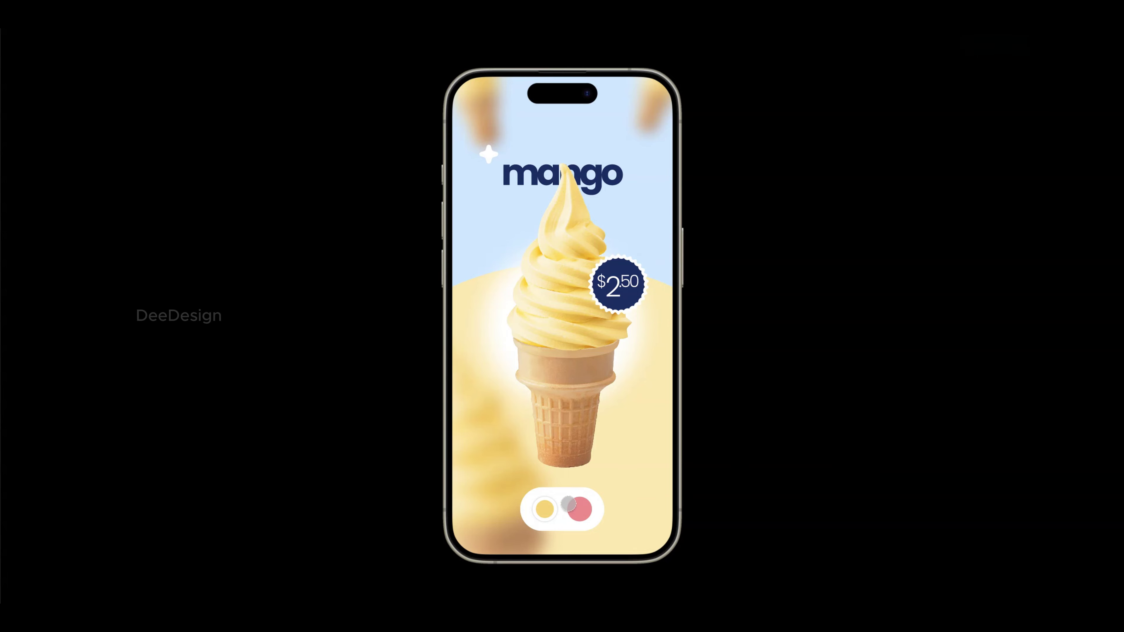
Preview the mango/strawberry toggle, then create an iPhone 14 & 15 Pro frame and bring in mango.png.
{"action": "left_click", "coordinate": [579, 514]}
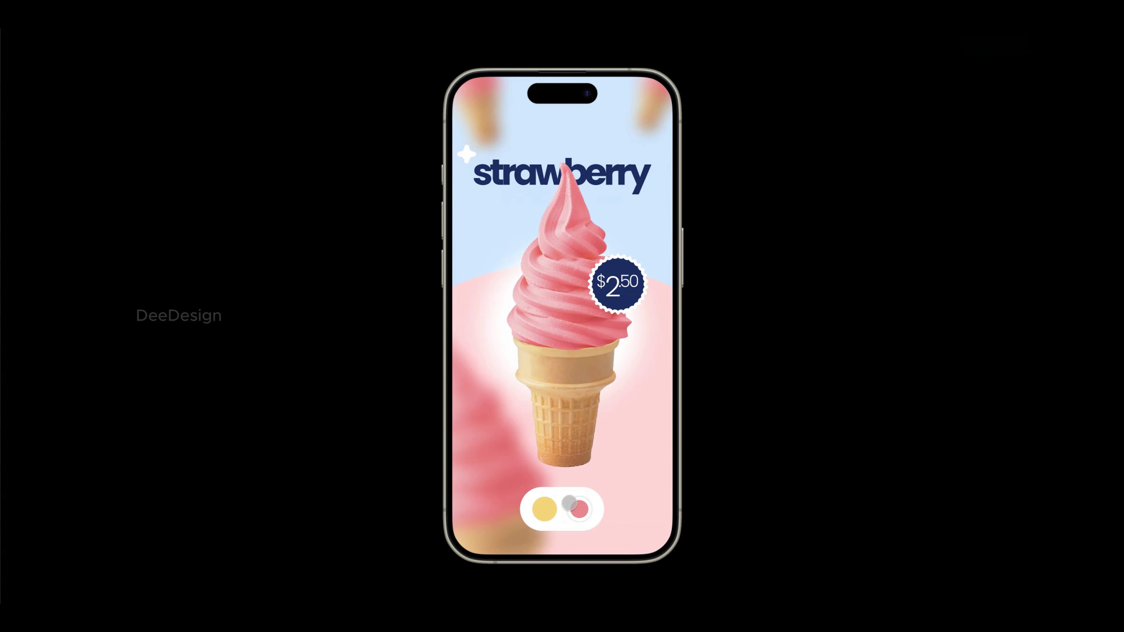
{"action": "left_click", "coordinate": [537, 504]}
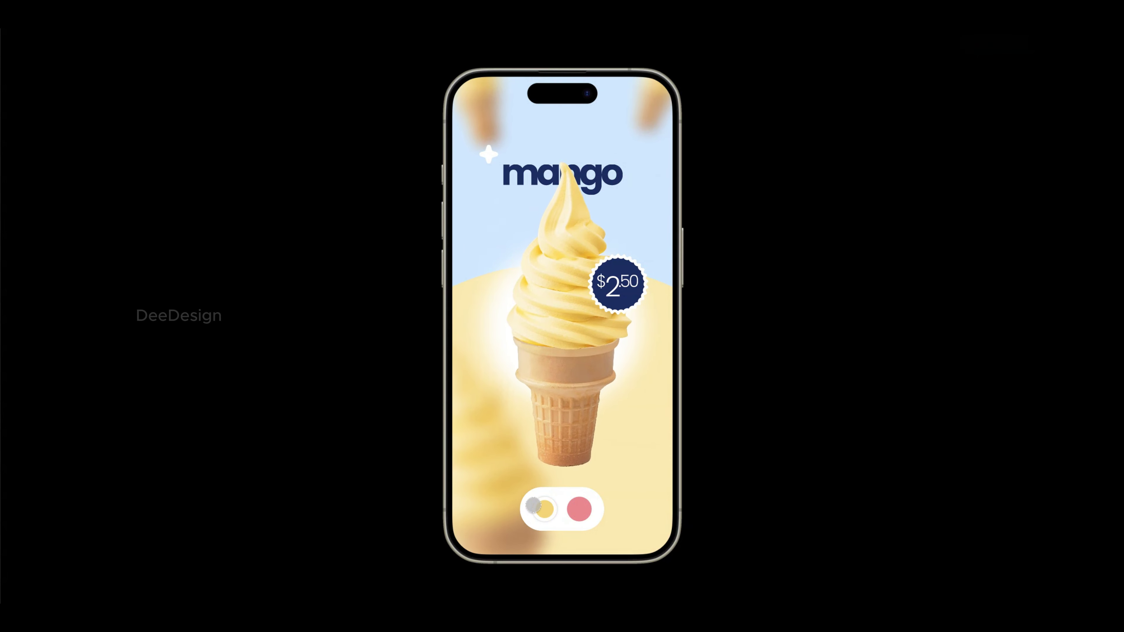
{"action": "left_click", "coordinate": [576, 502]}
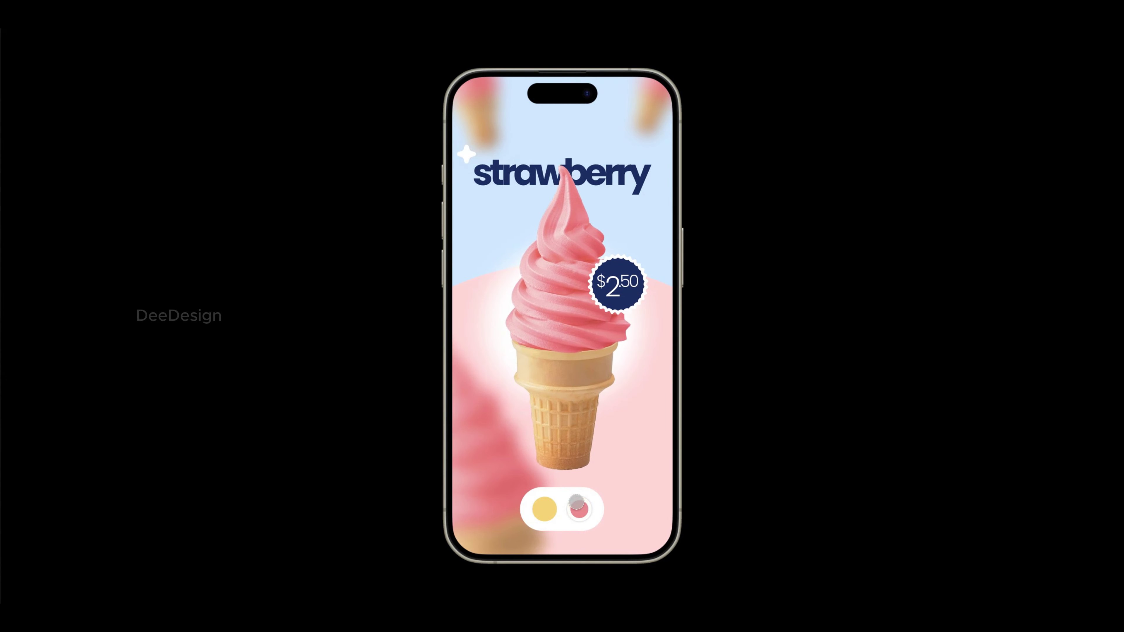
{"action": "left_click", "coordinate": [532, 503]}
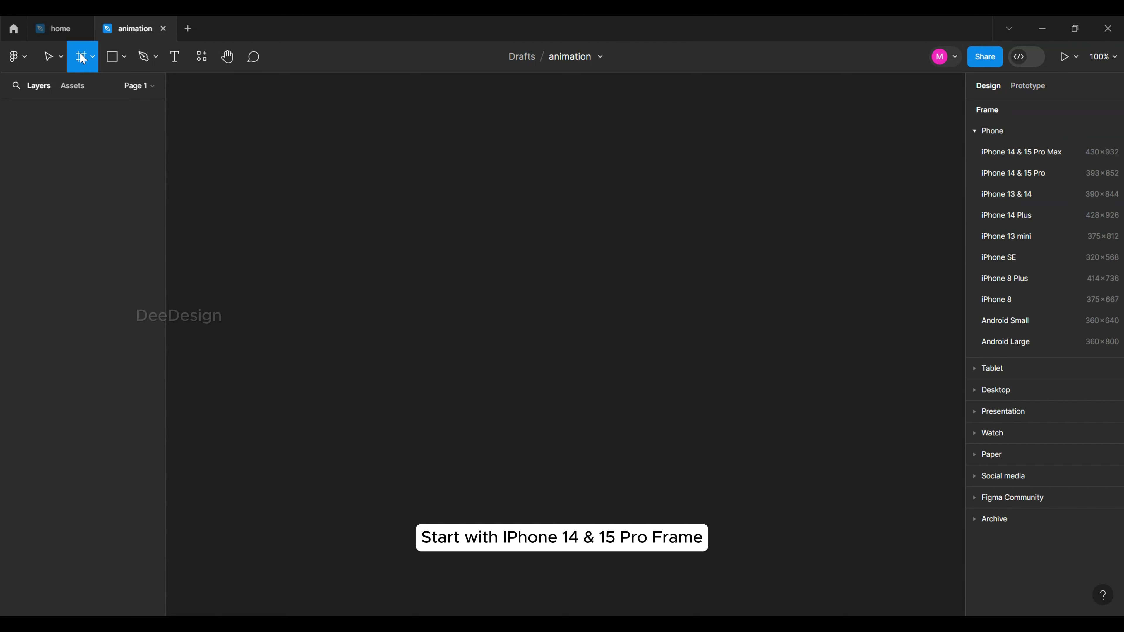
{"action": "left_click", "coordinate": [1025, 173]}
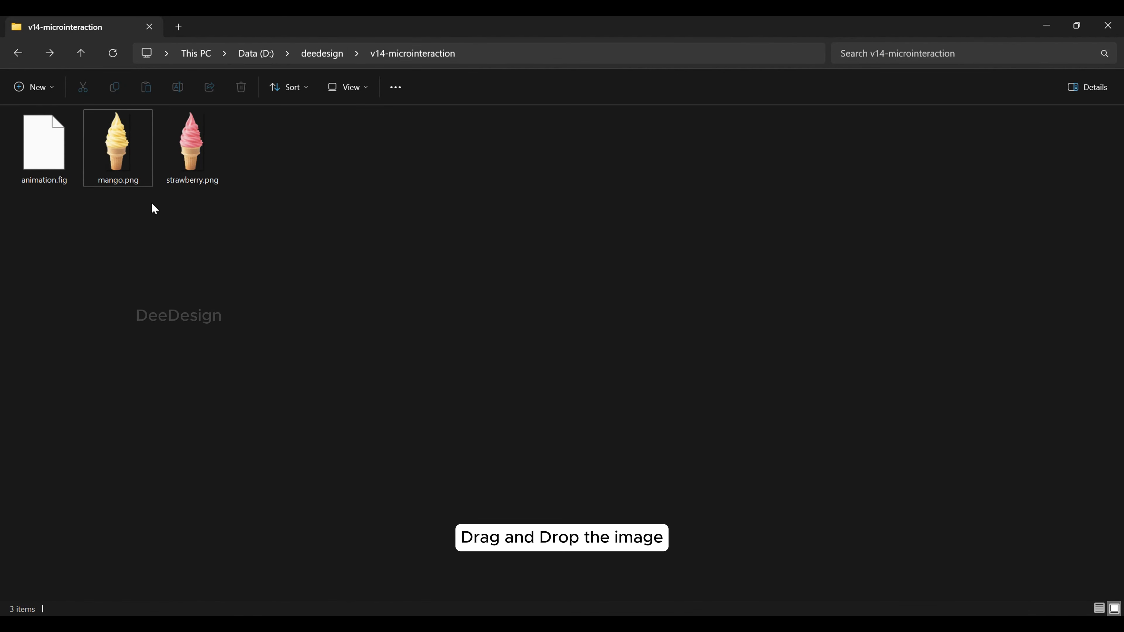
{"action": "left_click_drag", "start_coordinate": [118, 146], "coordinate": [535, 264]}
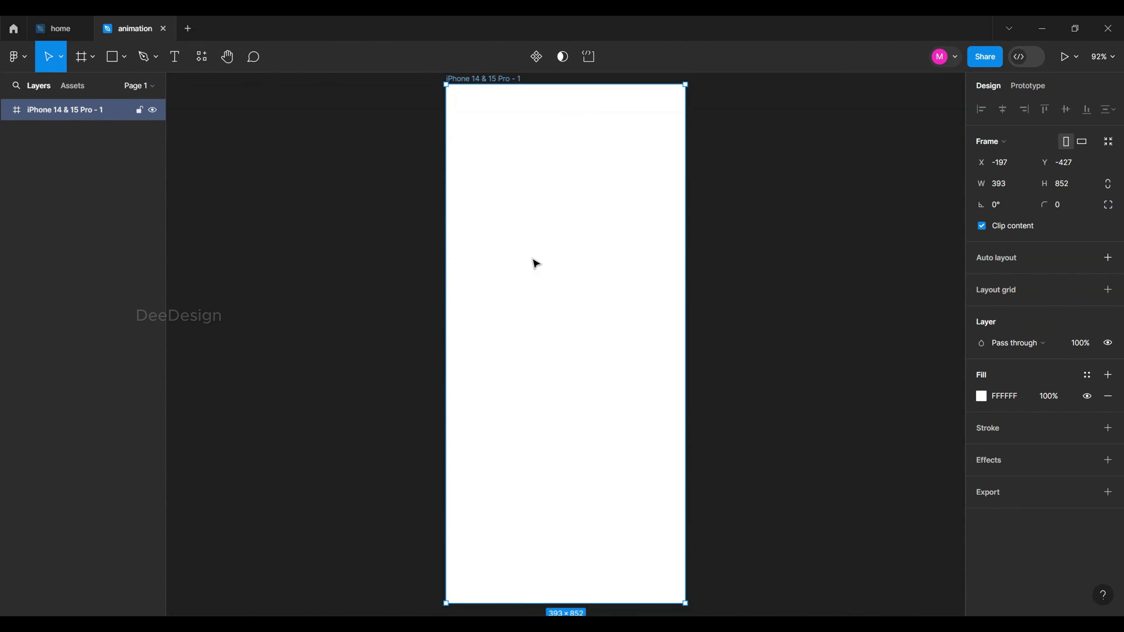
Resize the mango image to 223×543.34 and centre it inside the frame.
{"action": "scroll", "coordinate": [605, 271], "scroll_direction": "down", "scroll_amount": 5}
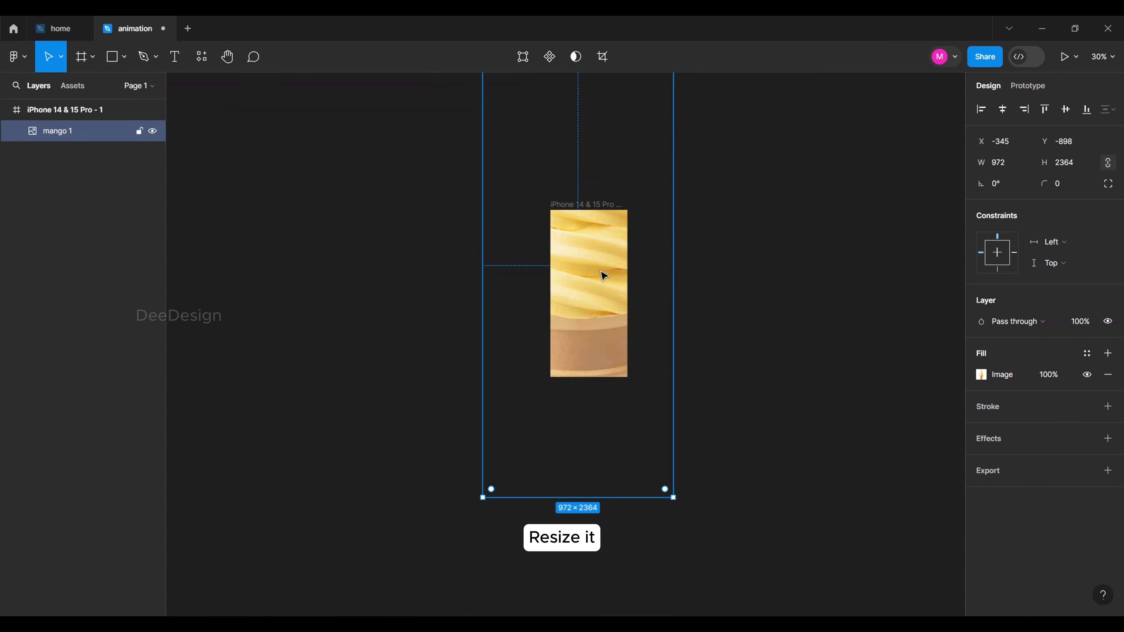
{"action": "mouse_move", "coordinate": [612, 204]}
{"action": "left_mouse_down"}
{"action": "mouse_move", "coordinate": [590, 304]}
{"action": "mouse_move", "coordinate": [620, 259]}
{"action": "left_mouse_up"}
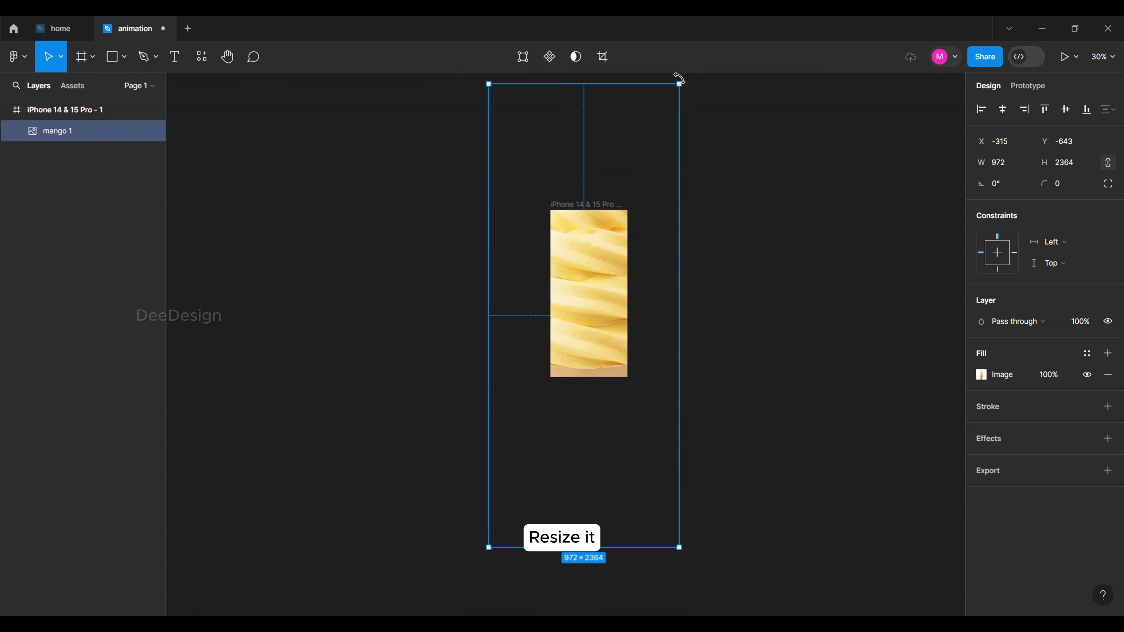
{"action": "left_click_drag", "start_coordinate": [679, 84], "coordinate": [611, 208]}
{"action": "mouse_move", "coordinate": [585, 248]}
{"action": "left_mouse_down"}
{"action": "mouse_move", "coordinate": [571, 322]}
{"action": "mouse_move", "coordinate": [593, 291]}
{"action": "left_mouse_up"}
{"action": "scroll", "coordinate": [602, 276], "scroll_direction": "up", "scroll_amount": 5}
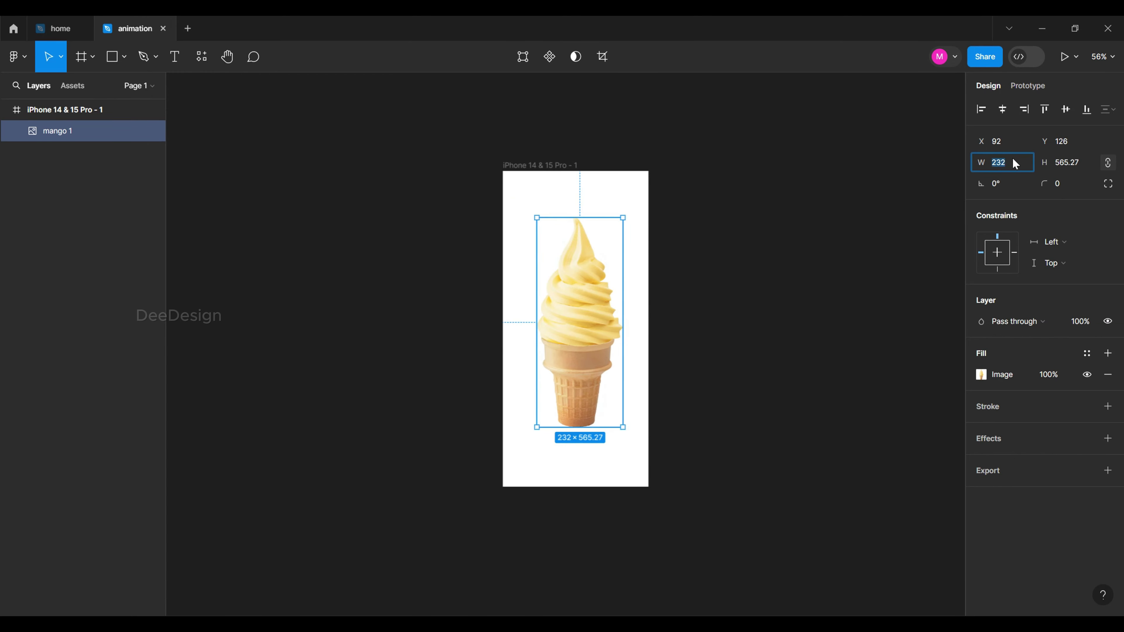
{"action": "key", "text": "Tab"}
{"action": "left_click_drag", "start_coordinate": [580, 311], "coordinate": [580, 315]}
Rename the iPhone frame to 'mango'.
{"action": "scroll", "coordinate": [597, 315], "scroll_direction": "up", "scroll_amount": 2}
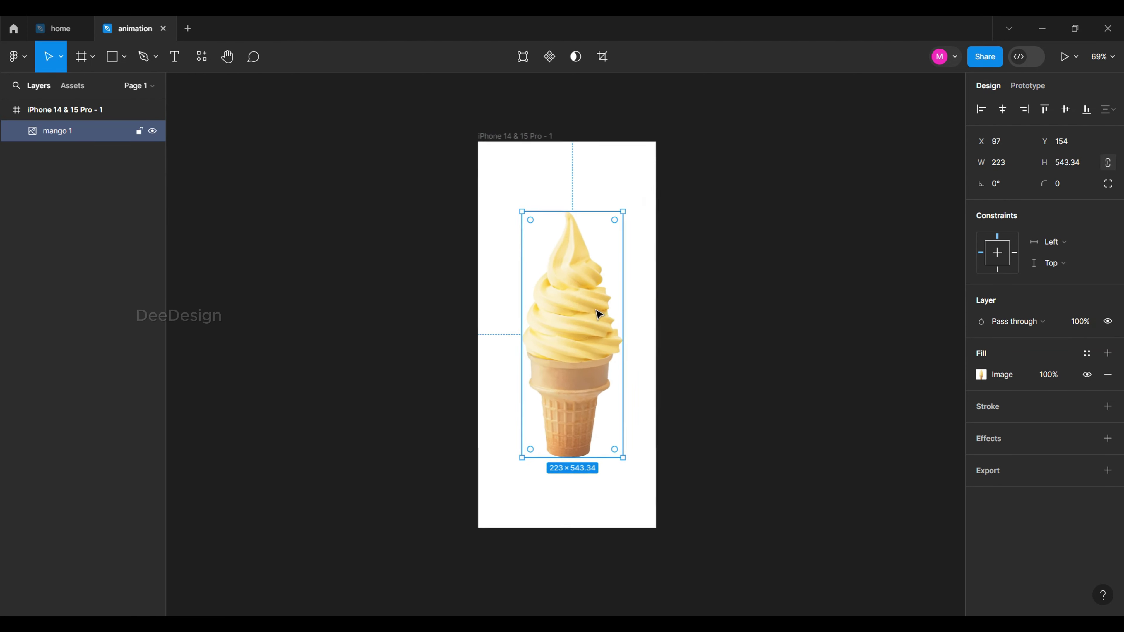
{"action": "scroll", "coordinate": [598, 314], "scroll_direction": "up", "scroll_amount": 1}
{"action": "scroll", "coordinate": [597, 314], "scroll_direction": "up", "scroll_amount": 2}
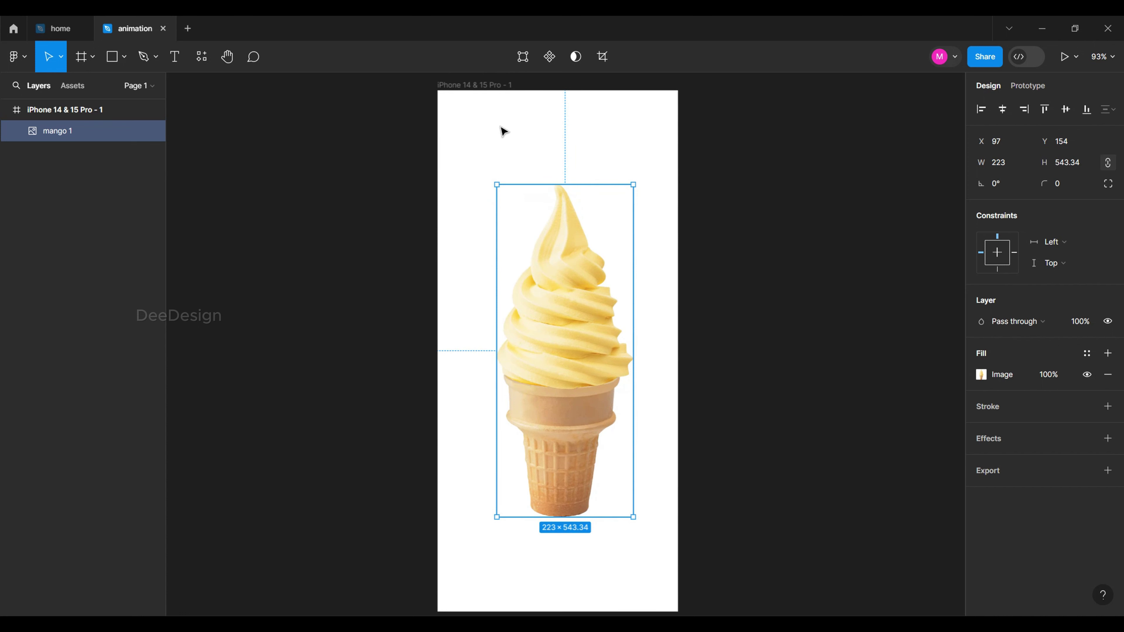
{"action": "left_click", "coordinate": [468, 83]}
{"action": "double_click", "coordinate": [468, 83]}
{"action": "type", "text": "mango"}
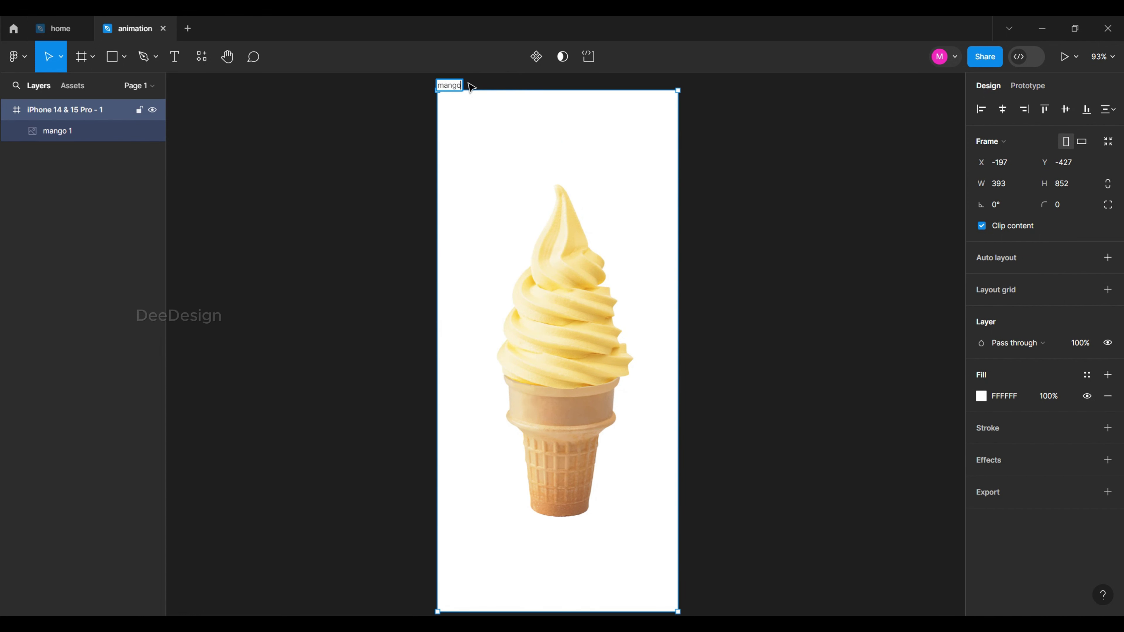
{"action": "key", "text": "Return"}
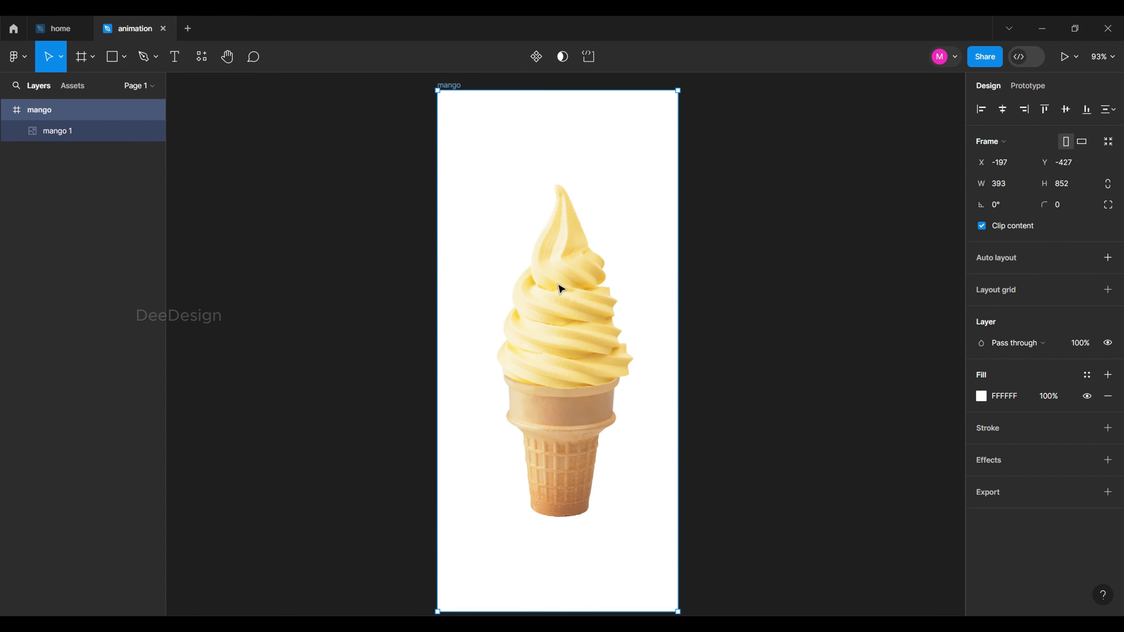
{"action": "left_click", "coordinate": [565, 315]}
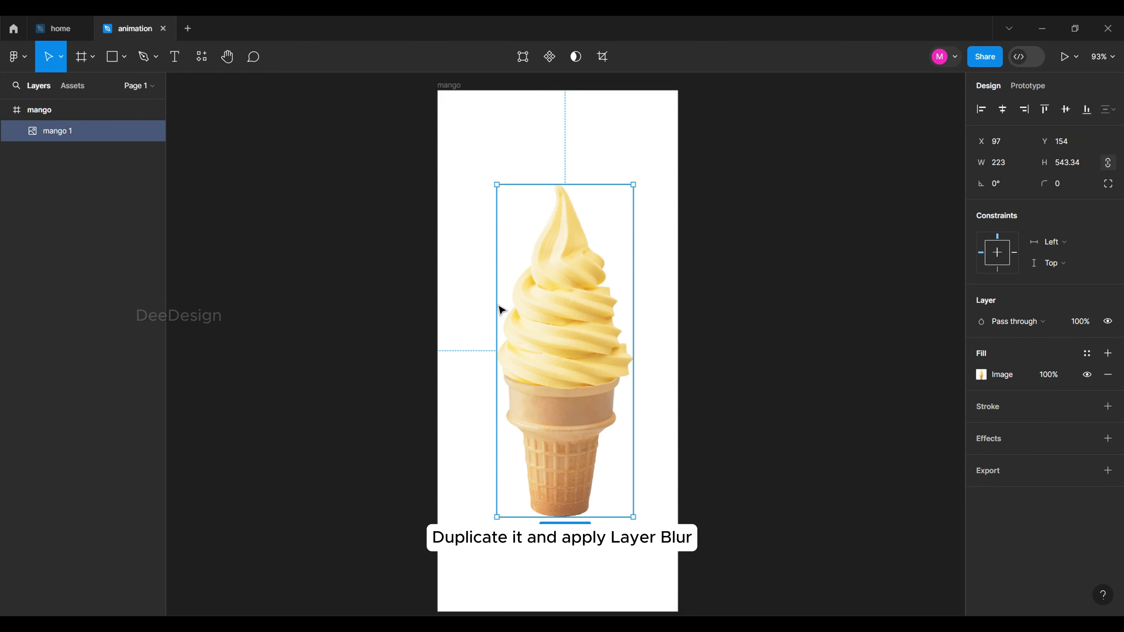
Duplicate the cone, shrink it, tilt it 15 degrees and place it past the frame's left edge.
{"action": "left_click_drag", "start_coordinate": [583, 334], "coordinate": [531, 325]}
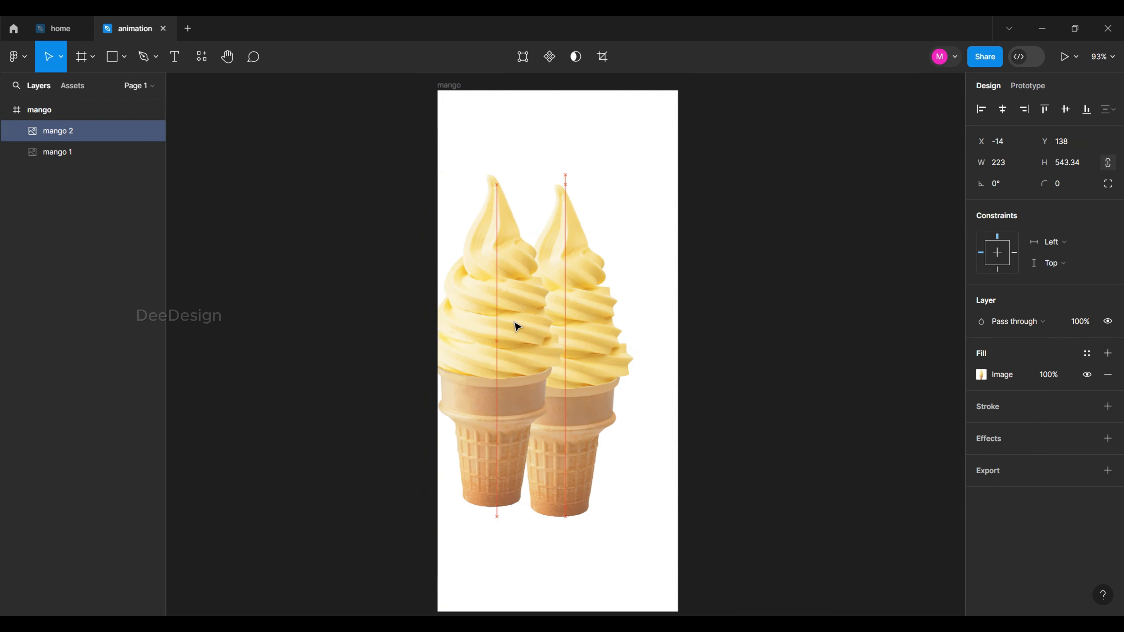
{"action": "left_click_drag", "start_coordinate": [581, 175], "coordinate": [544, 269]}
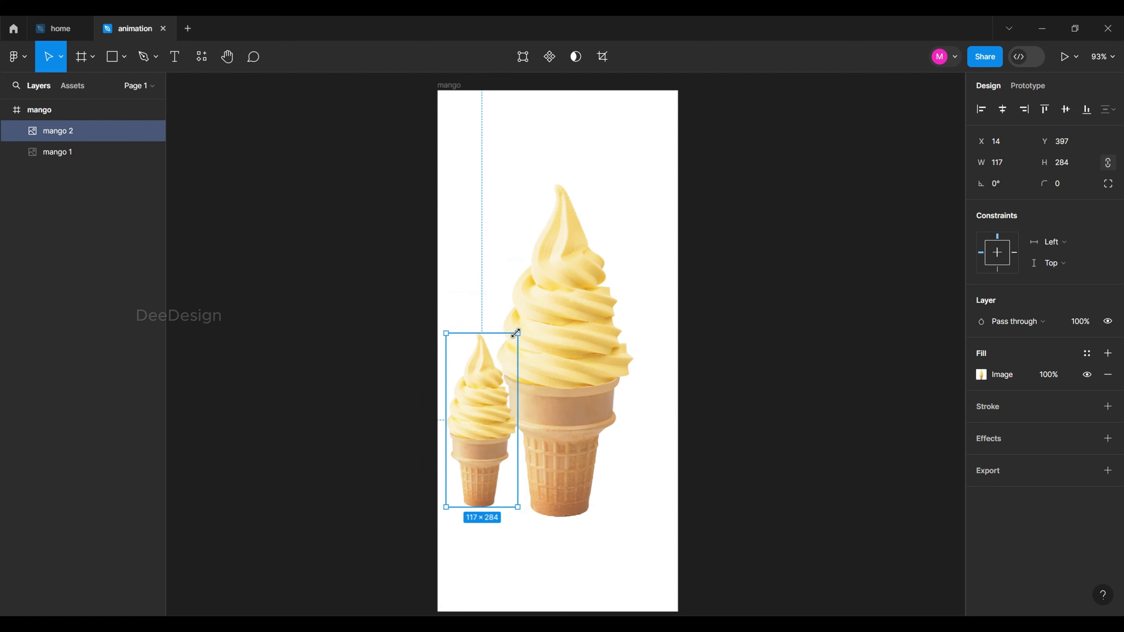
{"action": "left_click_drag", "start_coordinate": [564, 504], "coordinate": [522, 459]}
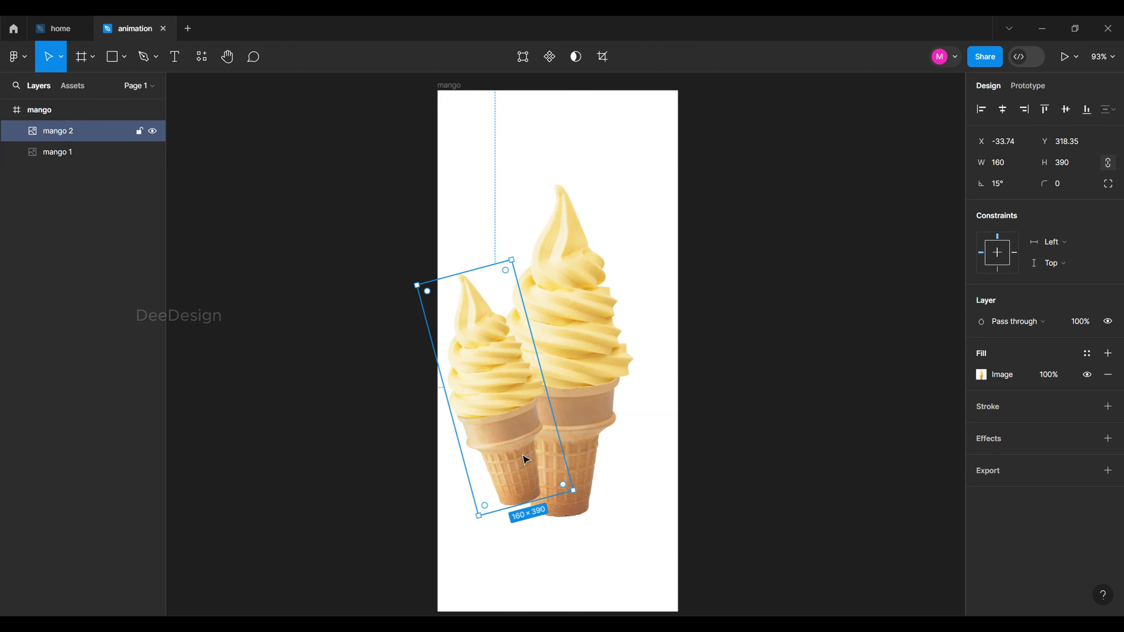
{"action": "left_click_drag", "start_coordinate": [481, 401], "coordinate": [464, 555]}
{"action": "left_click_drag", "start_coordinate": [506, 420], "coordinate": [504, 384]}
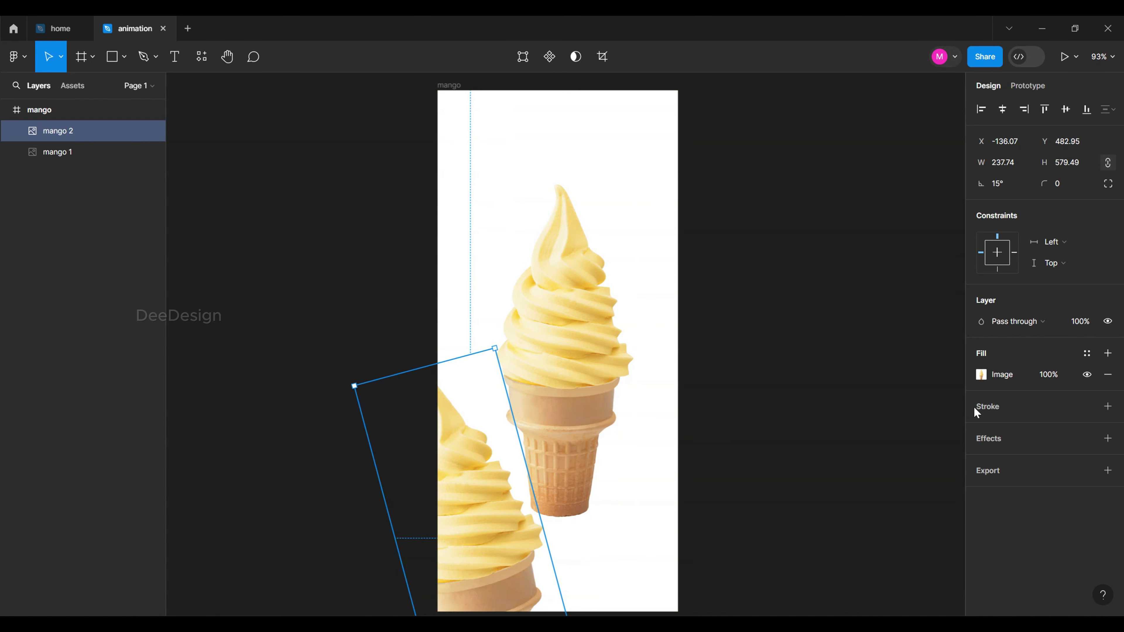
Give the tilted duplicate cone a Layer blur of 30.
{"action": "left_click", "coordinate": [1040, 445]}
{"action": "left_click", "coordinate": [971, 476]}
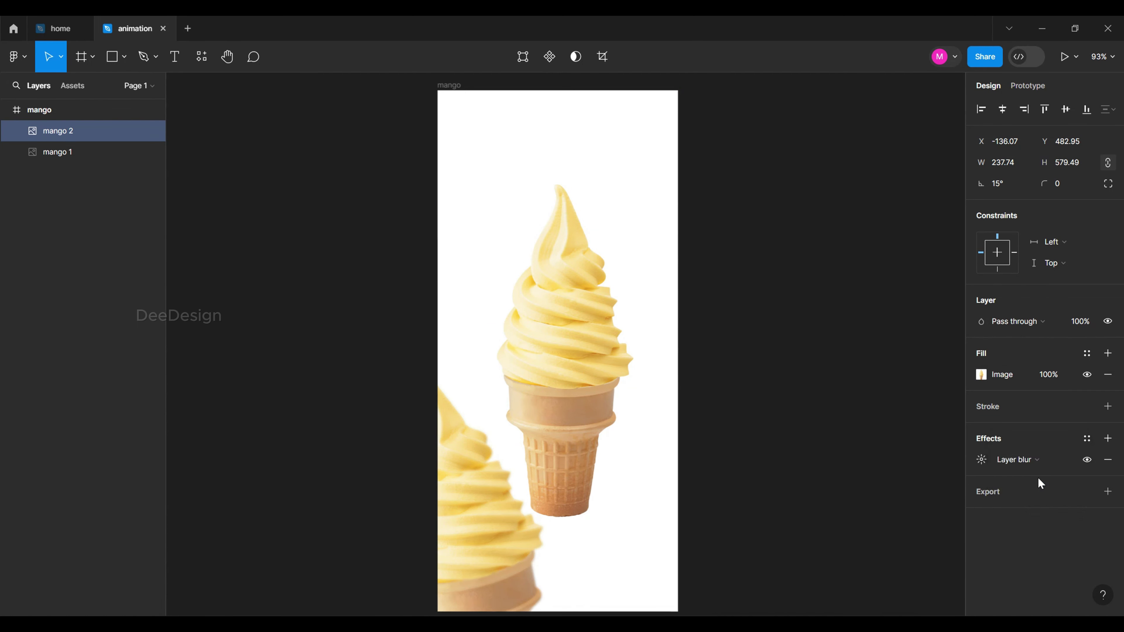
{"action": "left_click", "coordinate": [982, 459]}
{"action": "left_click_drag", "start_coordinate": [837, 500], "coordinate": [914, 504]}
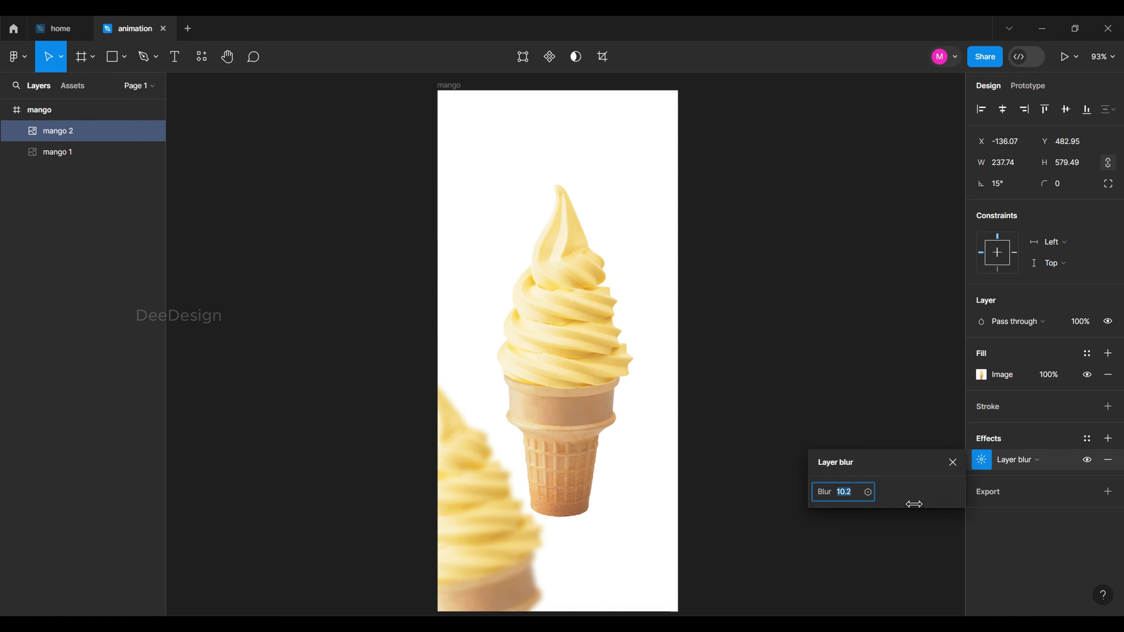
{"action": "left_click_drag", "start_coordinate": [1061, 484], "coordinate": [1065, 484]}
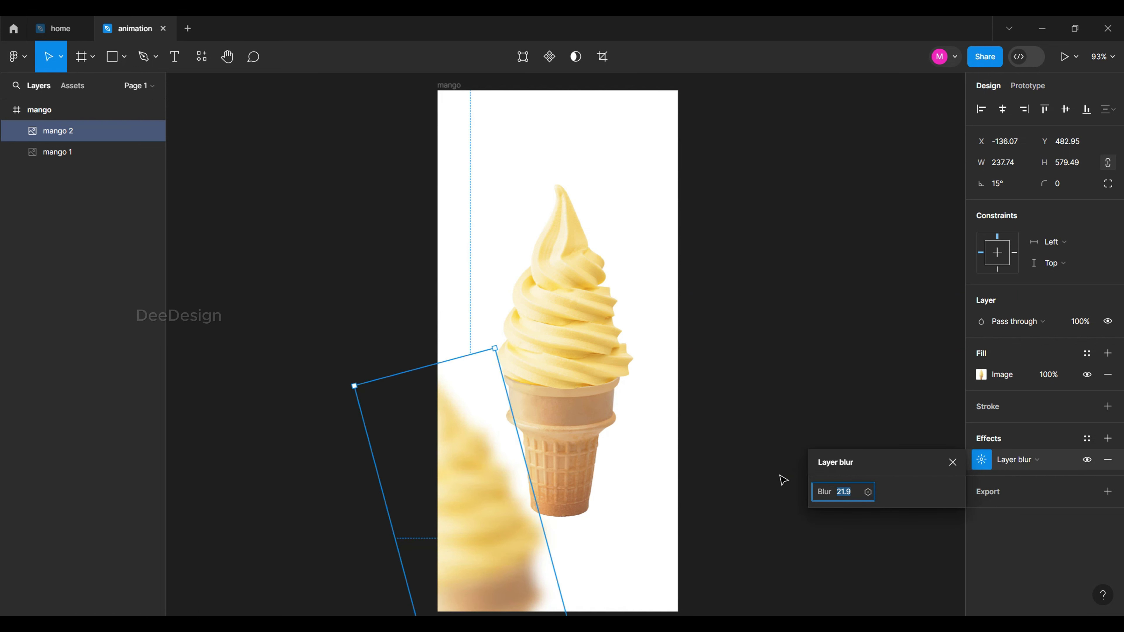
{"action": "type", "text": "0"}
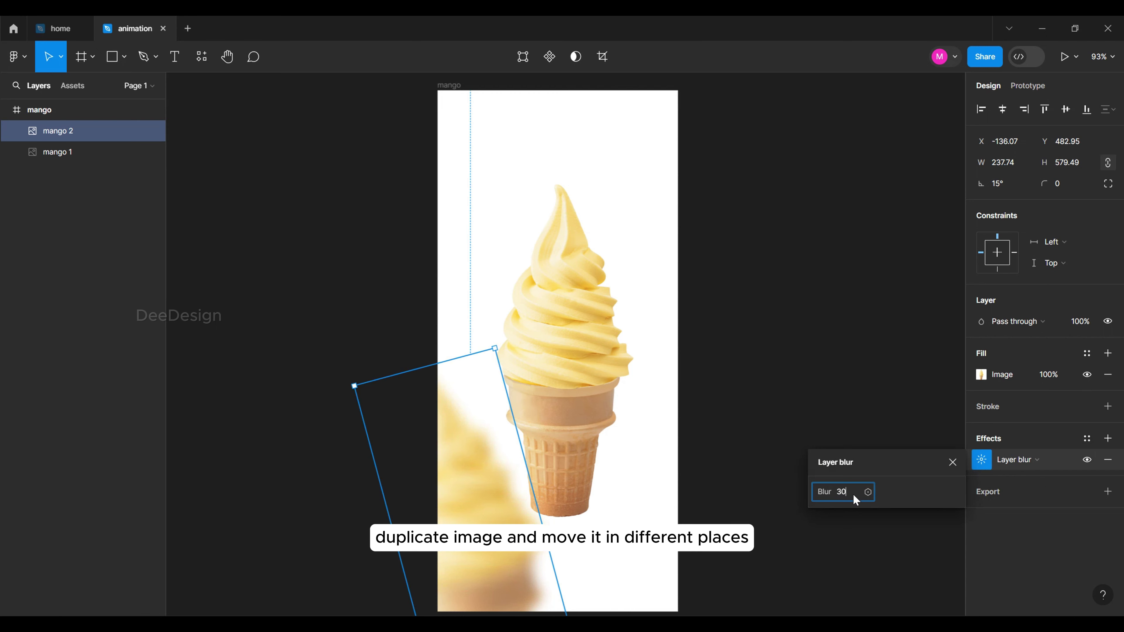
{"action": "left_click", "coordinate": [700, 469]}
Add tilted, blurred copies at the top-left (95.5×232.77) and top-right of the frame.
{"action": "left_click_drag", "start_coordinate": [484, 555], "coordinate": [565, 334]}
{"action": "mouse_move", "coordinate": [639, 370]}
{"action": "left_mouse_down"}
{"action": "mouse_move", "coordinate": [487, 140]}
{"action": "mouse_move", "coordinate": [642, 146]}
{"action": "left_mouse_up"}
{"action": "mouse_move", "coordinate": [675, 82]}
{"action": "left_mouse_down"}
{"action": "mouse_move", "coordinate": [668, 155]}
{"action": "mouse_move", "coordinate": [649, 170]}
{"action": "left_mouse_up"}
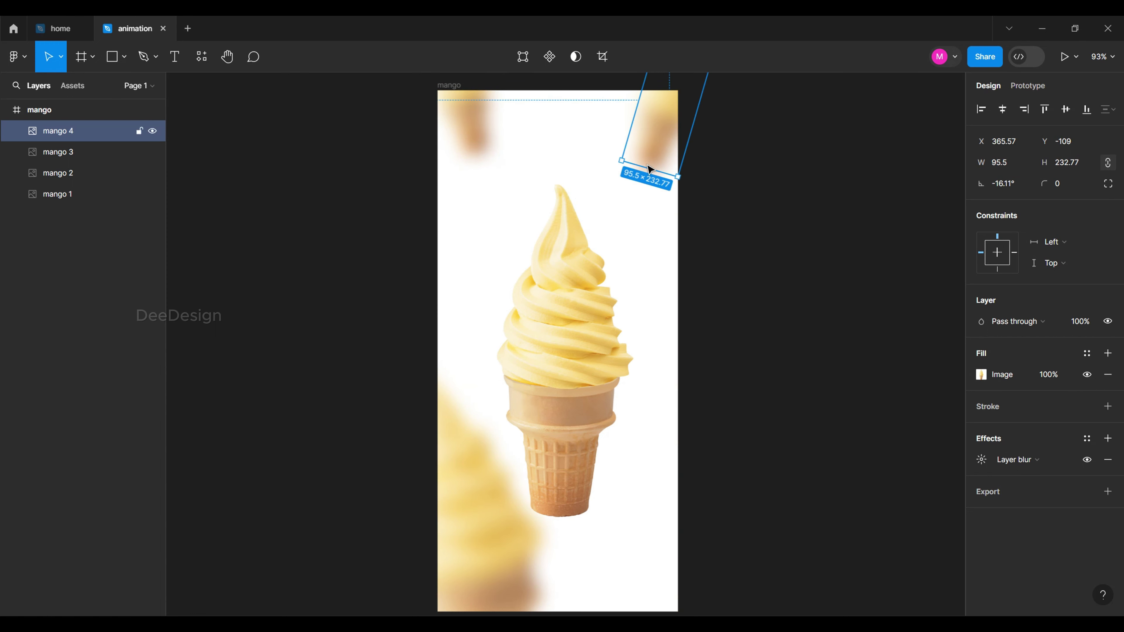
{"action": "left_click", "coordinate": [620, 200]}
{"action": "scroll", "coordinate": [472, 277], "scroll_direction": "down", "scroll_amount": 1}
{"action": "left_click", "coordinate": [462, 156]}
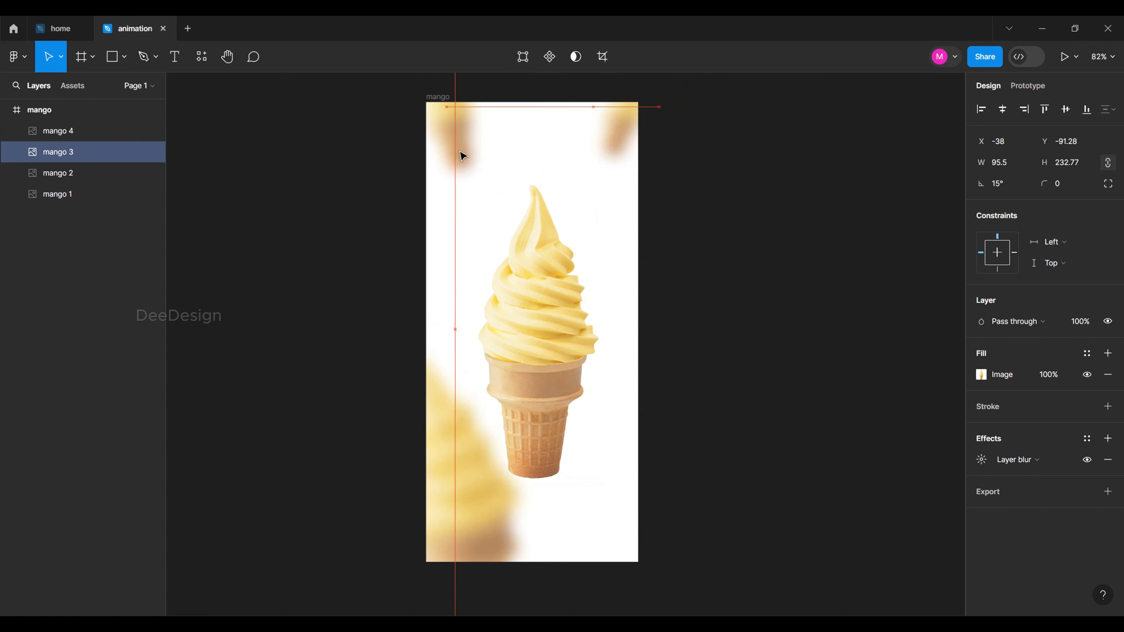
{"action": "left_click", "coordinate": [278, 198]}
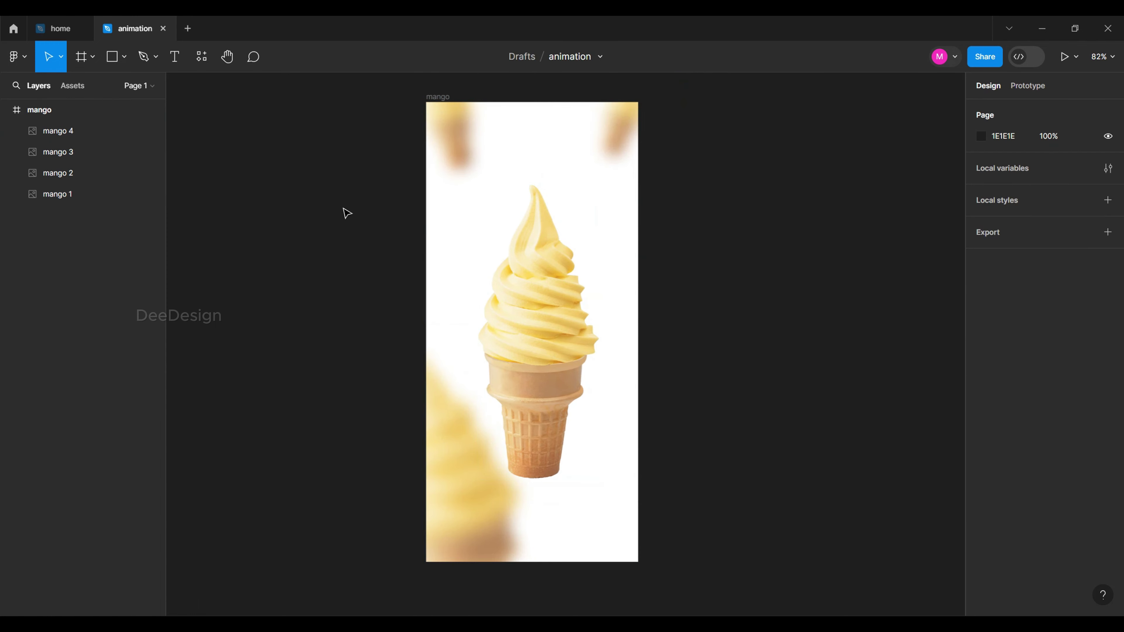
Select all four mango images and group them as Group 1.
{"action": "left_click", "coordinate": [449, 168]}
{"action": "left_click", "coordinate": [618, 133], "text": "shift"}
{"action": "left_click", "coordinate": [562, 253], "text": "shift"}
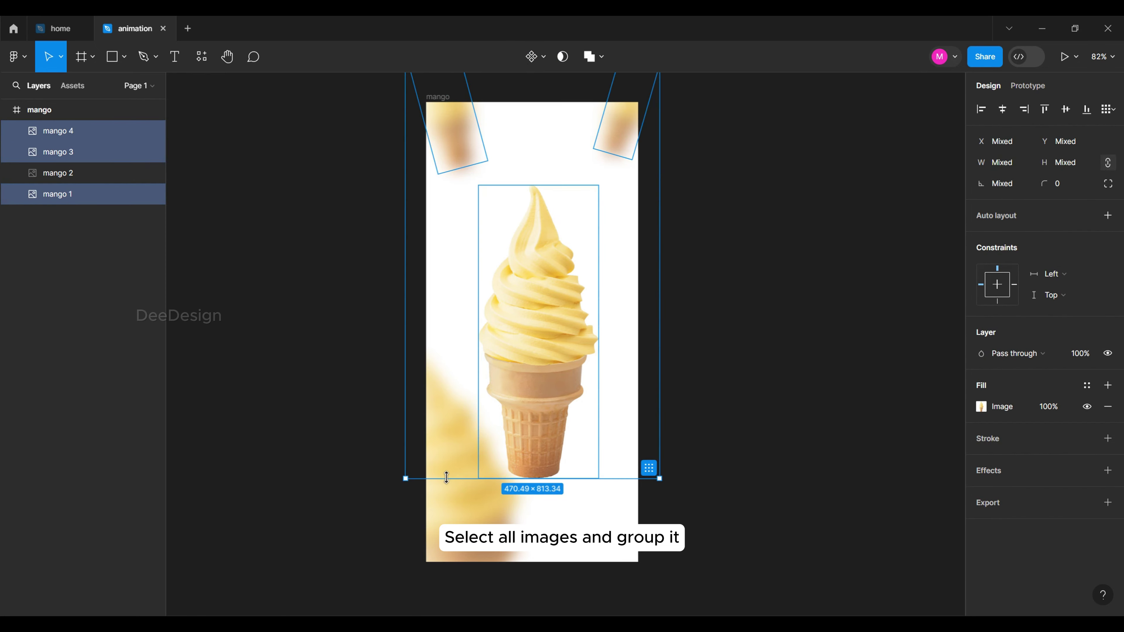
{"action": "left_click", "coordinate": [456, 512], "text": "shift"}
{"action": "right_click", "coordinate": [71, 135]}
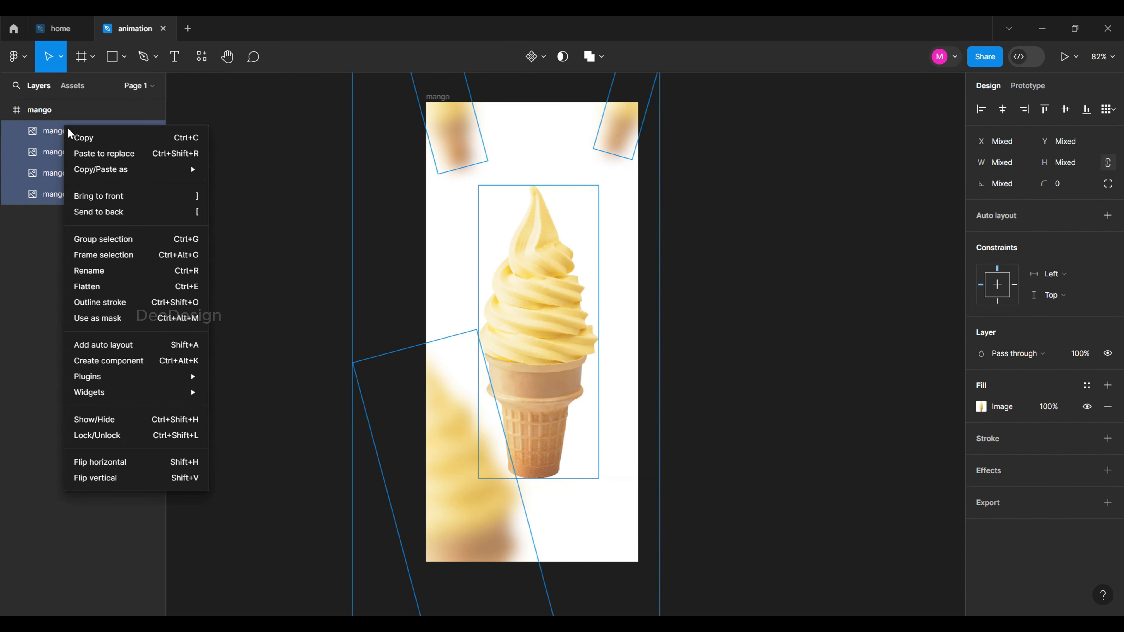
{"action": "left_click", "coordinate": [113, 238]}
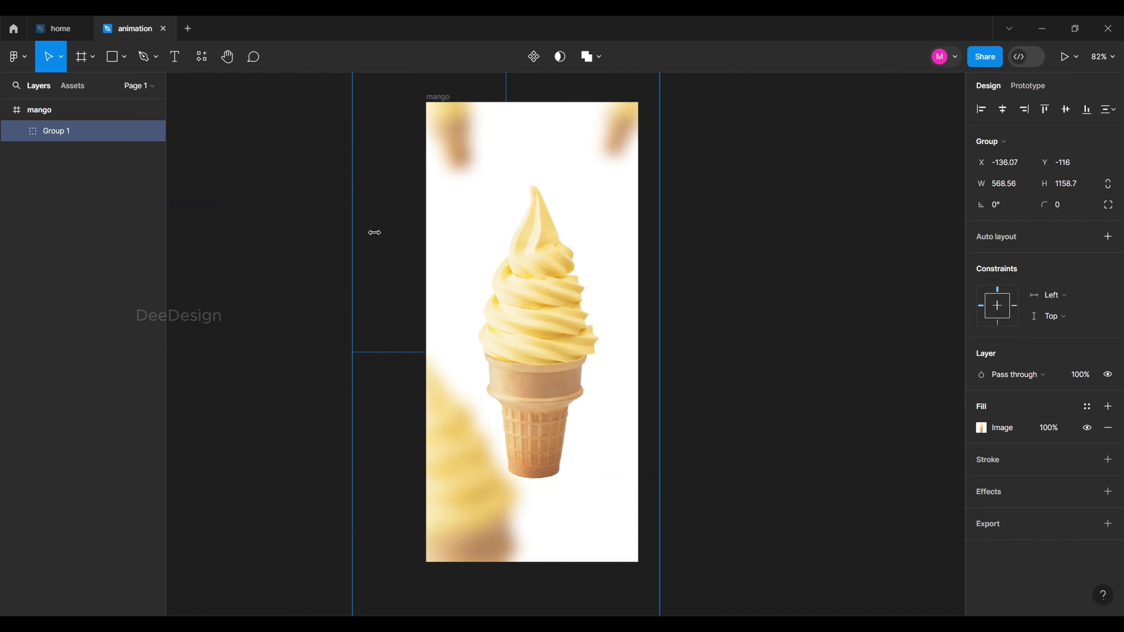
{"action": "left_click", "coordinate": [775, 266]}
{"action": "left_click", "coordinate": [124, 57]}
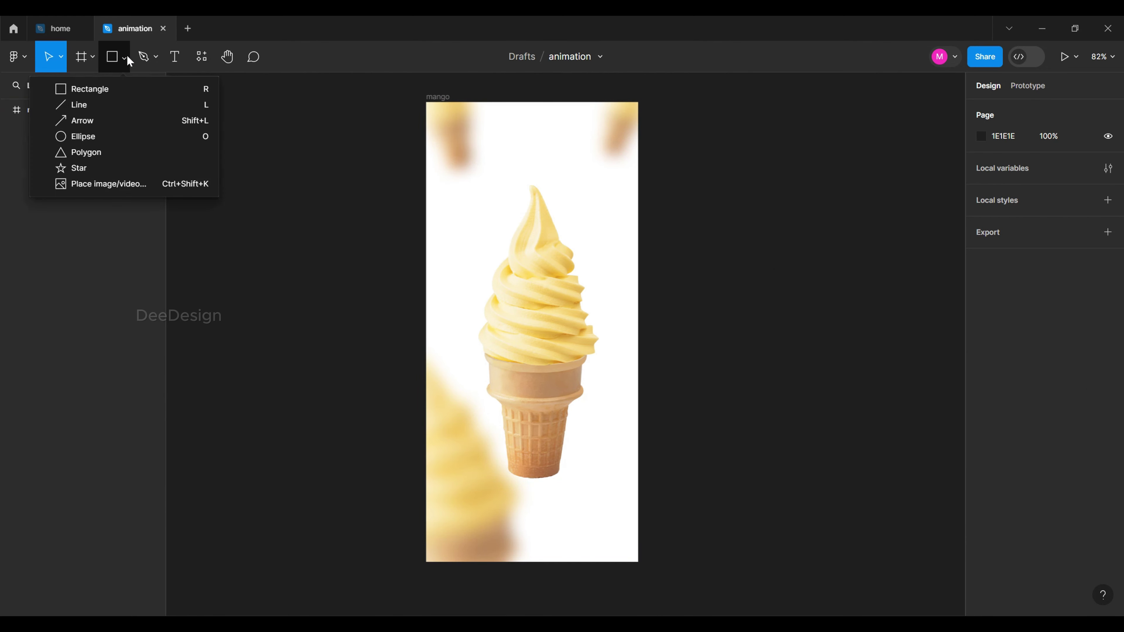
Draw a 950×950 circle over the mango frame and position it.
{"action": "left_click", "coordinate": [119, 136]}
{"action": "left_click_drag", "start_coordinate": [364, 203], "coordinate": [777, 599]}
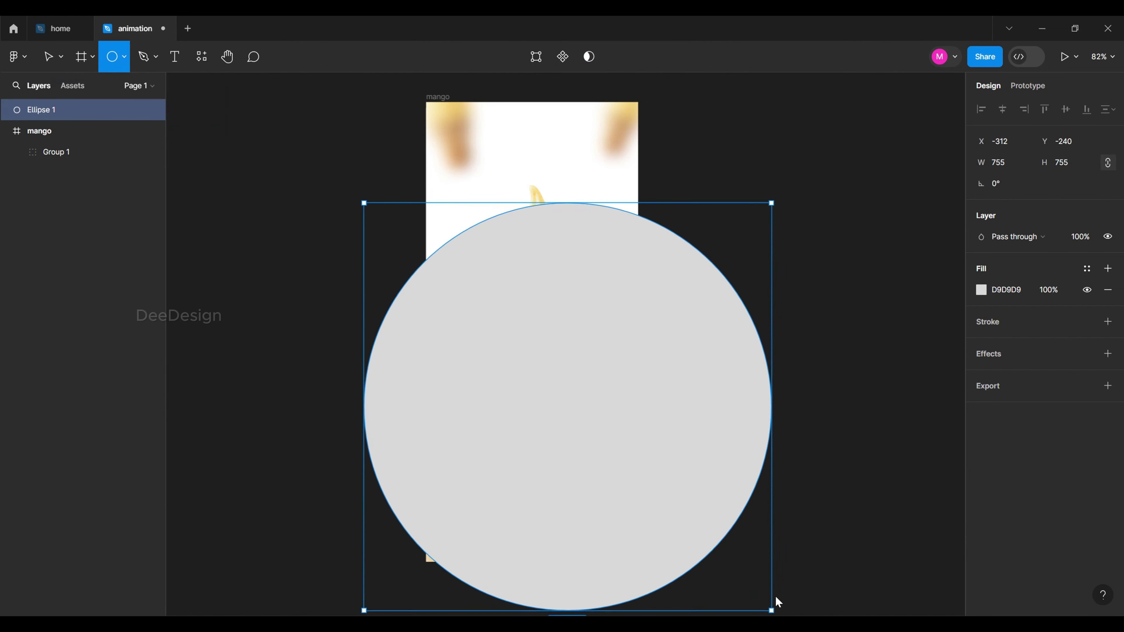
{"action": "left_click_drag", "start_coordinate": [658, 430], "coordinate": [599, 445]}
{"action": "left_click", "coordinate": [1004, 163]}
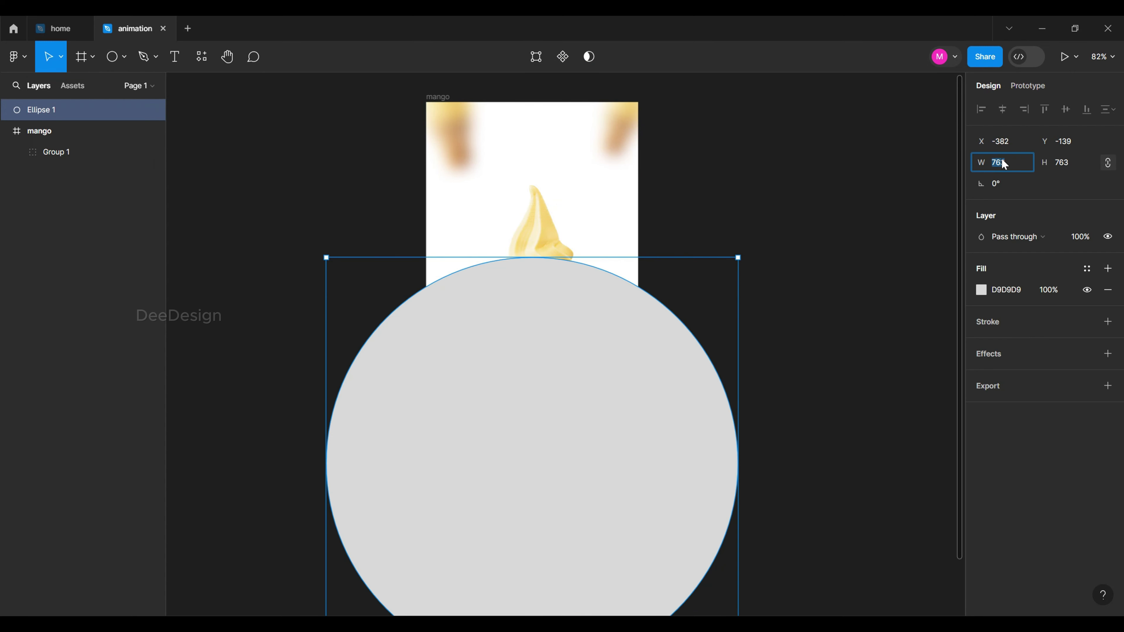
{"action": "type", "text": "950"}
{"action": "key", "text": "Tab"}
{"action": "left_click_drag", "start_coordinate": [705, 419], "coordinate": [657, 410]}
{"action": "key", "text": "ctrl+["}
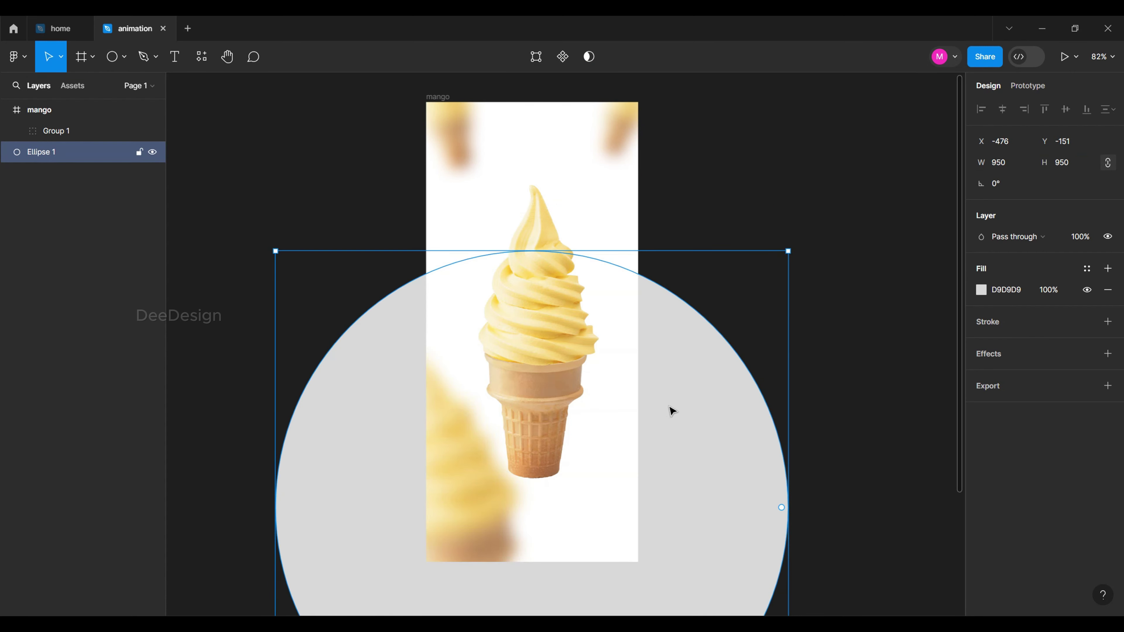
Fill the circle with the ice cream's yellow FAEAB2 and move it into the mango frame behind the cone.
{"action": "key", "text": "i"}
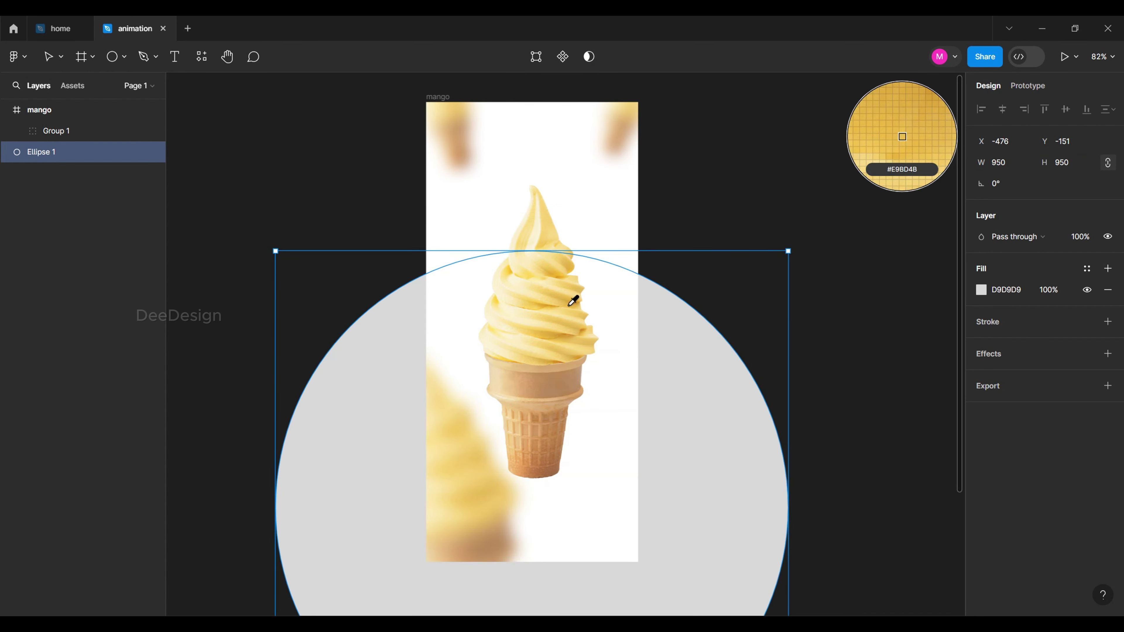
{"action": "left_click", "coordinate": [535, 292]}
{"action": "left_click_drag", "start_coordinate": [74, 129], "coordinate": [126, 121]}
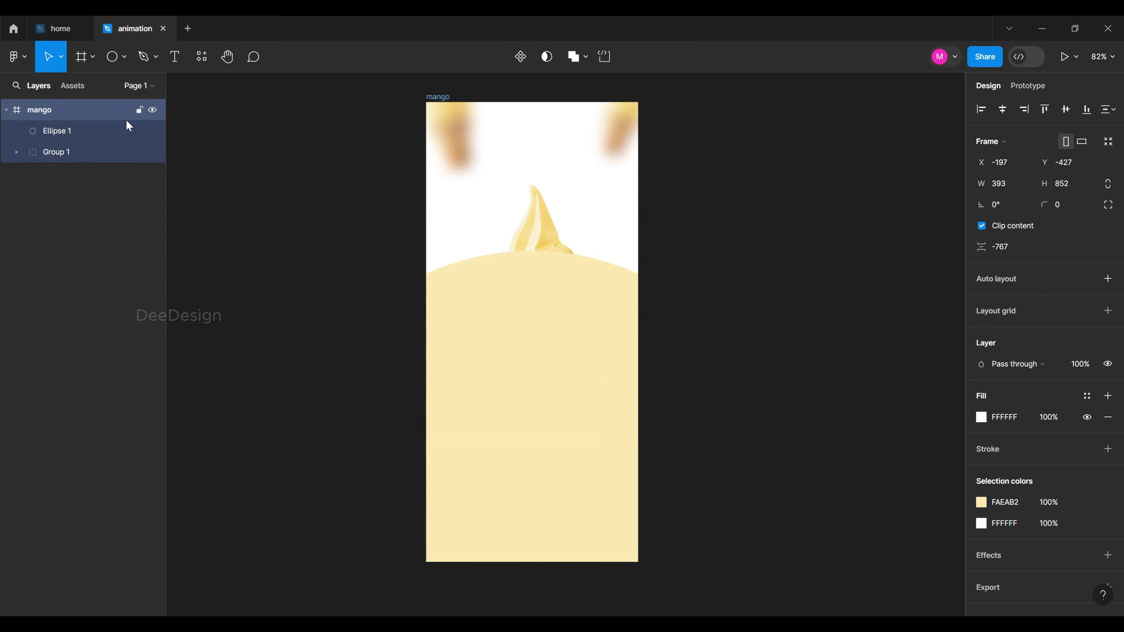
{"action": "left_click", "coordinate": [573, 332]}
{"action": "key", "text": "ctrl+["}
{"action": "left_click", "coordinate": [388, 219]}
{"action": "left_click", "coordinate": [620, 306]}
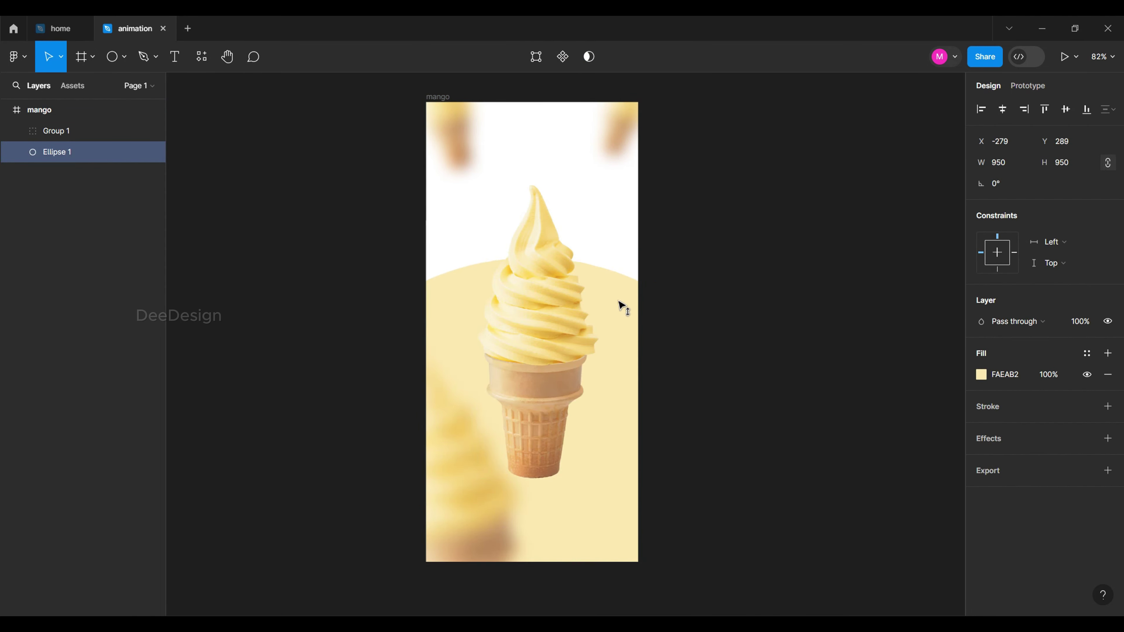
{"action": "left_click", "coordinate": [115, 60]}
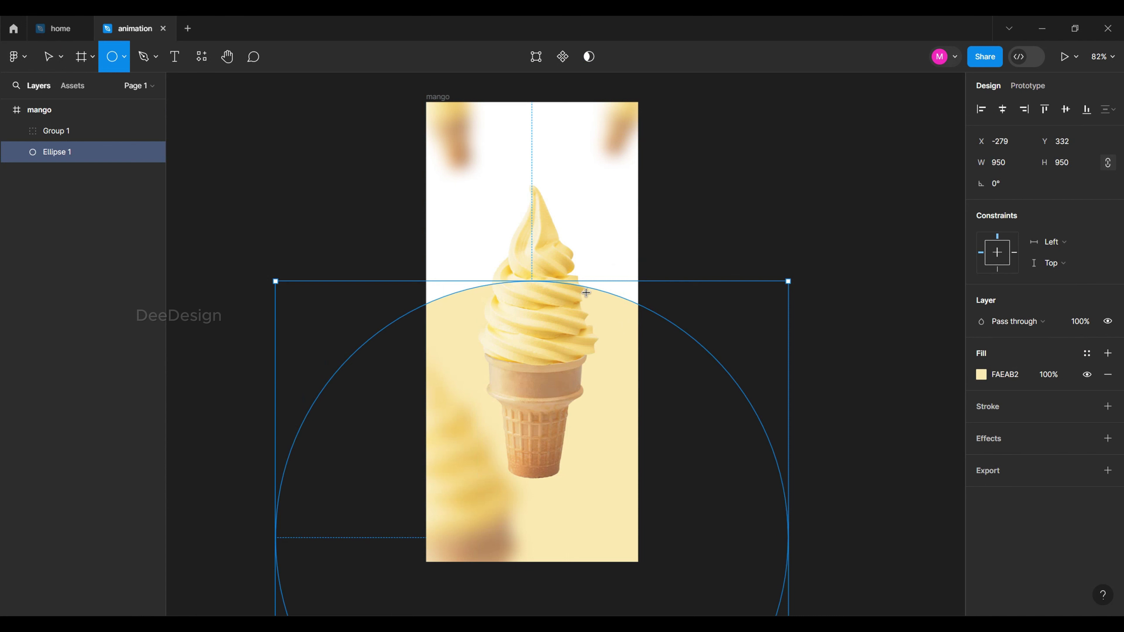
Draw a 283×283 white FFFFFF circle over the cone, centred horizontally in the frame.
{"action": "left_click_drag", "start_coordinate": [468, 233], "coordinate": [605, 371]}
{"action": "mouse_move", "coordinate": [578, 326]}
{"action": "left_mouse_down"}
{"action": "mouse_move", "coordinate": [559, 376]}
{"action": "mouse_move", "coordinate": [566, 363]}
{"action": "left_mouse_up"}
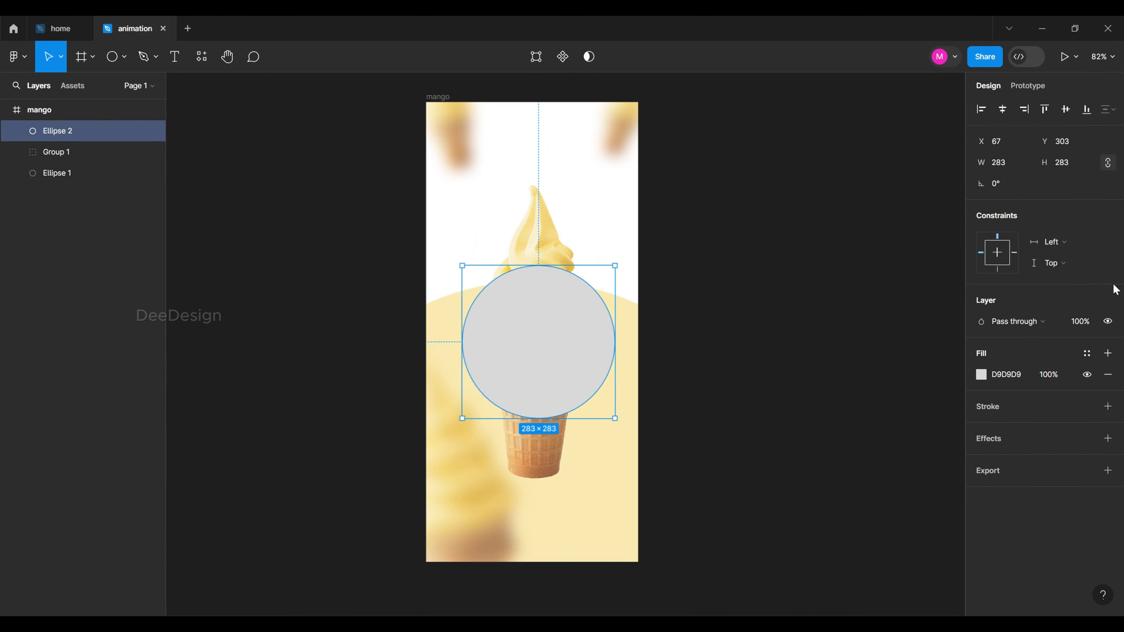
{"action": "left_click", "coordinate": [982, 375]}
{"action": "left_click_drag", "start_coordinate": [820, 289], "coordinate": [808, 276]}
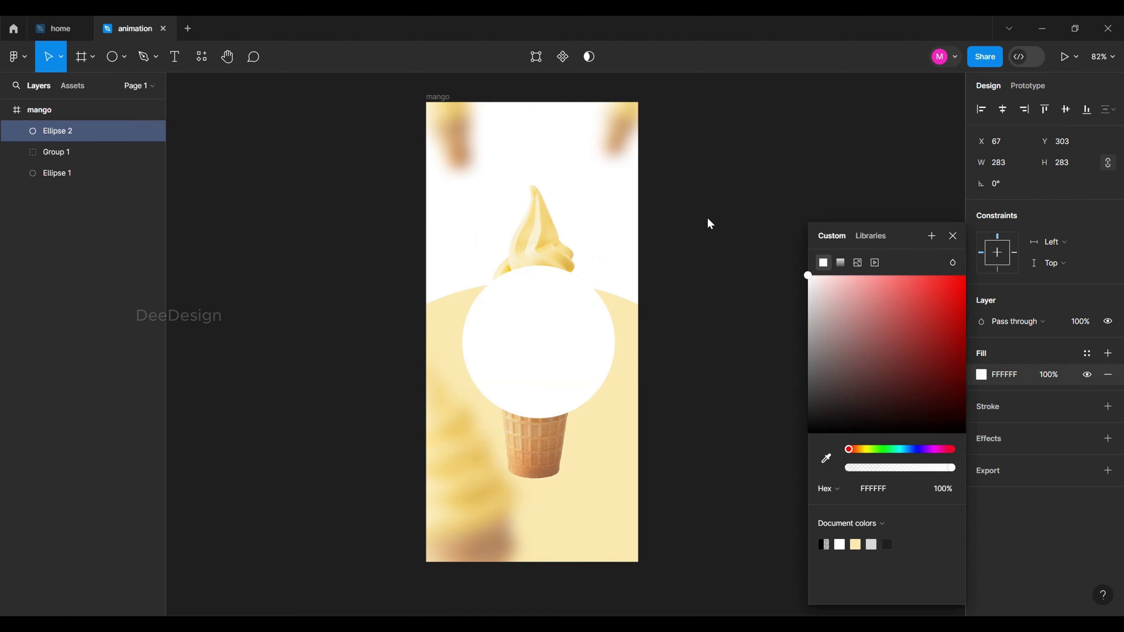
{"action": "left_click_drag", "start_coordinate": [560, 349], "coordinate": [558, 350]}
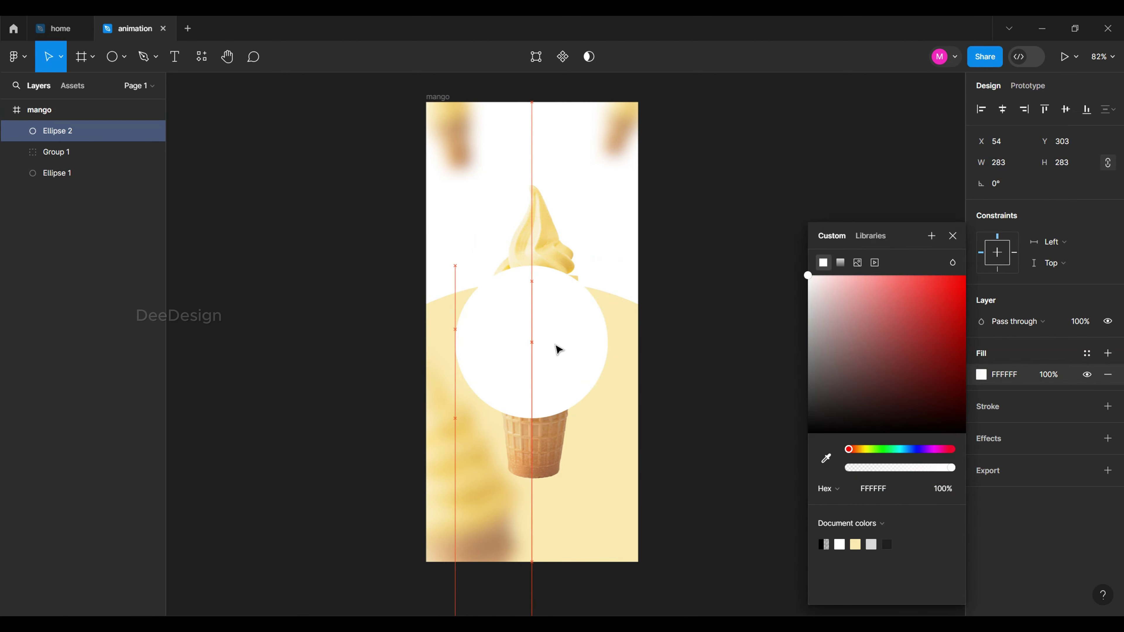
{"action": "left_click", "coordinate": [1005, 112]}
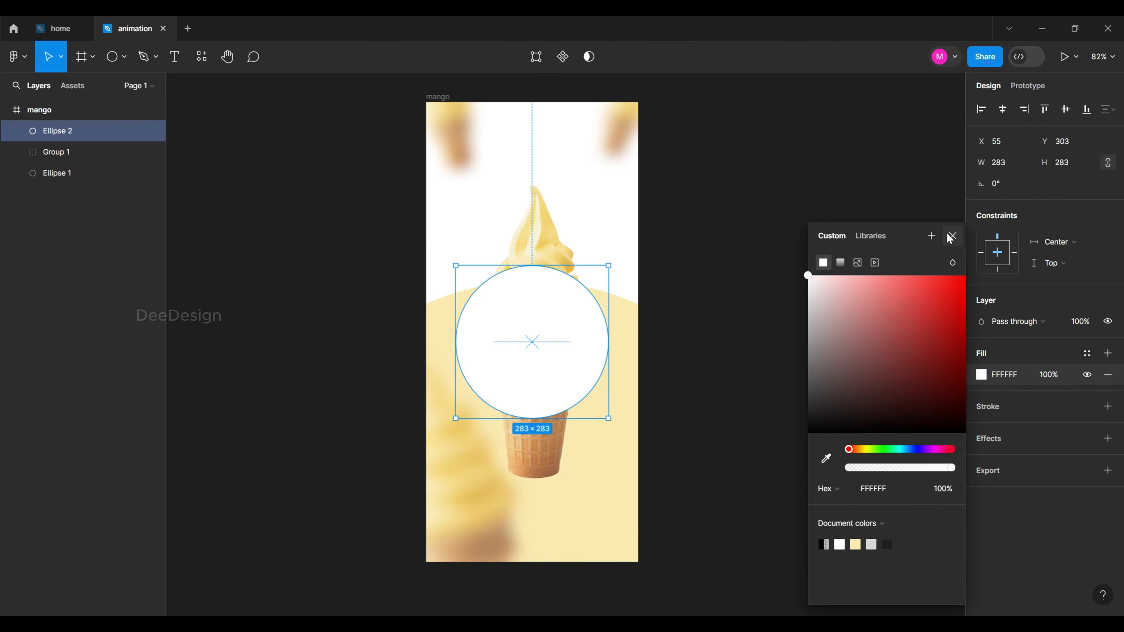
{"action": "left_click", "coordinate": [1030, 363]}
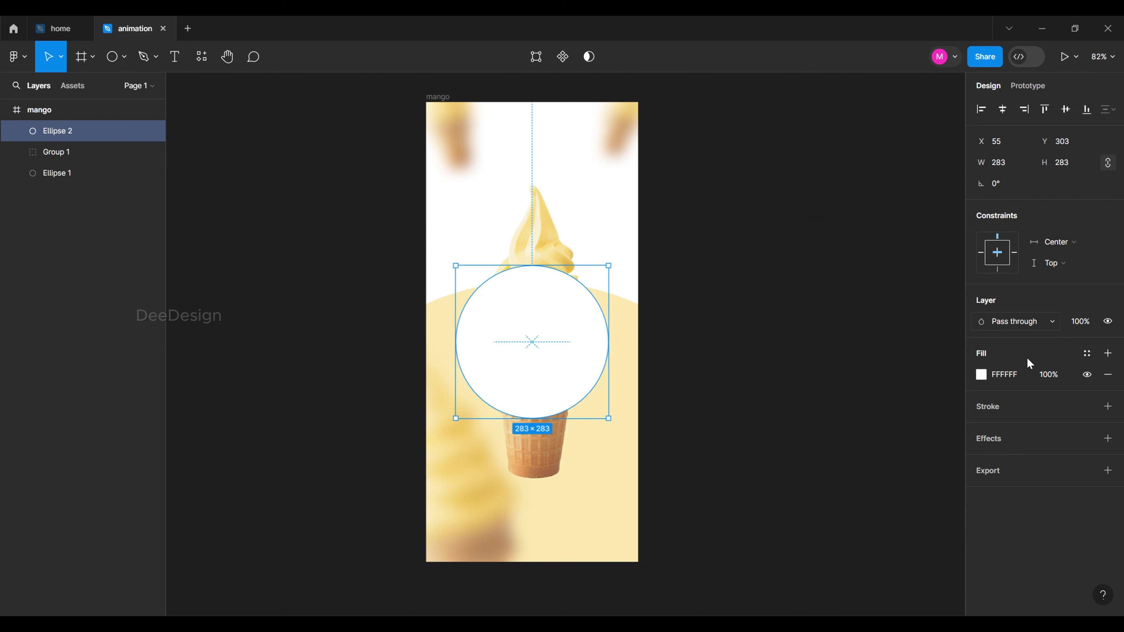
Blur the white circle with a 43.8 Layer blur and send it behind the cone group.
{"action": "left_click", "coordinate": [1039, 443]}
{"action": "left_click", "coordinate": [1026, 476]}
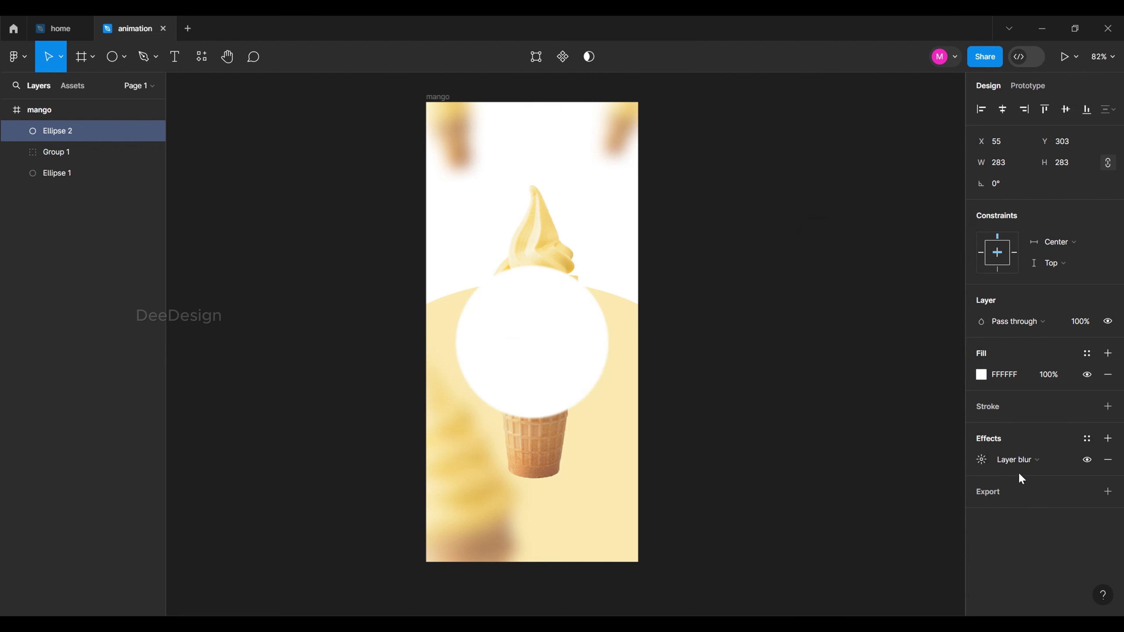
{"action": "left_click", "coordinate": [982, 460]}
{"action": "left_click_drag", "start_coordinate": [827, 490], "coordinate": [833, 489]}
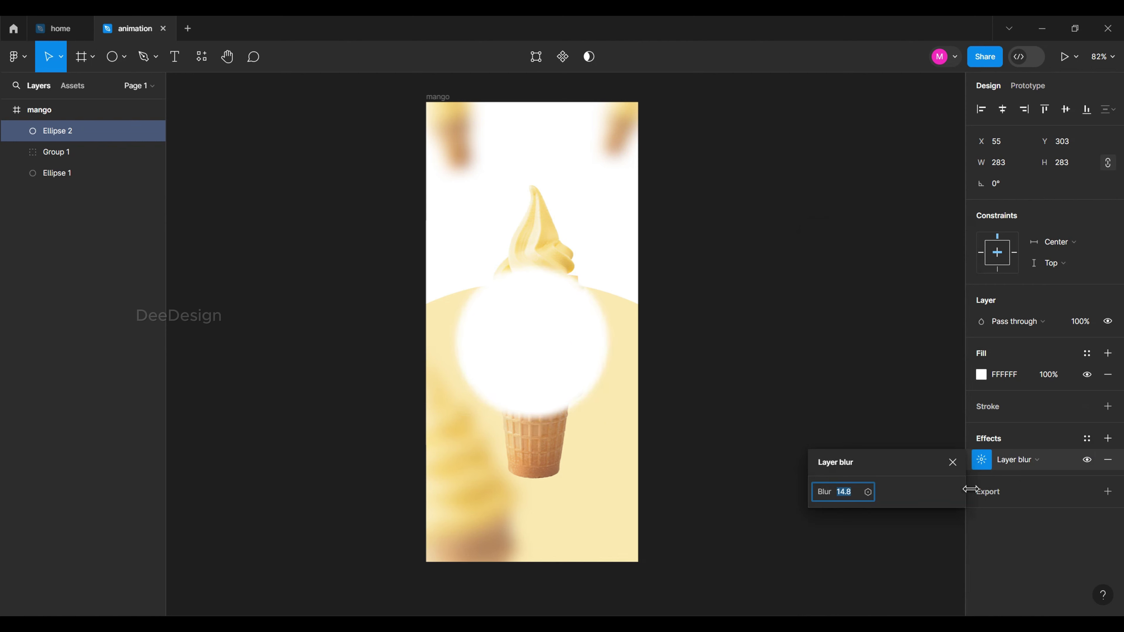
{"action": "left_click_drag", "start_coordinate": [1099, 474], "coordinate": [824, 484]}
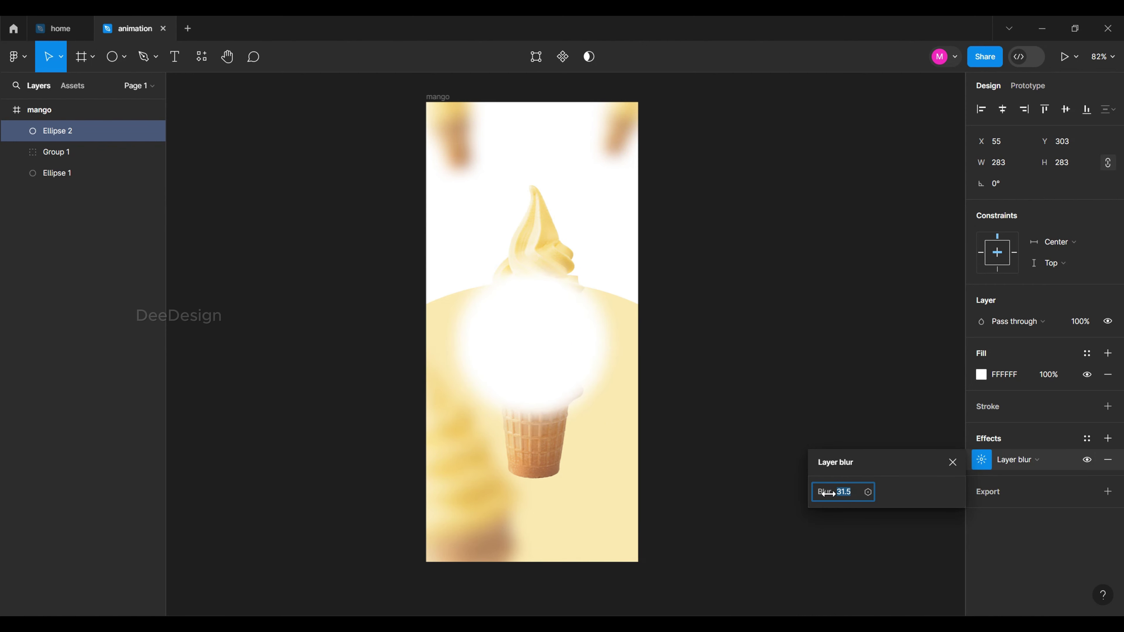
{"action": "left_click_drag", "start_coordinate": [961, 492], "coordinate": [967, 492]}
{"action": "left_click", "coordinate": [559, 357]}
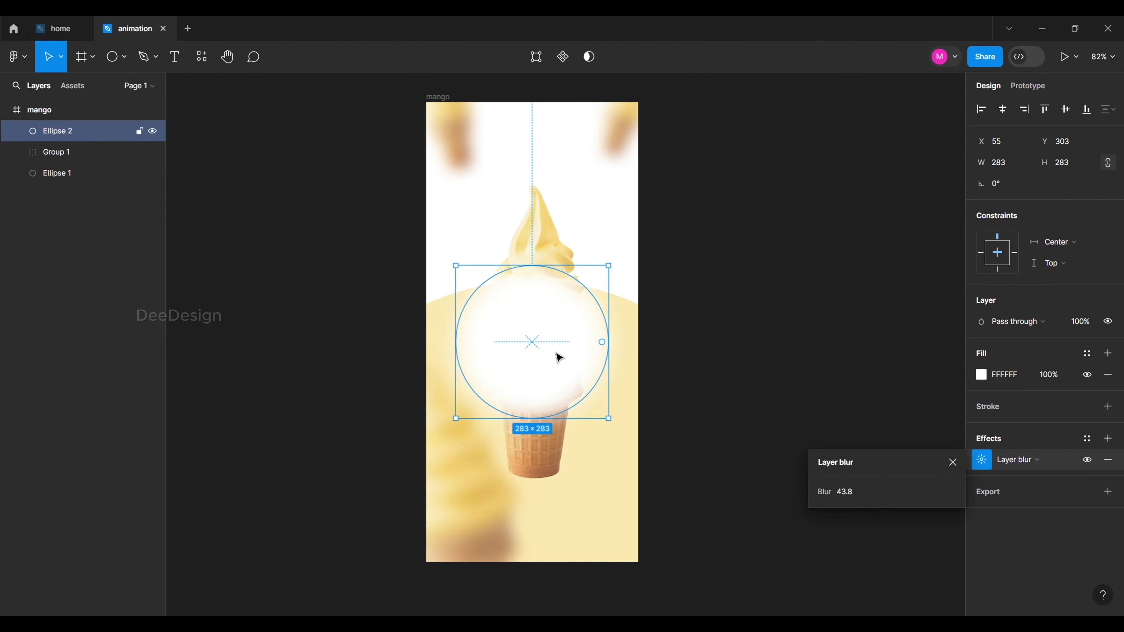
{"action": "key", "text": "ctrl+bracketleft"}
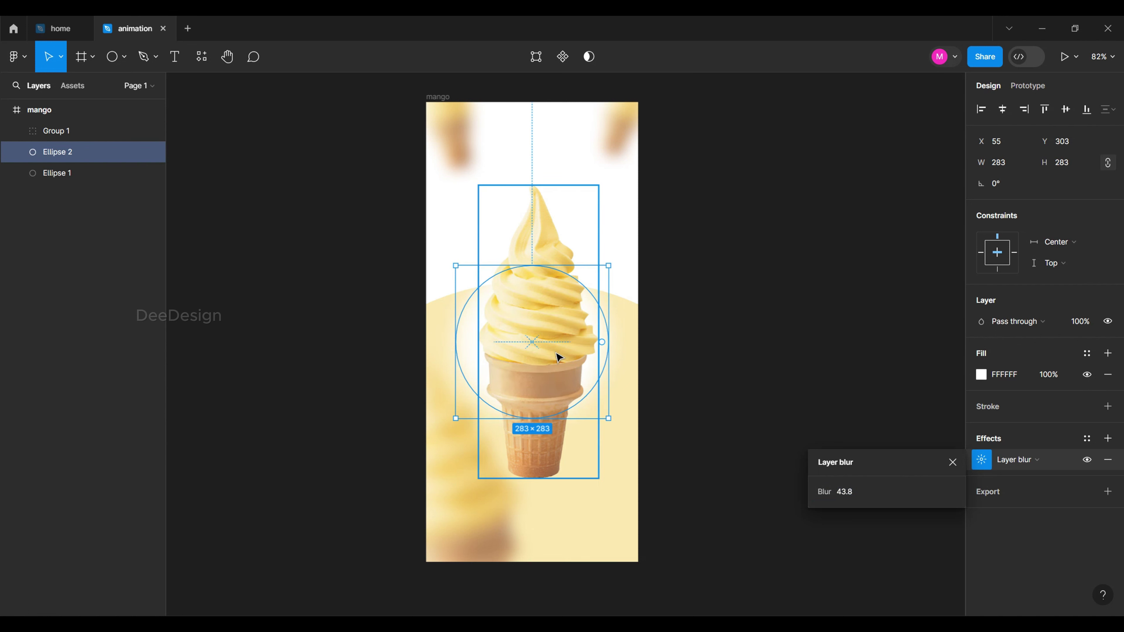
{"action": "left_click", "coordinate": [754, 280]}
Add a 'mango' text layer above the ice cream, centred horizontally.
{"action": "left_click", "coordinate": [181, 64]}
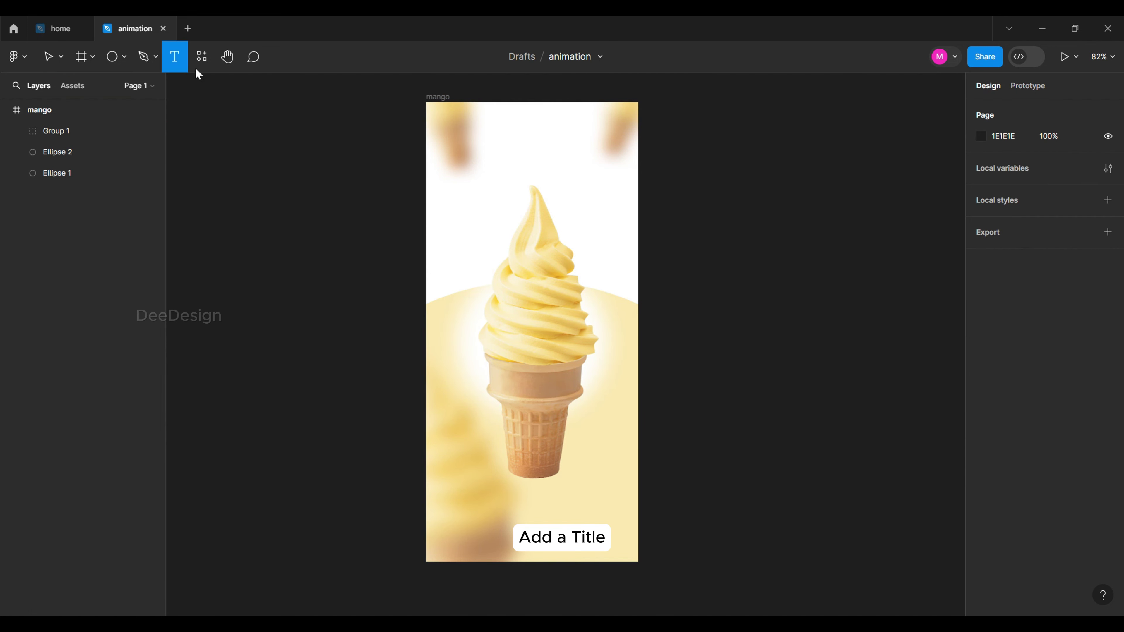
{"action": "left_click", "coordinate": [491, 231]}
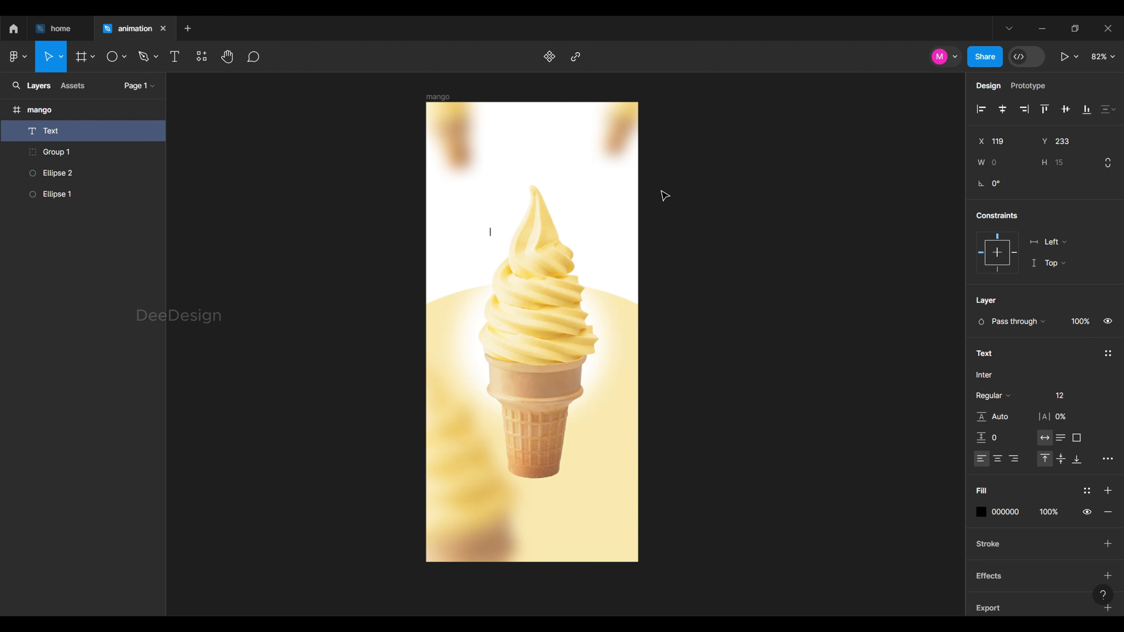
{"action": "type", "text": "mango"}
{"action": "key", "text": "Escape"}
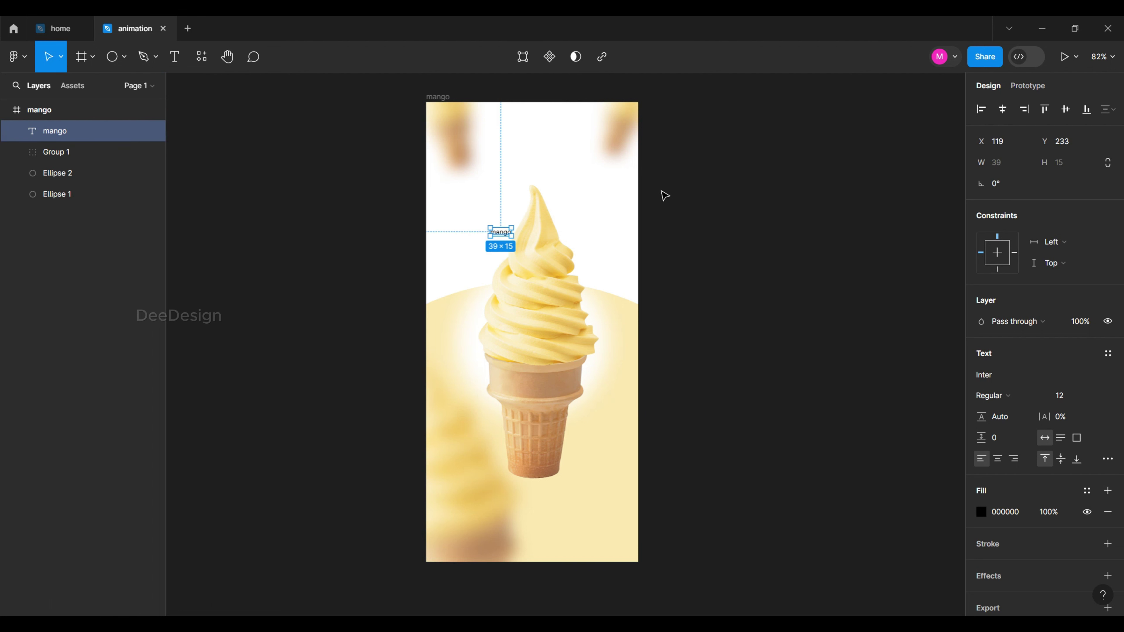
{"action": "left_click", "coordinate": [1003, 109]}
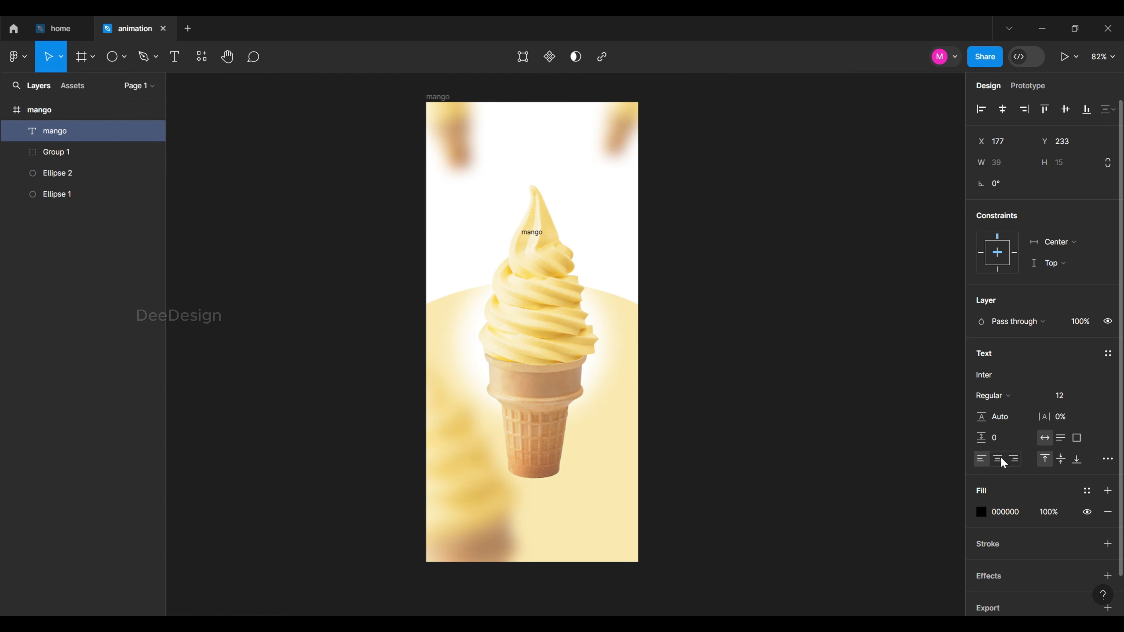
Set the mango title to Poppins Bold, size 65.
{"action": "left_click", "coordinate": [990, 380]}
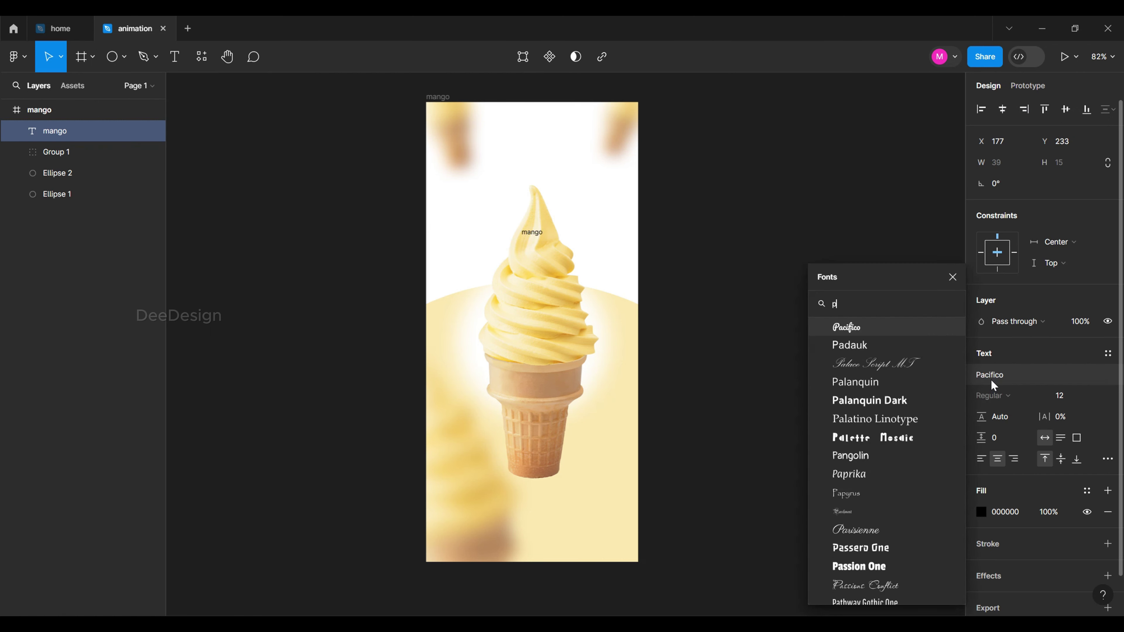
{"action": "type", "text": "pop"}
{"action": "left_click", "coordinate": [895, 330]}
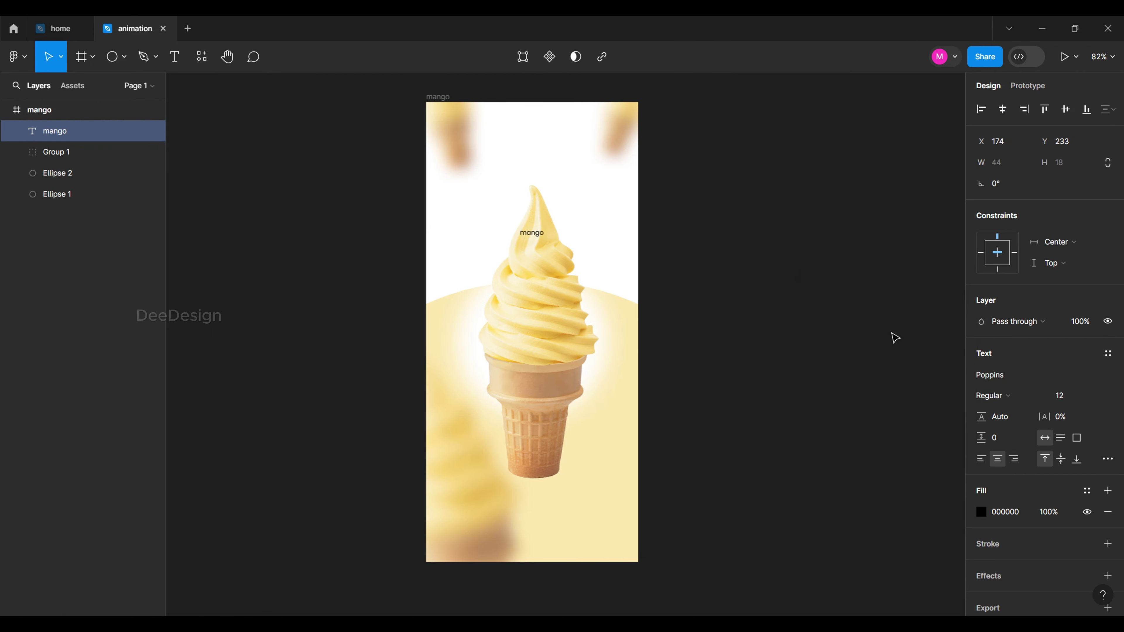
{"action": "left_click", "coordinate": [1064, 401]}
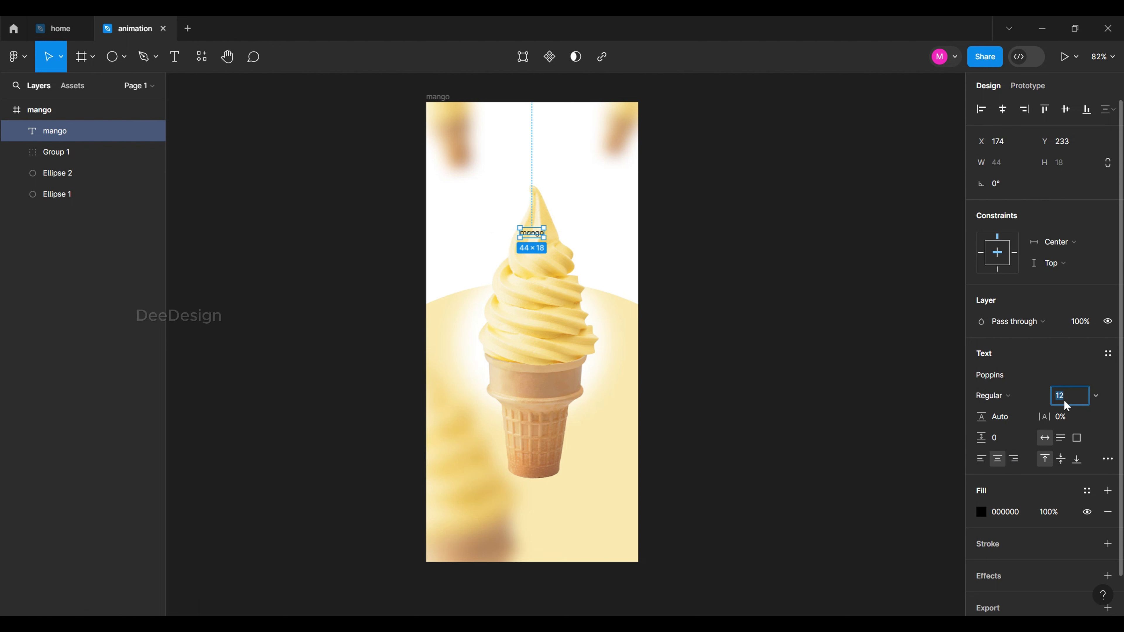
{"action": "type", "text": "65"}
{"action": "key", "text": "Return"}
{"action": "left_click", "coordinate": [1009, 396]}
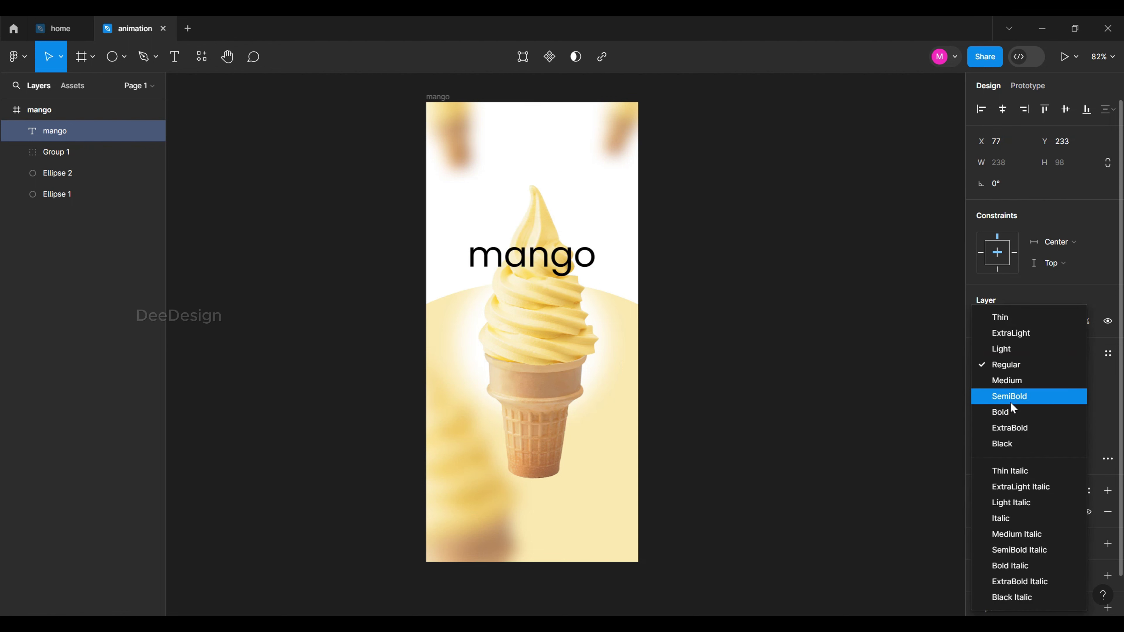
{"action": "left_click", "coordinate": [1014, 418]}
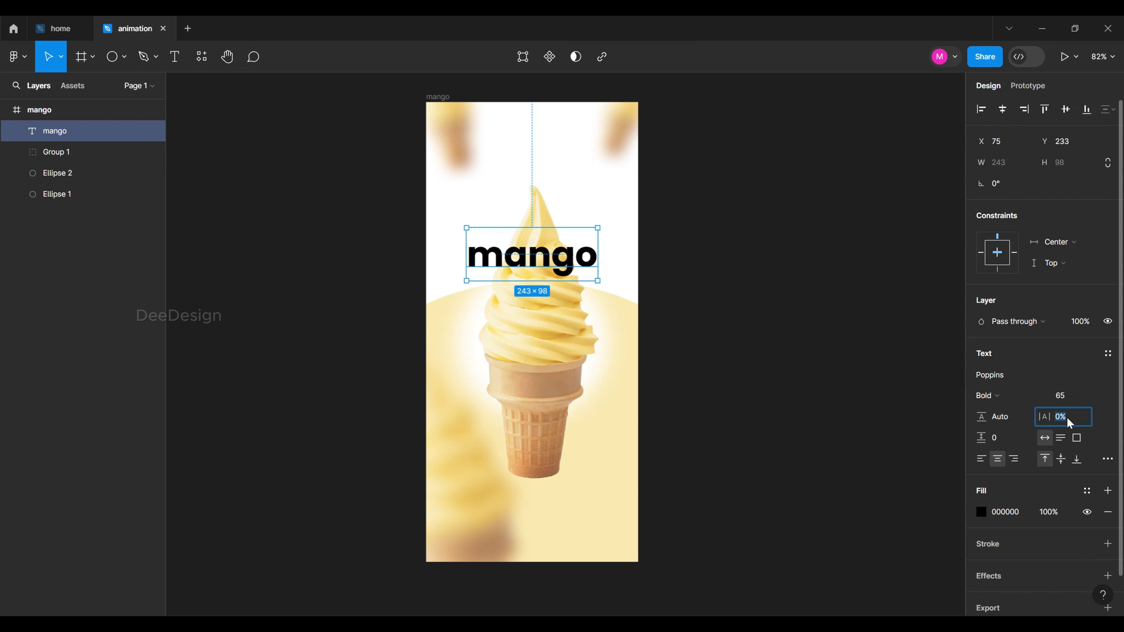
Give the title −9% letter spacing, move it near the top and behind the ice cream.
{"action": "type", "text": "-9"}
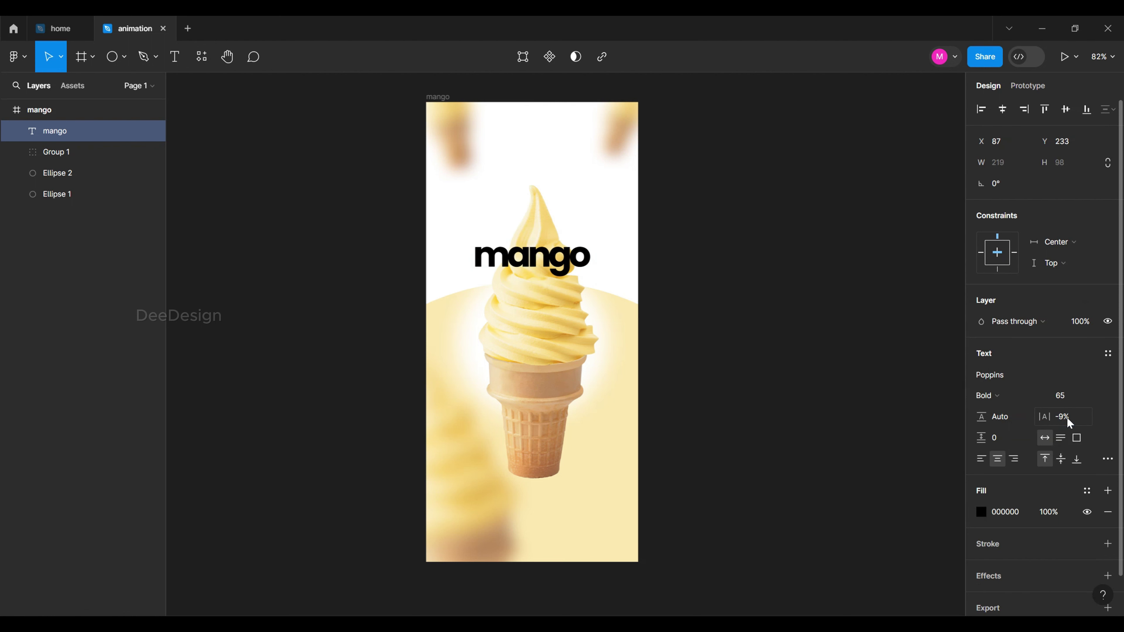
{"action": "key", "text": "Return"}
{"action": "left_click_drag", "start_coordinate": [584, 272], "coordinate": [578, 211]}
{"action": "key", "text": "ctrl+bracketleft"}
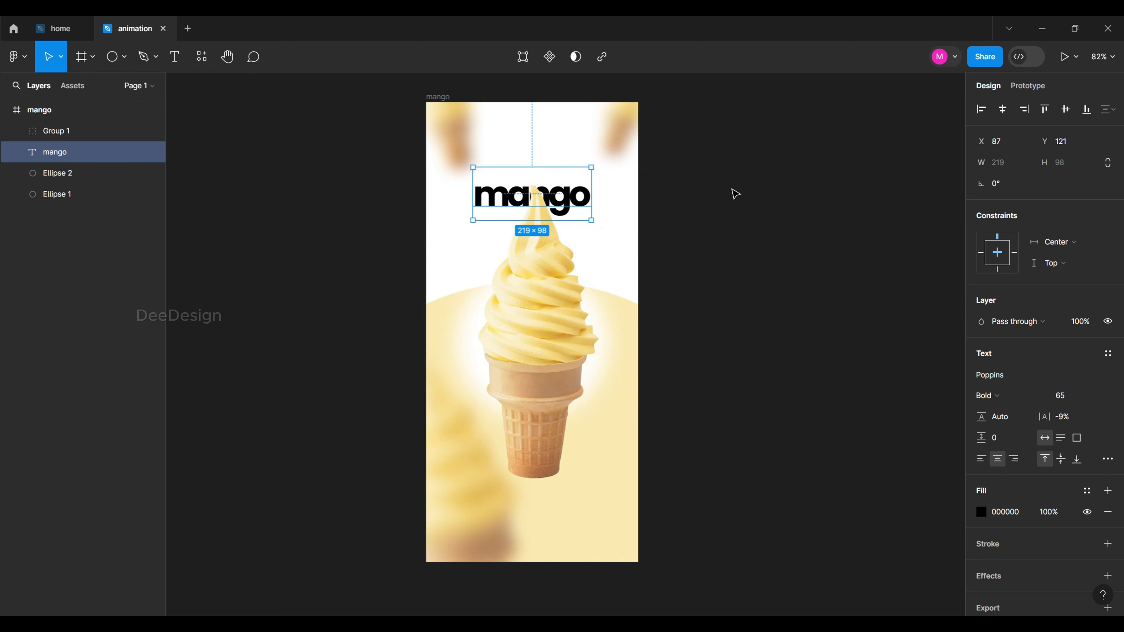
Colour the mango title dark navy 323D65.
{"action": "scroll", "coordinate": [592, 155], "scroll_direction": "up", "scroll_amount": 3, "text": "ctrl"}
{"action": "left_click", "coordinate": [821, 258]}
{"action": "left_click", "coordinate": [443, 212], "text": "ctrl"}
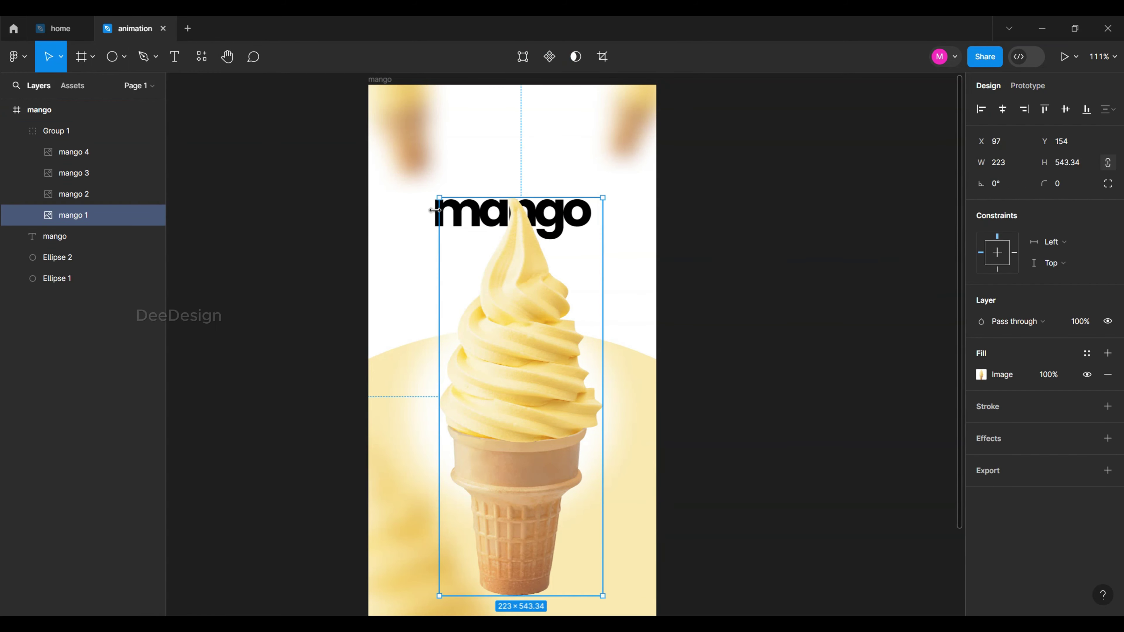
{"action": "left_click", "coordinate": [982, 512]}
{"action": "left_click", "coordinate": [913, 449]}
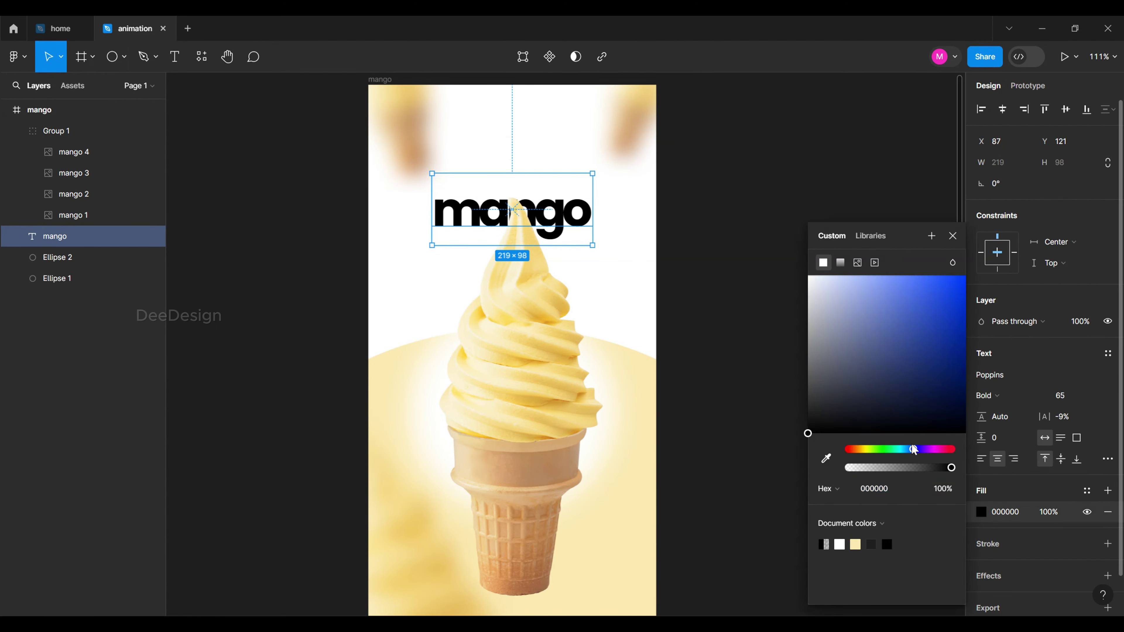
{"action": "mouse_move", "coordinate": [893, 358]}
{"action": "left_mouse_down"}
{"action": "mouse_move", "coordinate": [899, 381]}
{"action": "mouse_move", "coordinate": [890, 381]}
{"action": "left_mouse_up"}
{"action": "scroll", "coordinate": [787, 249], "scroll_direction": "down", "scroll_amount": 1, "text": "ctrl"}
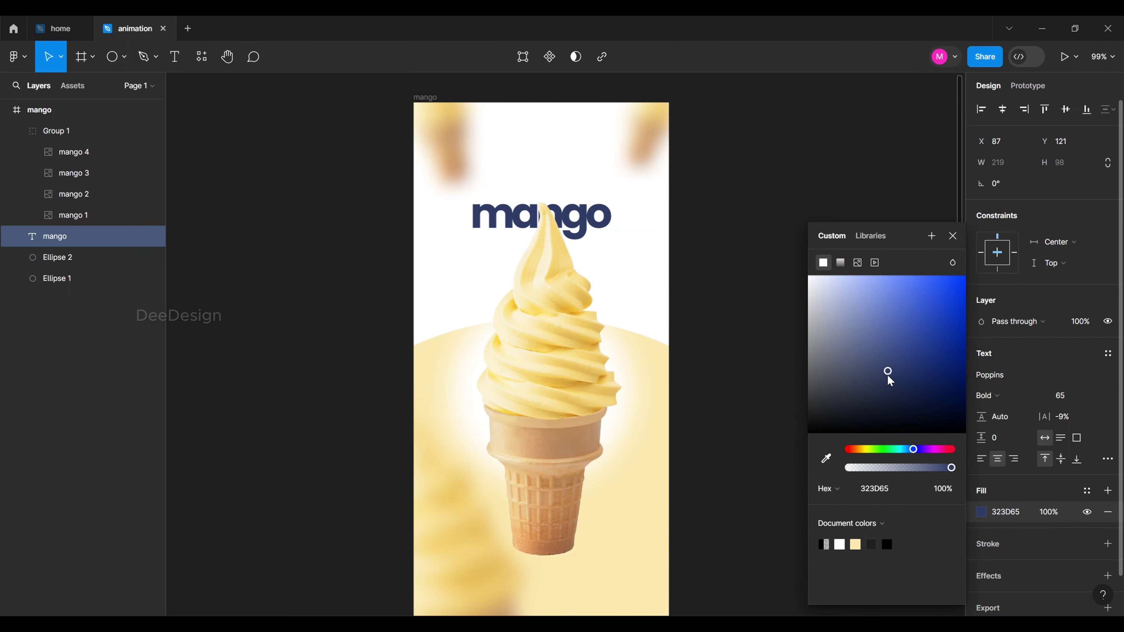
{"action": "scroll", "coordinate": [762, 251], "scroll_direction": "down", "scroll_amount": 2, "text": "ctrl"}
{"action": "left_click", "coordinate": [763, 251]}
Change the mango frame background to pale blue D0F6FF.
{"action": "left_click", "coordinate": [451, 120]}
{"action": "left_click", "coordinate": [982, 395]}
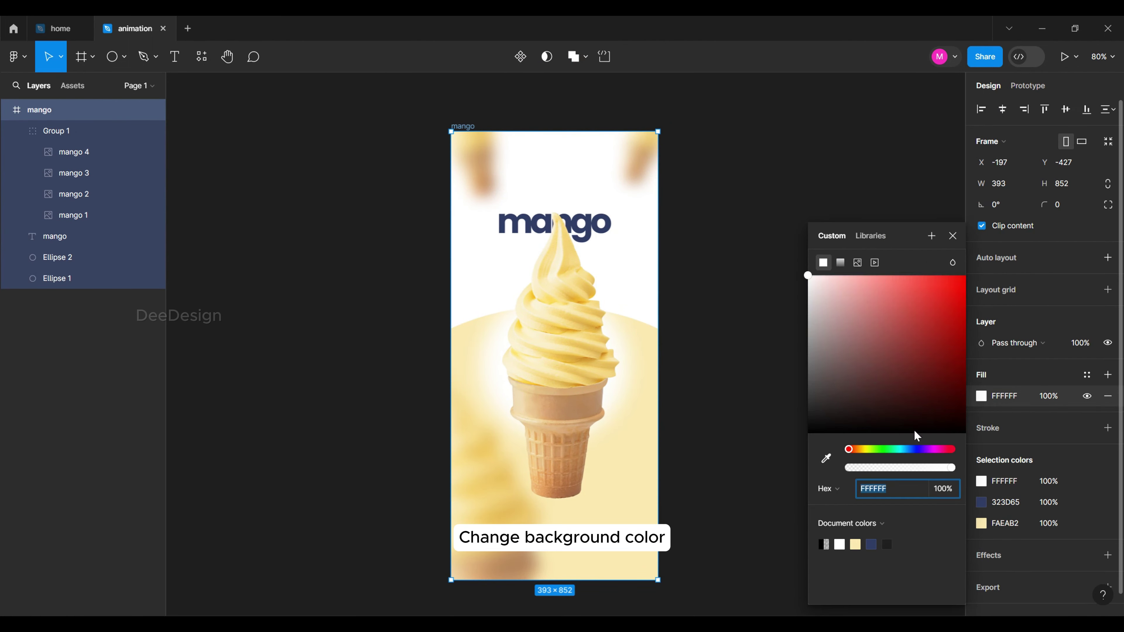
{"action": "left_click", "coordinate": [907, 449]}
{"action": "left_click", "coordinate": [831, 276]}
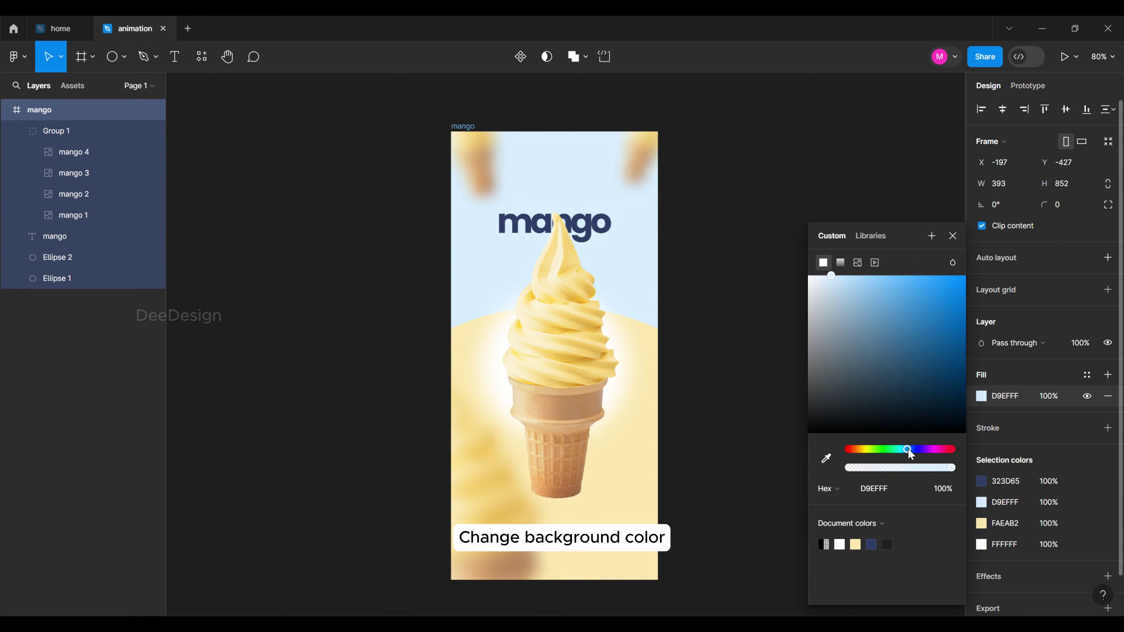
{"action": "left_click_drag", "start_coordinate": [909, 449], "coordinate": [913, 449]}
{"action": "scroll", "coordinate": [518, 345], "scroll_direction": "right", "scroll_amount": 2}
{"action": "left_click_drag", "start_coordinate": [848, 288], "coordinate": [832, 288]}
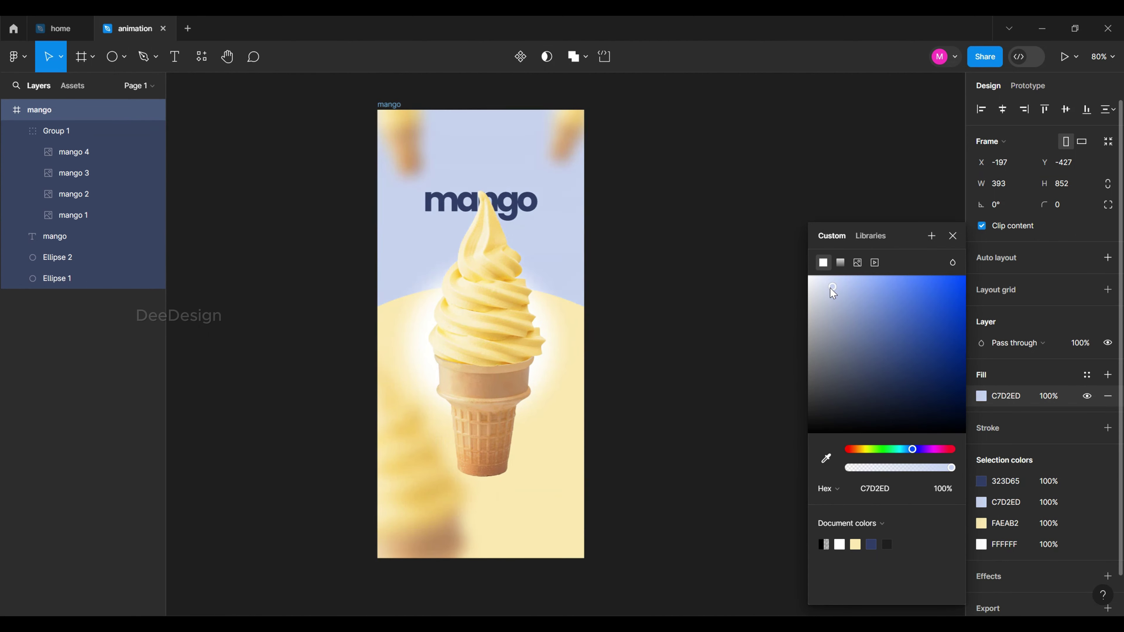
{"action": "left_click_drag", "start_coordinate": [913, 449], "coordinate": [908, 449]}
{"action": "left_click", "coordinate": [838, 276]}
{"action": "left_click", "coordinate": [642, 244]}
{"action": "scroll", "coordinate": [642, 244], "scroll_direction": "up", "scroll_amount": 3}
Deepen the mango title's colour to a vivid navy 1E327A.
{"action": "left_click", "coordinate": [469, 208]}
{"action": "left_click", "coordinate": [982, 512]}
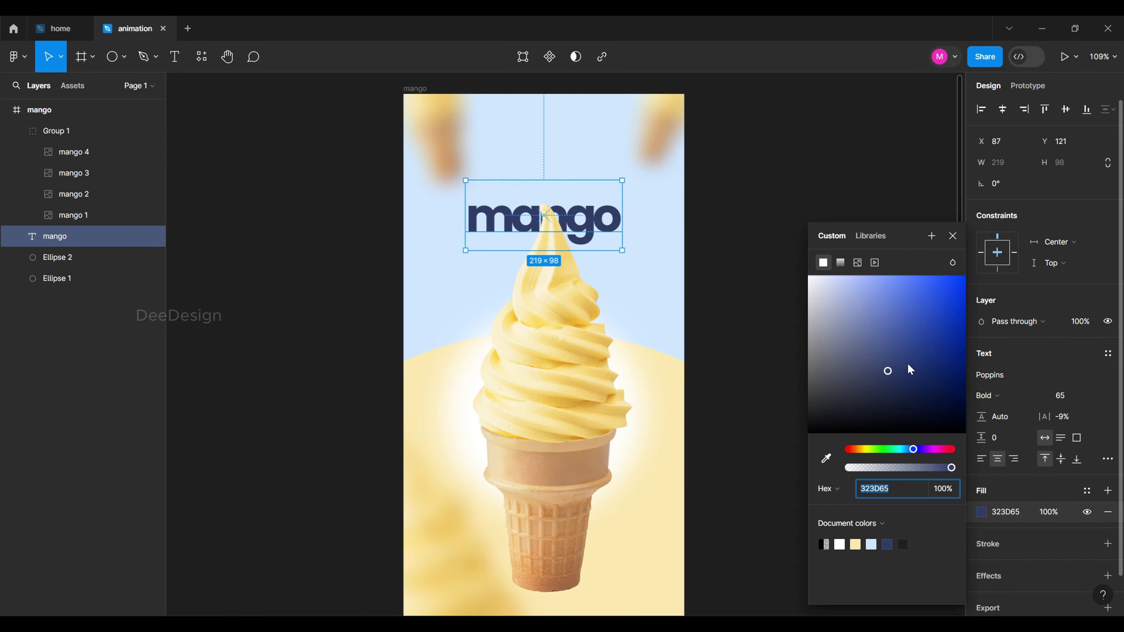
{"action": "mouse_move", "coordinate": [908, 364]}
{"action": "left_mouse_down"}
{"action": "mouse_move", "coordinate": [928, 359]}
{"action": "mouse_move", "coordinate": [909, 365]}
{"action": "left_mouse_up"}
Draw a 150×78 rectangle below the ice-cream cone.
{"action": "left_click", "coordinate": [768, 163]}
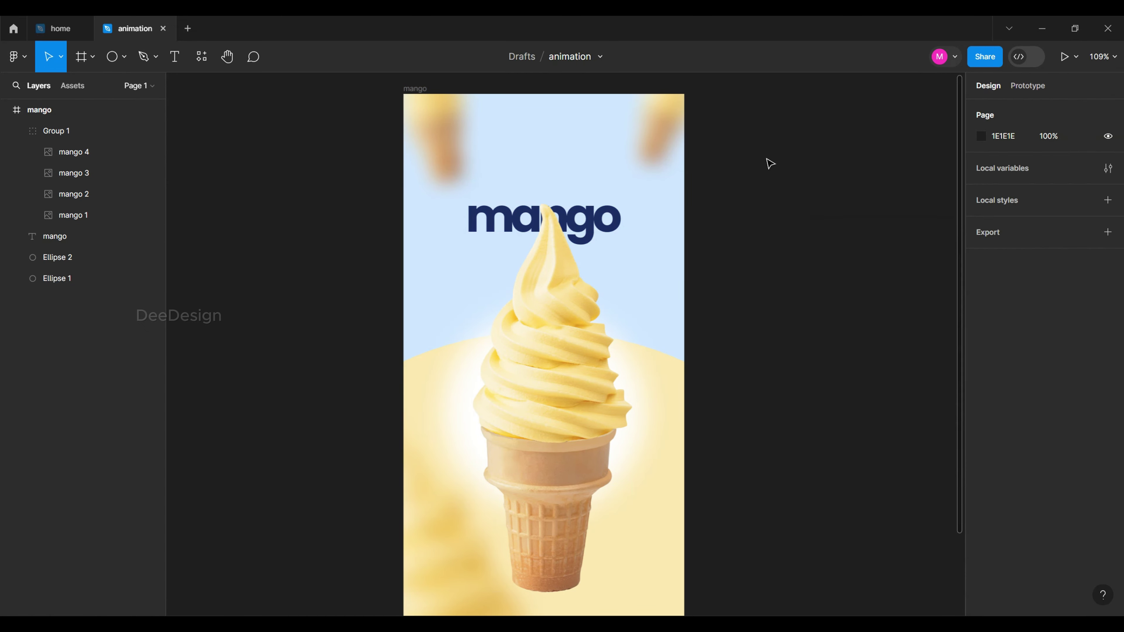
{"action": "scroll", "coordinate": [550, 286], "scroll_direction": "down", "scroll_amount": 3}
{"action": "scroll", "coordinate": [758, 217], "scroll_direction": "up", "scroll_amount": 3}
{"action": "scroll", "coordinate": [757, 217], "scroll_direction": "down", "scroll_amount": 3}
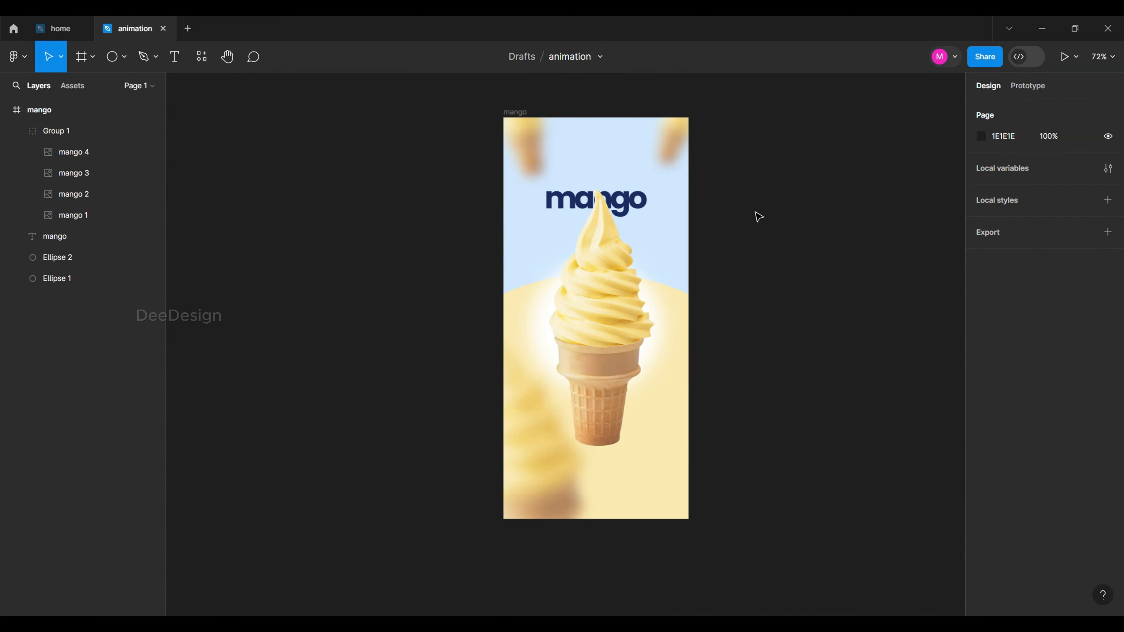
{"action": "scroll", "coordinate": [646, 551], "scroll_direction": "up", "scroll_amount": 5}
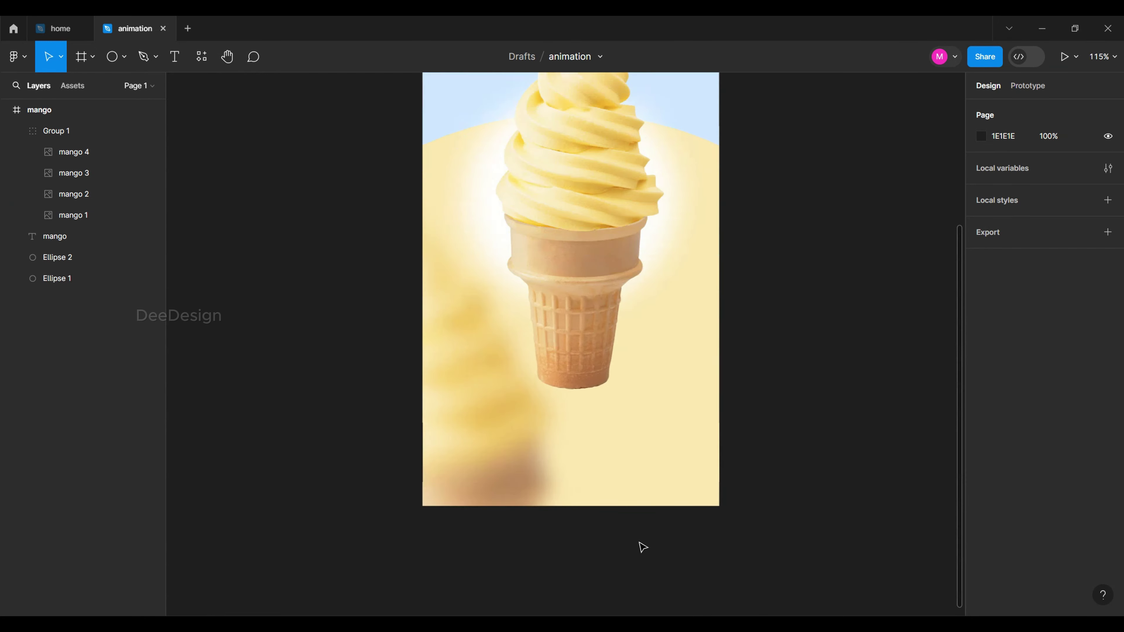
{"action": "scroll", "coordinate": [640, 545], "scroll_direction": "up", "scroll_amount": 2}
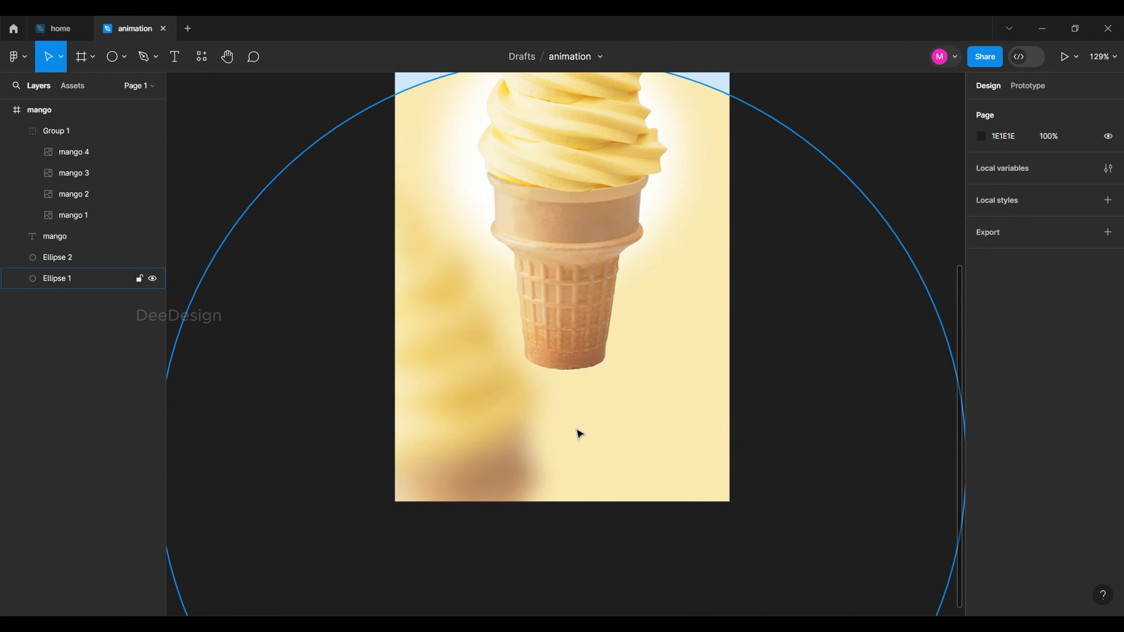
{"action": "left_click", "coordinate": [125, 57]}
{"action": "left_click", "coordinate": [113, 90]}
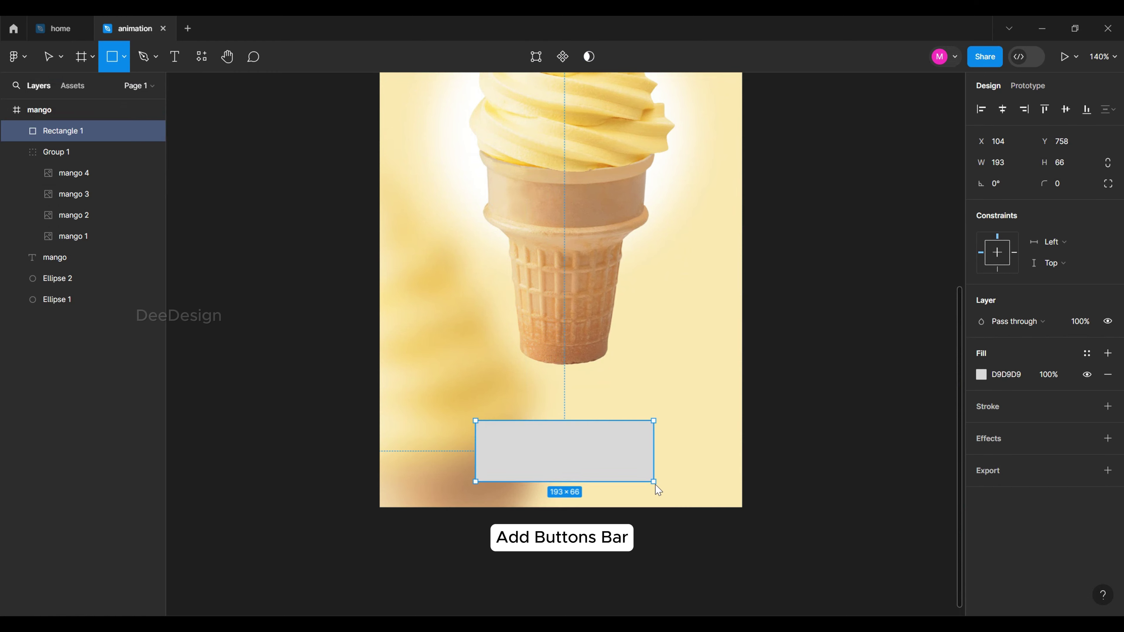
{"action": "left_click_drag", "start_coordinate": [476, 421], "coordinate": [652, 473]}
{"action": "left_click", "coordinate": [1003, 162]}
{"action": "type", "text": "150"}
{"action": "key", "text": "Tab"}
{"action": "type", "text": "78"}
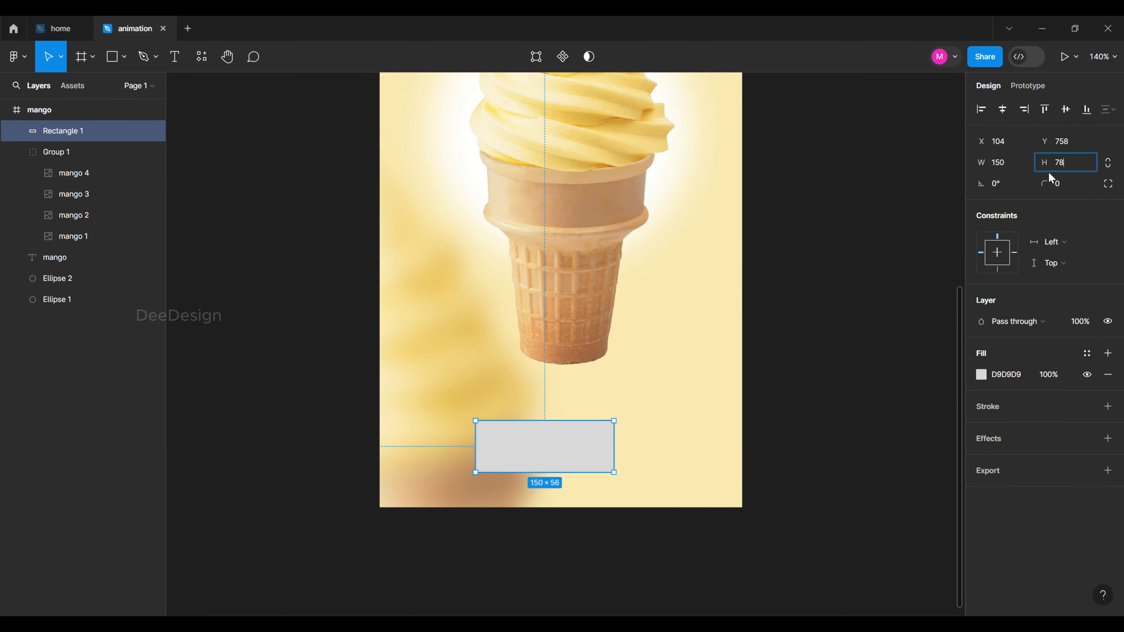
{"action": "key", "text": "Return"}
Round the rectangle fully into a pill and fill it white.
{"action": "mouse_move", "coordinate": [570, 465]}
{"action": "left_mouse_down"}
{"action": "mouse_move", "coordinate": [586, 441]}
{"action": "mouse_move", "coordinate": [571, 420]}
{"action": "left_mouse_up"}
{"action": "left_click", "coordinate": [981, 374]}
{"action": "left_click", "coordinate": [810, 277]}
{"action": "key", "text": "Escape"}
{"action": "key", "text": "Escape"}
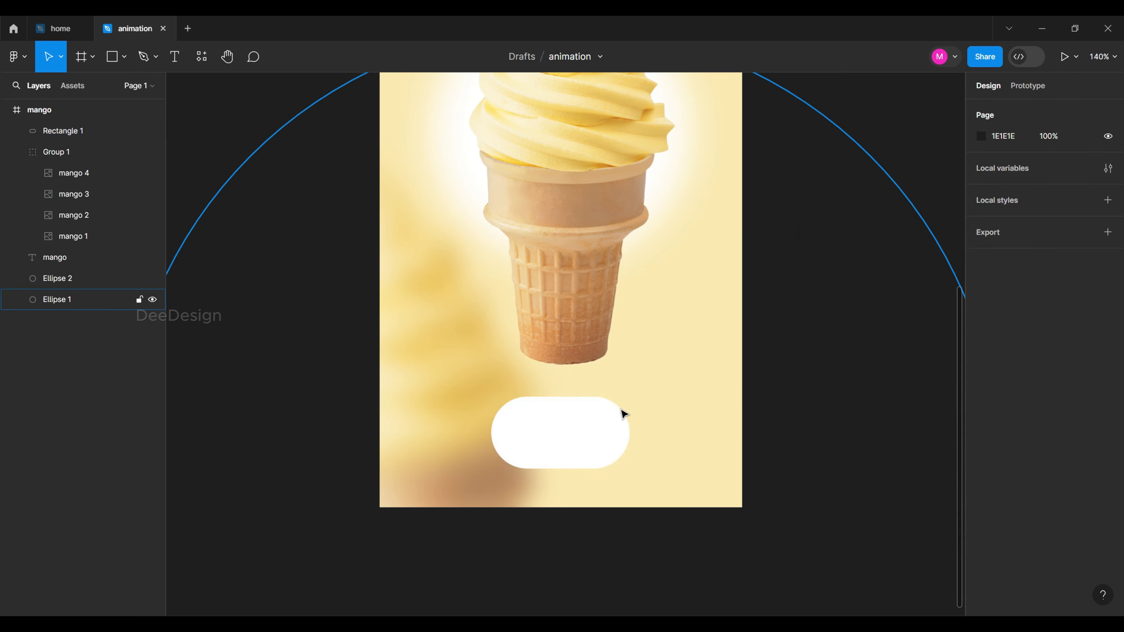
{"action": "left_click", "coordinate": [620, 425]}
{"action": "key", "text": "Escape"}
Draw a 44×44 circle in the pill's left end and duplicate it to the right end.
{"action": "scroll", "coordinate": [589, 504], "scroll_direction": "up", "scroll_amount": 3}
{"action": "scroll", "coordinate": [675, 427], "scroll_direction": "up", "scroll_amount": 3}
{"action": "key", "text": "o"}
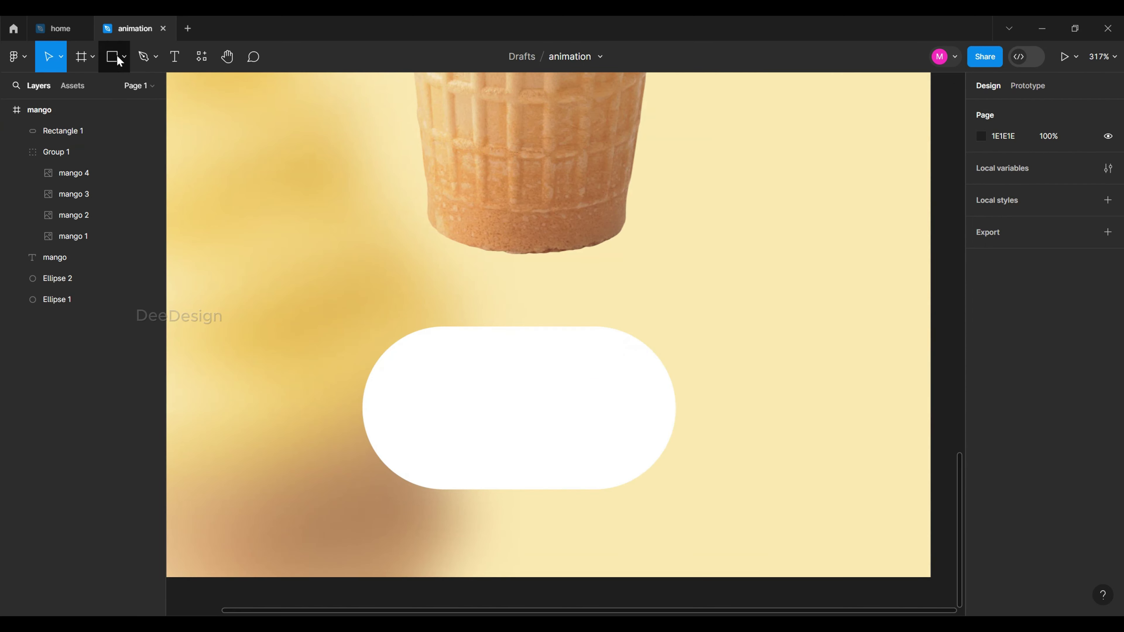
{"action": "left_click_drag", "start_coordinate": [415, 366], "coordinate": [496, 447]}
{"action": "left_click", "coordinate": [998, 162]}
{"action": "type", "text": "44"}
{"action": "key", "text": "Tab"}
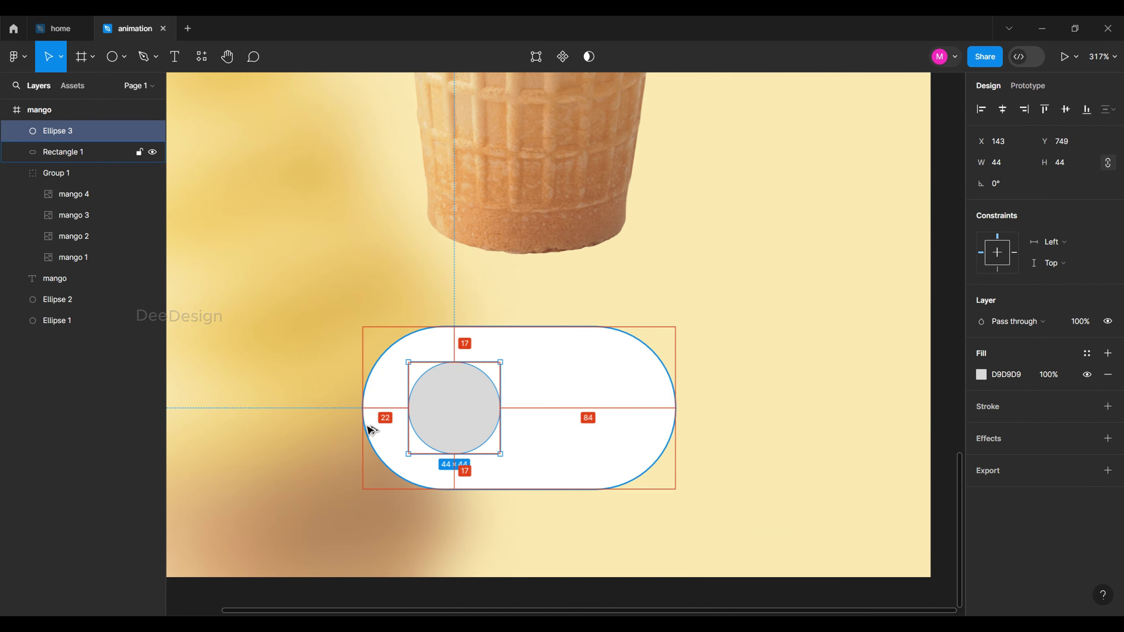
{"action": "left_click_drag", "start_coordinate": [465, 392], "coordinate": [602, 392]}
{"action": "key", "text": "shift+Left"}
{"action": "key", "text": "Right"}
{"action": "key", "text": "Right"}
{"action": "key", "text": "Right"}
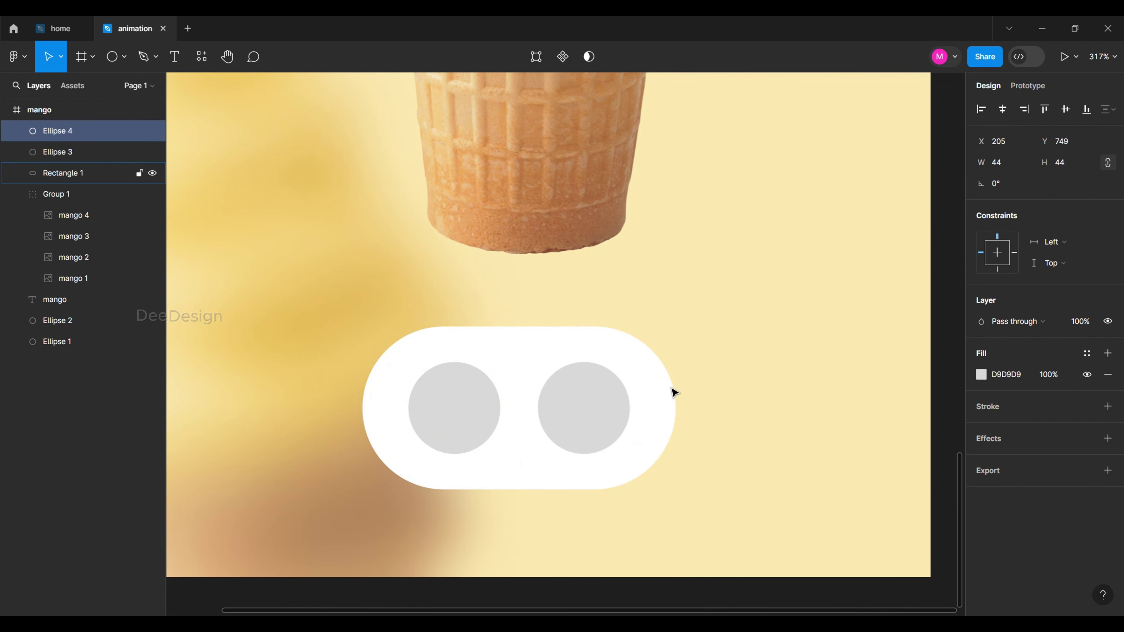
{"action": "left_click", "coordinate": [451, 426], "text": "shift"}
Colour the left circle yellow F3D883, matching the ice cream.
{"action": "scroll", "coordinate": [725, 329], "scroll_direction": "down", "scroll_amount": 5}
{"action": "left_click", "coordinate": [620, 309]}
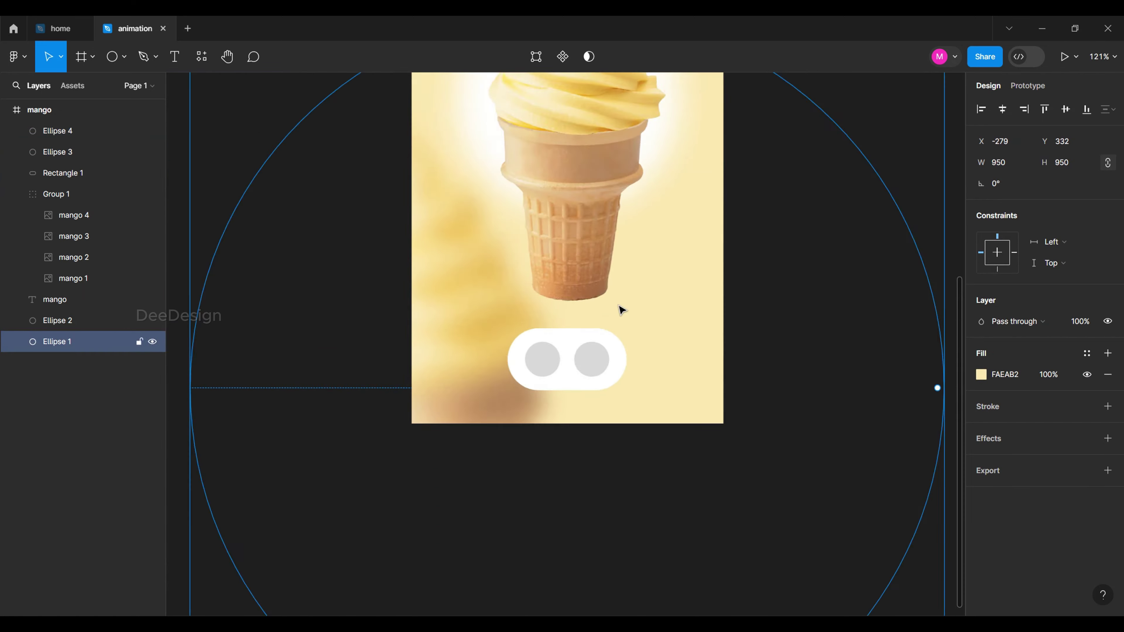
{"action": "key", "text": "ctrl+alt+c"}
{"action": "left_click", "coordinate": [524, 449]}
{"action": "key", "text": "ctrl+alt+v"}
{"action": "key", "text": "i"}
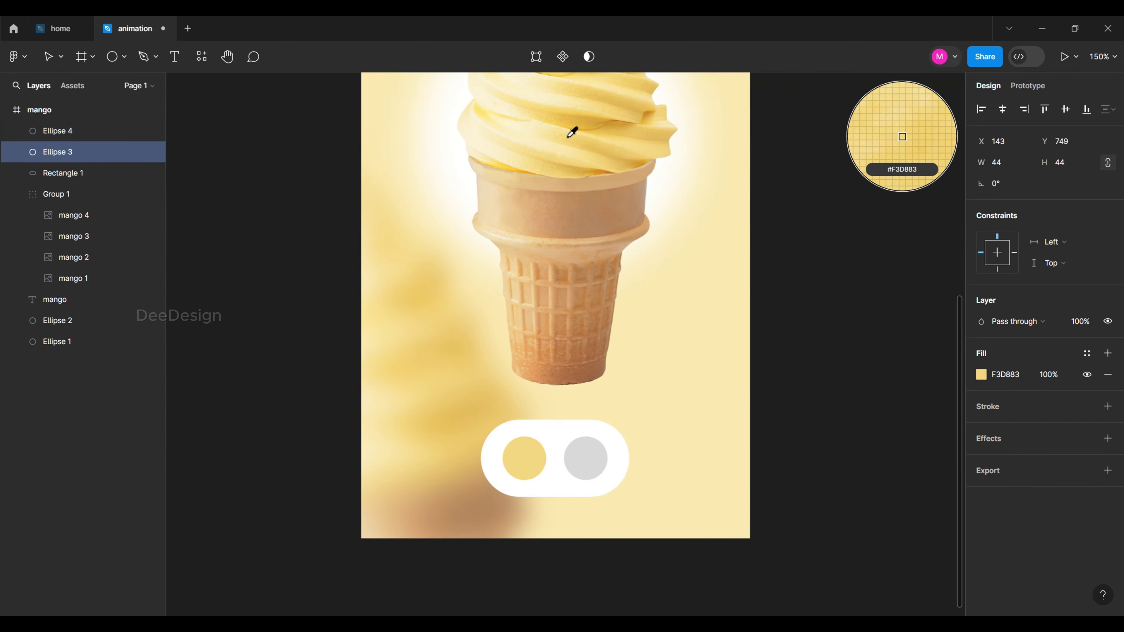
{"action": "key", "text": "Escape"}
{"action": "scroll", "coordinate": [527, 310], "scroll_direction": "down", "scroll_amount": 5}
{"action": "left_click", "coordinate": [689, 279]}
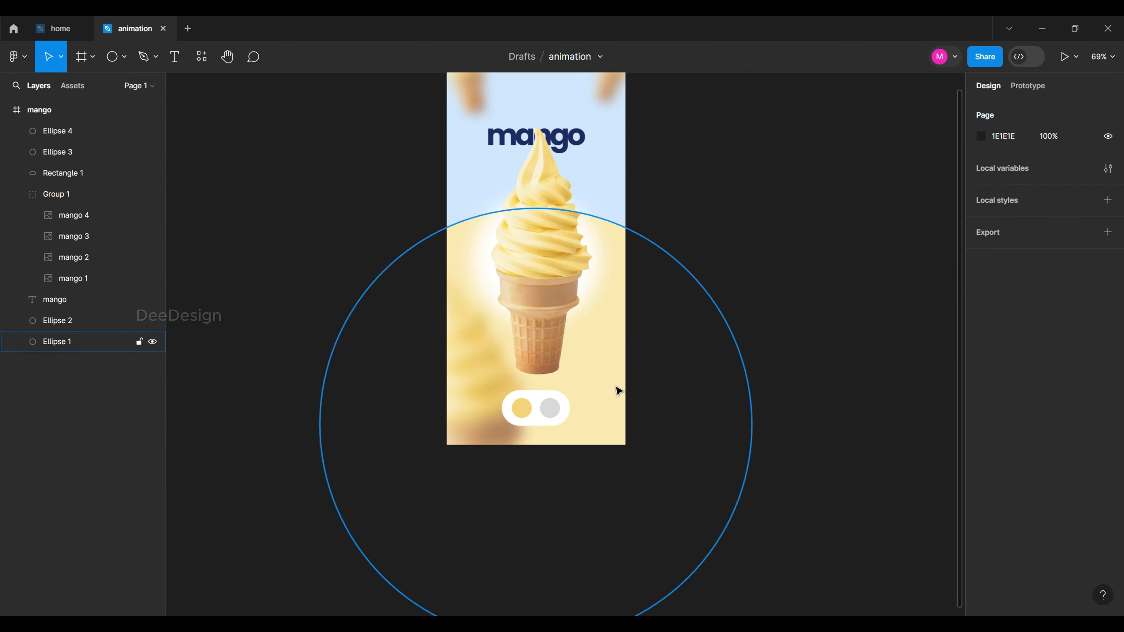
Draw a star beside the ice-cream swirl.
{"action": "scroll", "coordinate": [540, 306], "scroll_direction": "down", "scroll_amount": 4}
{"action": "scroll", "coordinate": [585, 220], "scroll_direction": "up", "scroll_amount": 4}
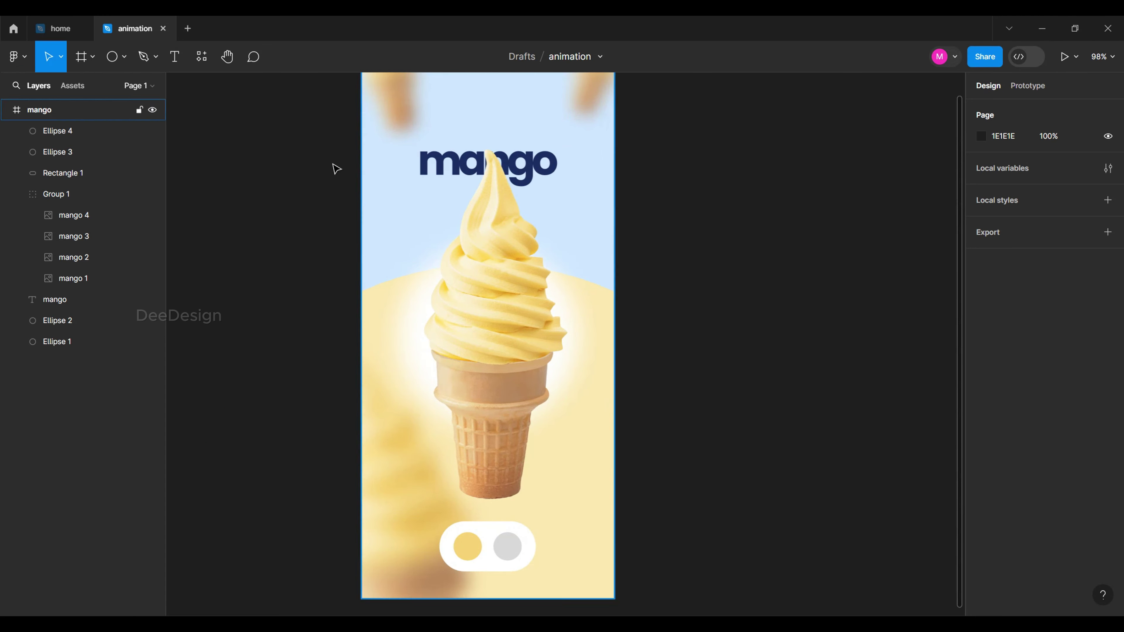
{"action": "left_click", "coordinate": [124, 56]}
{"action": "left_click", "coordinate": [91, 167]}
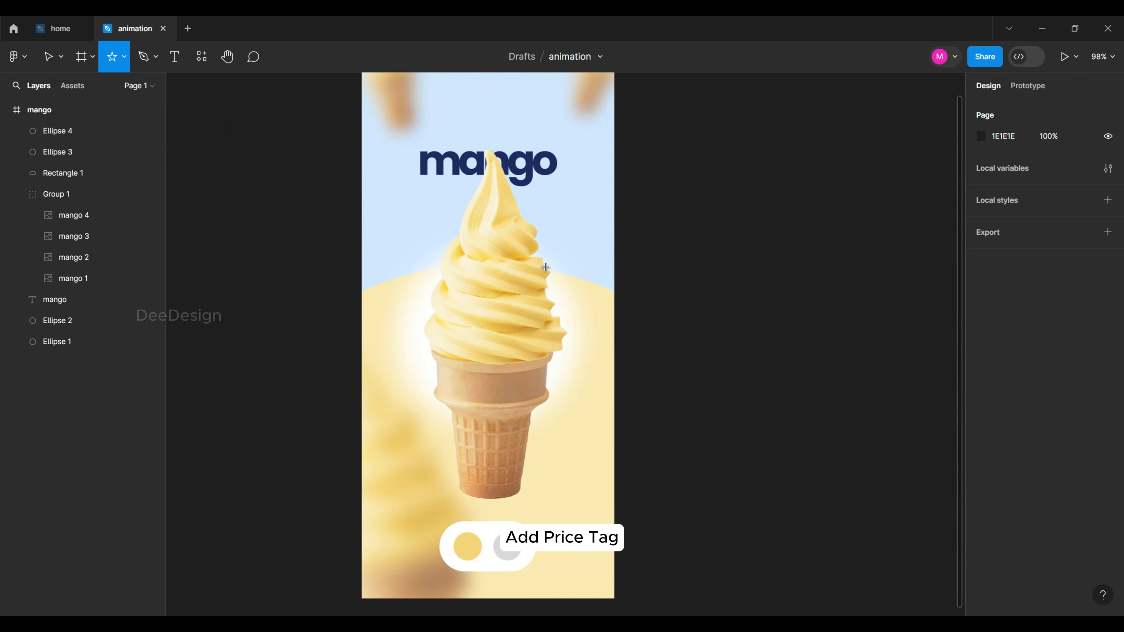
{"action": "left_click_drag", "start_coordinate": [534, 264], "coordinate": [588, 316]}
{"action": "scroll", "coordinate": [585, 308], "scroll_direction": "up", "scroll_amount": 2}
{"action": "scroll", "coordinate": [585, 308], "scroll_direction": "up", "scroll_amount": 5}
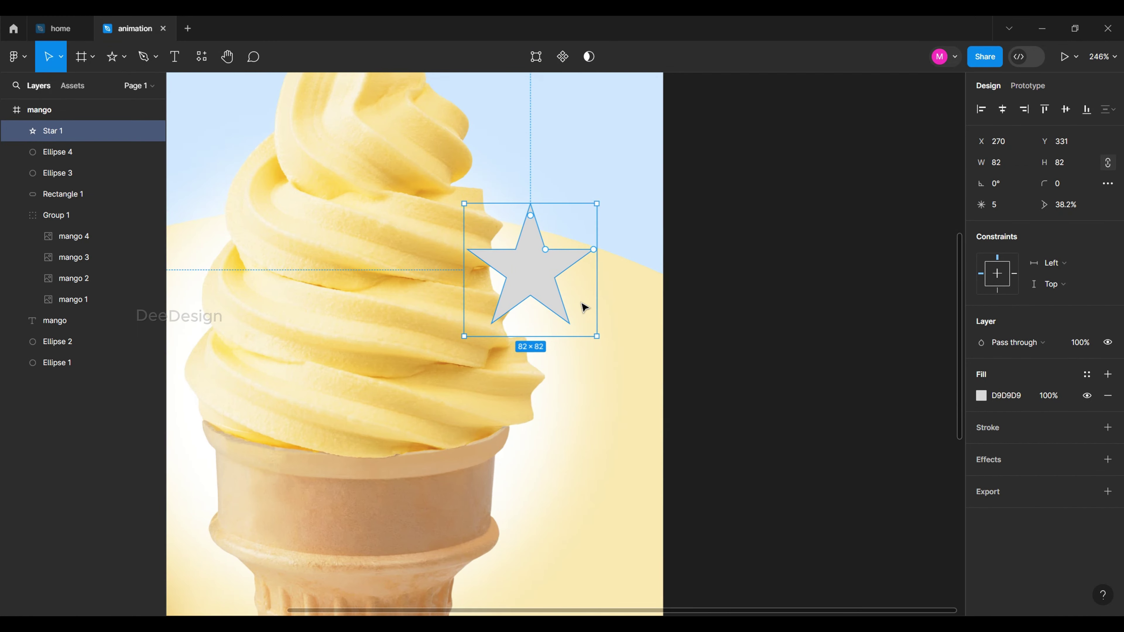
{"action": "left_click_drag", "start_coordinate": [540, 273], "coordinate": [522, 288]}
Give the star 30 points and round its corners into scallops.
{"action": "left_click_drag", "start_coordinate": [576, 263], "coordinate": [524, 228]}
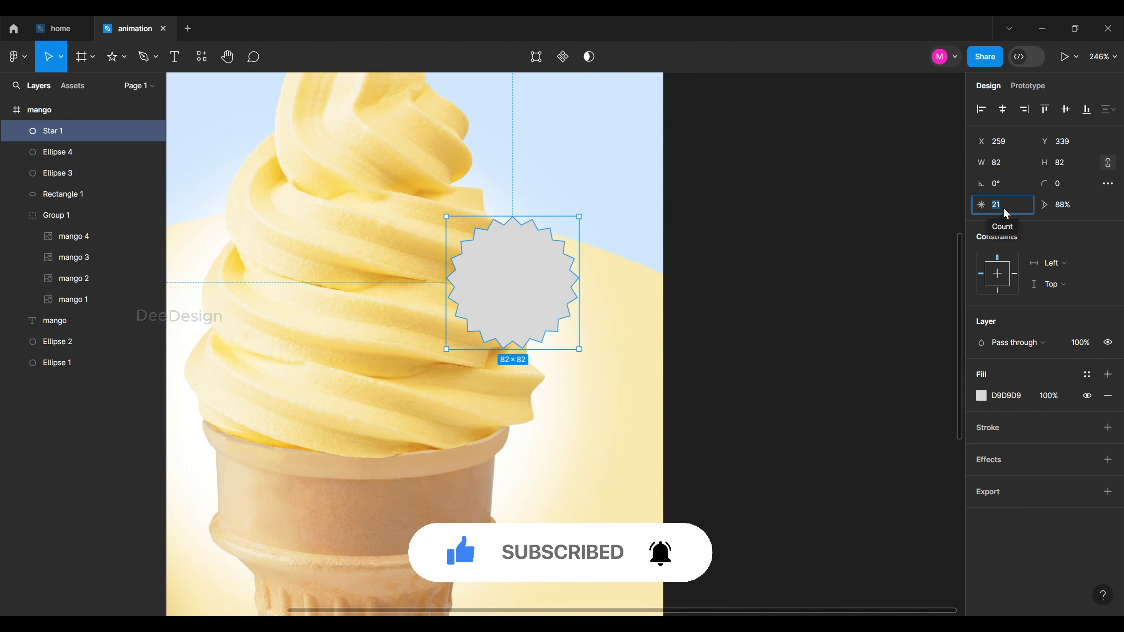
{"action": "type", "text": "30"}
{"action": "key", "text": "Return"}
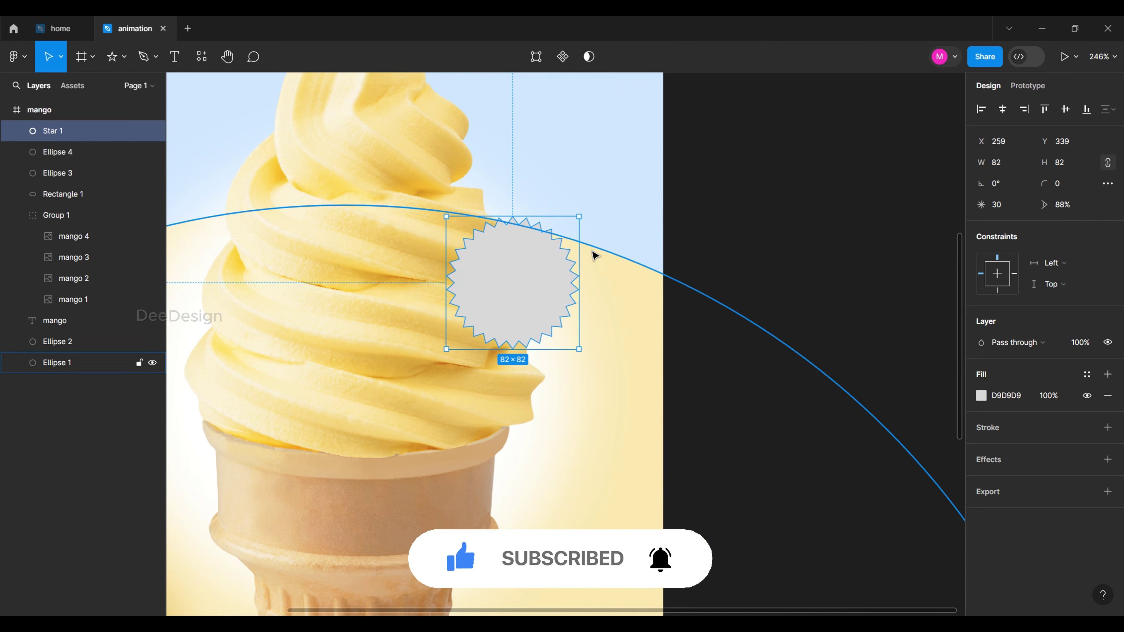
{"action": "scroll", "coordinate": [524, 203], "scroll_direction": "up", "scroll_amount": 3, "text": "ctrl"}
{"action": "scroll", "coordinate": [524, 204], "scroll_direction": "up", "scroll_amount": 2, "text": "ctrl"}
{"action": "left_click_drag", "start_coordinate": [521, 258], "coordinate": [508, 257]}
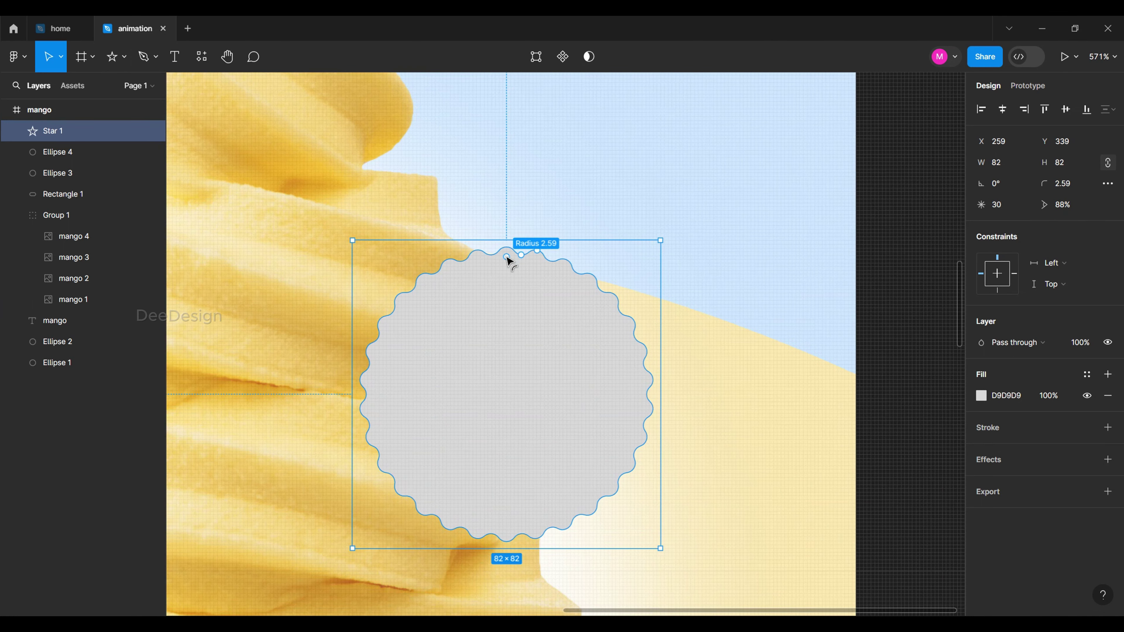
{"action": "scroll", "coordinate": [575, 284], "scroll_direction": "down", "scroll_amount": 5, "text": "ctrl"}
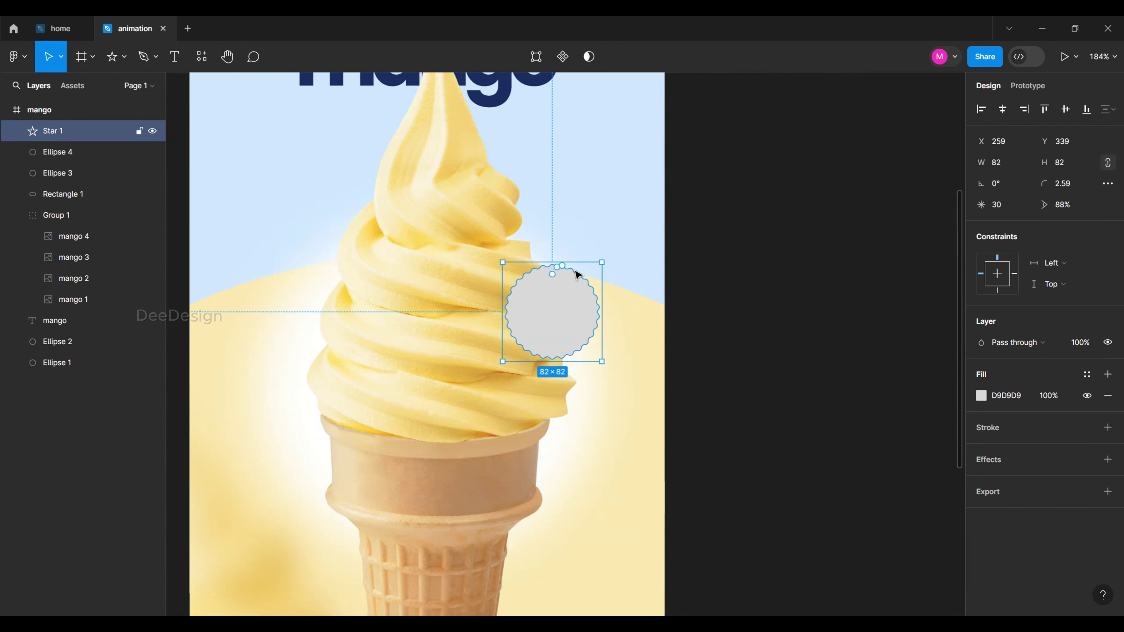
{"action": "scroll", "coordinate": [575, 272], "scroll_direction": "down", "scroll_amount": 3, "text": "ctrl"}
Fill the star with the title's navy and enlarge it to 112×112 over the ice cream.
{"action": "key", "text": "i"}
{"action": "left_click", "coordinate": [567, 133]}
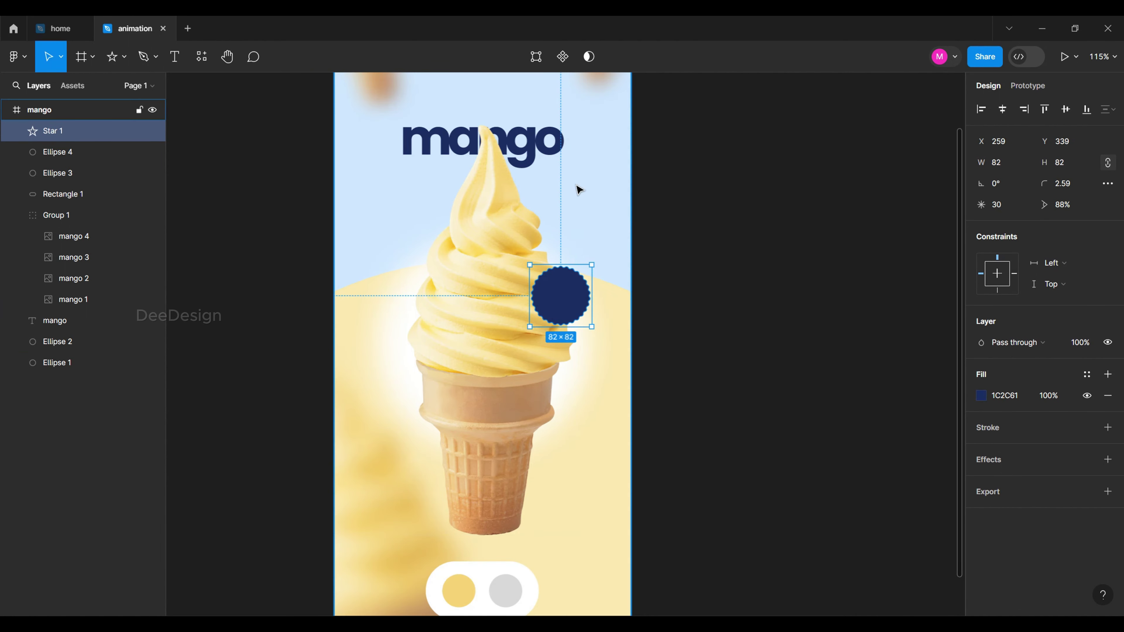
{"action": "scroll", "coordinate": [558, 294], "scroll_direction": "up", "scroll_amount": 3, "text": "ctrl"}
{"action": "scroll", "coordinate": [558, 295], "scroll_direction": "up", "scroll_amount": 2, "text": "ctrl"}
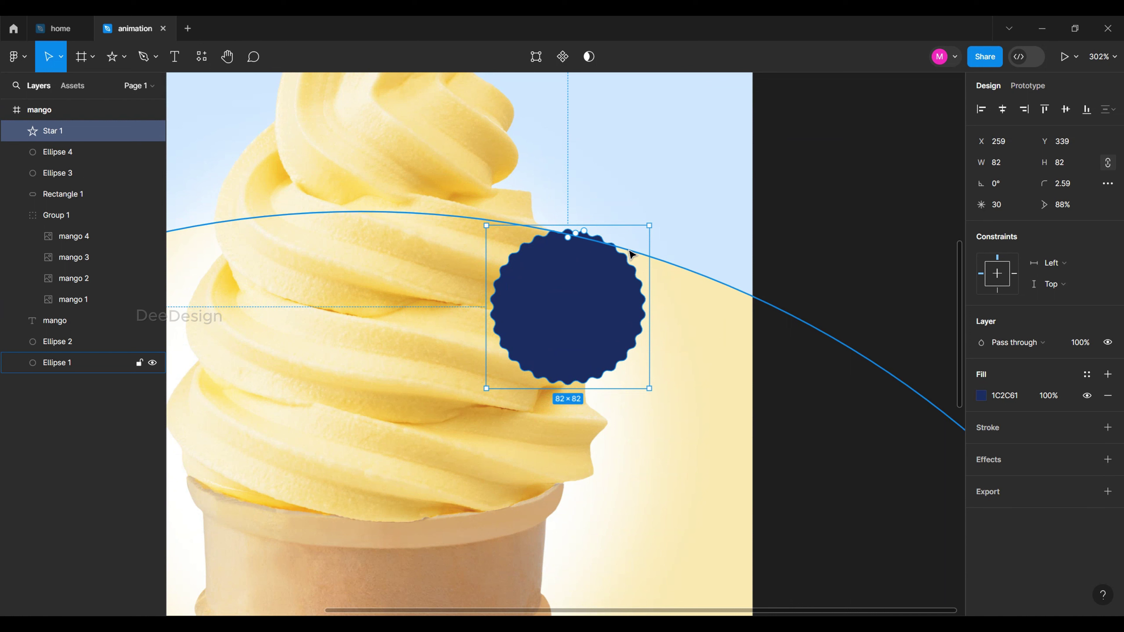
{"action": "left_click_drag", "start_coordinate": [648, 225], "coordinate": [671, 196]}
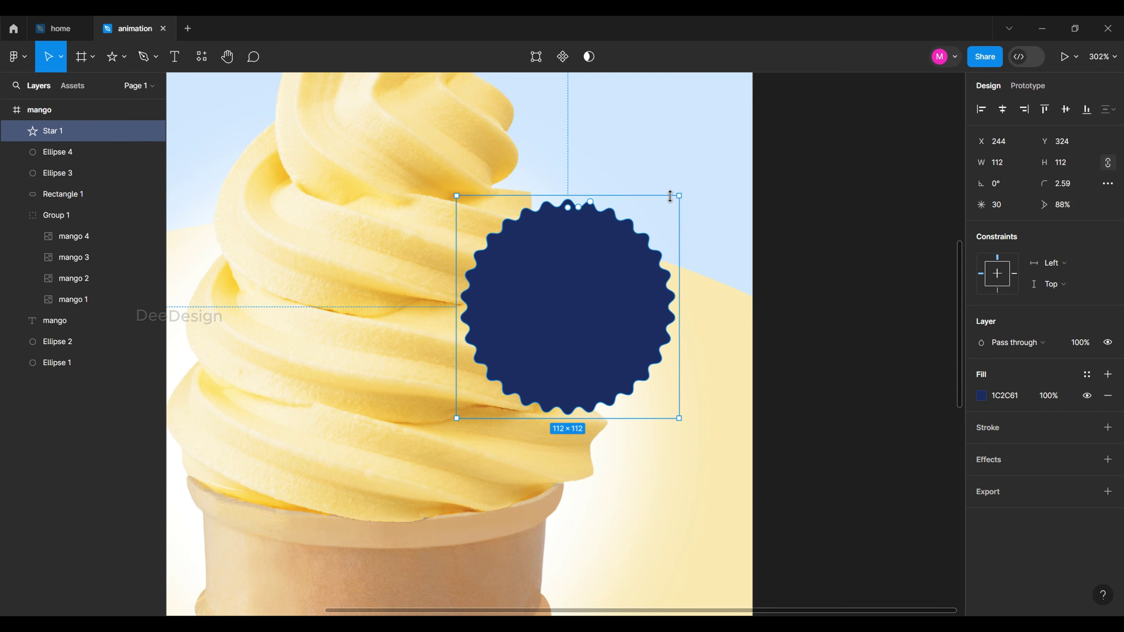
{"action": "scroll", "coordinate": [670, 196], "scroll_direction": "down", "scroll_amount": 3}
{"action": "scroll", "coordinate": [664, 212], "scroll_direction": "down", "scroll_amount": 2}
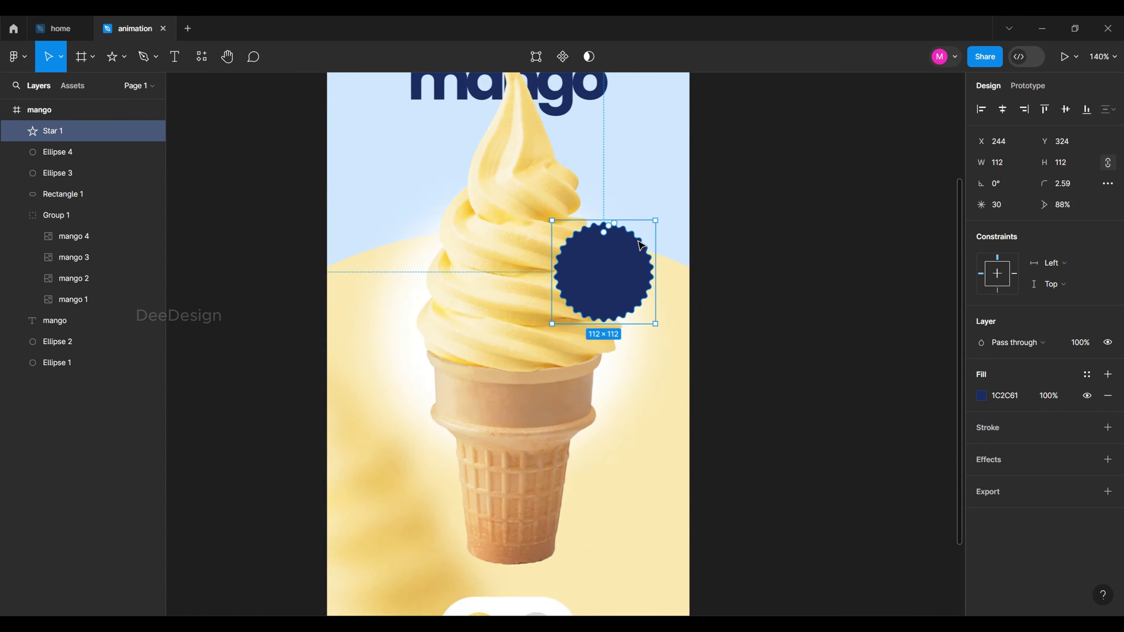
{"action": "scroll", "coordinate": [660, 226], "scroll_direction": "down", "scroll_amount": 3}
{"action": "scroll", "coordinate": [659, 228], "scroll_direction": "up", "scroll_amount": 3}
{"action": "left_click_drag", "start_coordinate": [620, 283], "coordinate": [613, 288]}
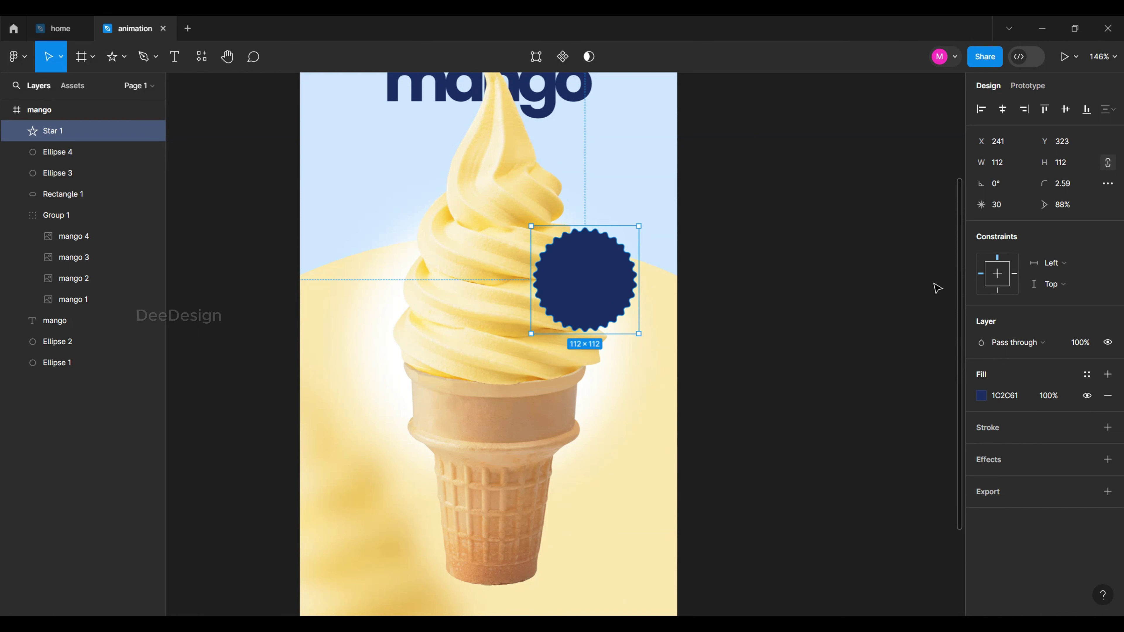
{"action": "scroll", "coordinate": [634, 314], "scroll_direction": "down", "scroll_amount": 3}
{"action": "scroll", "coordinate": [609, 266], "scroll_direction": "up", "scroll_amount": 3}
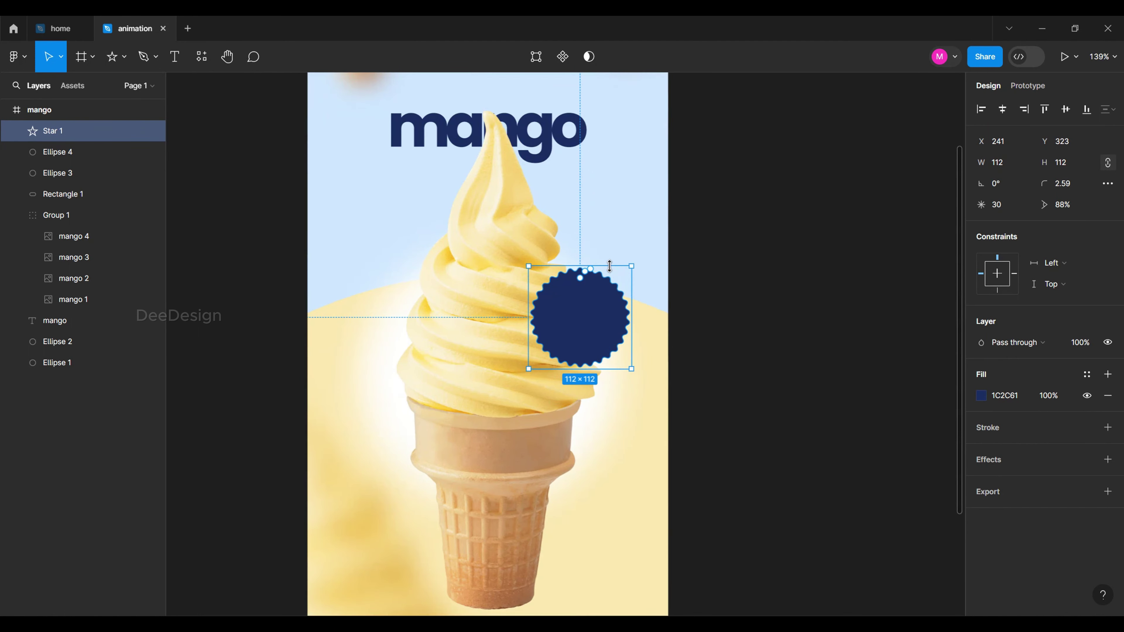
{"action": "scroll", "coordinate": [584, 306], "scroll_direction": "up", "scroll_amount": 1}
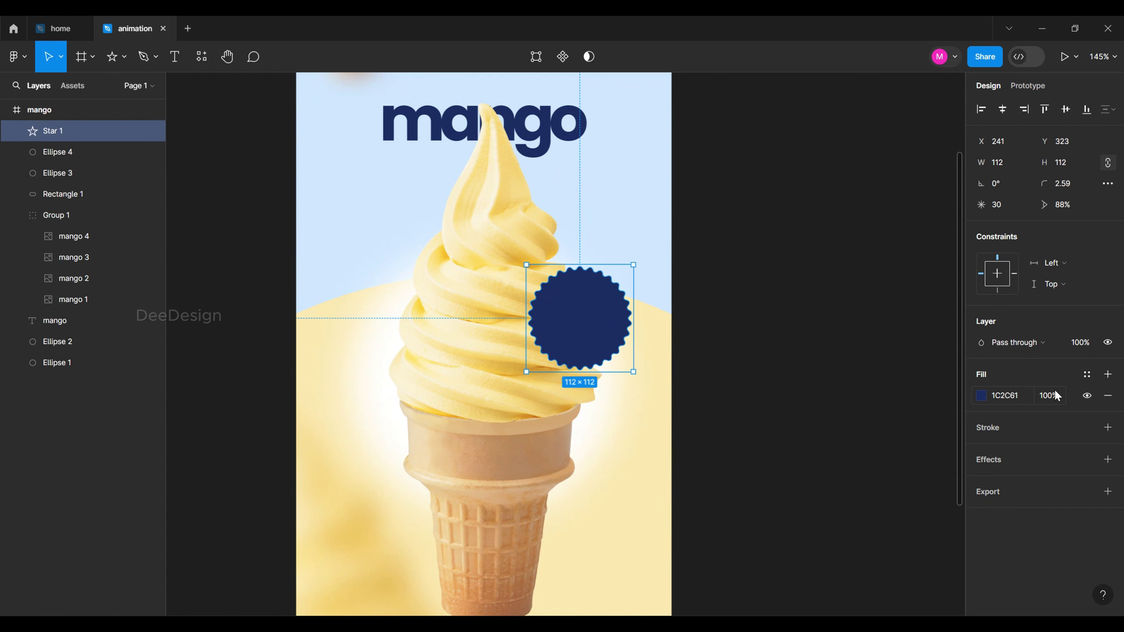
Give the navy badge a white outline stroke.
{"action": "left_click", "coordinate": [1040, 429]}
{"action": "left_click", "coordinate": [1060, 469]}
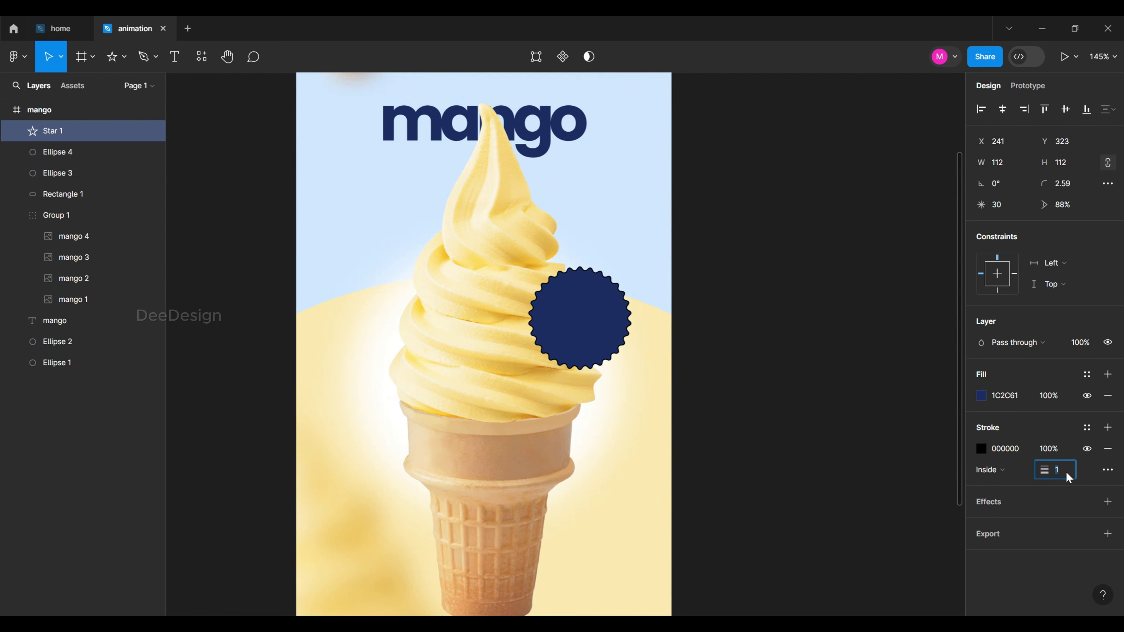
{"action": "type", "text": "4"}
{"action": "key", "text": "Return"}
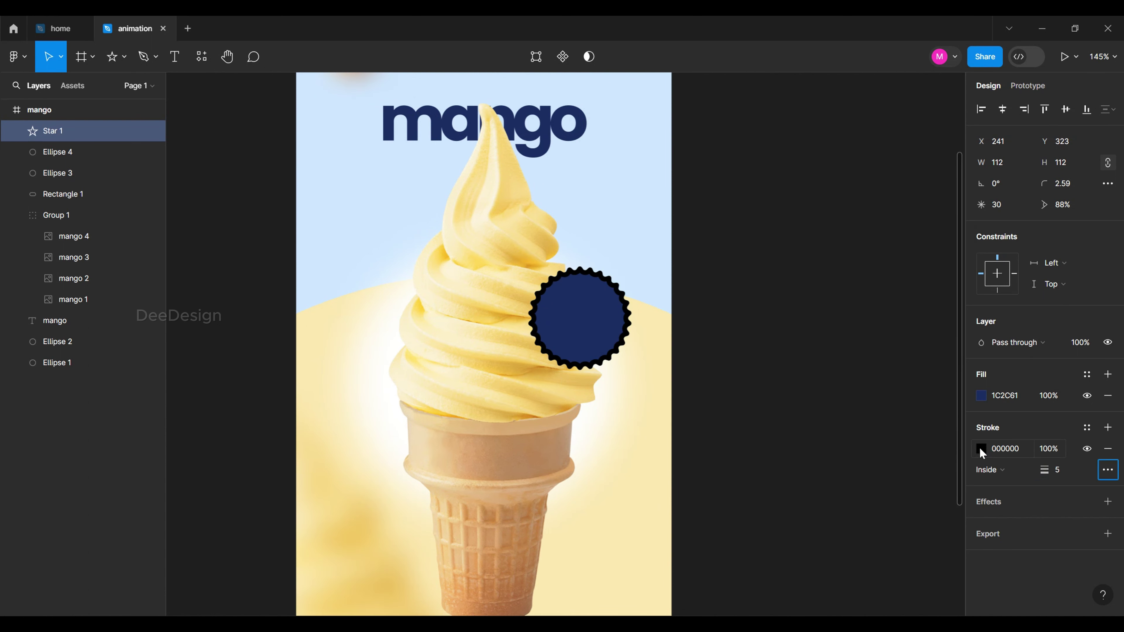
{"action": "left_click", "coordinate": [981, 449]}
{"action": "left_click", "coordinate": [817, 284]}
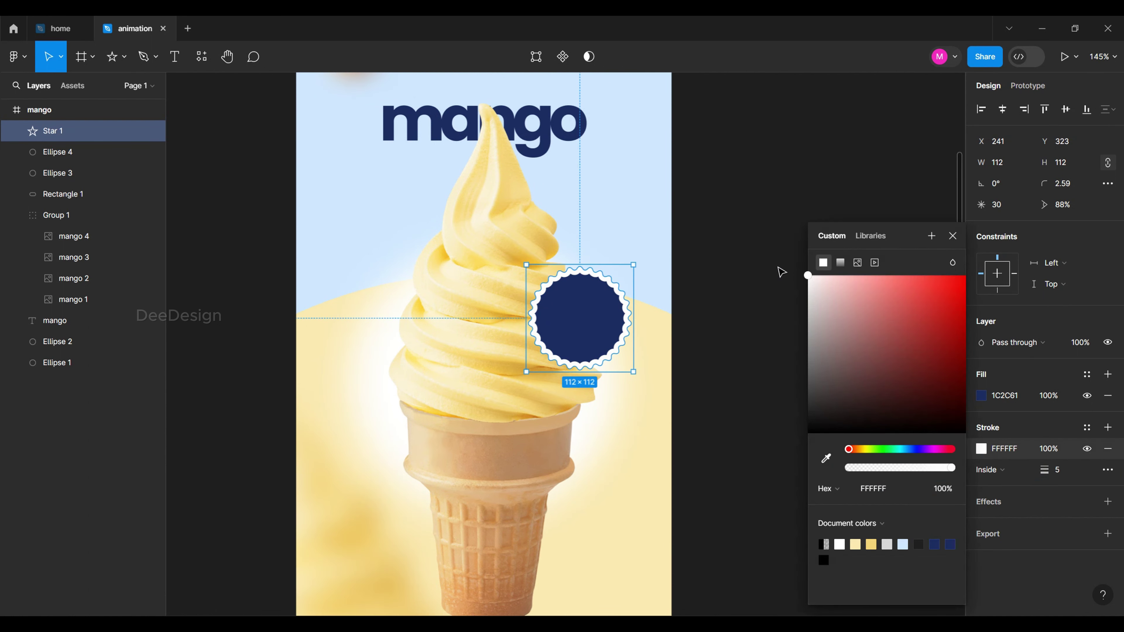
{"action": "left_click", "coordinate": [723, 230]}
{"action": "scroll", "coordinate": [593, 312], "scroll_direction": "up", "scroll_amount": 5, "text": "ctrl"}
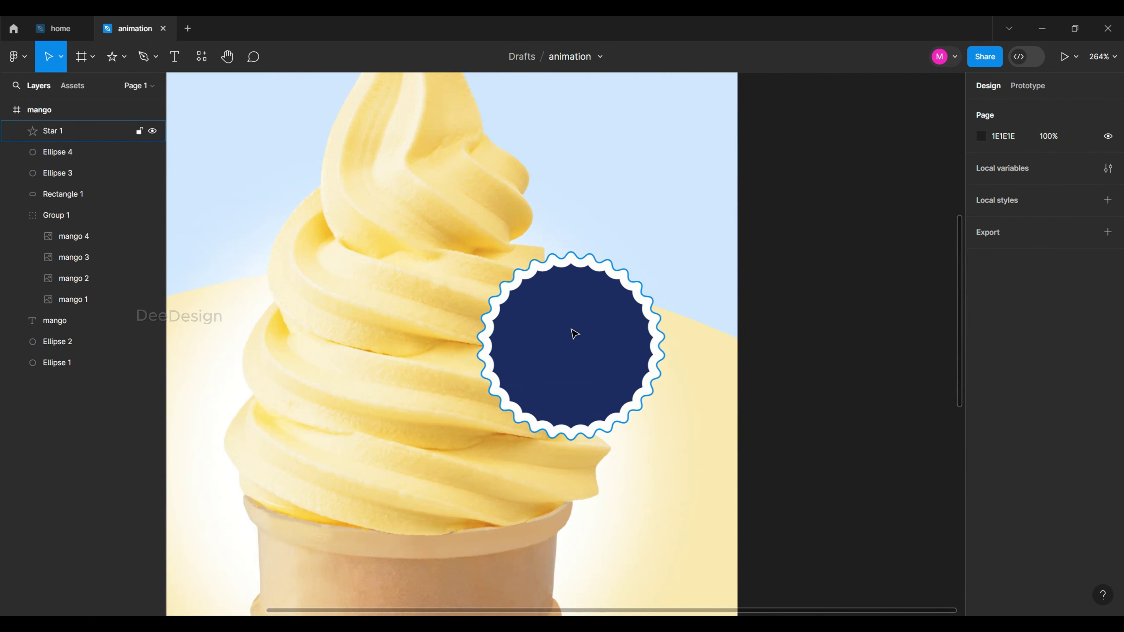
{"action": "scroll", "coordinate": [574, 339], "scroll_direction": "down", "scroll_amount": 2, "text": "ctrl"}
{"action": "scroll", "coordinate": [575, 363], "scroll_direction": "up", "scroll_amount": 1}
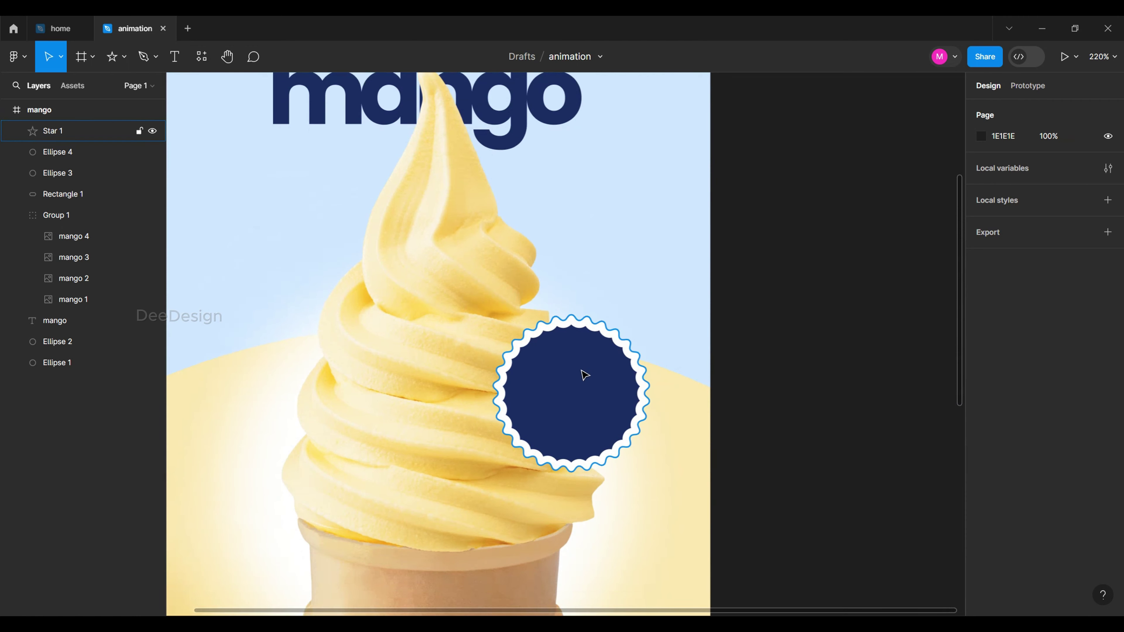
Add a white '$2.50' price in Poppins Light 58 and move it onto the badge.
{"action": "key", "text": "t"}
{"action": "left_click", "coordinate": [570, 392]}
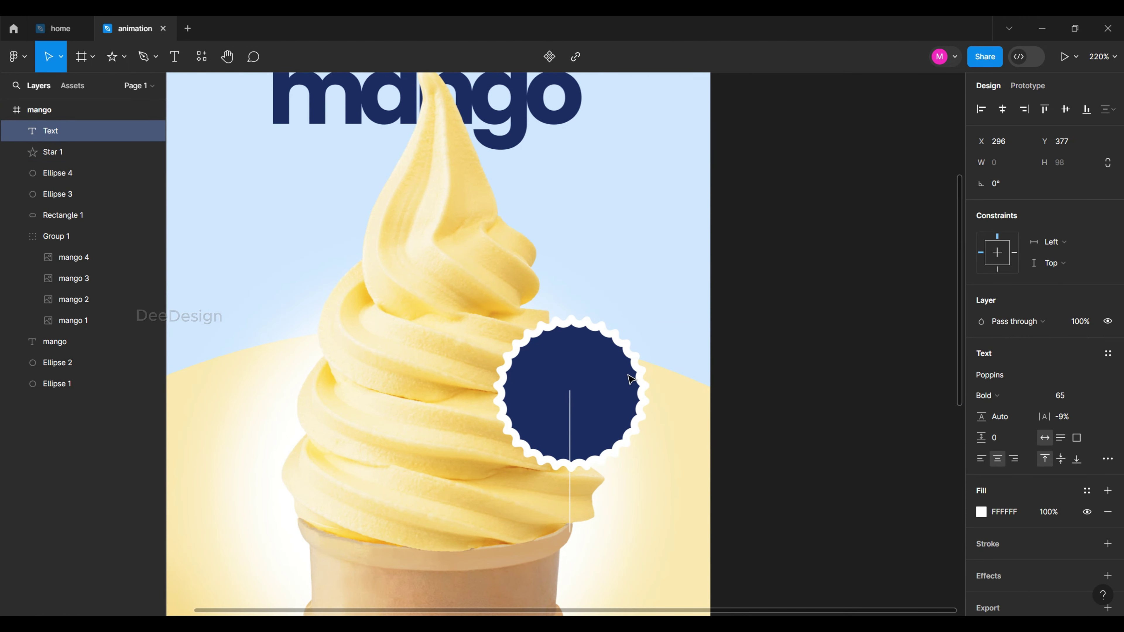
{"action": "type", "text": "$2"}
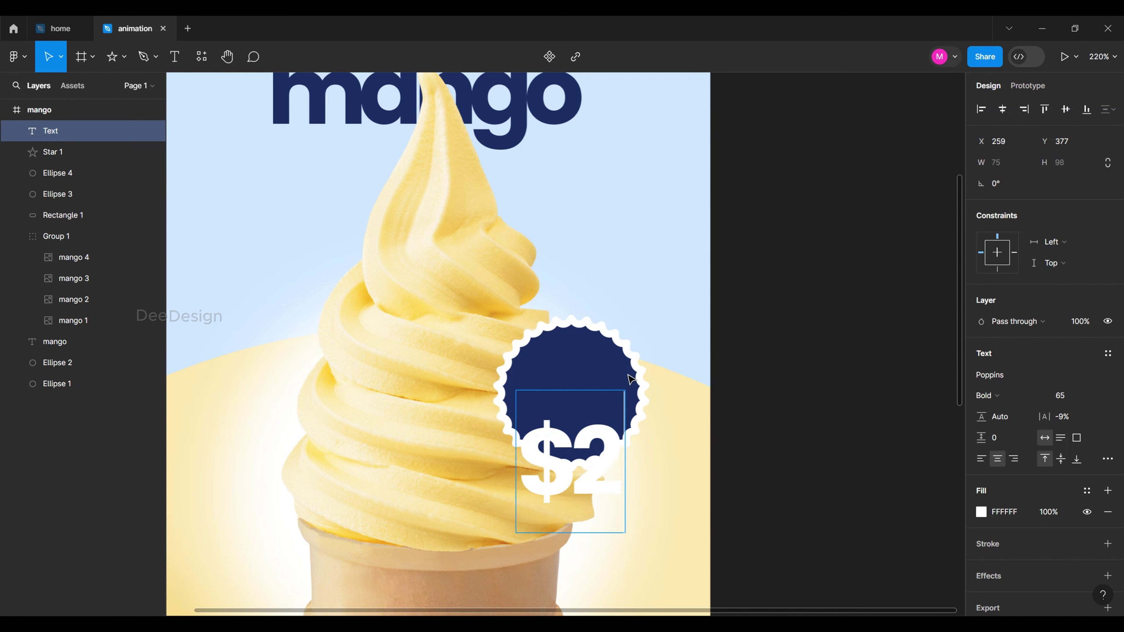
{"action": "type", "text": ".50"}
{"action": "key", "text": "Escape"}
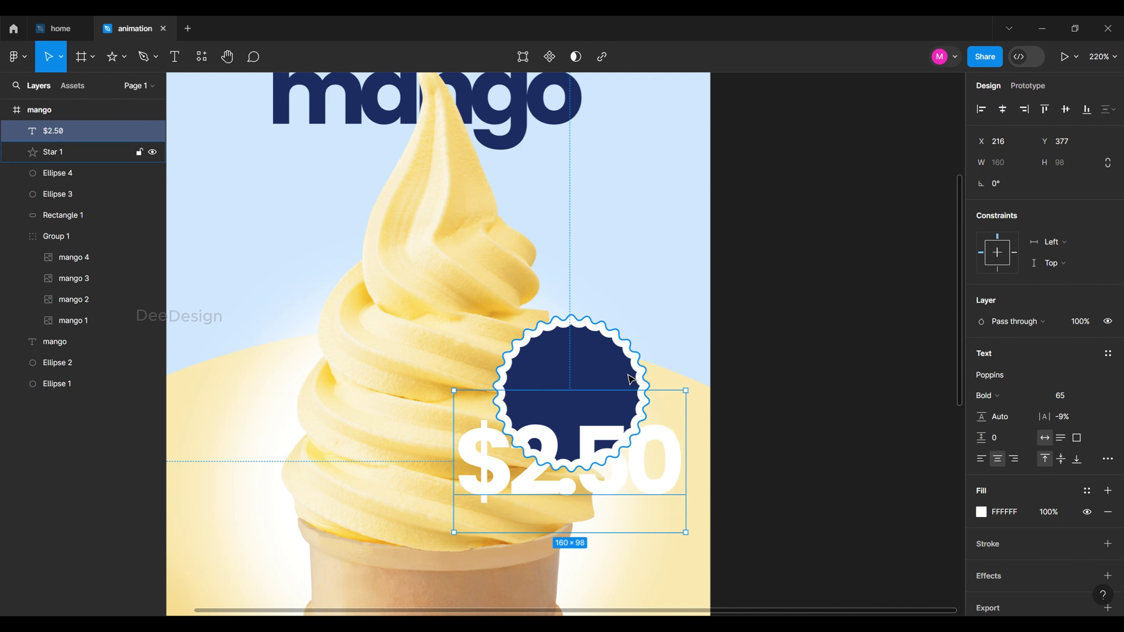
{"action": "mouse_move", "coordinate": [1045, 308]}
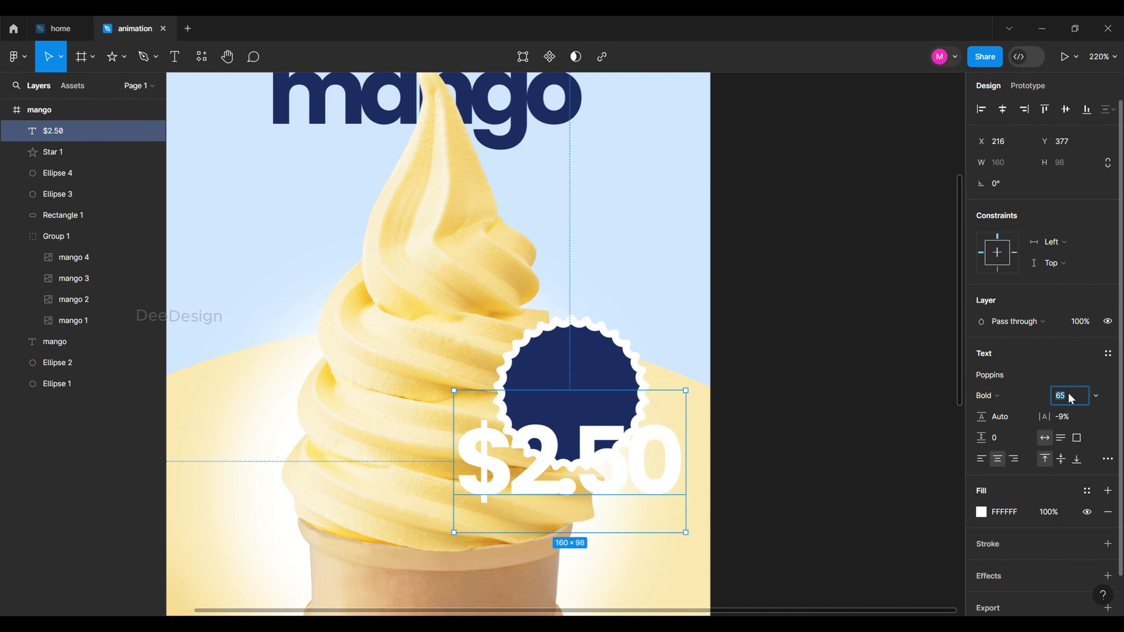
{"action": "key", "text": "Return"}
{"action": "left_click", "coordinate": [997, 396]}
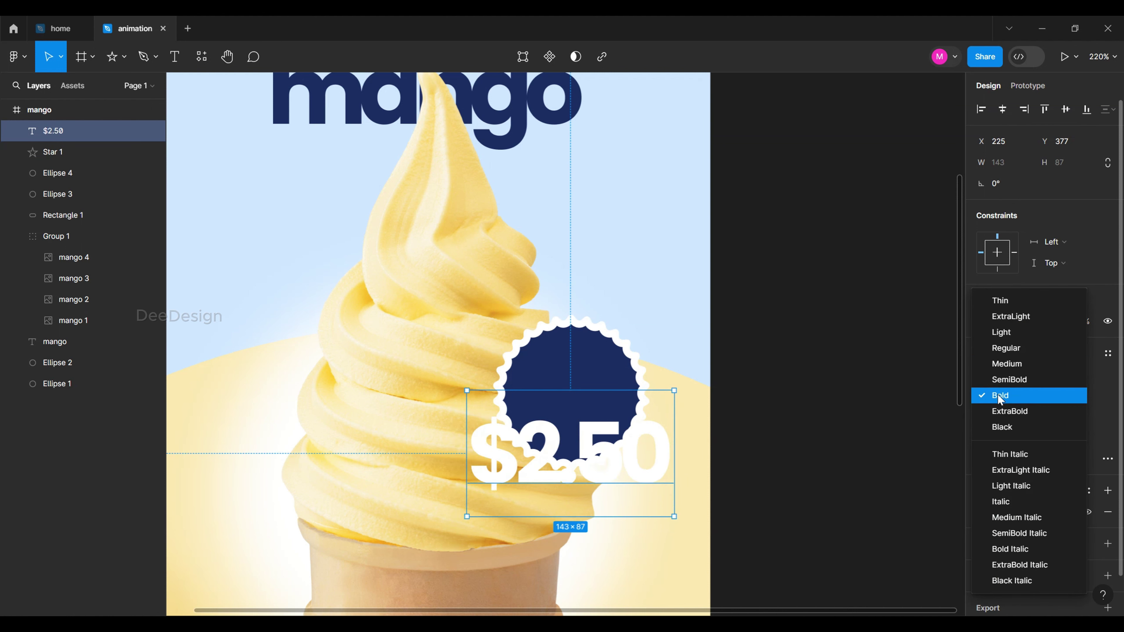
{"action": "left_click", "coordinate": [1015, 338]}
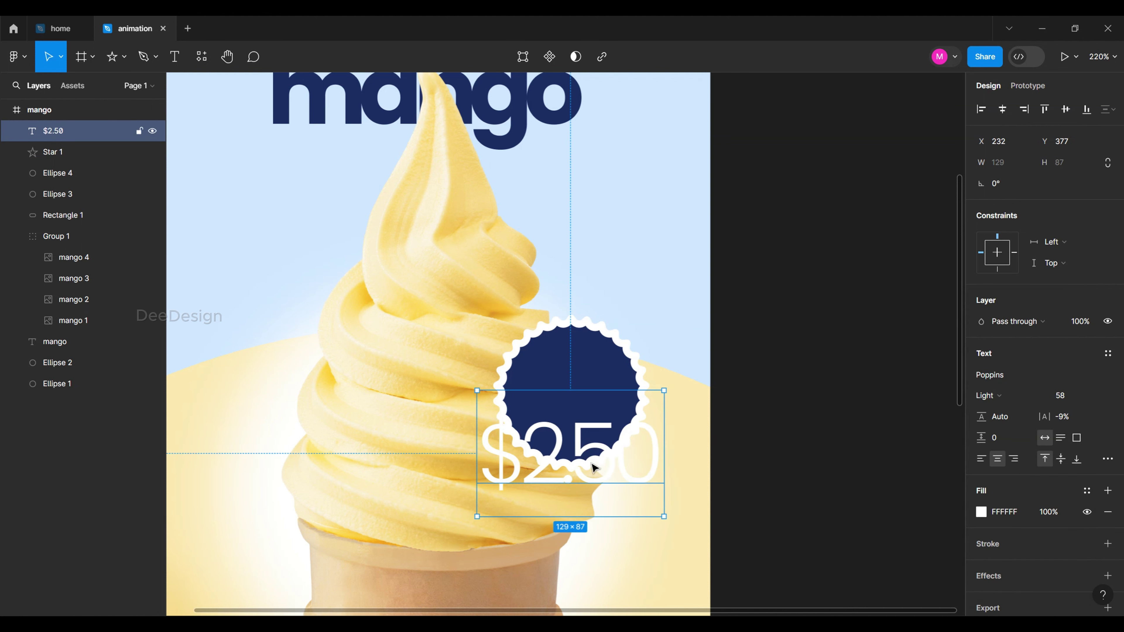
{"action": "mouse_move", "coordinate": [591, 464]}
{"action": "left_mouse_down"}
{"action": "mouse_move", "coordinate": [591, 406]}
{"action": "mouse_move", "coordinate": [635, 406]}
{"action": "left_mouse_up"}
{"action": "double_click", "coordinate": [560, 378]}
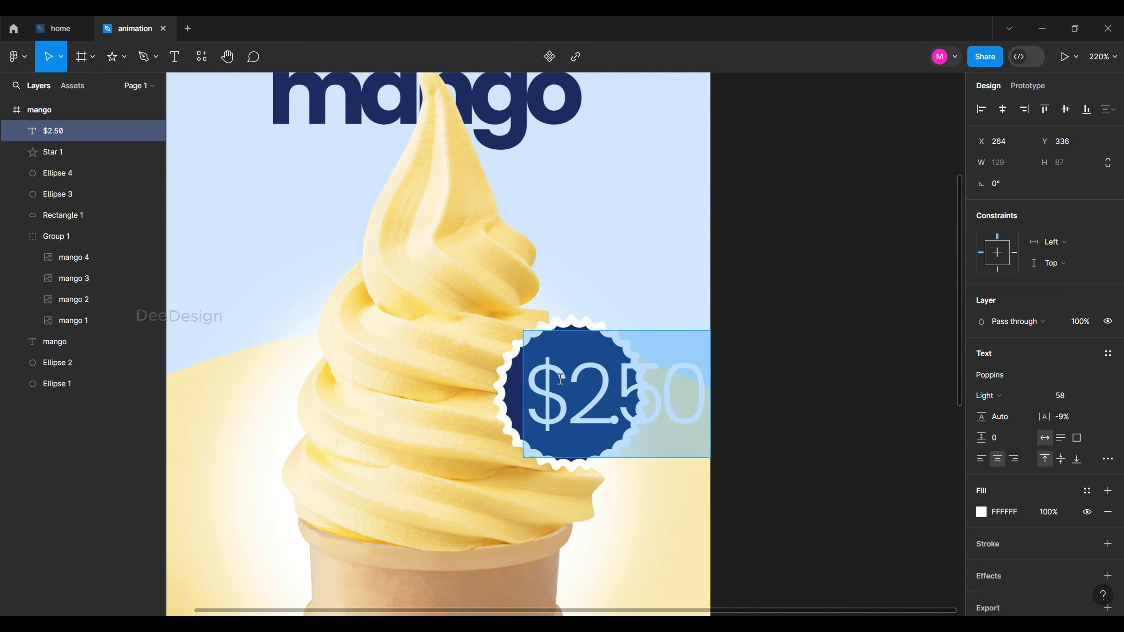
{"action": "left_click_drag", "start_coordinate": [566, 386], "coordinate": [494, 385]}
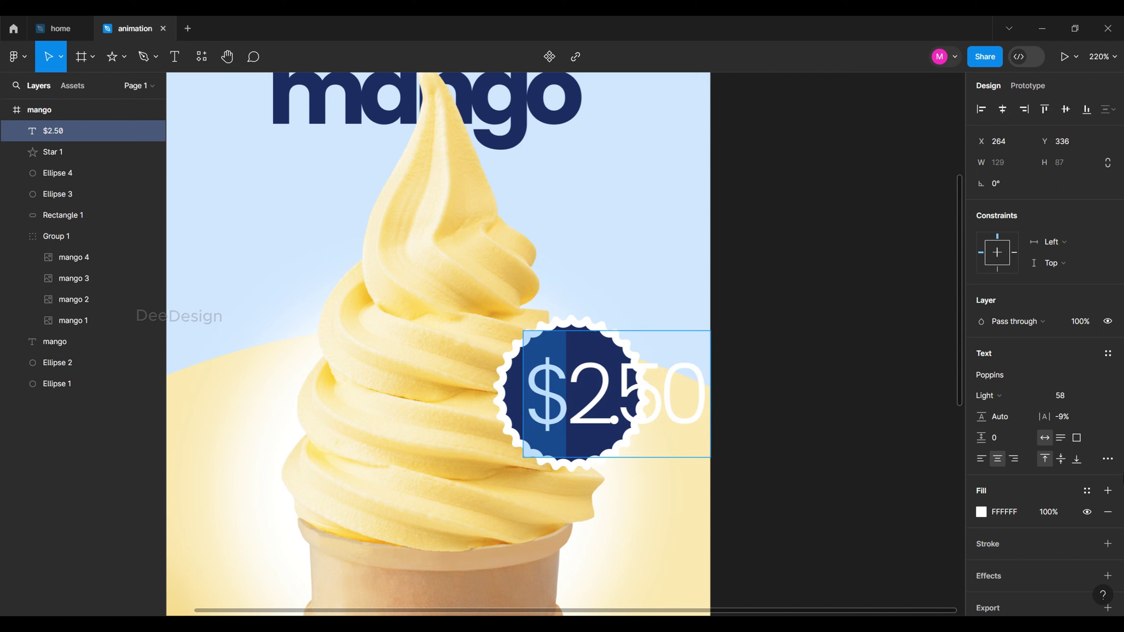
Make the '$' and '.50' of the price superscript.
{"action": "left_click", "coordinate": [1108, 458]}
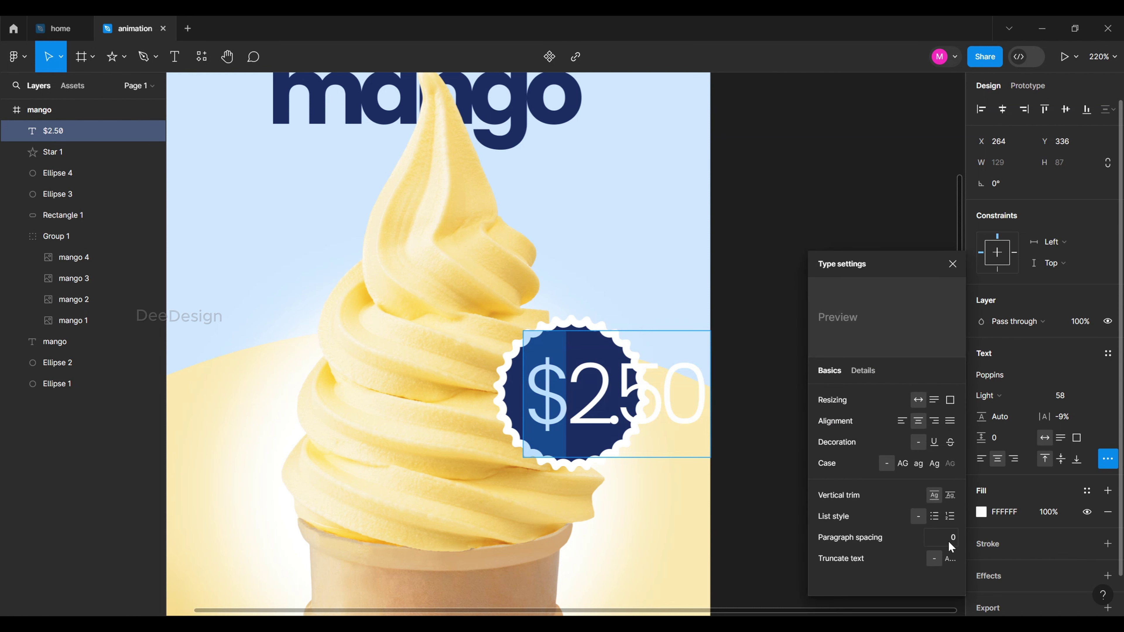
{"action": "left_click", "coordinate": [865, 372]}
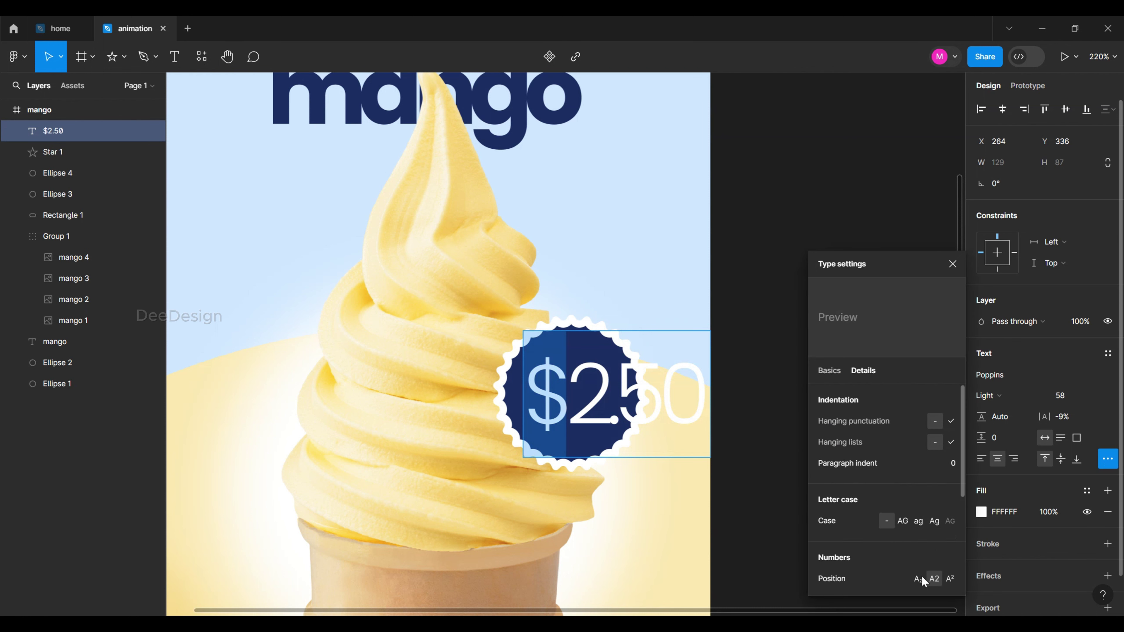
{"action": "left_click", "coordinate": [950, 578]}
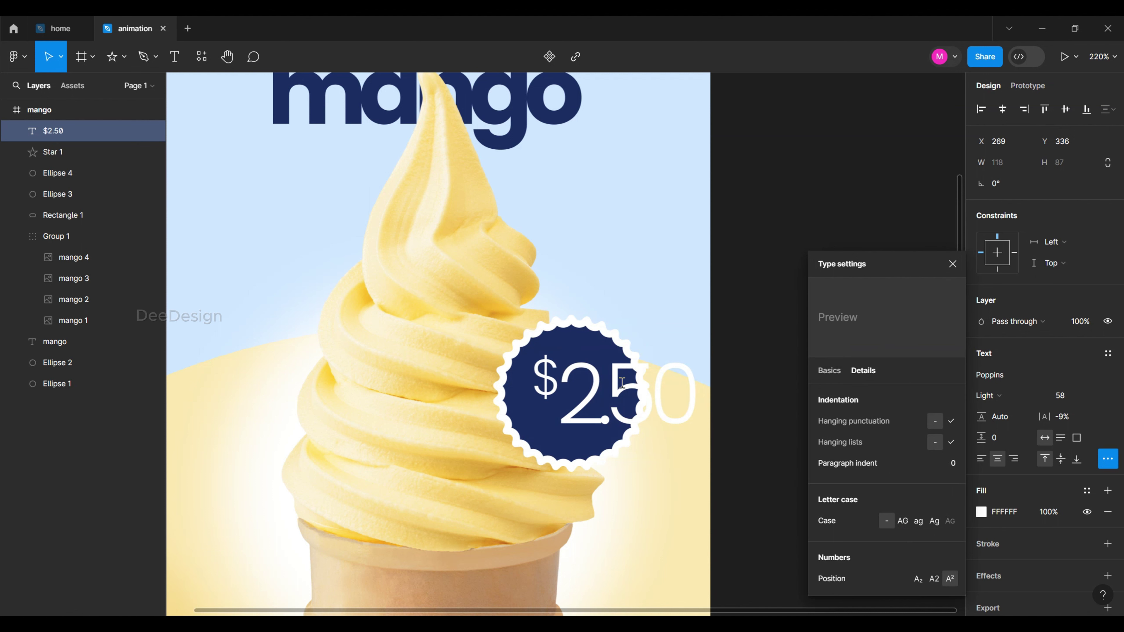
{"action": "left_click_drag", "start_coordinate": [699, 385], "coordinate": [595, 389]}
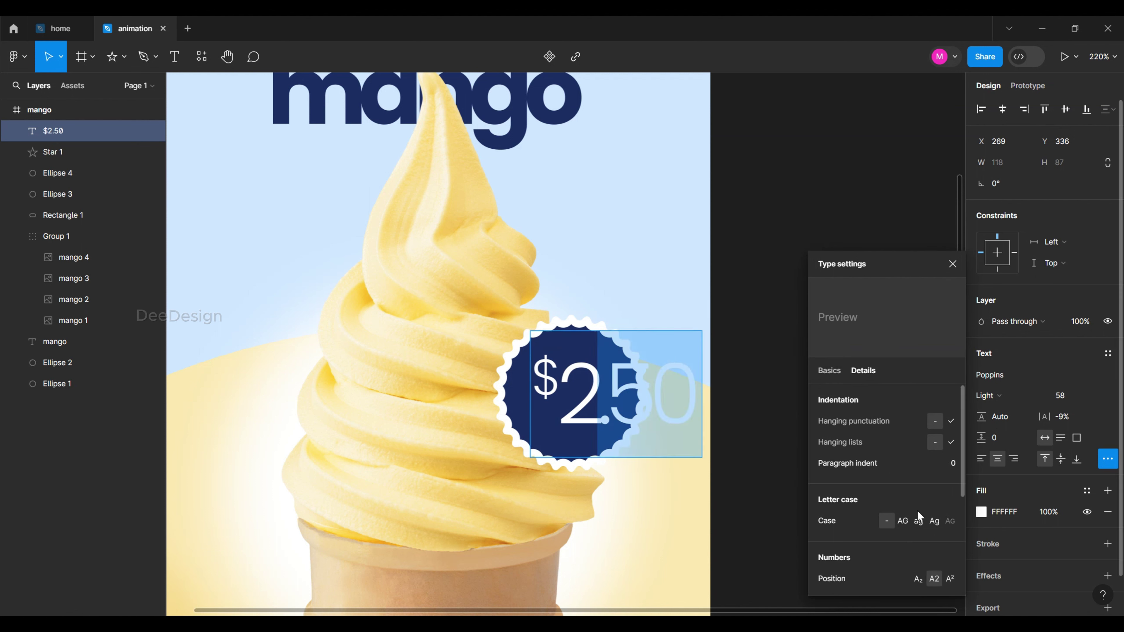
{"action": "left_click", "coordinate": [950, 579]}
{"action": "key", "text": "Escape"}
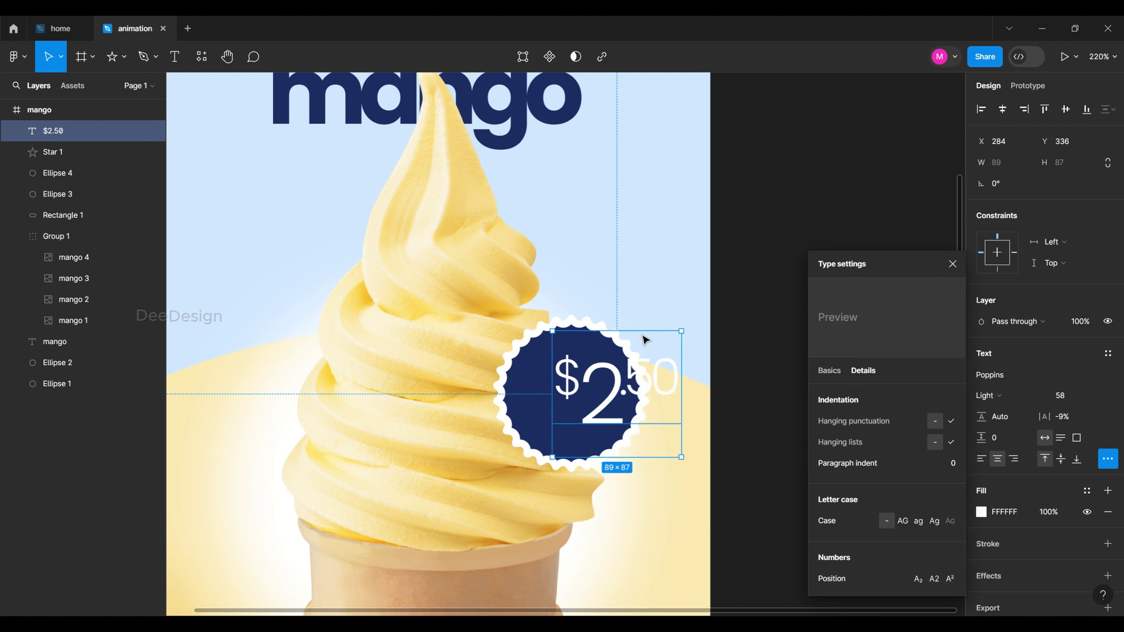
Shrink the price to size 50 and centre it on the star badge.
{"action": "left_click_drag", "start_coordinate": [605, 424], "coordinate": [559, 429]}
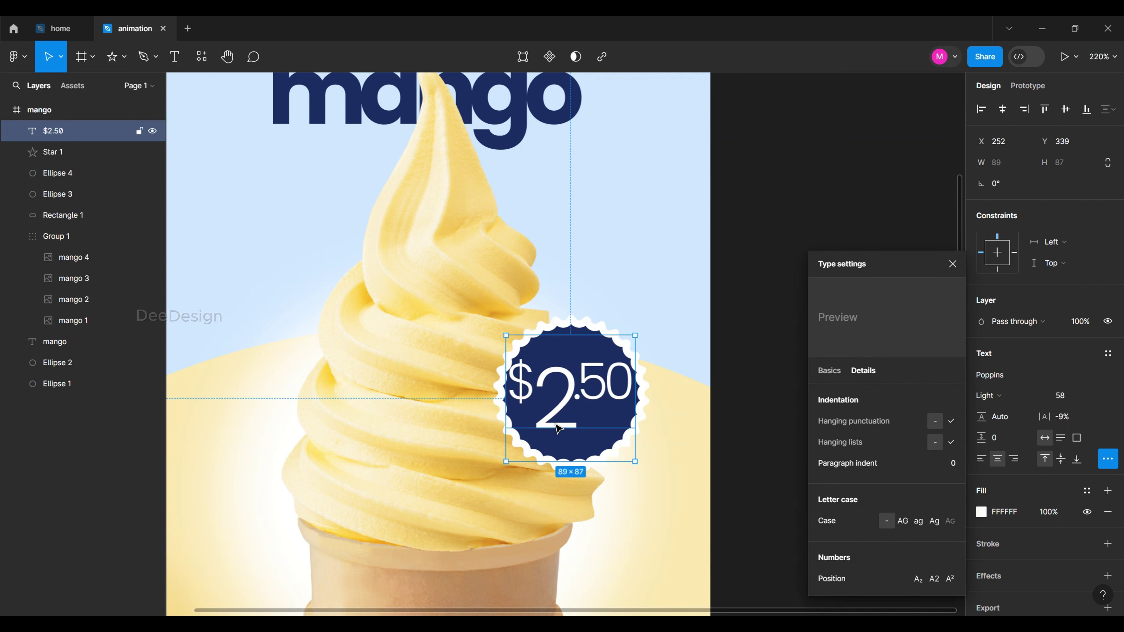
{"action": "type", "text": "50"}
{"action": "key", "text": "Return"}
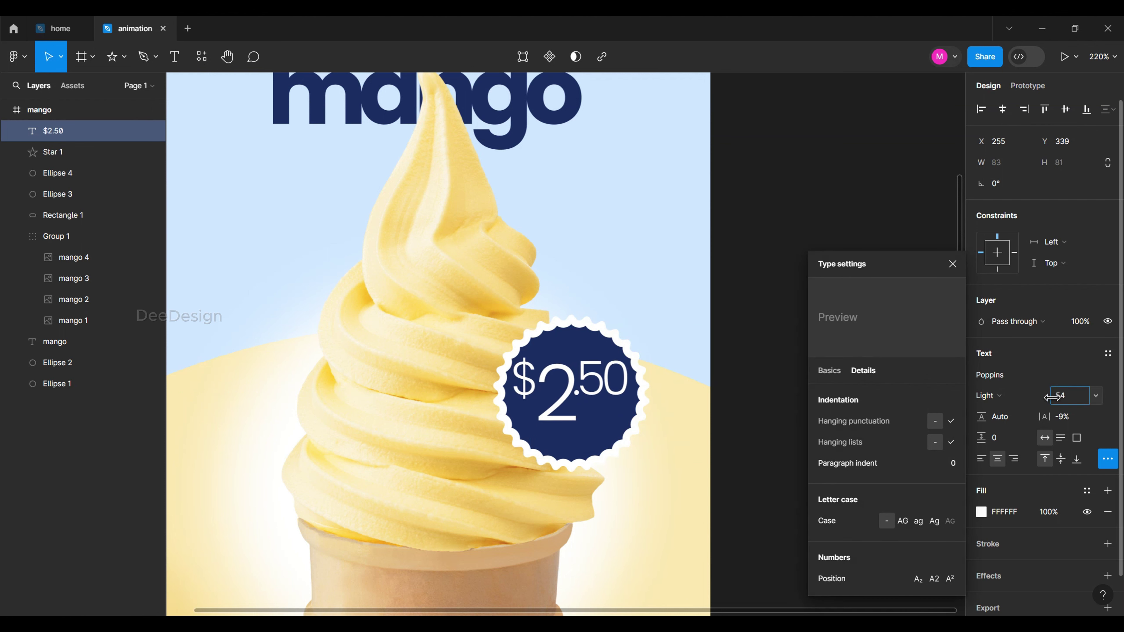
{"action": "left_click_drag", "start_coordinate": [594, 384], "coordinate": [596, 392]}
{"action": "left_click", "coordinate": [952, 264]}
{"action": "left_click", "coordinate": [763, 286]}
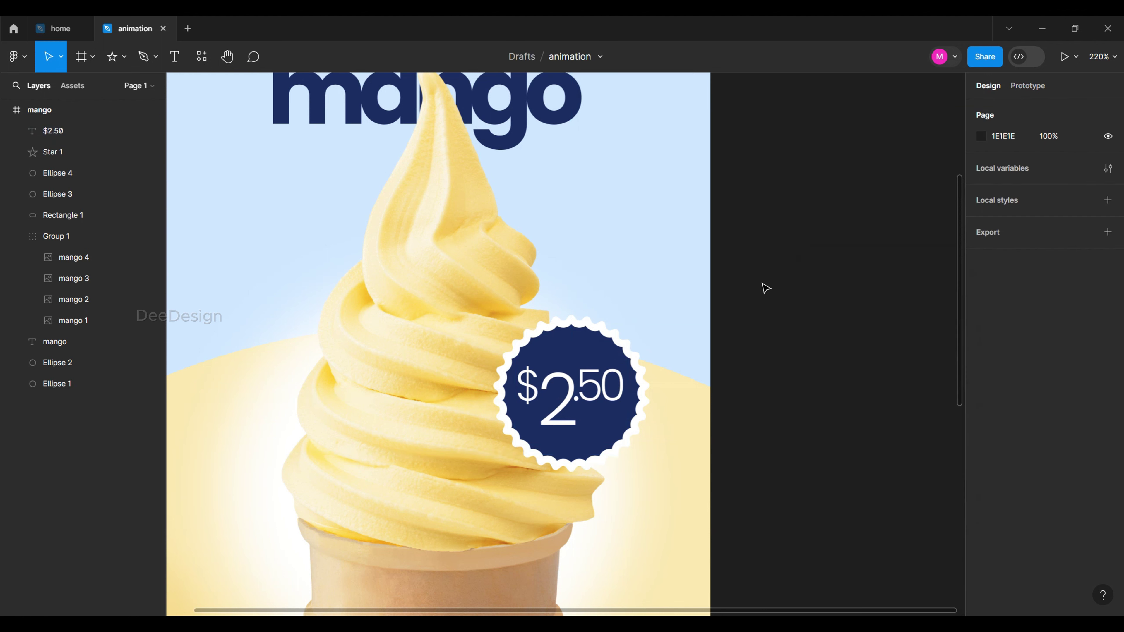
{"action": "scroll", "coordinate": [797, 252], "scroll_direction": "down", "scroll_amount": 3}
{"action": "scroll", "coordinate": [832, 222], "scroll_direction": "down", "scroll_amount": 3}
{"action": "scroll", "coordinate": [885, 248], "scroll_direction": "down", "scroll_amount": 2}
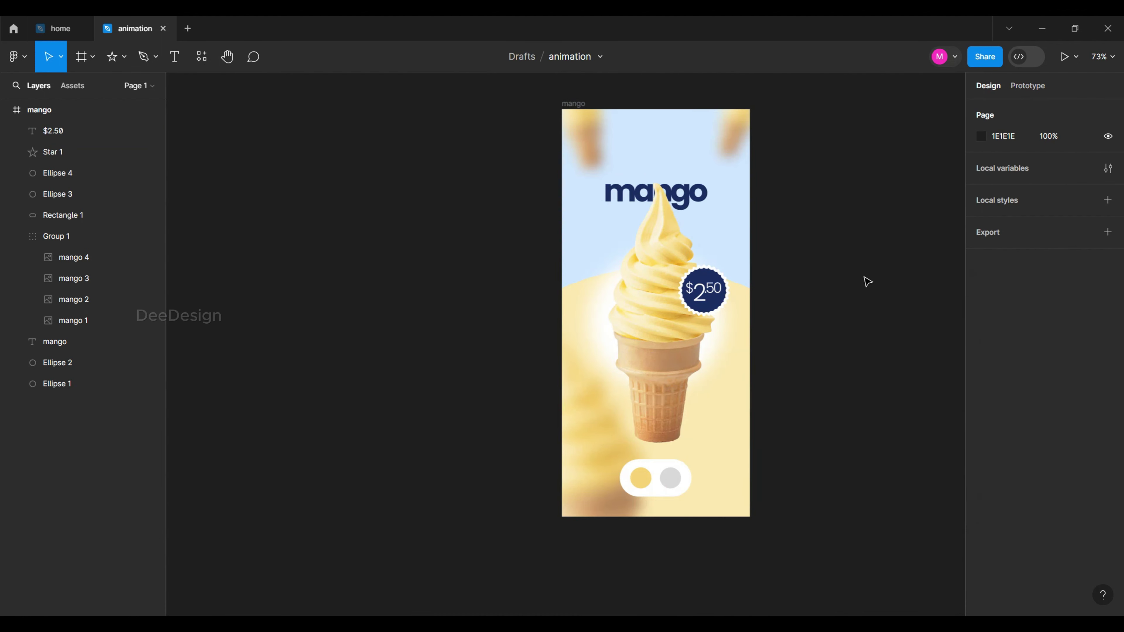
Reposition the price text and star badge together on the ice cream.
{"action": "scroll", "coordinate": [868, 283], "scroll_direction": "up", "scroll_amount": 2}
{"action": "scroll", "coordinate": [866, 281], "scroll_direction": "up", "scroll_amount": 2}
{"action": "left_click", "coordinate": [627, 295]}
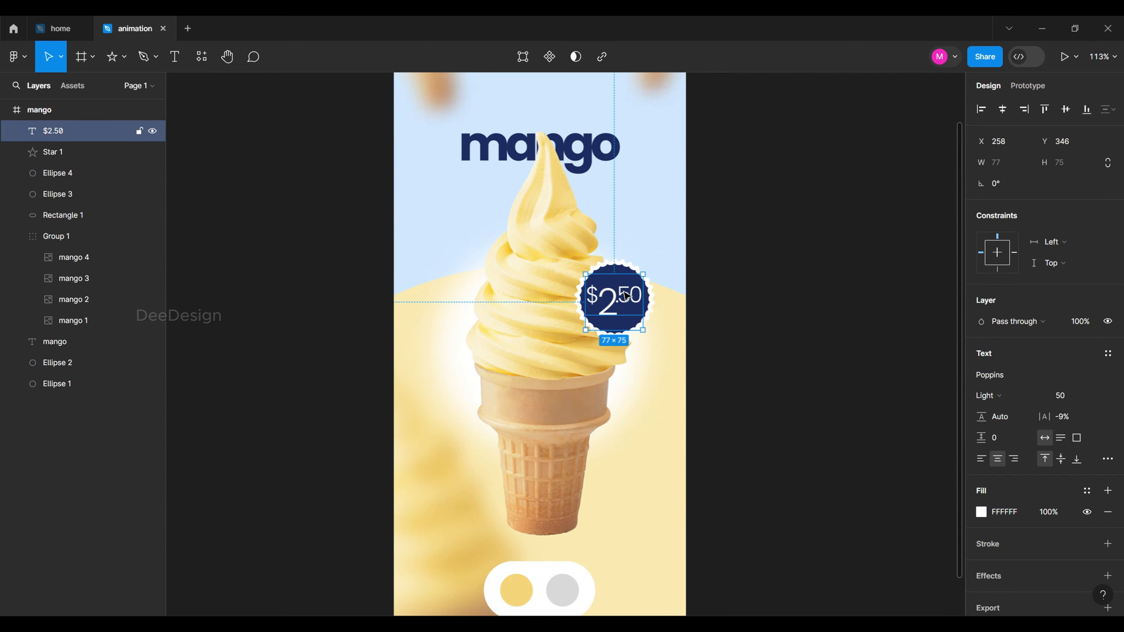
{"action": "left_click", "coordinate": [619, 271], "text": "shift"}
{"action": "left_click_drag", "start_coordinate": [621, 273], "coordinate": [623, 273]}
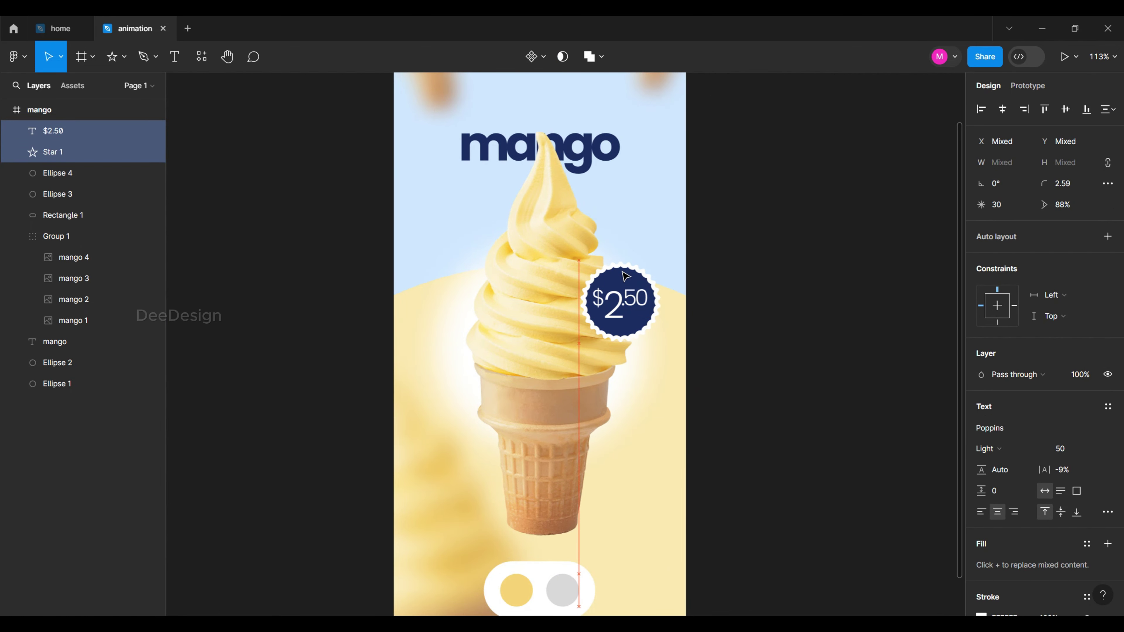
Duplicate Group 1 of mango images and shift the copy upward.
{"action": "left_click", "coordinate": [93, 243]}
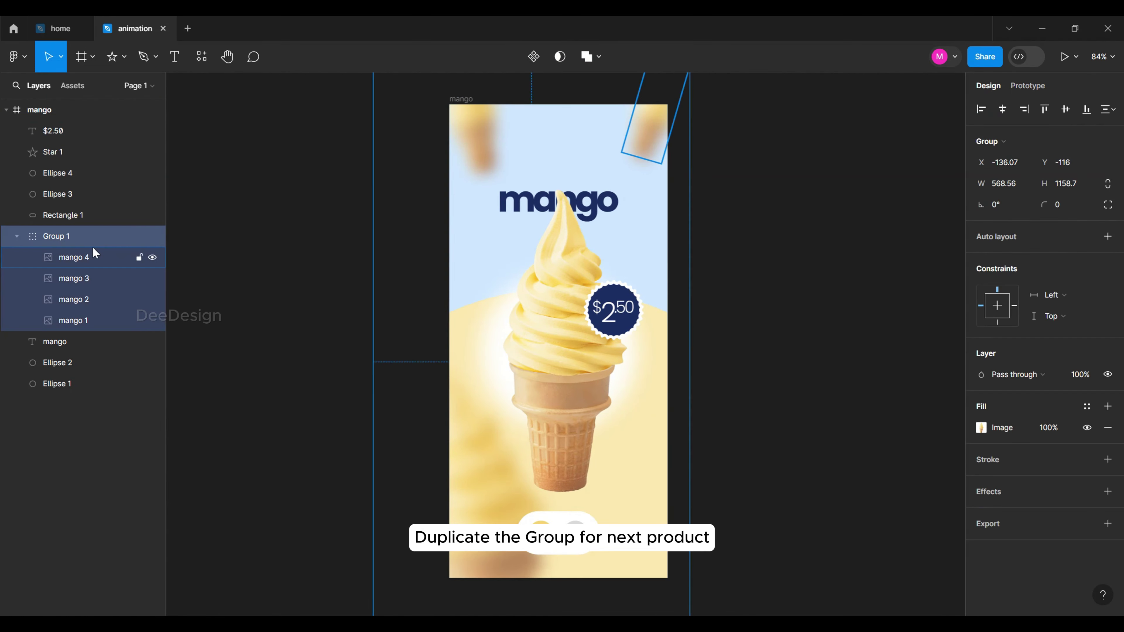
{"action": "scroll", "coordinate": [414, 350], "scroll_direction": "down", "scroll_amount": 5, "text": "ctrl"}
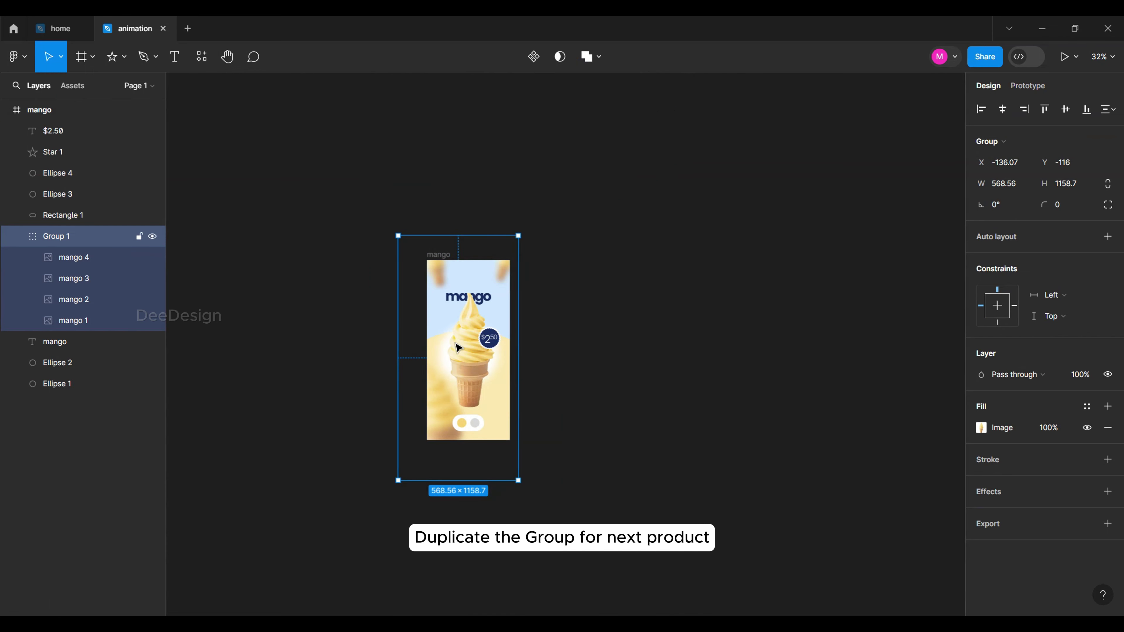
{"action": "key", "text": "ctrl+d"}
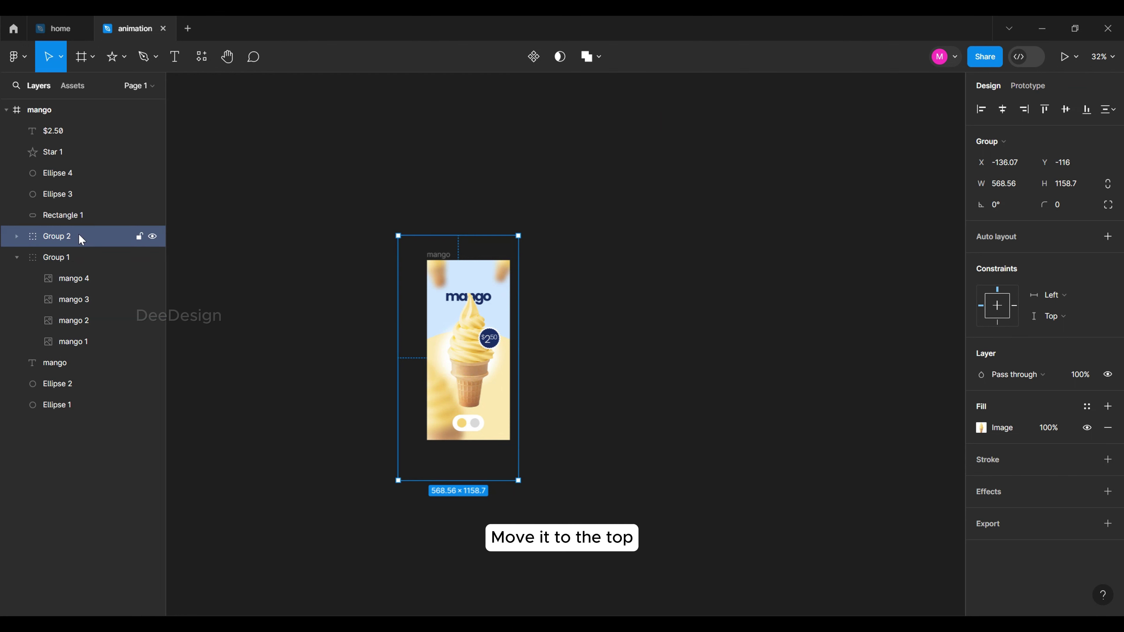
{"action": "key", "text": "shift+Up"}
{"action": "key", "text": "shift+Up"}
{"action": "key", "text": "shift+Up"}
{"action": "key", "text": "shift+Up"}
{"action": "key", "text": "shift+Up"}
{"action": "key", "text": "shift+Up"}
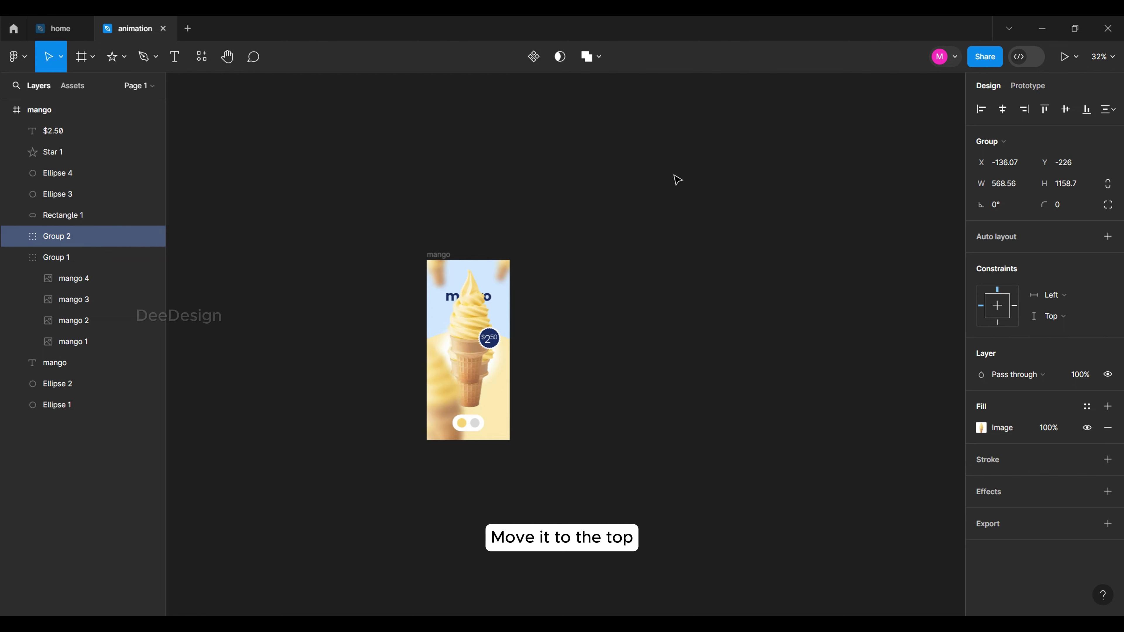
{"action": "key", "text": "shift+Up"}
{"action": "key", "text": "shift+Up"}
{"action": "key", "text": "shift+Up"}
{"action": "key", "text": "shift+Up"}
{"action": "key", "text": "shift+Up"}
{"action": "key", "text": "shift+Up"}
{"action": "key", "text": "shift+Up"}
{"action": "key", "text": "shift+Up"}
{"action": "key", "text": "shift+Up"}
{"action": "key", "text": "shift+Up"}
{"action": "key", "text": "shift+Up"}
{"action": "key", "text": "shift+Up"}
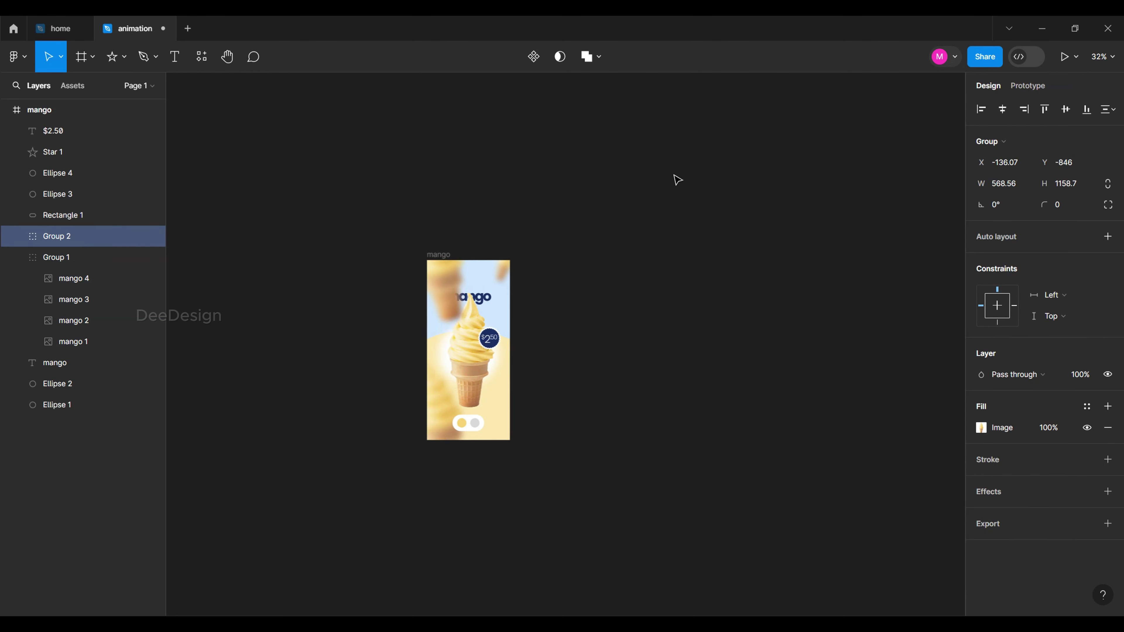
{"action": "key", "text": "shift+Up"}
{"action": "key", "text": "shift+Up"}
{"action": "key", "text": "shift+Up"}
{"action": "key", "text": "shift+Up"}
{"action": "key", "text": "shift+Up"}
{"action": "key", "text": "shift+Up"}
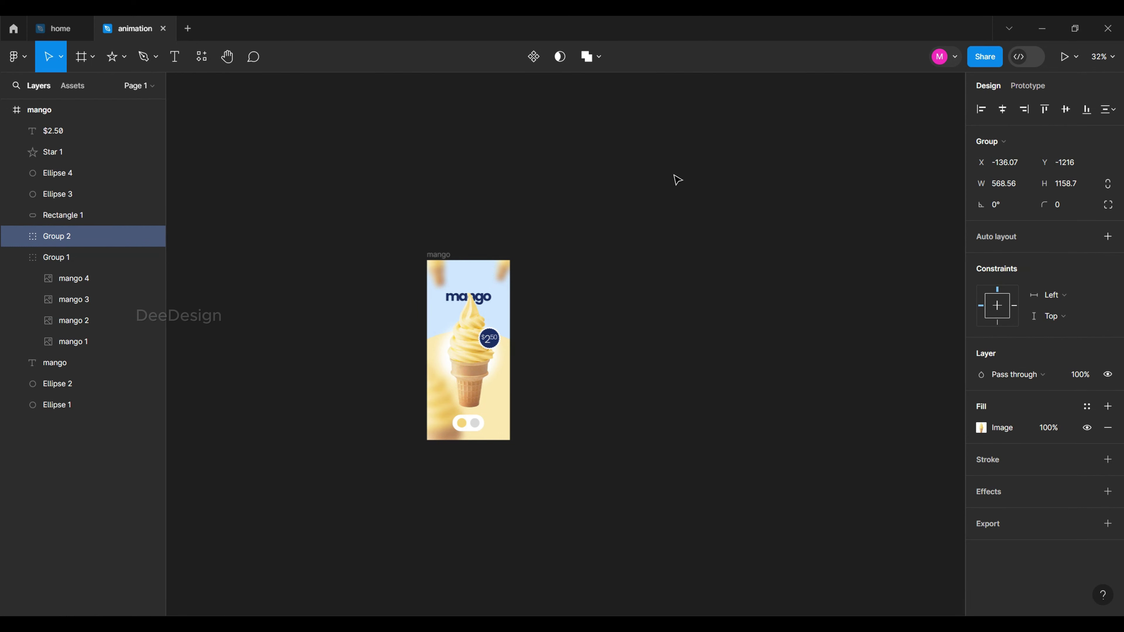
Turn off Clip content on the mango frame.
{"action": "left_click", "coordinate": [554, 213]}
{"action": "left_click", "coordinate": [441, 256]}
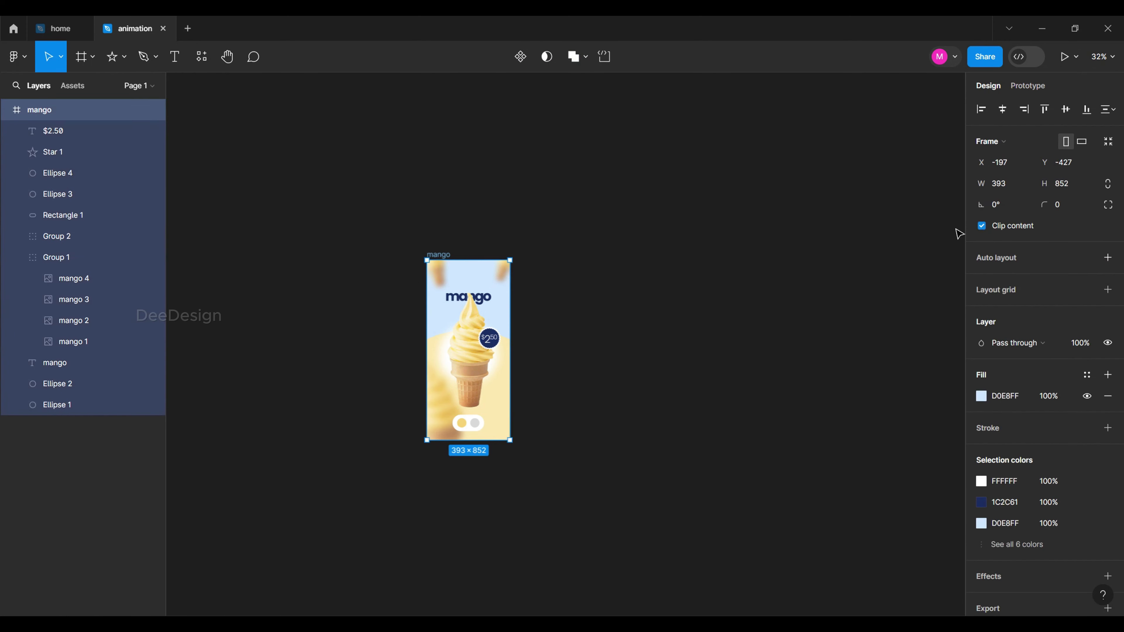
{"action": "left_click", "coordinate": [999, 230]}
{"action": "scroll", "coordinate": [655, 305], "scroll_direction": "up", "scroll_amount": 2}
{"action": "scroll", "coordinate": [642, 301], "scroll_direction": "up", "scroll_amount": 2}
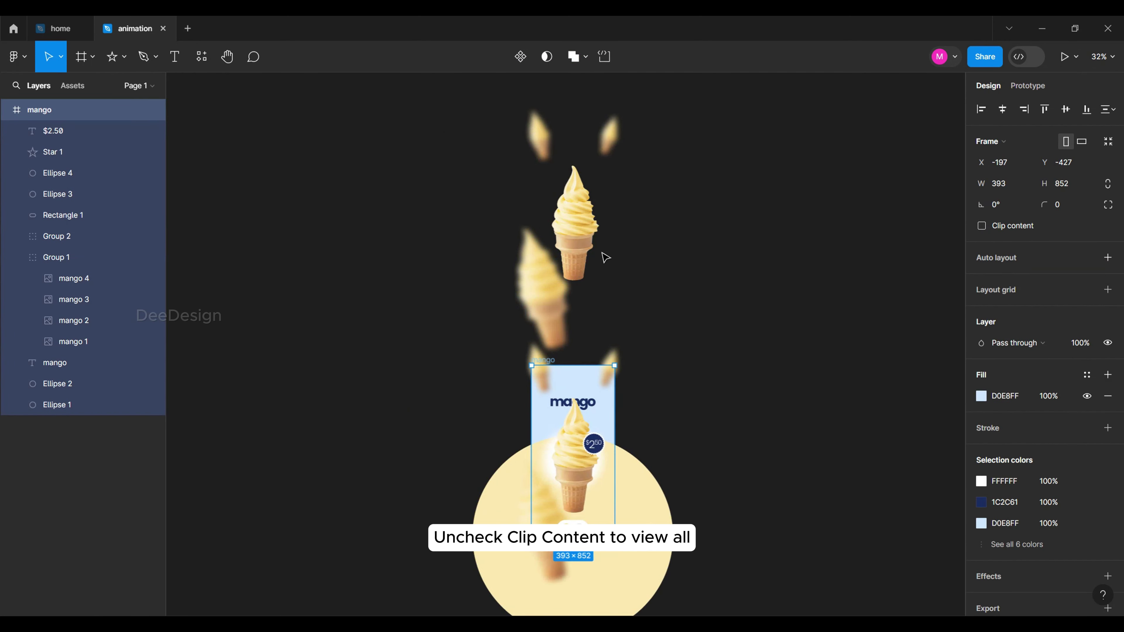
Replace Group 2's image fill with strawberry.png from File Explorer.
{"action": "left_click", "coordinate": [584, 237]}
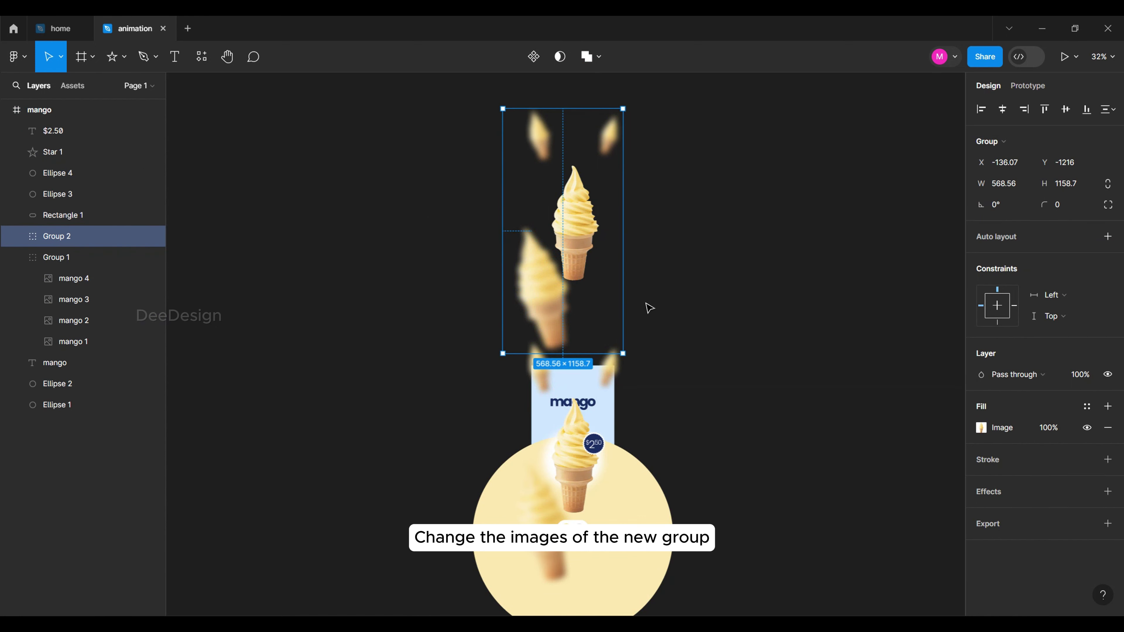
{"action": "key", "text": "alt+Tab"}
{"action": "left_click_drag", "start_coordinate": [188, 147], "coordinate": [322, 214]}
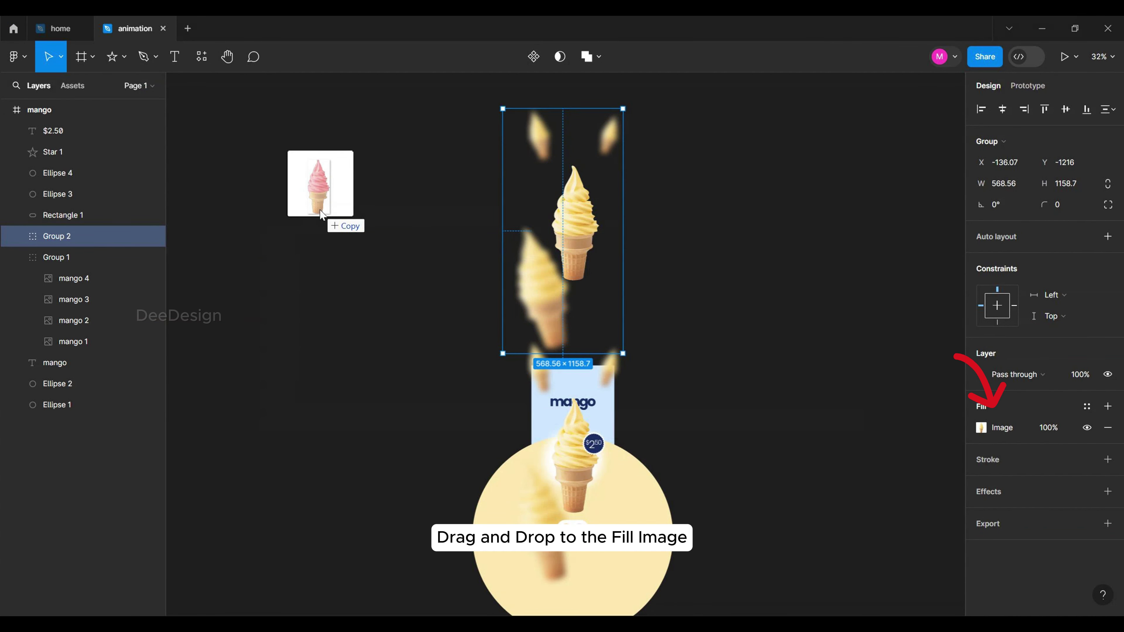
{"action": "left_click_drag", "start_coordinate": [322, 214], "coordinate": [982, 435]}
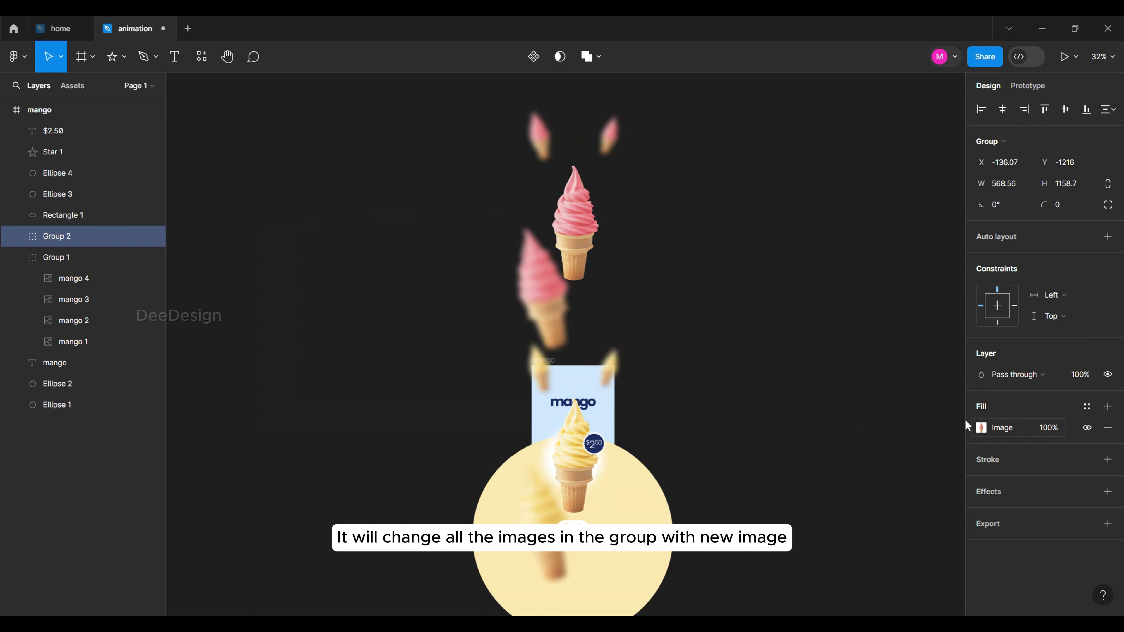
{"action": "left_click", "coordinate": [709, 333]}
{"action": "scroll", "coordinate": [615, 124], "scroll_direction": "up", "scroll_amount": 5}
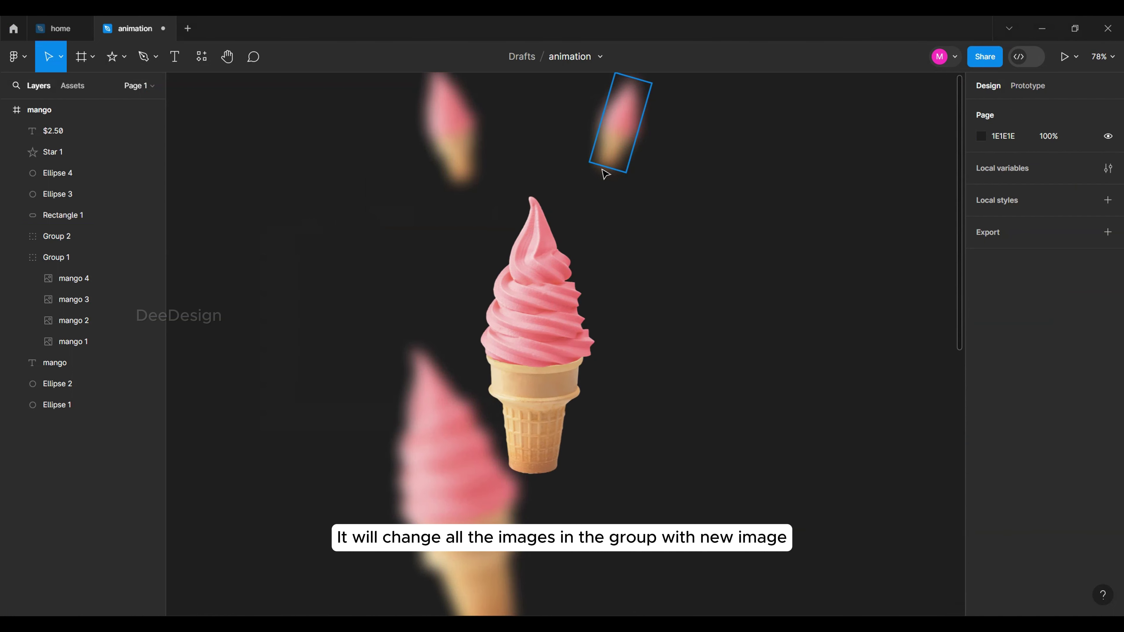
{"action": "scroll", "coordinate": [646, 173], "scroll_direction": "down", "scroll_amount": 5}
{"action": "scroll", "coordinate": [647, 173], "scroll_direction": "down", "scroll_amount": 1}
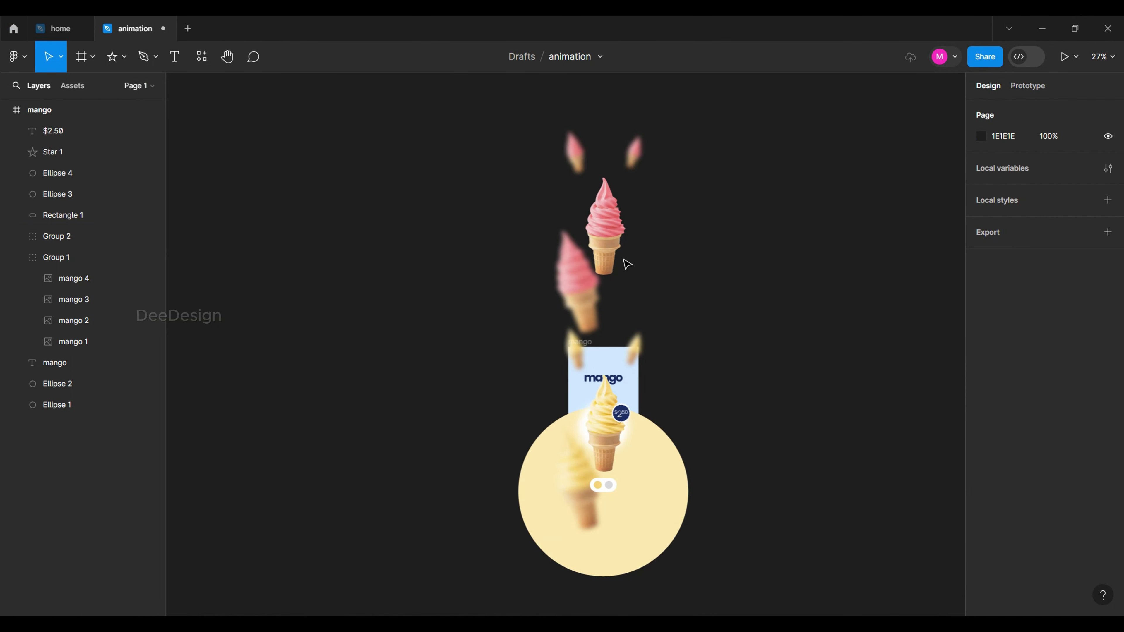
Turn off Clip content on the mango screen frame.
{"action": "left_click", "coordinate": [617, 357]}
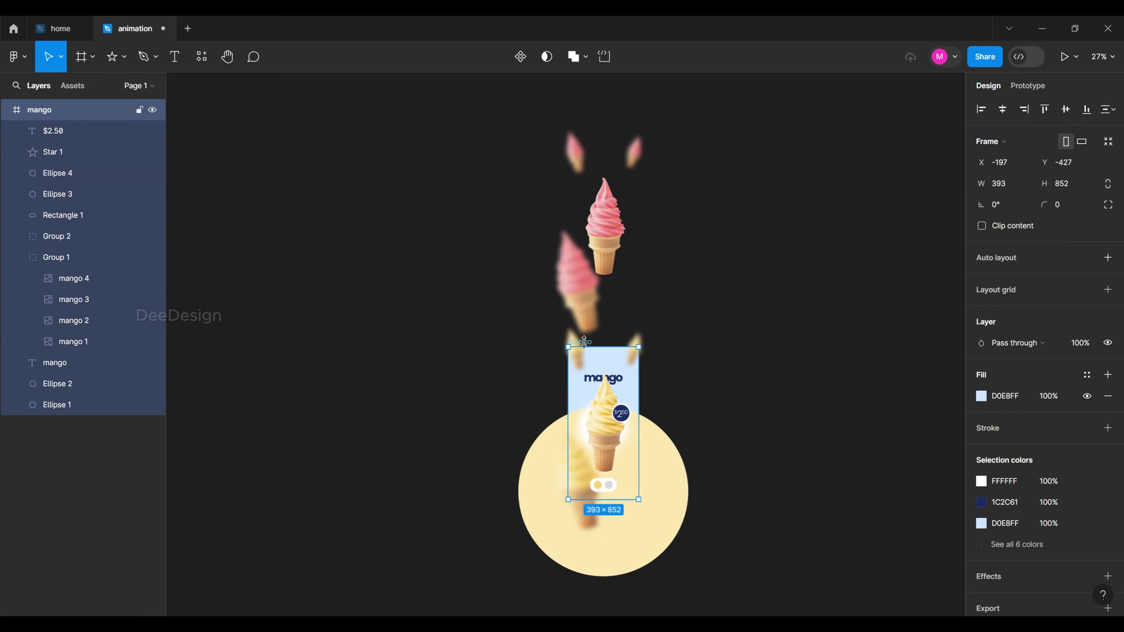
{"action": "left_click", "coordinate": [981, 224]}
{"action": "left_click", "coordinate": [739, 323]}
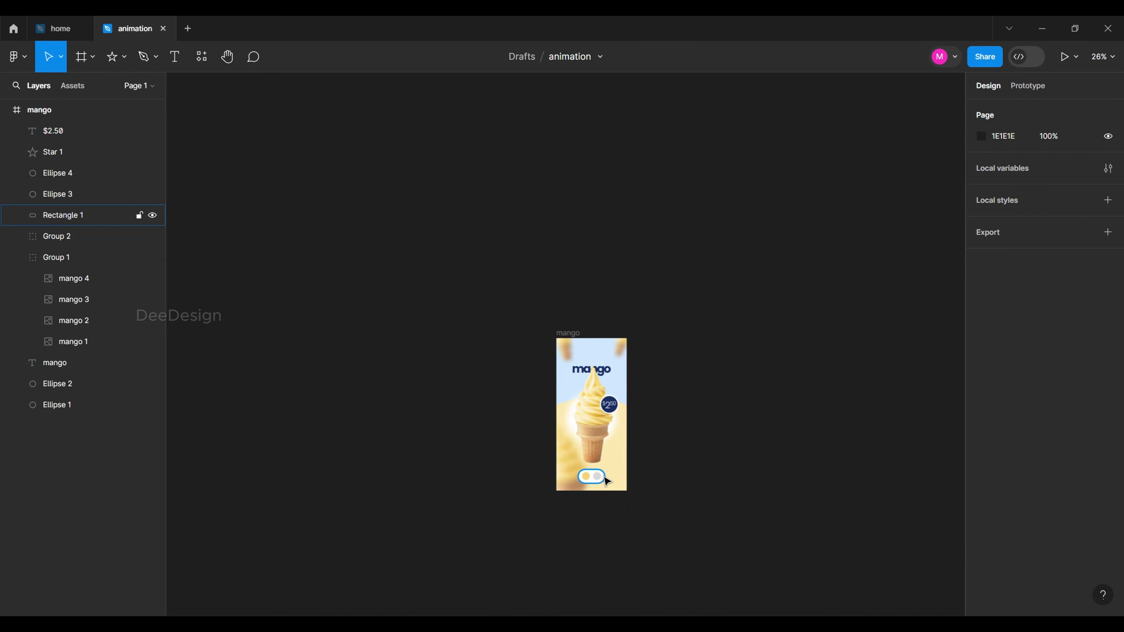
Duplicate the mango screen and move the copy right beside the original.
{"action": "scroll", "coordinate": [646, 450], "scroll_direction": "up", "scroll_amount": 5}
{"action": "left_click", "coordinate": [441, 146]}
{"action": "key", "text": "ctrl+d"}
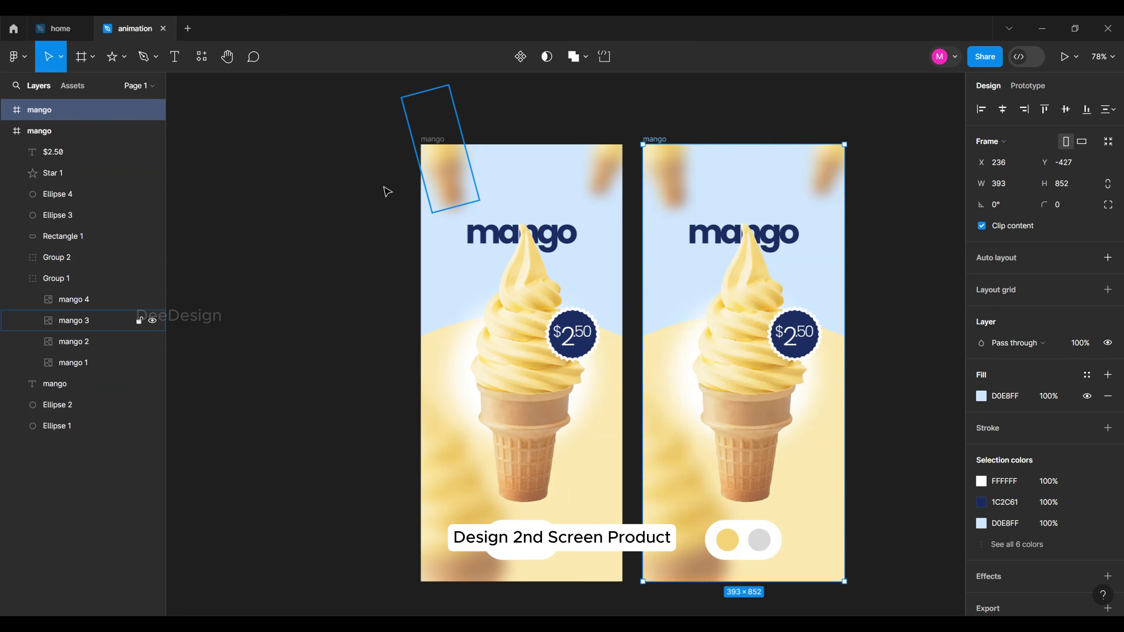
{"action": "scroll", "coordinate": [390, 188], "scroll_direction": "down", "scroll_amount": 3}
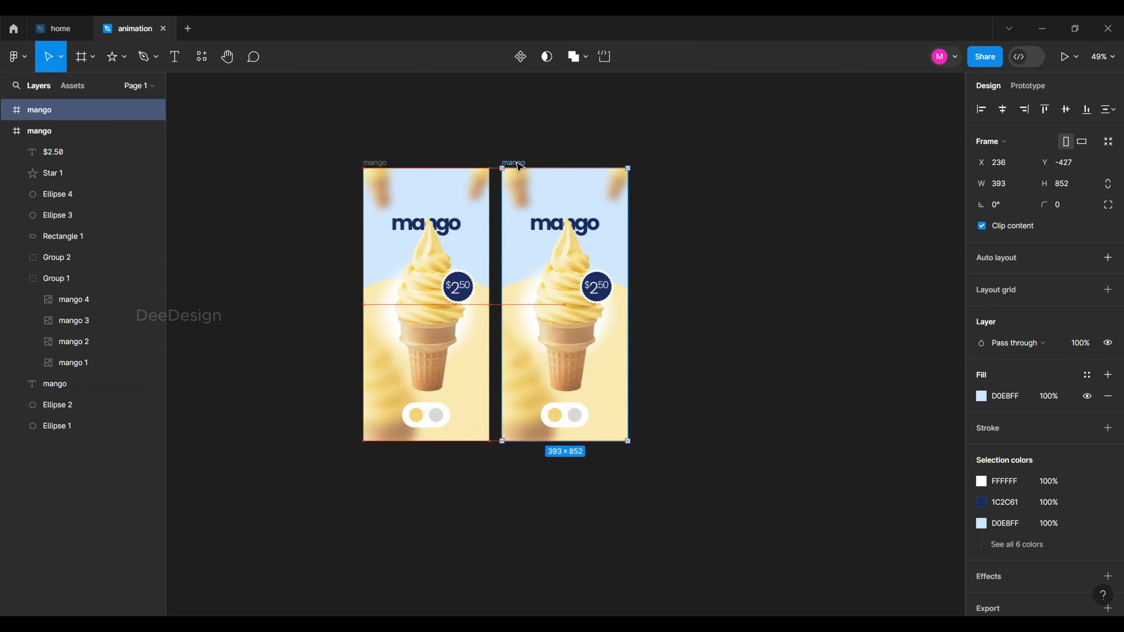
{"action": "left_click_drag", "start_coordinate": [517, 163], "coordinate": [587, 163]}
Rename the copied frame to 'strawberry'.
{"action": "scroll", "coordinate": [629, 312], "scroll_direction": "up", "scroll_amount": 3}
{"action": "left_click_drag", "start_coordinate": [629, 313], "coordinate": [666, 301]}
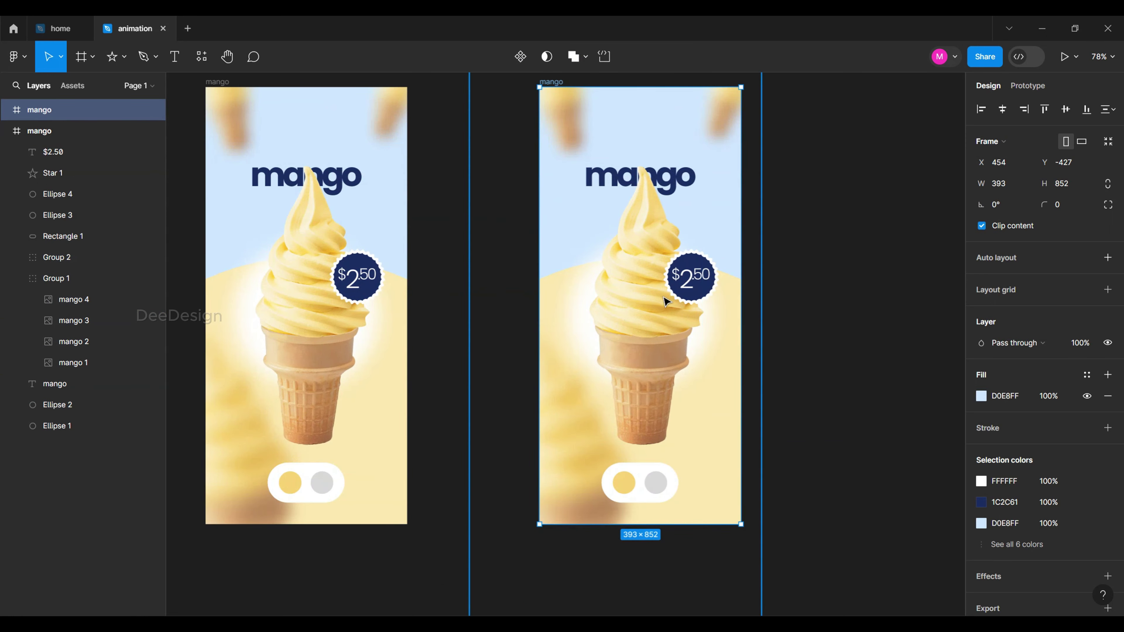
{"action": "left_click", "coordinate": [662, 302]}
{"action": "scroll", "coordinate": [650, 243], "scroll_direction": "up", "scroll_amount": 2}
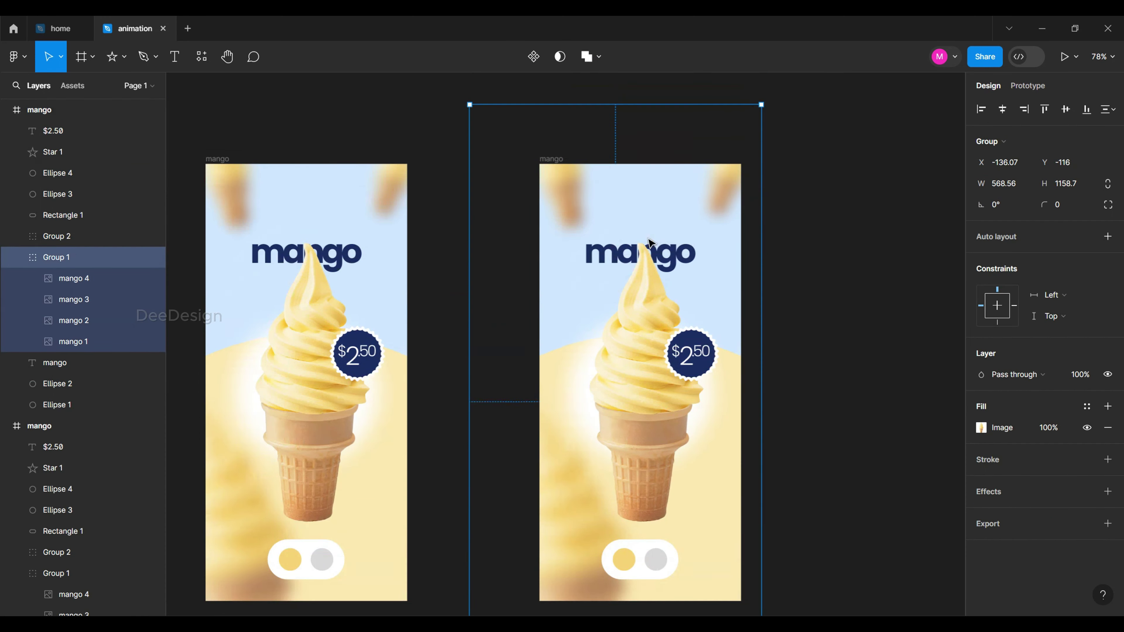
{"action": "left_click", "coordinate": [554, 160]}
{"action": "type", "text": "strawberry"}
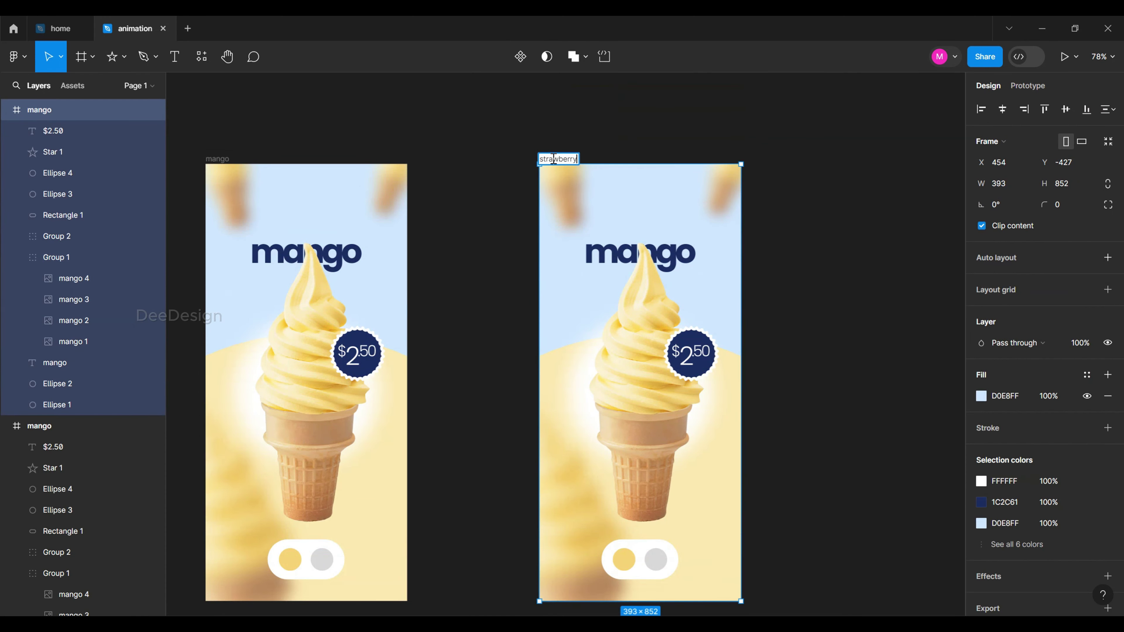
{"action": "key", "text": "Return"}
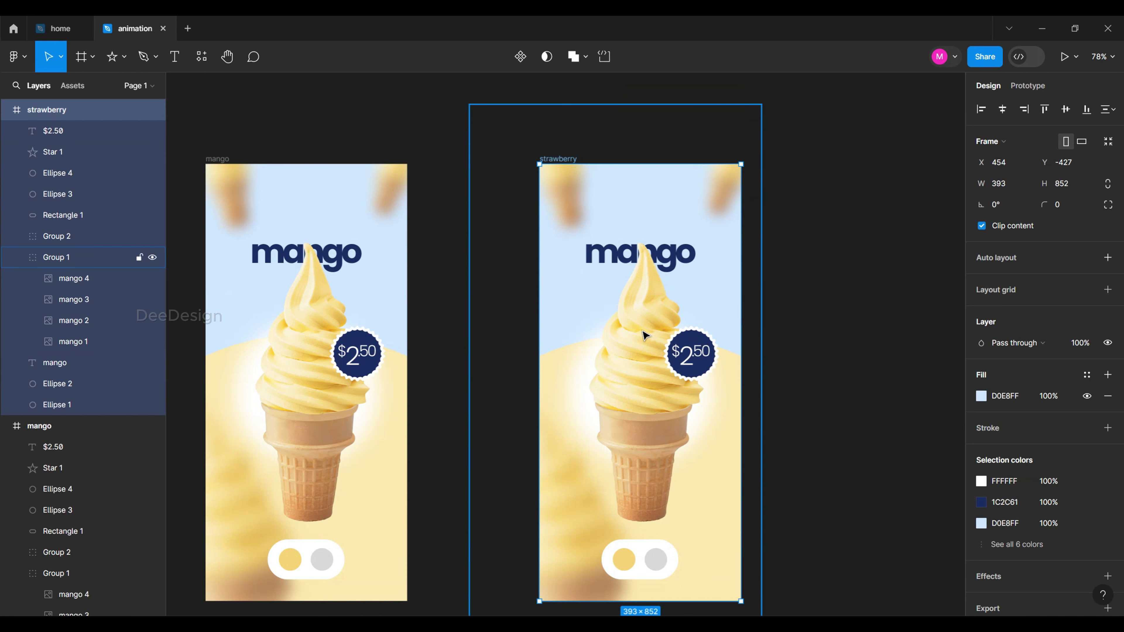
Let the strawberry frame's overflow show and select both cone image groups, Group 1 and Group 2.
{"action": "left_click", "coordinate": [1010, 226]}
{"action": "scroll", "coordinate": [604, 277], "scroll_direction": "down", "scroll_amount": 3}
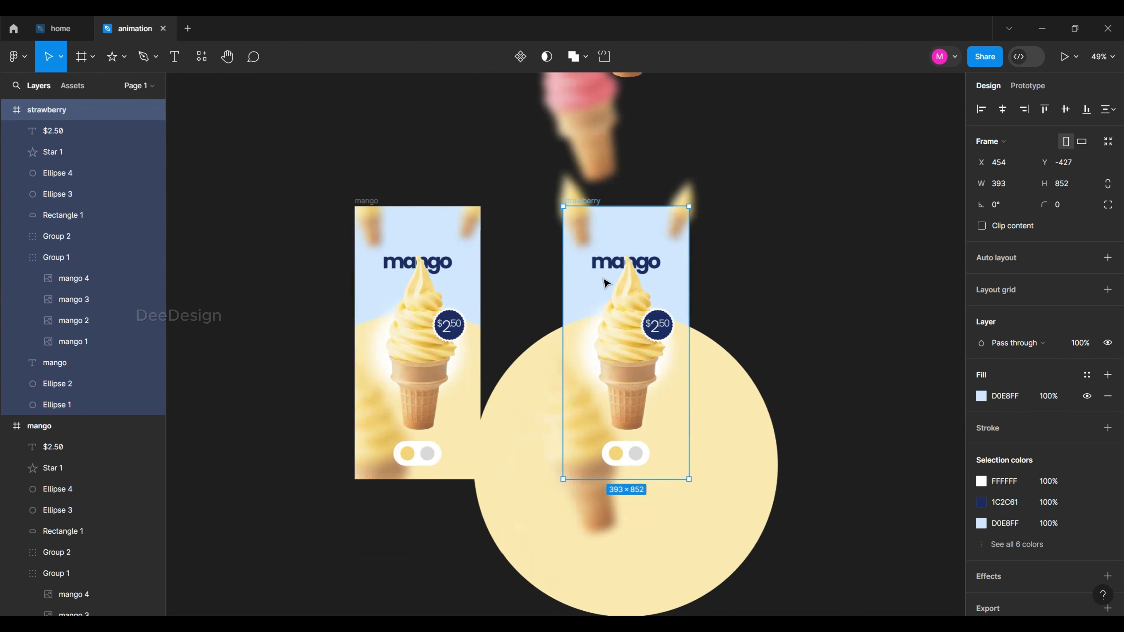
{"action": "left_click", "coordinate": [634, 342]}
{"action": "scroll", "coordinate": [643, 334], "scroll_direction": "up", "scroll_amount": 1}
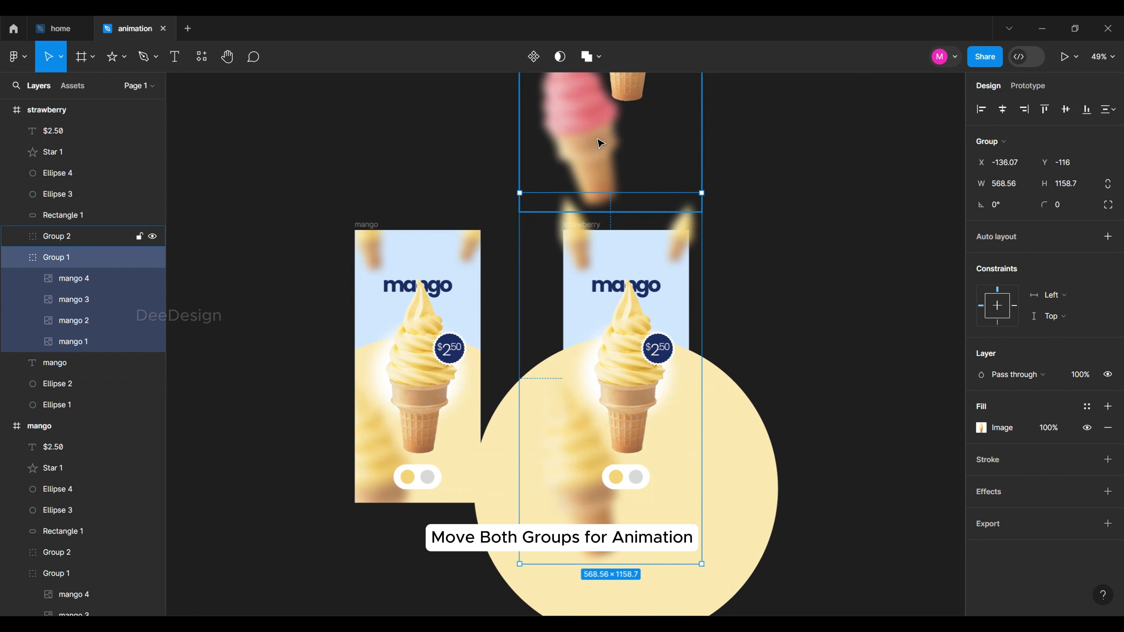
{"action": "left_click", "coordinate": [599, 143]}
{"action": "left_click", "coordinate": [638, 319]}
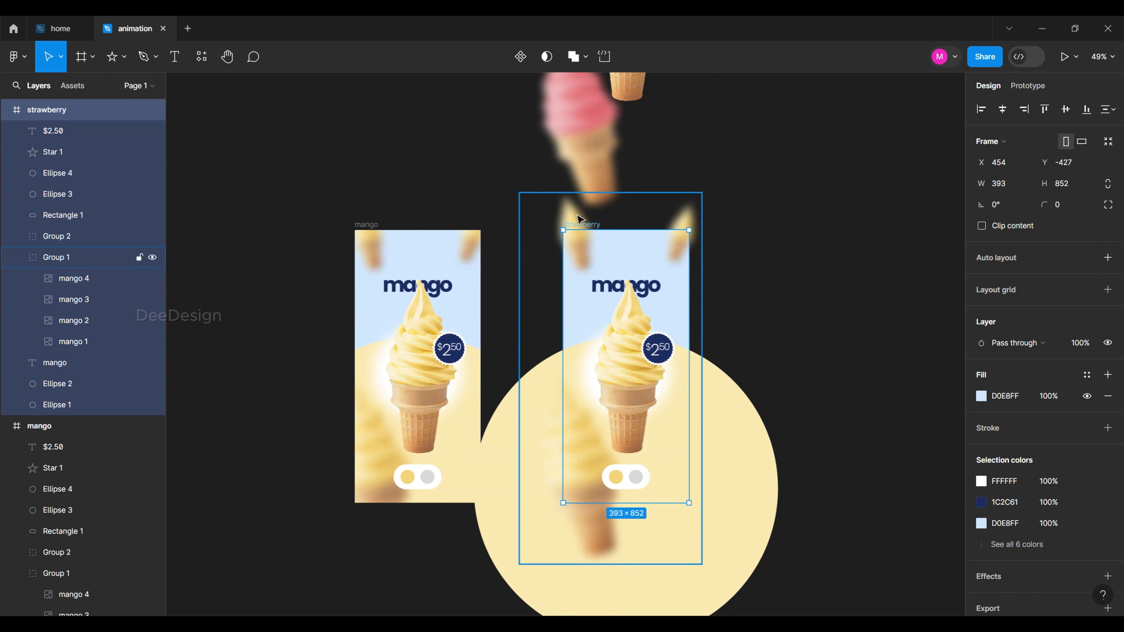
{"action": "left_click", "coordinate": [559, 142]}
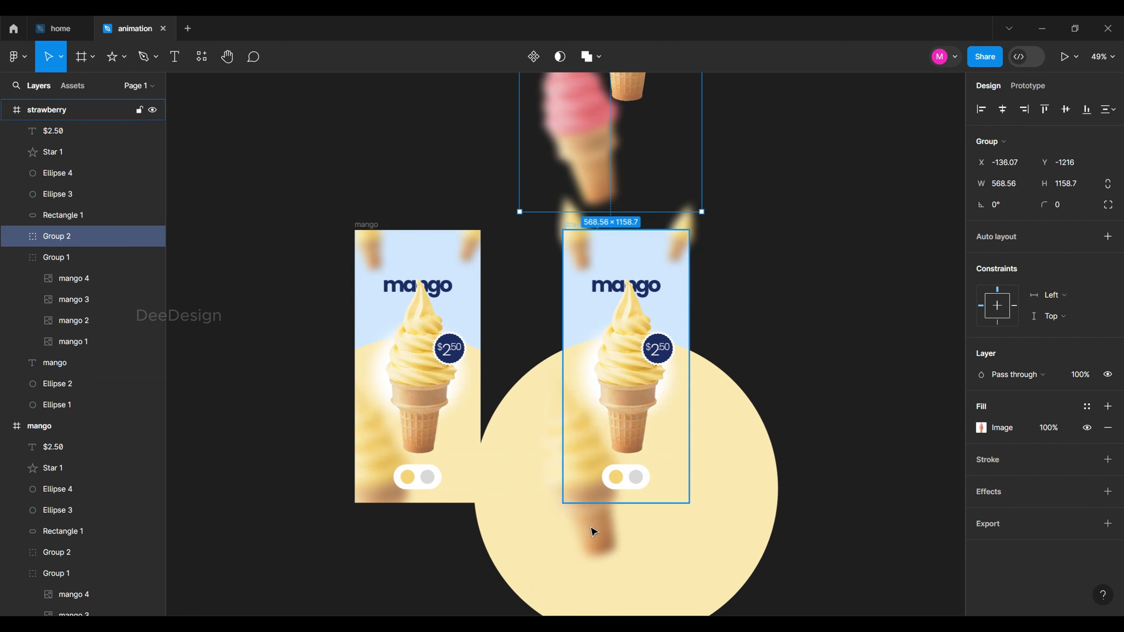
{"action": "left_click", "coordinate": [84, 257], "text": "shift"}
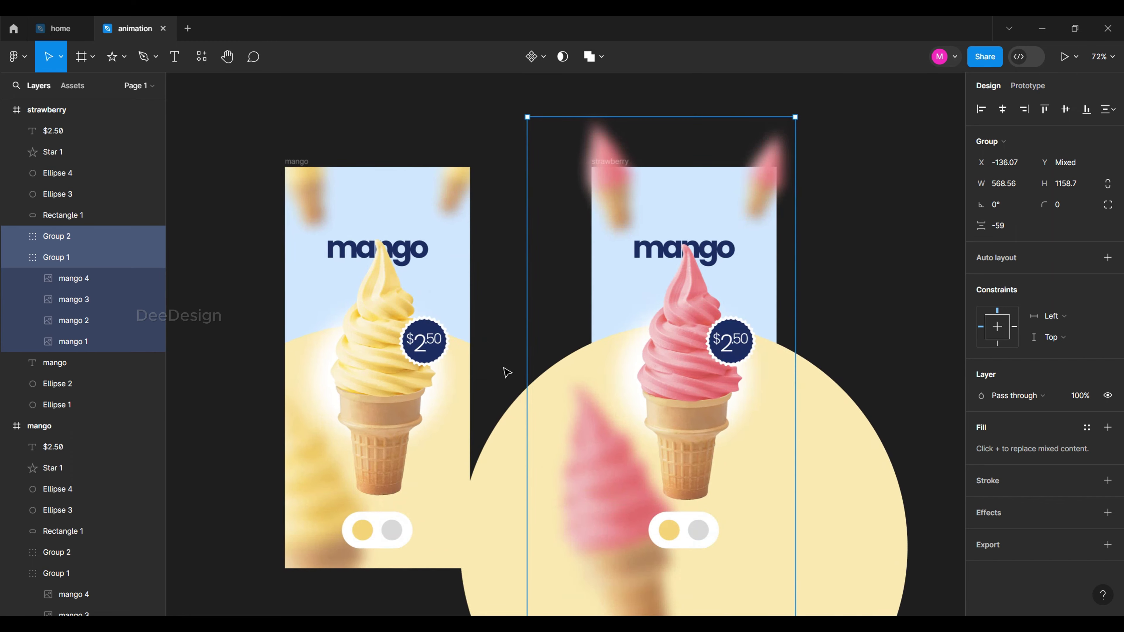
Shift the cone groups up so the pink strawberry cone fills the strawberry frame.
{"action": "scroll", "coordinate": [571, 358], "scroll_direction": "up", "scroll_amount": 5}
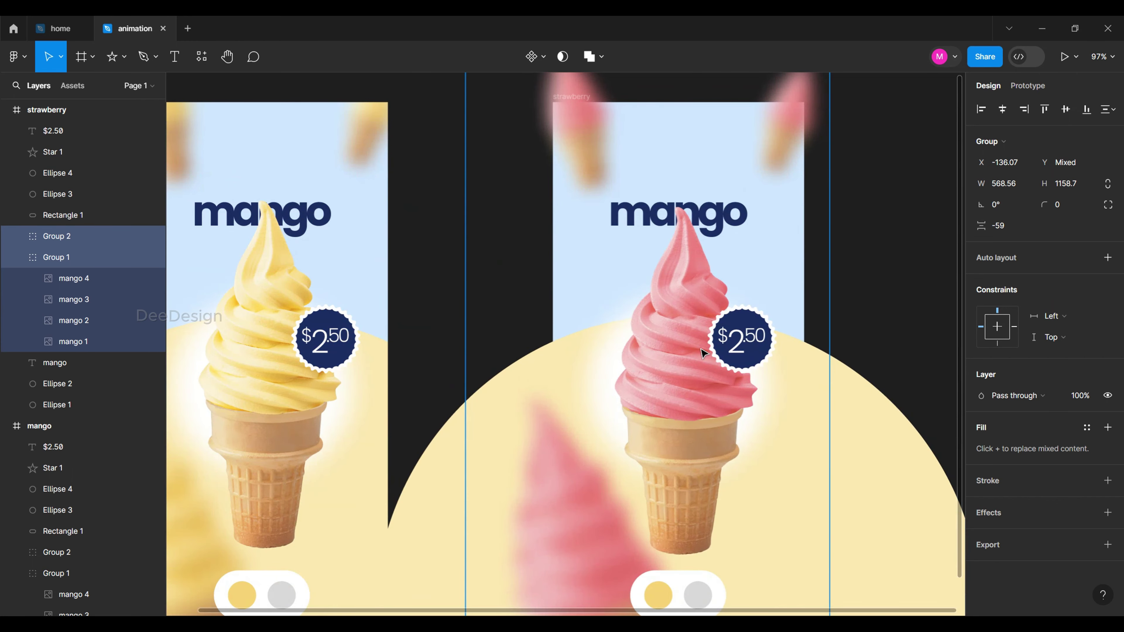
{"action": "scroll", "coordinate": [704, 355], "scroll_direction": "down", "scroll_amount": 5}
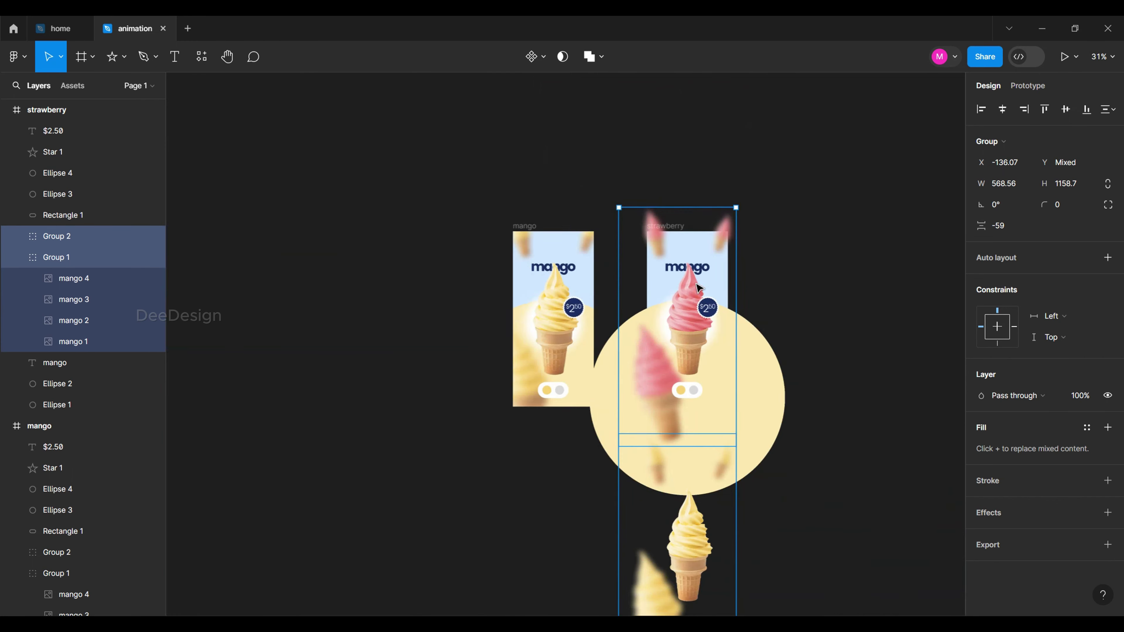
{"action": "left_click", "coordinate": [863, 289]}
{"action": "scroll", "coordinate": [715, 334], "scroll_direction": "up", "scroll_amount": 2}
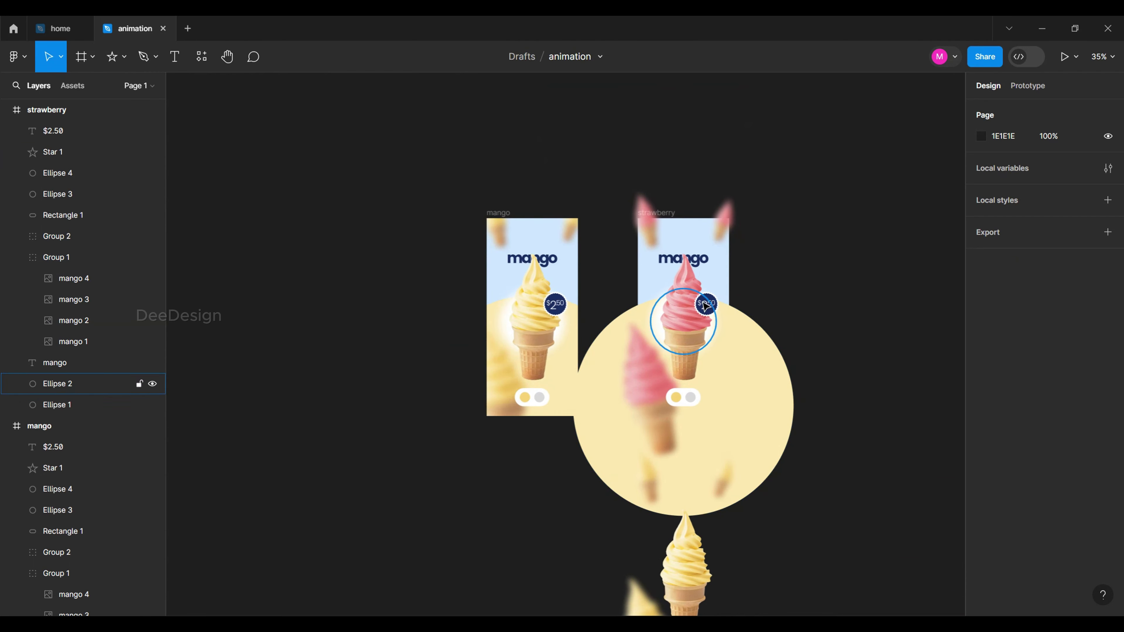
{"action": "left_click", "coordinate": [673, 216]}
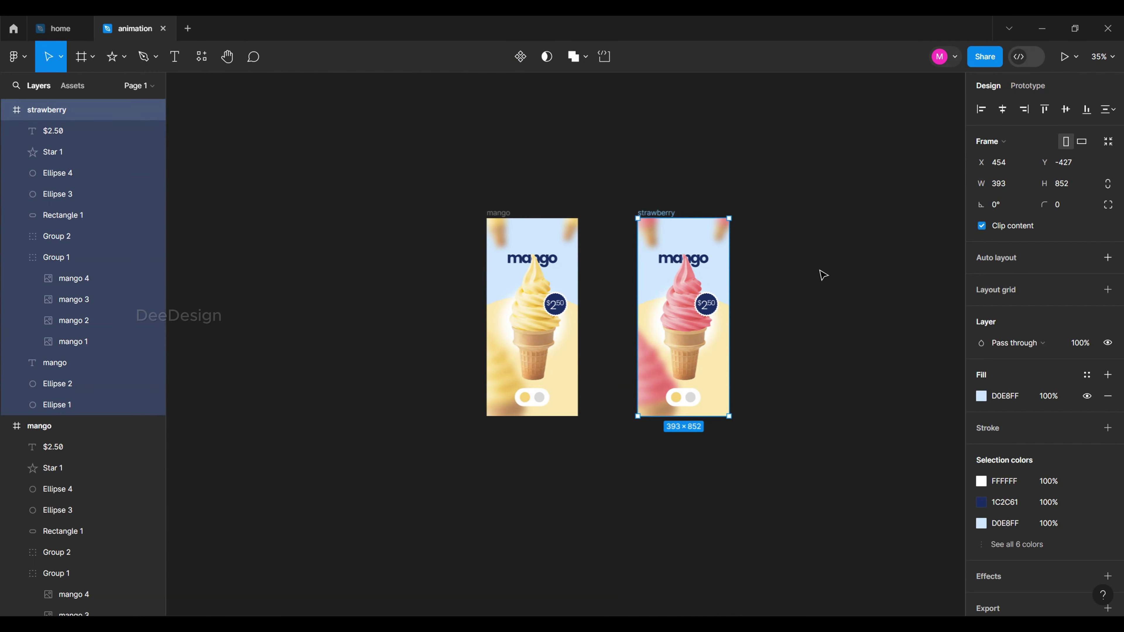
{"action": "left_click", "coordinate": [820, 276]}
{"action": "scroll", "coordinate": [709, 312], "scroll_direction": "up", "scroll_amount": 3}
{"action": "scroll", "coordinate": [708, 312], "scroll_direction": "up", "scroll_amount": 2}
Color the strawberry screen's grey toggle dot with a pink sampled from the cone.
{"action": "left_click", "coordinate": [660, 490]}
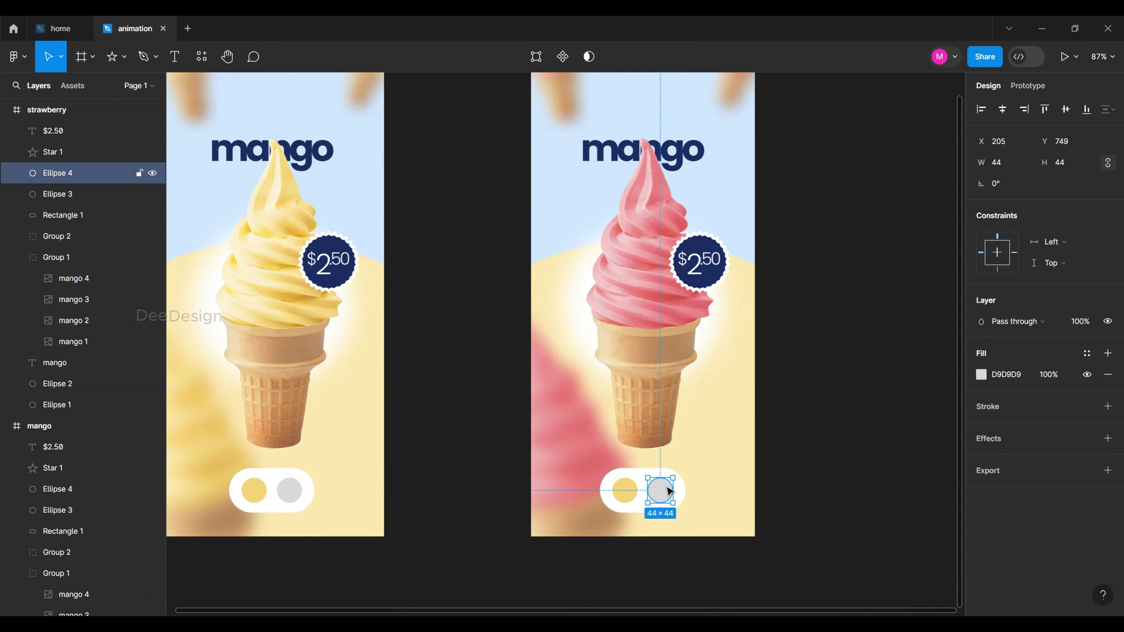
{"action": "key", "text": "i"}
{"action": "left_click", "coordinate": [670, 319]}
{"action": "scroll", "coordinate": [664, 461], "scroll_direction": "up", "scroll_amount": 3}
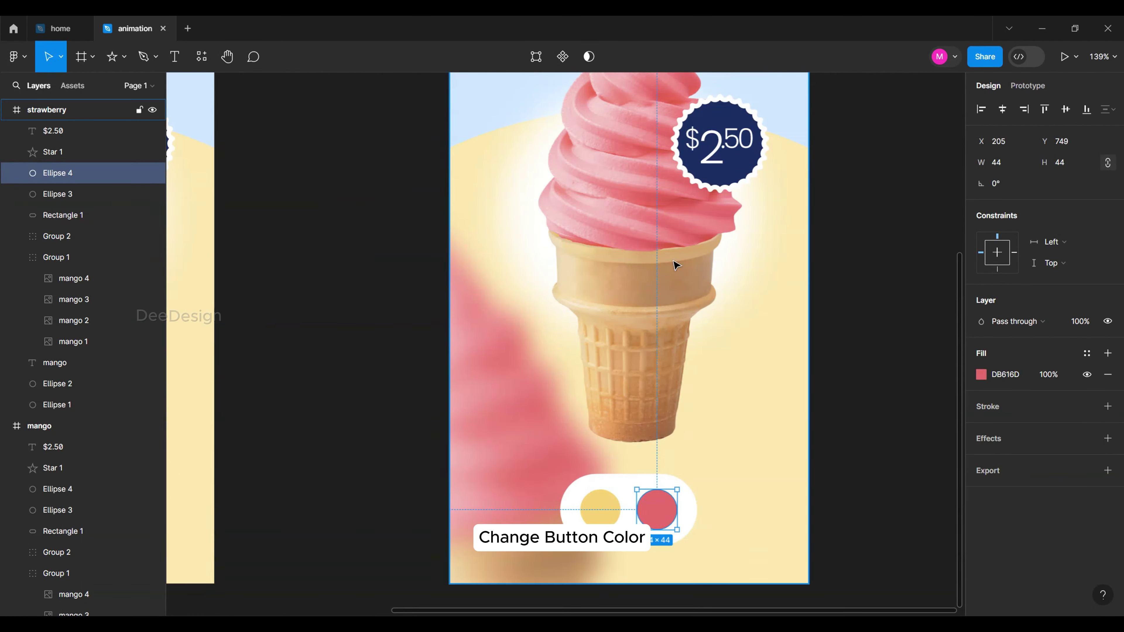
{"action": "key", "text": "i"}
{"action": "left_click", "coordinate": [682, 218]}
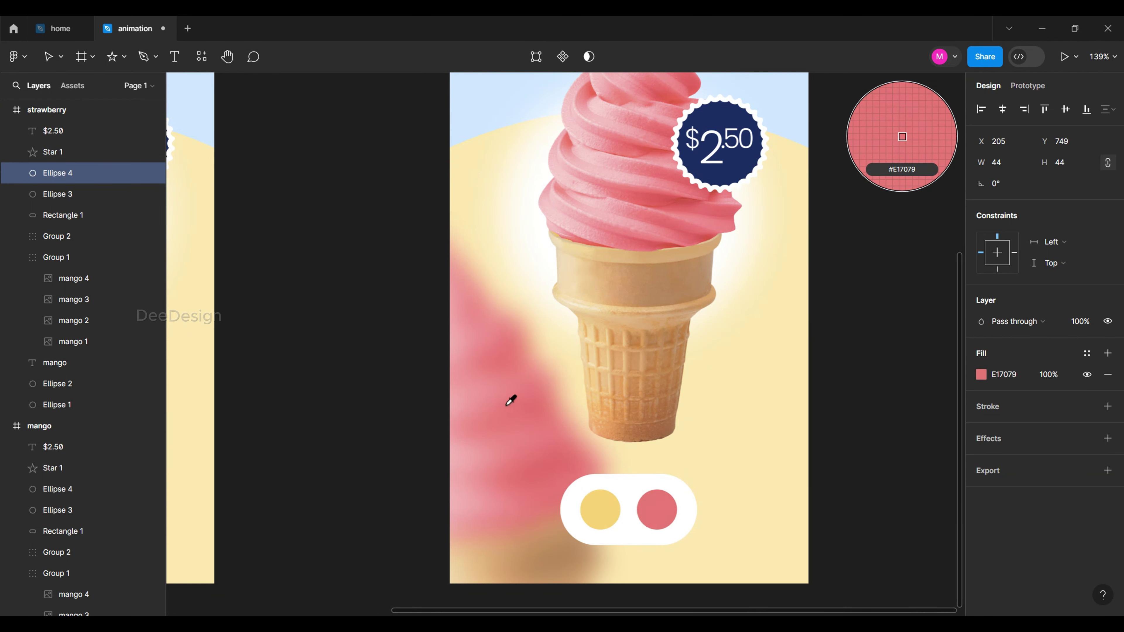
{"action": "left_click", "coordinate": [501, 391]}
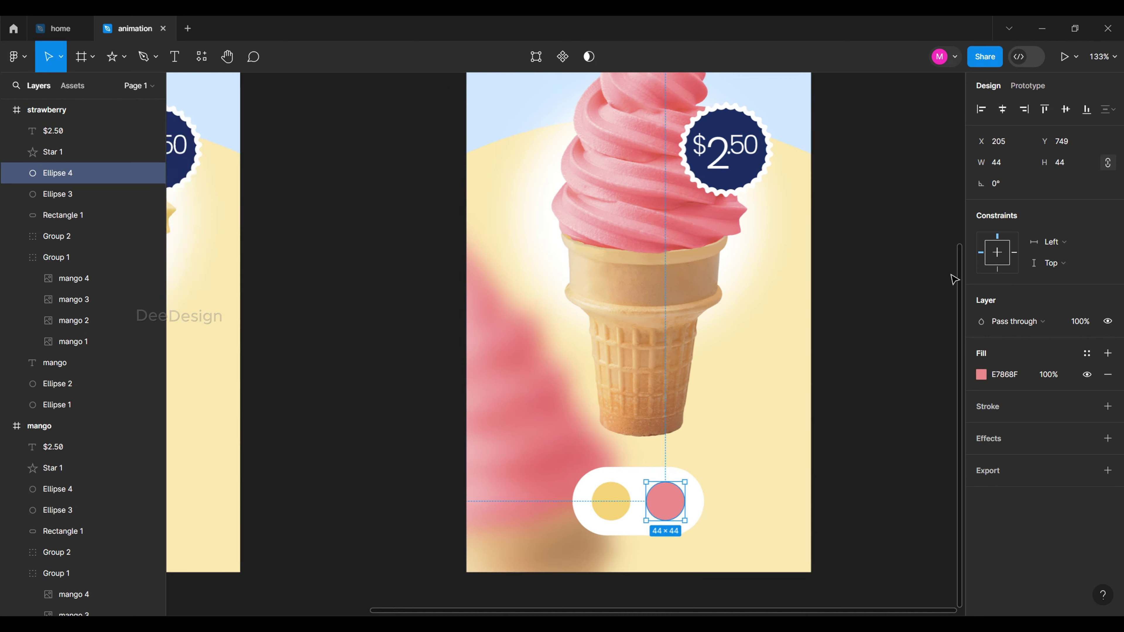
{"action": "scroll", "coordinate": [930, 280], "scroll_direction": "down", "scroll_amount": 3}
{"action": "key", "text": "Escape"}
Give the mango screen's grey toggle dot the same pink.
{"action": "left_click", "coordinate": [388, 423]}
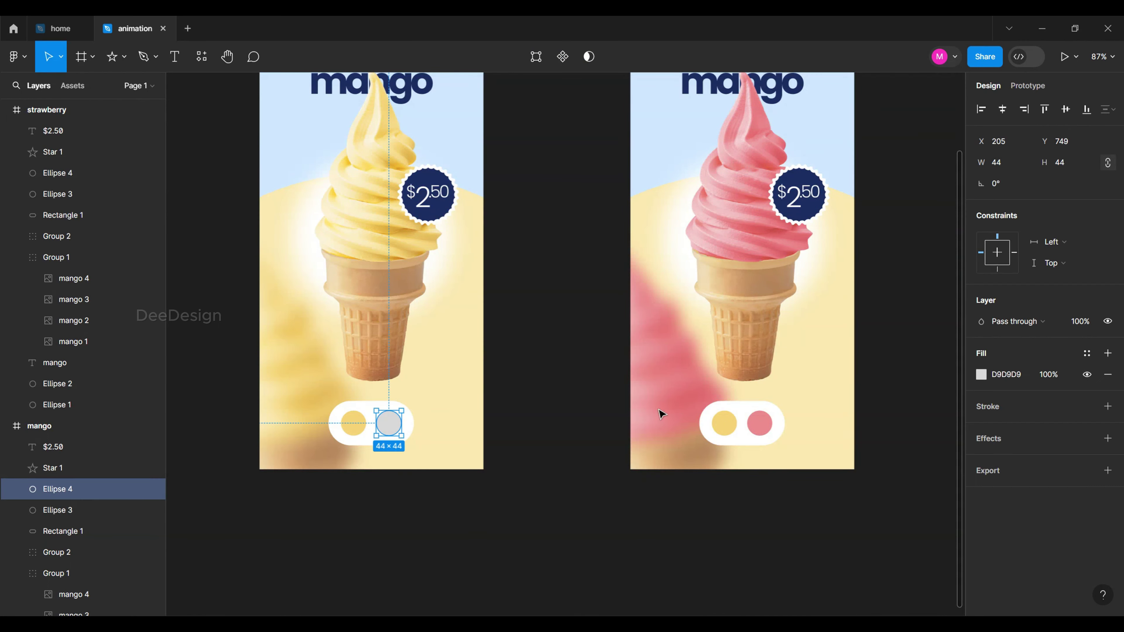
{"action": "key", "text": "i"}
{"action": "left_click", "coordinate": [769, 422]}
{"action": "key", "text": "Escape"}
{"action": "scroll", "coordinate": [536, 230], "scroll_direction": "down", "scroll_amount": 2}
{"action": "scroll", "coordinate": [685, 183], "scroll_direction": "down", "scroll_amount": 3}
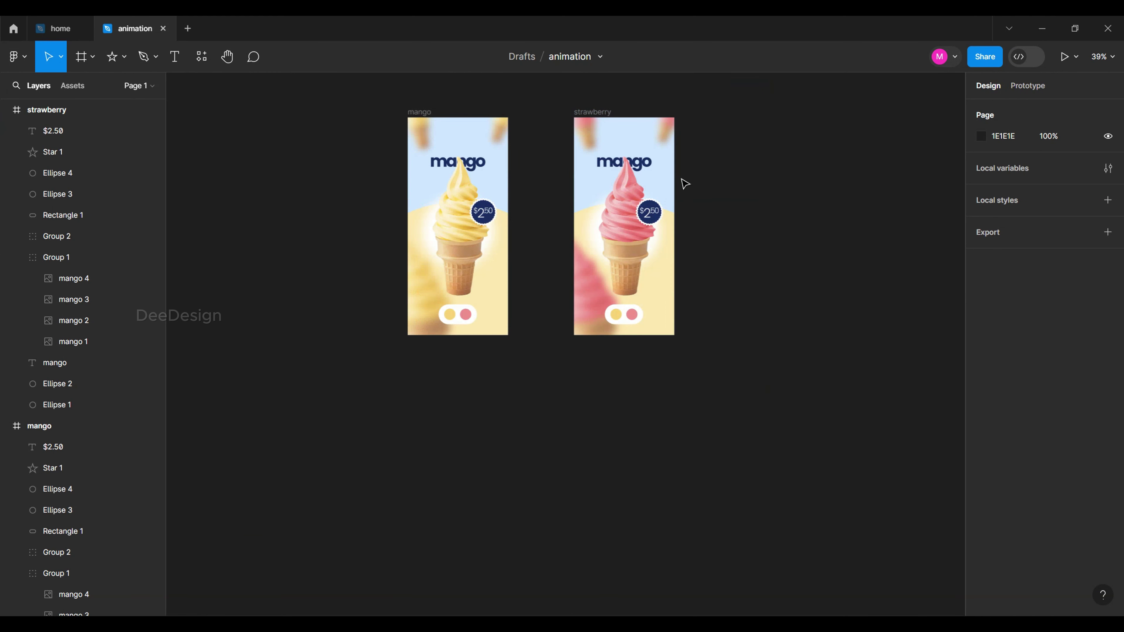
{"action": "scroll", "coordinate": [582, 177], "scroll_direction": "up", "scroll_amount": 2}
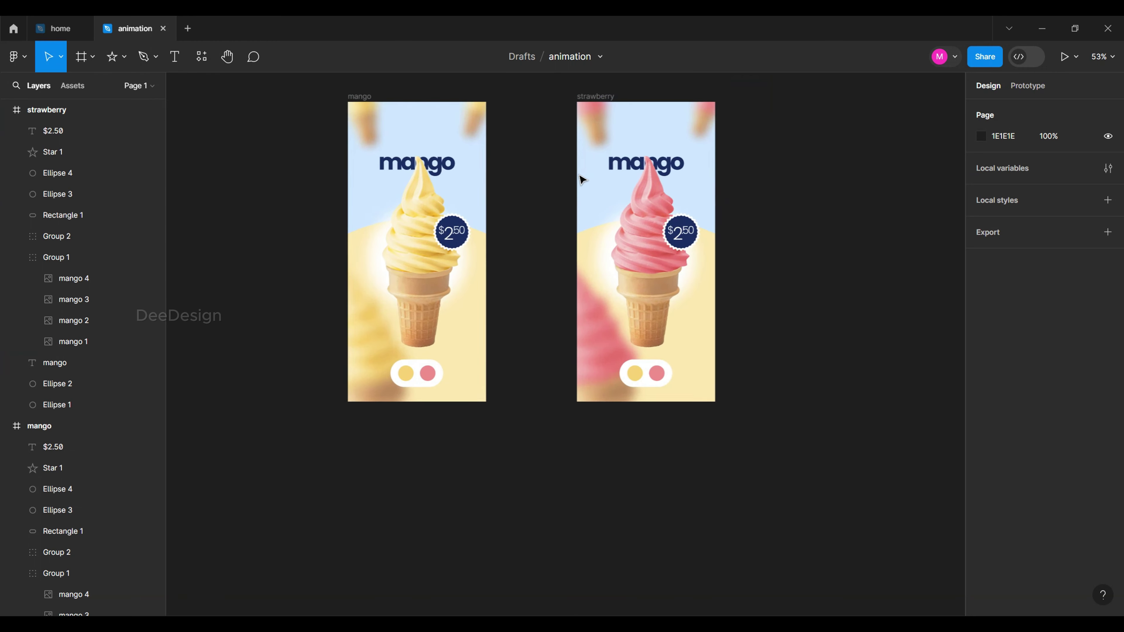
Make the strawberry screen's large background circle a pale pink FFD2D7.
{"action": "left_click", "coordinate": [708, 257]}
{"action": "scroll", "coordinate": [708, 258], "scroll_direction": "up", "scroll_amount": 3}
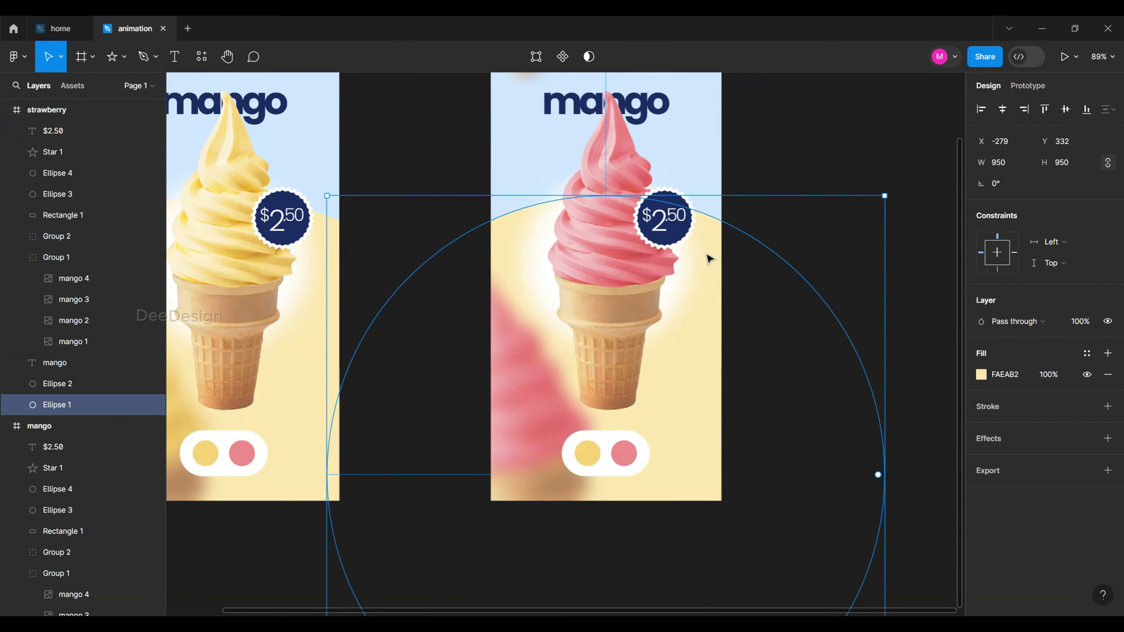
{"action": "left_click", "coordinate": [631, 454]}
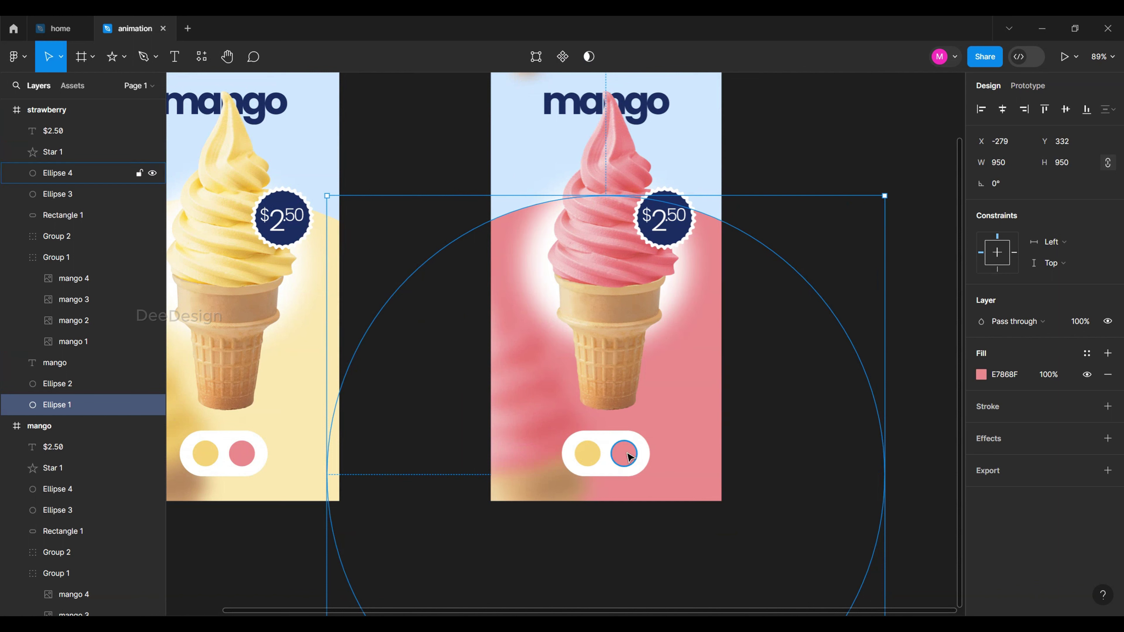
{"action": "left_click", "coordinate": [981, 375]}
{"action": "left_click_drag", "start_coordinate": [841, 295], "coordinate": [832, 274]}
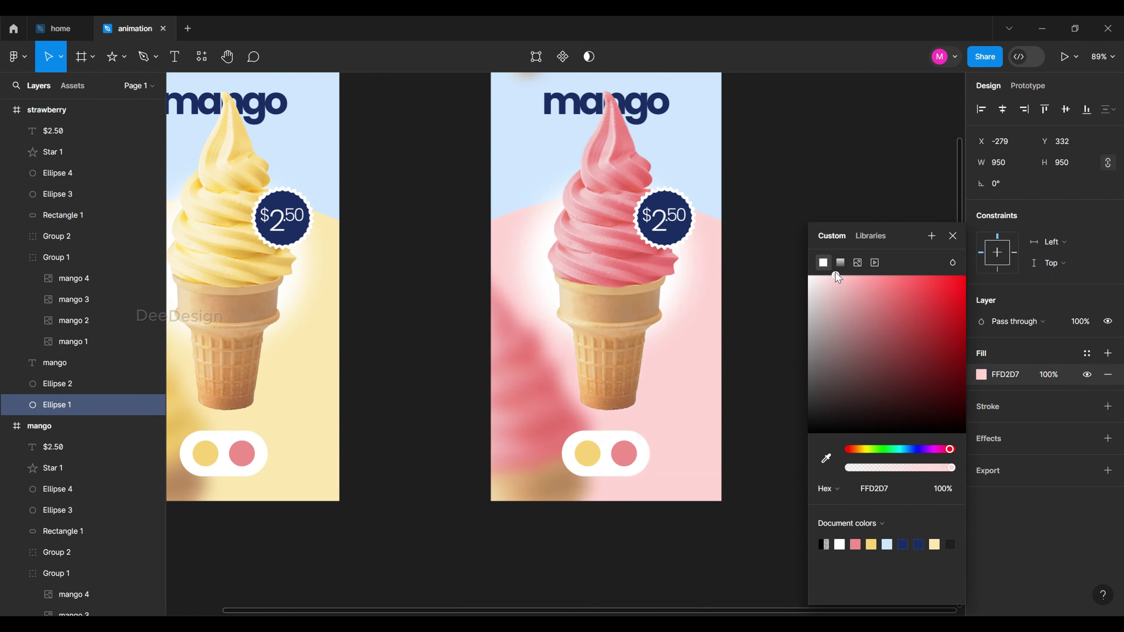
{"action": "left_click", "coordinate": [808, 169]}
{"action": "scroll", "coordinate": [806, 189], "scroll_direction": "down", "scroll_amount": 5}
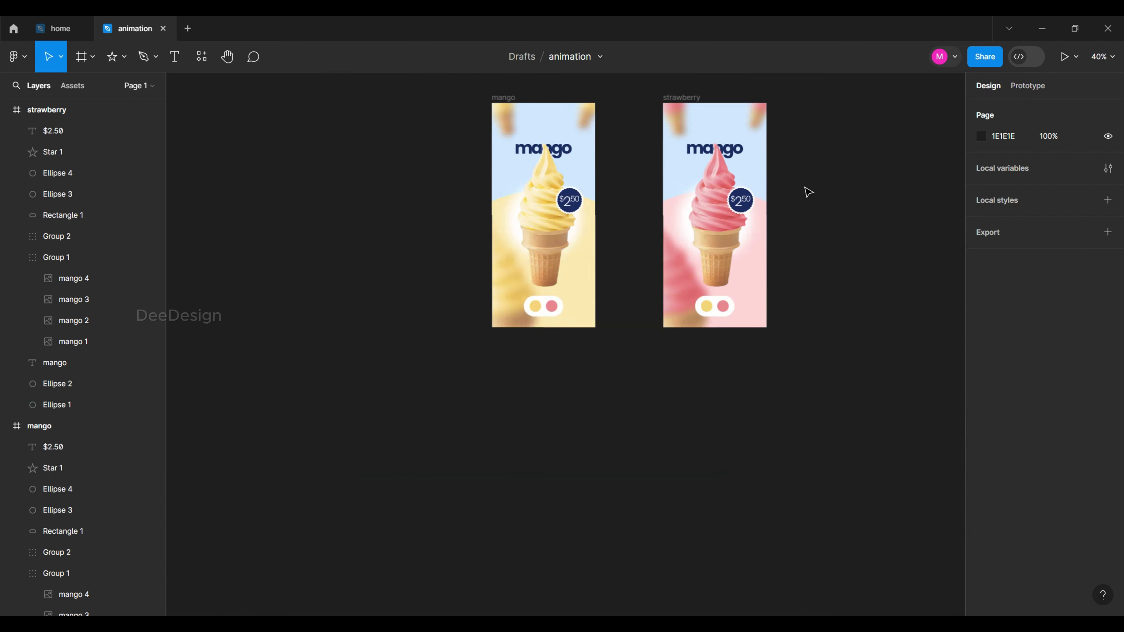
Duplicate the mango title and move the copy up above the original.
{"action": "key", "text": "shift+1"}
{"action": "scroll", "coordinate": [80, 399], "scroll_direction": "down", "scroll_amount": 5}
{"action": "left_click", "coordinate": [55, 564]}
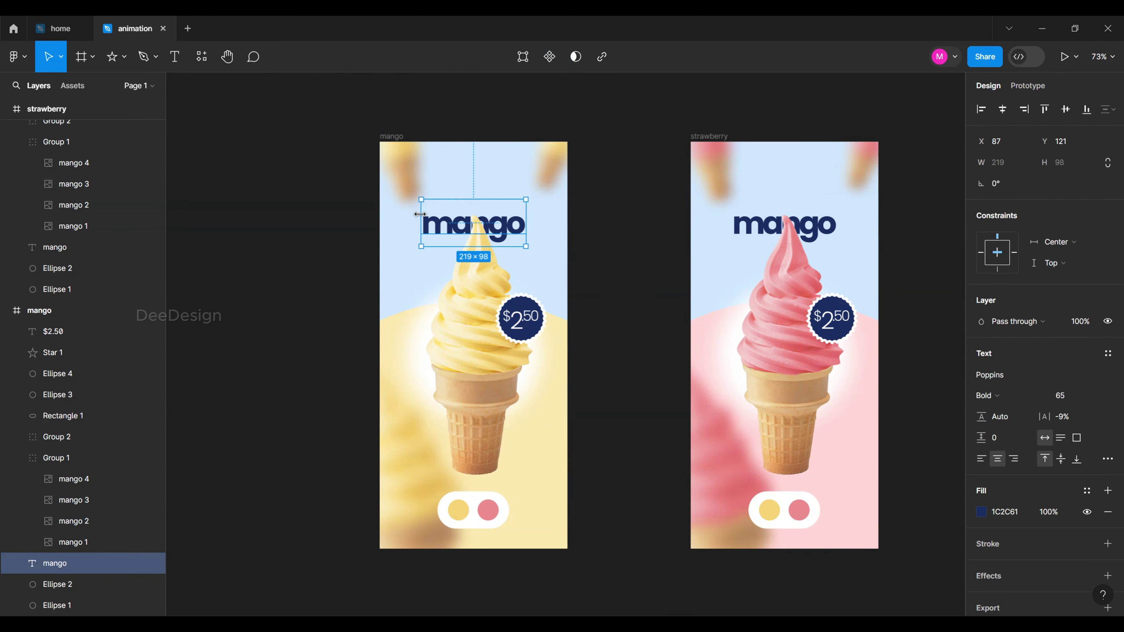
{"action": "scroll", "coordinate": [460, 235], "scroll_direction": "up", "scroll_amount": 4}
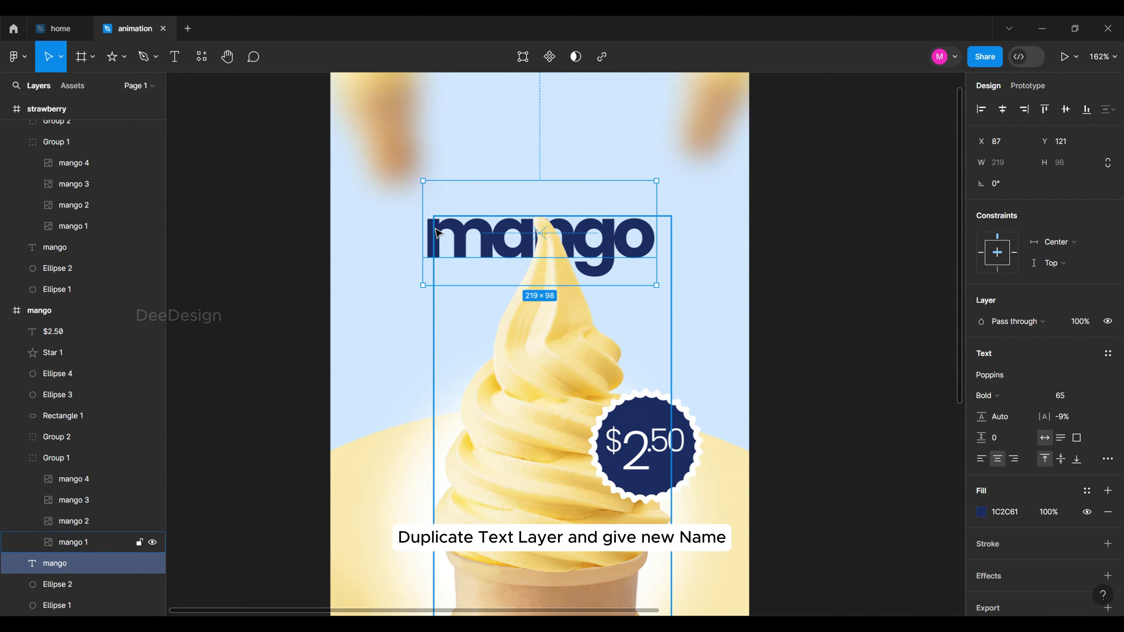
{"action": "key", "text": "ctrl+d"}
{"action": "key", "text": "shift+Up"}
{"action": "key", "text": "shift+Up"}
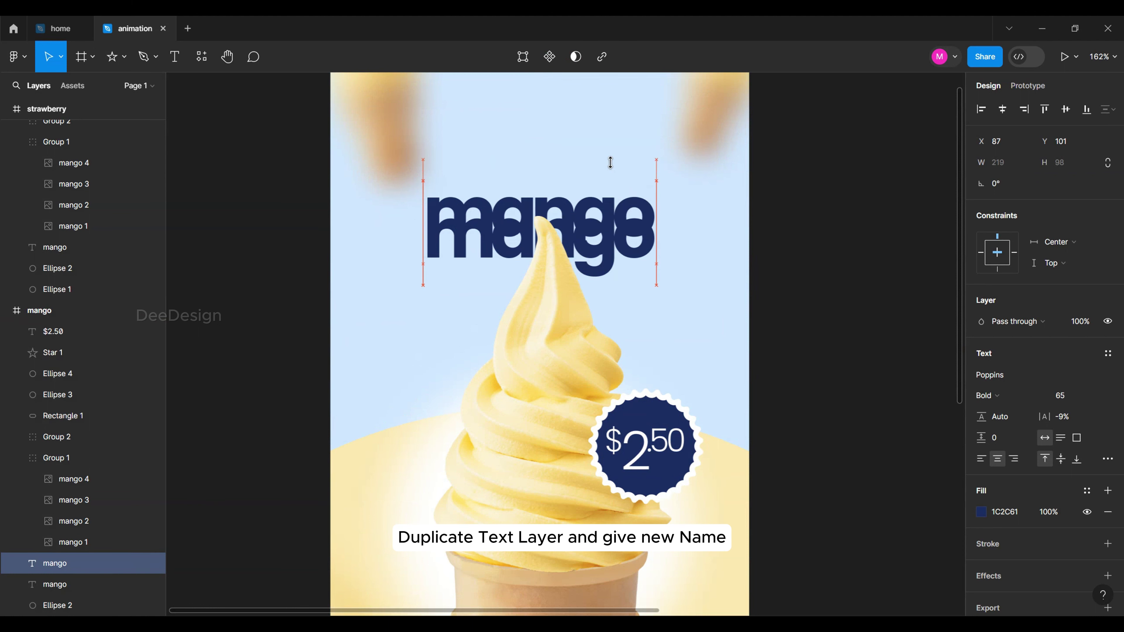
{"action": "key", "text": "shift+Up"}
{"action": "key", "text": "shift+Up"}
{"action": "key", "text": "shift+Up"}
{"action": "key", "text": "Up"}
{"action": "key", "text": "Up"}
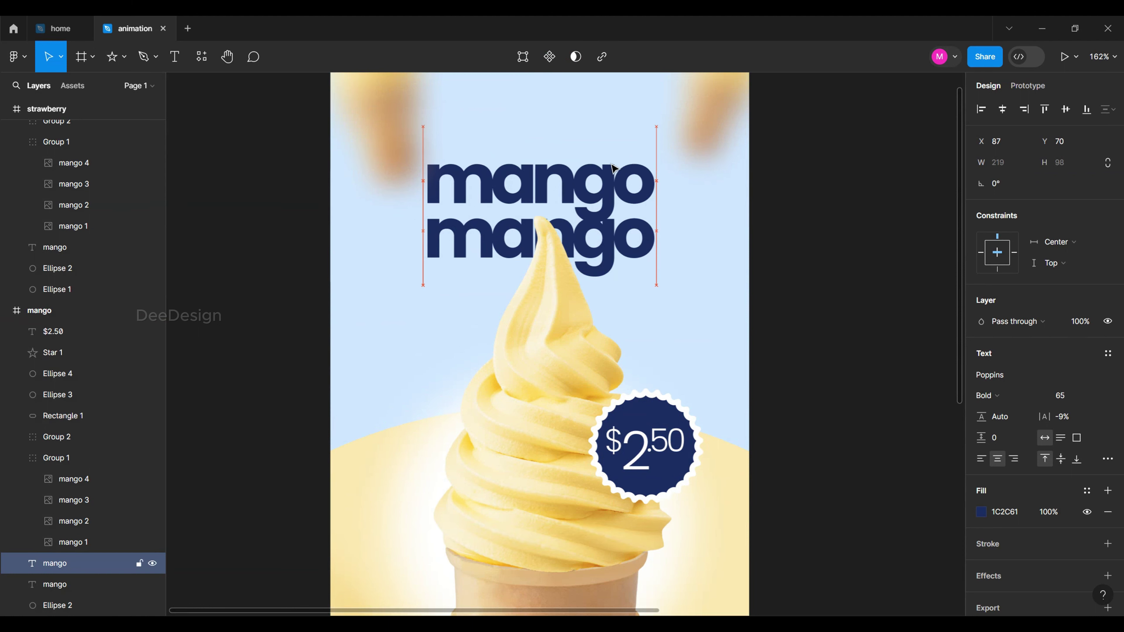
{"action": "key", "text": "Up"}
{"action": "key", "text": "Up"}
{"action": "key", "text": "Up"}
{"action": "key", "text": "Up"}
Change the copy's text to 'strawberry' and paste it into the strawberry screen.
{"action": "double_click", "coordinate": [613, 167]}
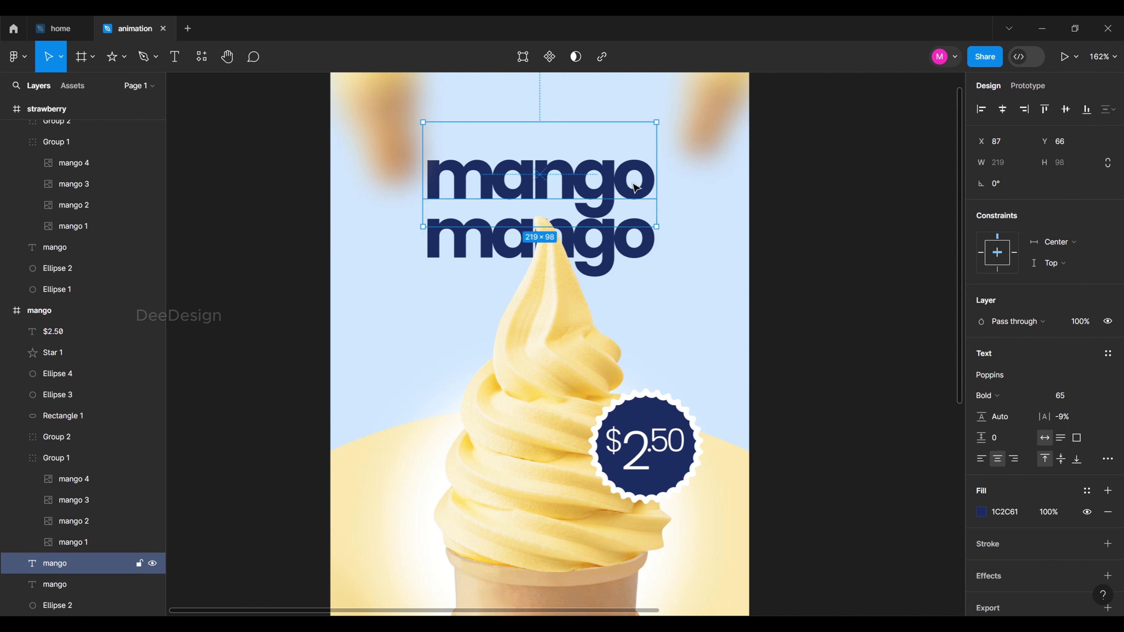
{"action": "type", "text": "straw"}
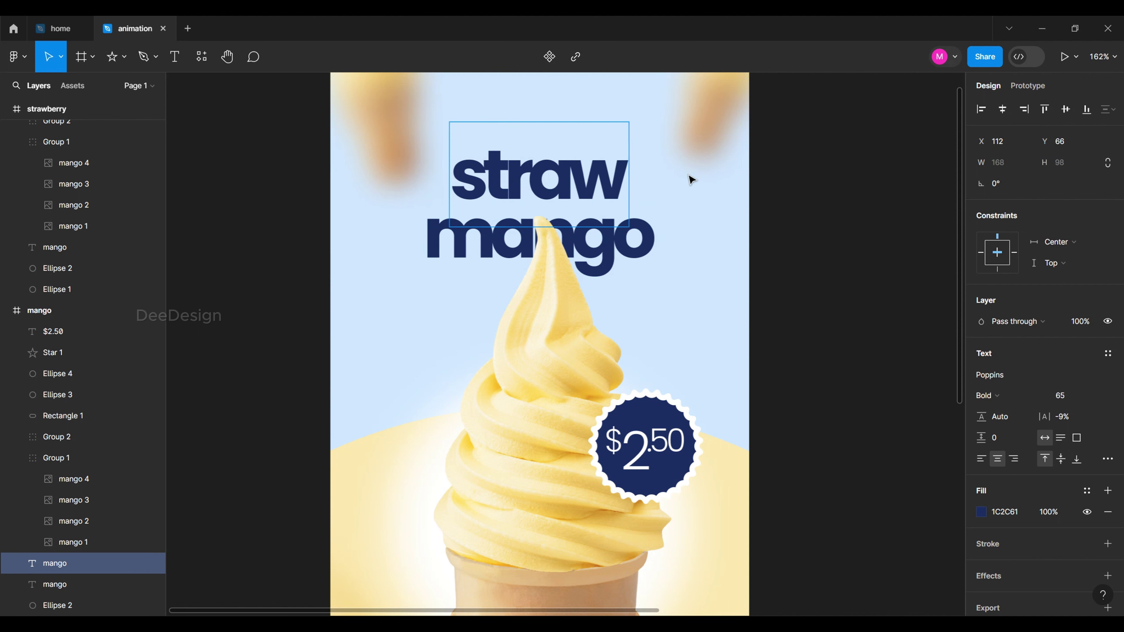
{"action": "type", "text": "berry"}
{"action": "key", "text": "Escape"}
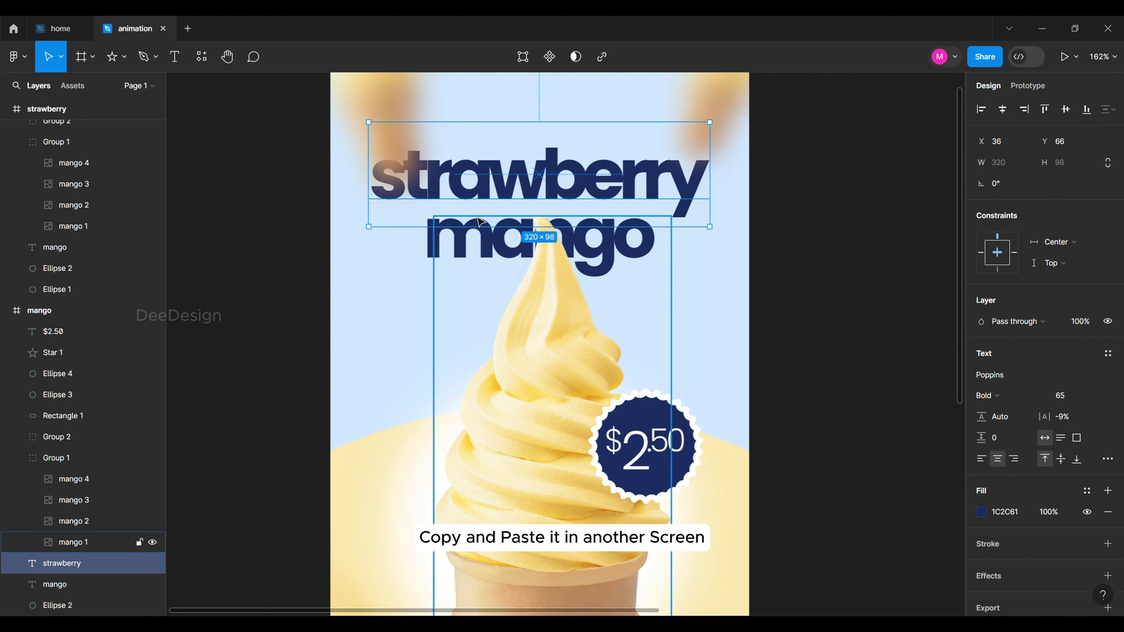
{"action": "key", "text": "shift+1"}
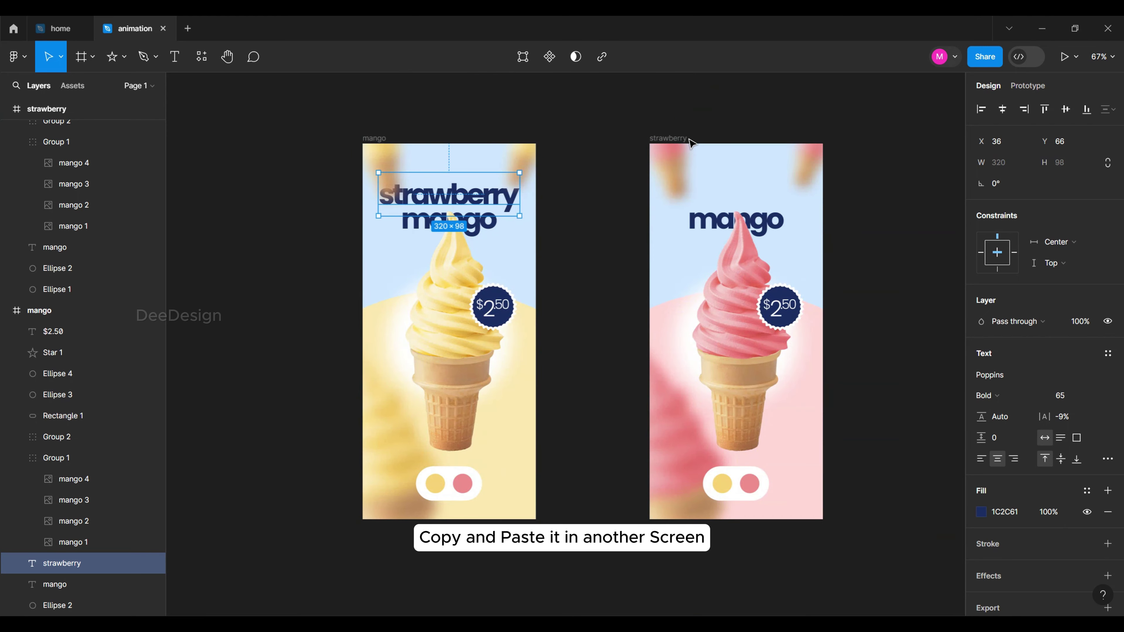
{"action": "left_click", "coordinate": [681, 139]}
{"action": "key", "text": "ctrl+v"}
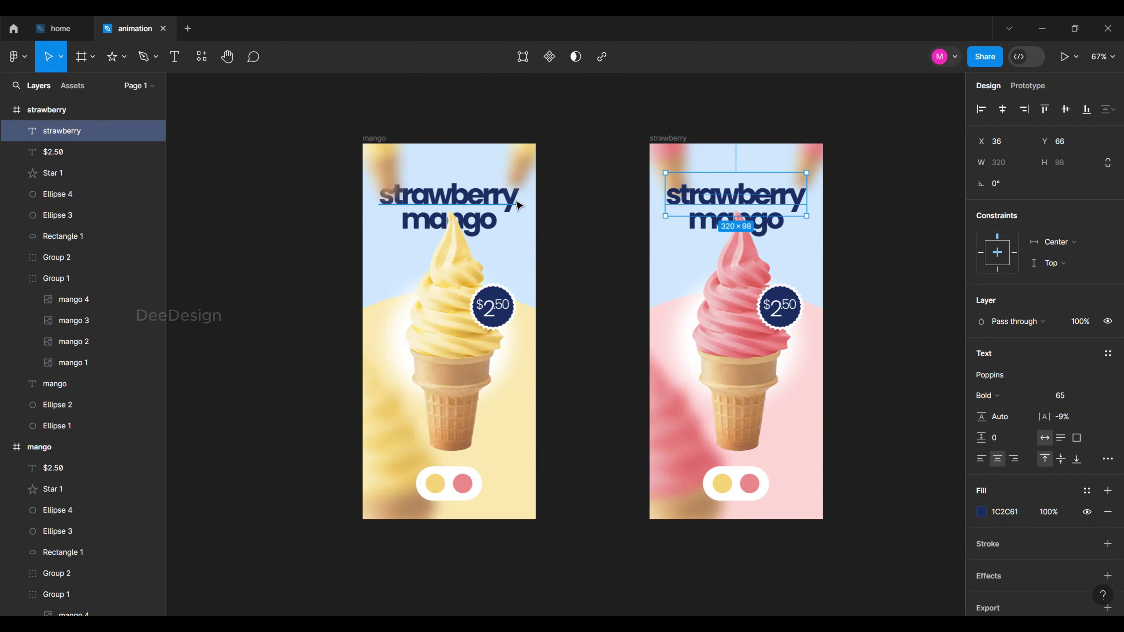
Set the mango screen's strawberry heading to 0% fill opacity.
{"action": "left_click", "coordinate": [509, 201]}
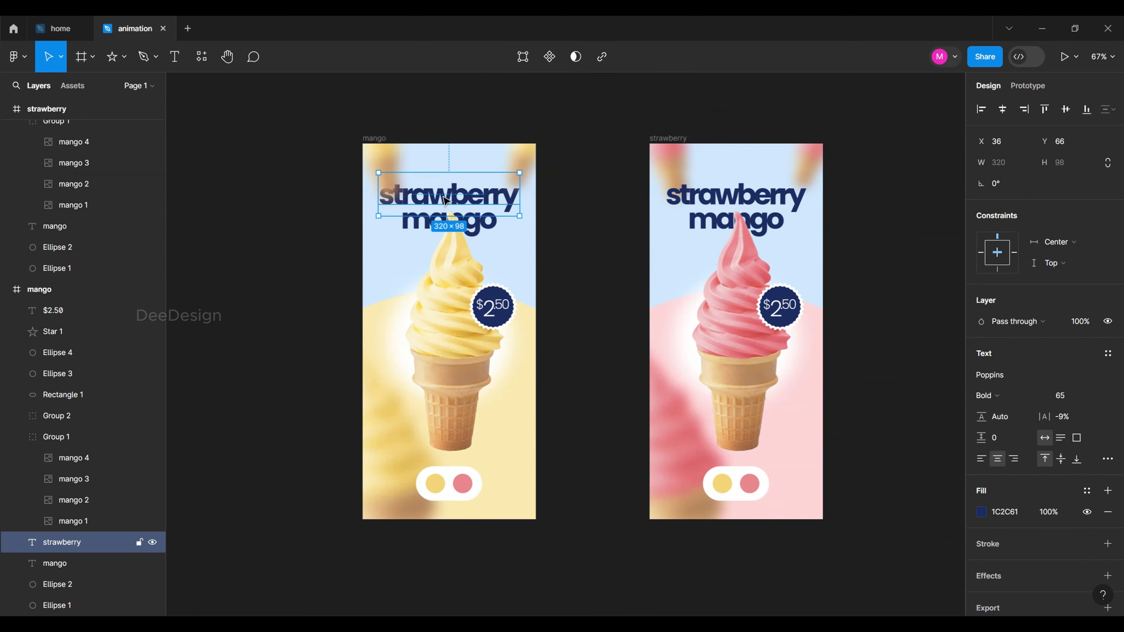
{"action": "scroll", "coordinate": [446, 201], "scroll_direction": "up", "scroll_amount": 5, "text": "ctrl"}
{"action": "scroll", "coordinate": [1068, 468], "scroll_direction": "down", "scroll_amount": 2}
{"action": "type", "text": "0"}
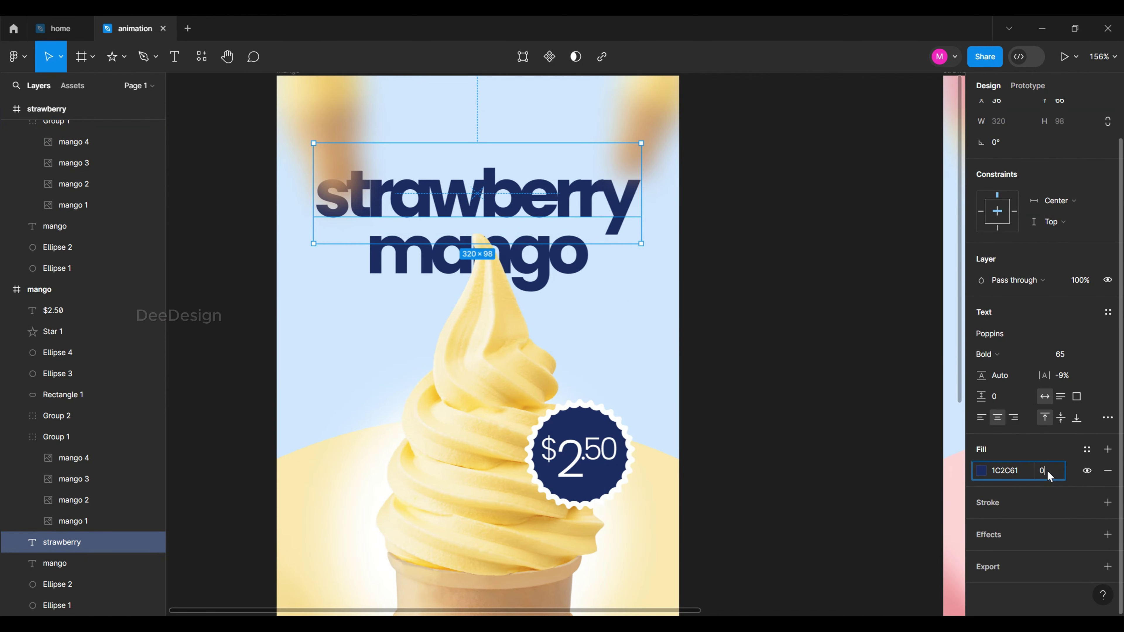
{"action": "key", "text": "Return"}
{"action": "key", "text": "shift+1"}
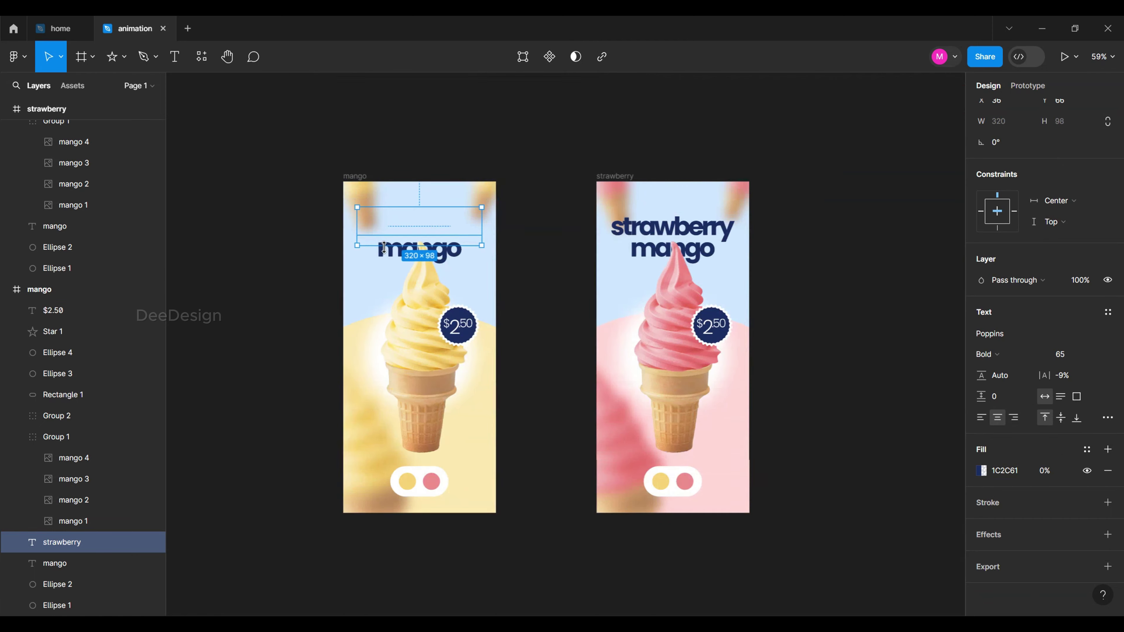
{"action": "left_click", "coordinate": [714, 236]}
{"action": "scroll", "coordinate": [710, 242], "scroll_direction": "up", "scroll_amount": 3, "text": "ctrl"}
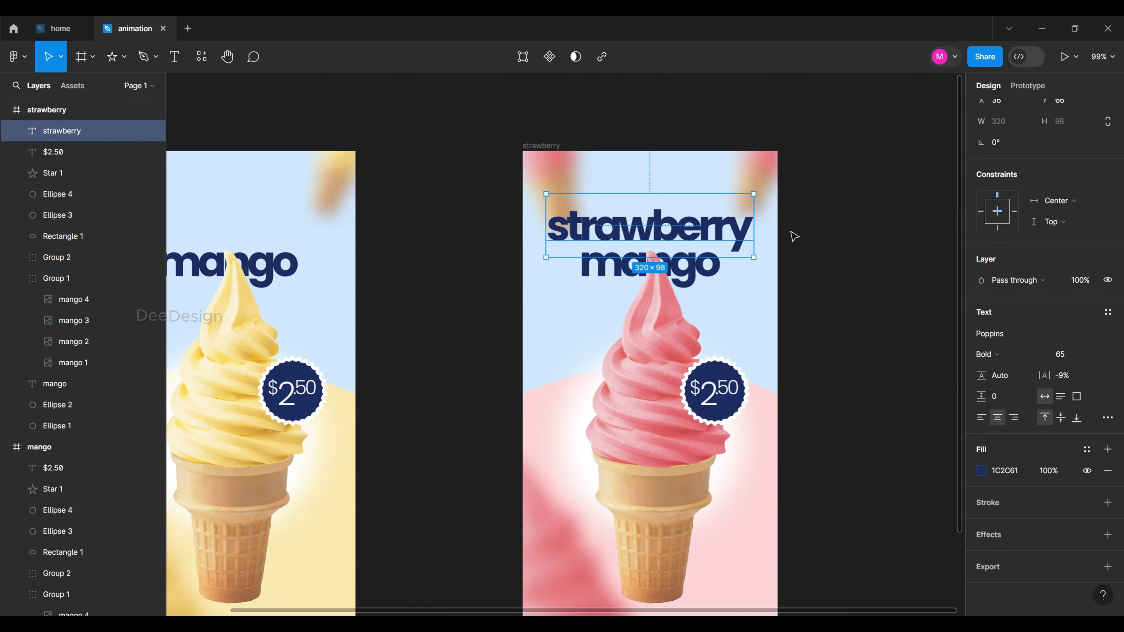
Lower the strawberry heading into the title spot and move its layer just above mango.
{"action": "key", "text": "shift+Down"}
{"action": "key", "text": "shift+Down"}
{"action": "key", "text": "shift+Down"}
{"action": "key", "text": "shift+Down"}
{"action": "key", "text": "shift+Down"}
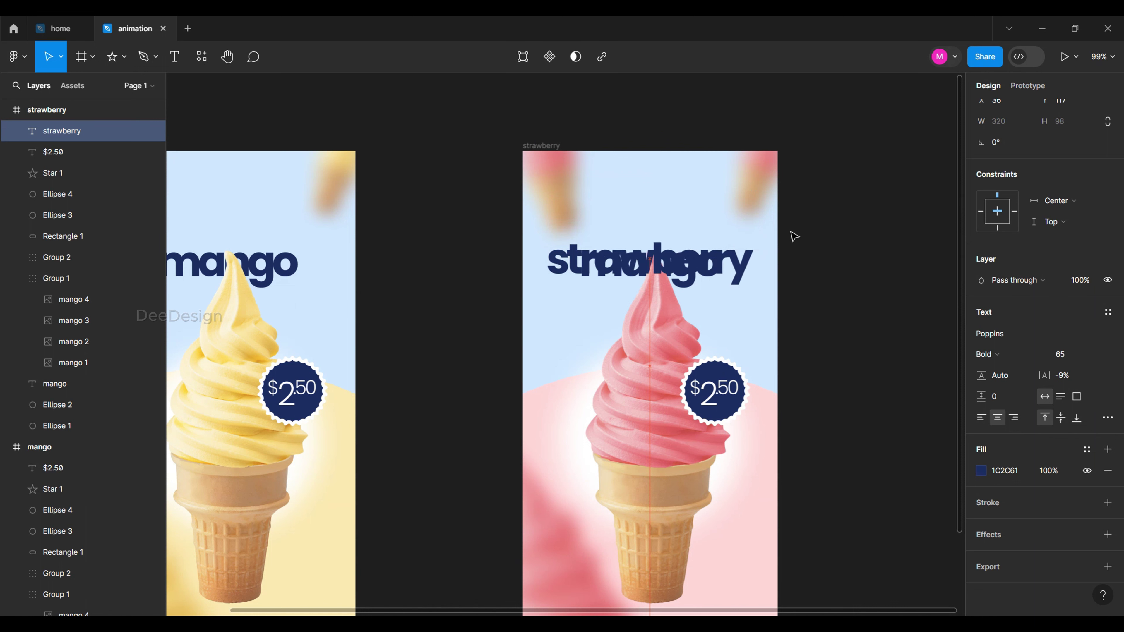
{"action": "key", "text": "Down"}
{"action": "key", "text": "Down"}
{"action": "key", "text": "Down"}
{"action": "key", "text": "Down"}
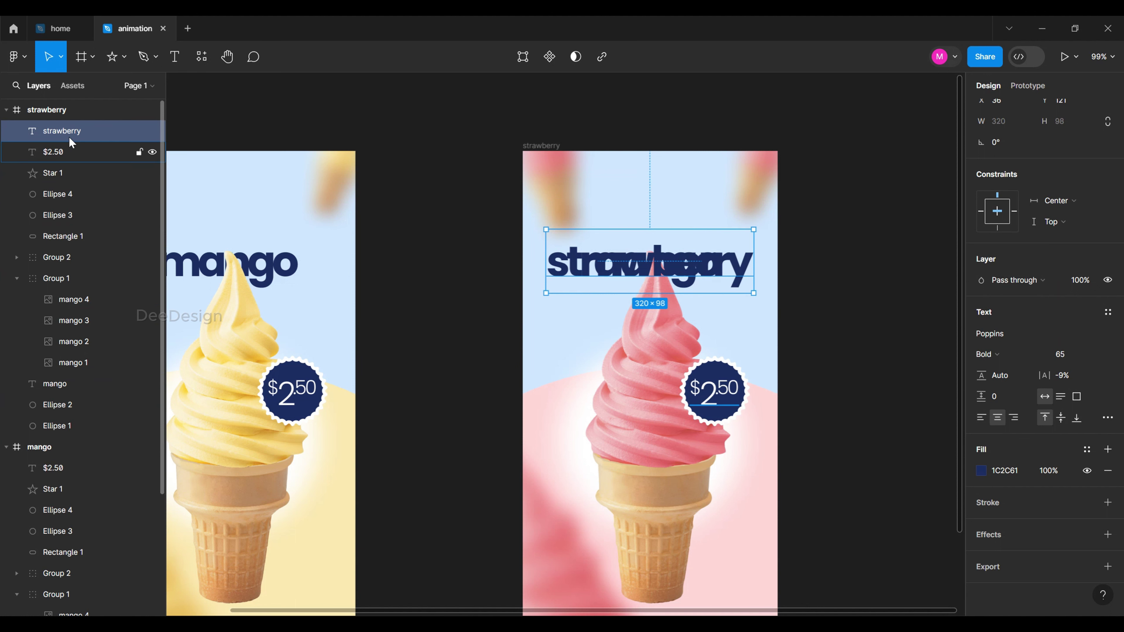
{"action": "left_click_drag", "start_coordinate": [70, 134], "coordinate": [67, 375]}
Move the strawberry screen's mango heading down and set its fill opacity to 0%.
{"action": "left_click", "coordinate": [56, 384]}
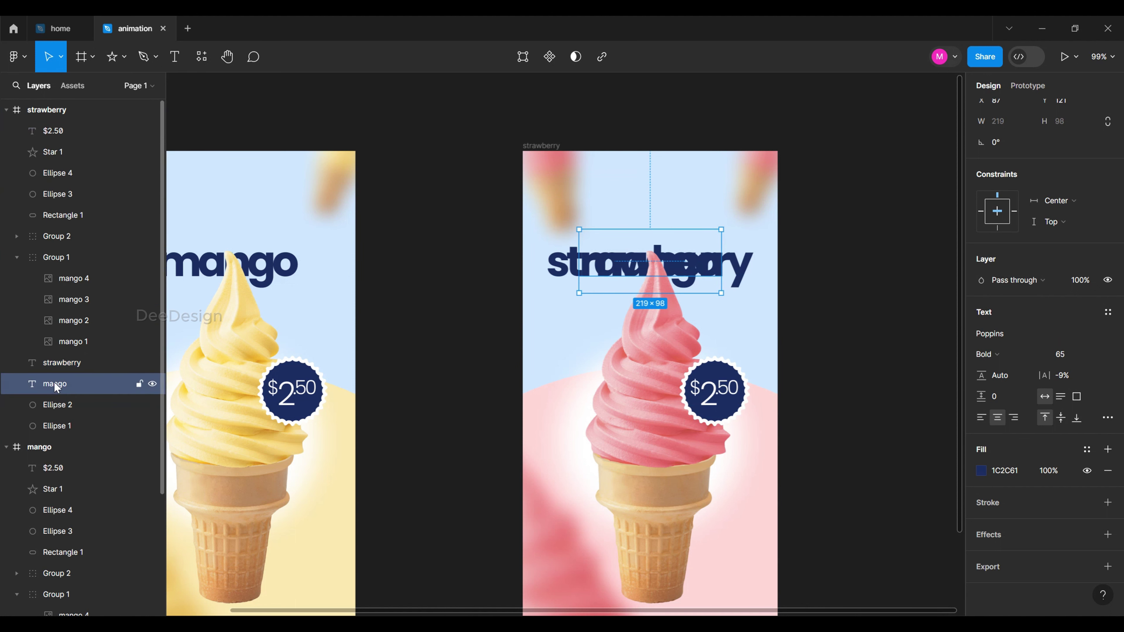
{"action": "key", "text": "shift+Down"}
{"action": "key", "text": "shift+Down"}
{"action": "key", "text": "shift+Down"}
{"action": "key", "text": "shift+Down"}
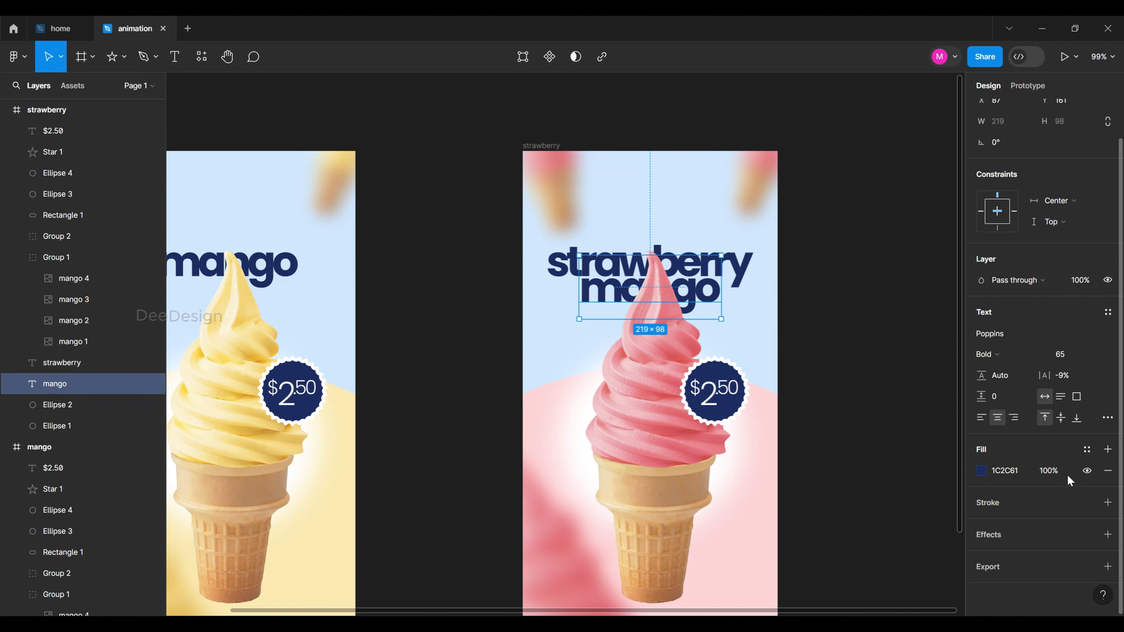
{"action": "type", "text": "0"}
{"action": "key", "text": "Return"}
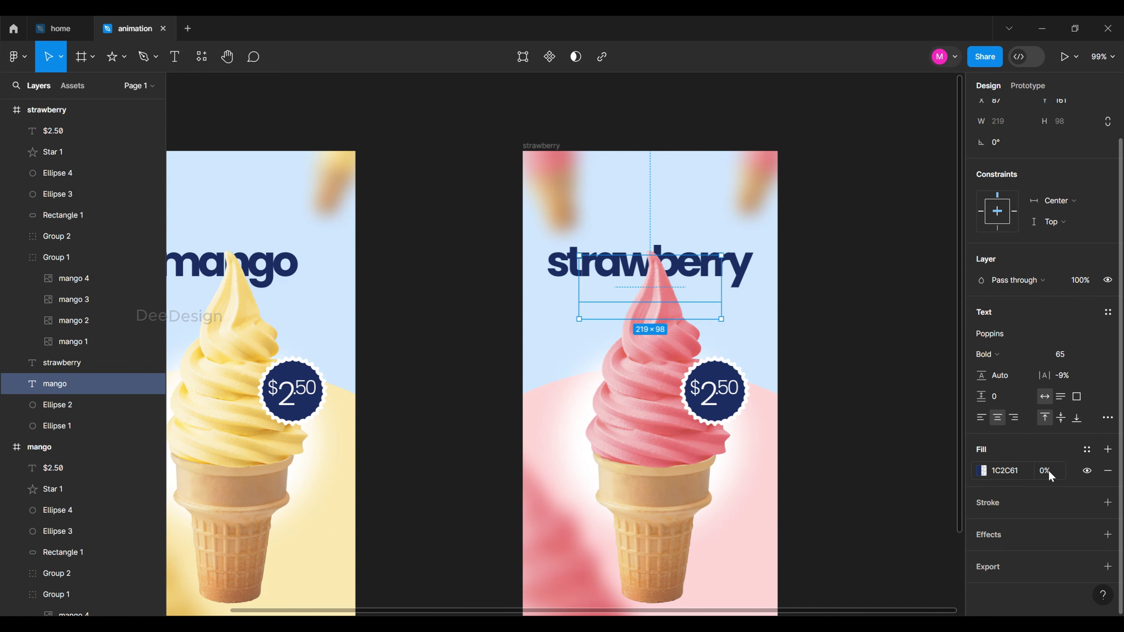
{"action": "left_click", "coordinate": [287, 273]}
{"action": "left_click", "coordinate": [265, 239]}
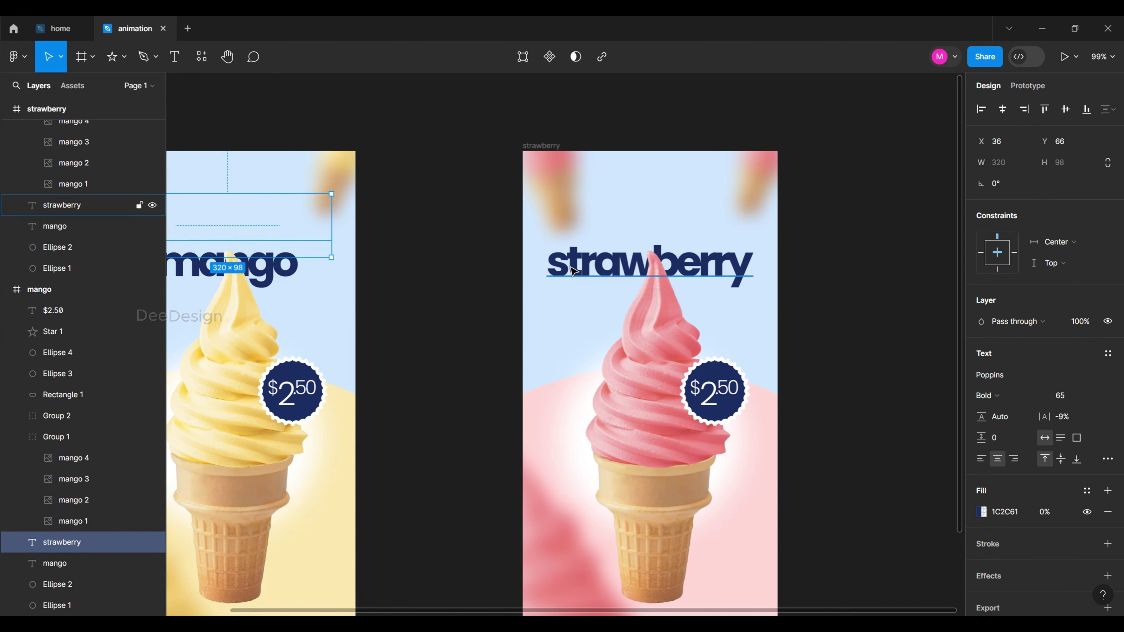
{"action": "scroll", "coordinate": [875, 220], "scroll_direction": "down", "scroll_amount": 5}
{"action": "scroll", "coordinate": [876, 220], "scroll_direction": "up", "scroll_amount": 4}
Draw a 68×68 four-point star with rounded corners and 32% ratio on the mango screen.
{"action": "scroll", "coordinate": [875, 220], "scroll_direction": "down", "scroll_amount": 2}
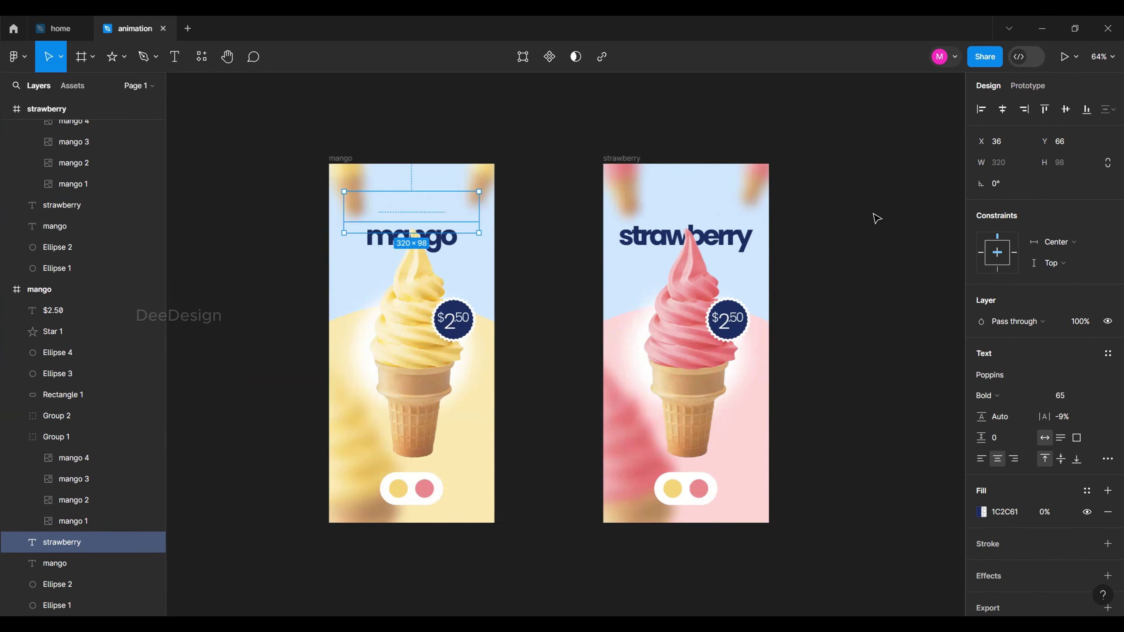
{"action": "left_click", "coordinate": [765, 221]}
{"action": "scroll", "coordinate": [766, 221], "scroll_direction": "up", "scroll_amount": 6}
{"action": "left_click", "coordinate": [381, 246]}
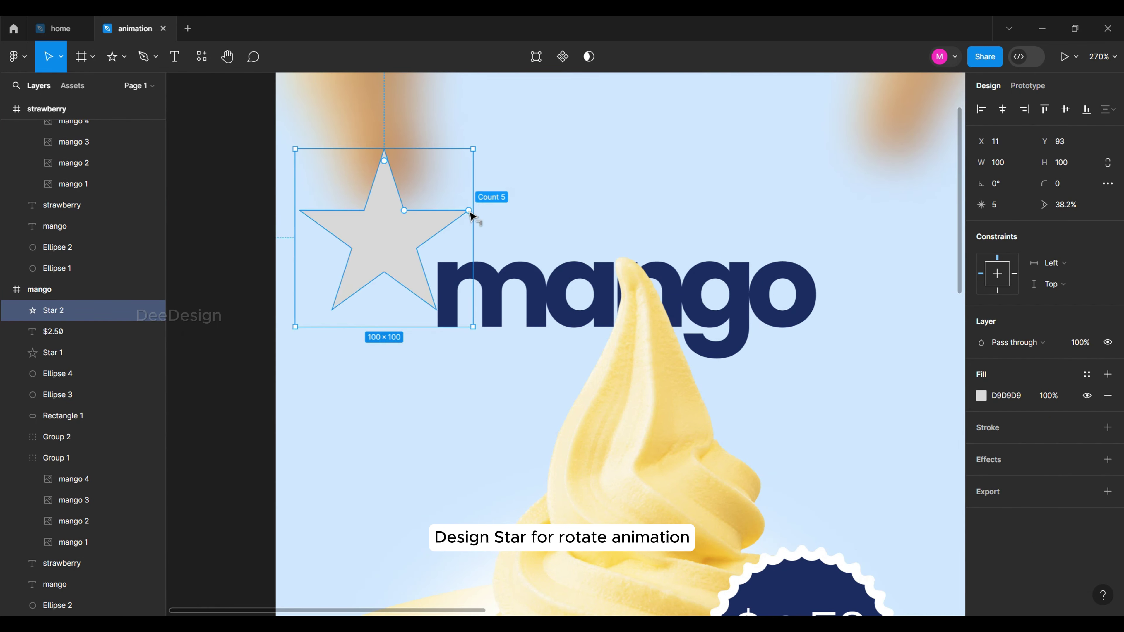
{"action": "left_click_drag", "start_coordinate": [464, 214], "coordinate": [461, 215]}
{"action": "left_click_drag", "start_coordinate": [384, 163], "coordinate": [388, 237]}
{"action": "left_click_drag", "start_coordinate": [462, 160], "coordinate": [434, 188]}
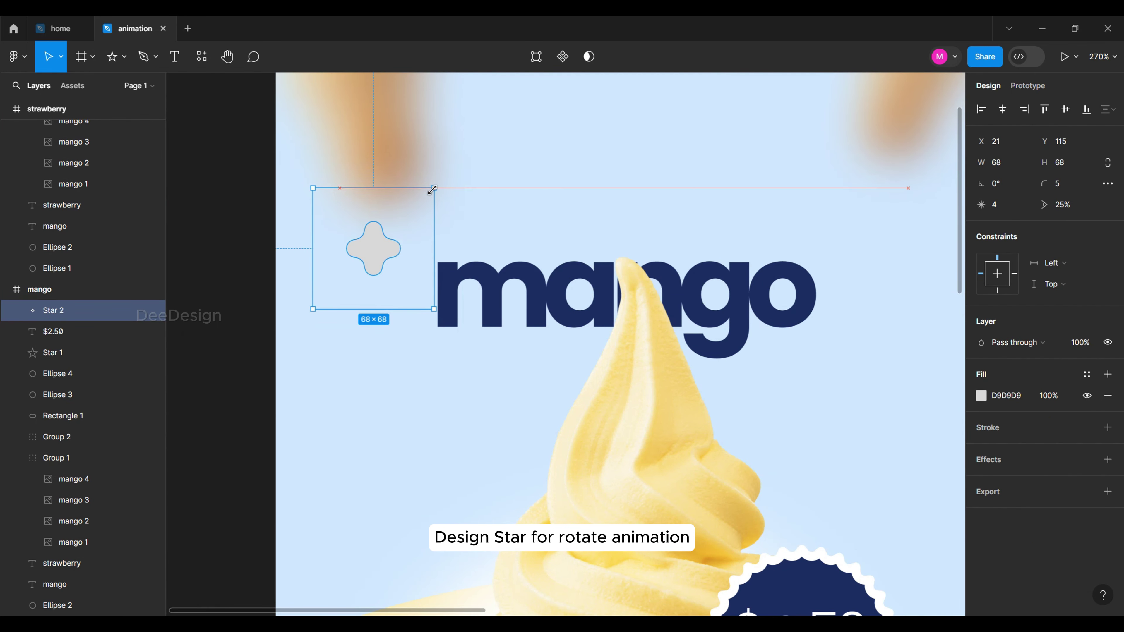
{"action": "left_click_drag", "start_coordinate": [383, 238], "coordinate": [387, 235]}
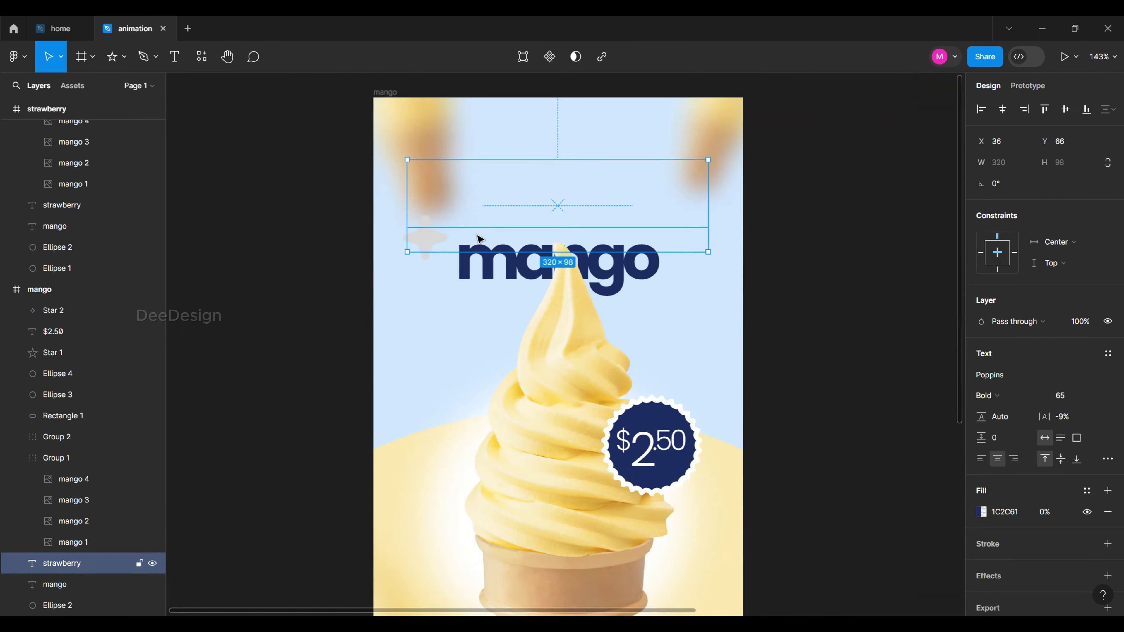
{"action": "scroll", "coordinate": [416, 237], "scroll_direction": "down", "scroll_amount": 5}
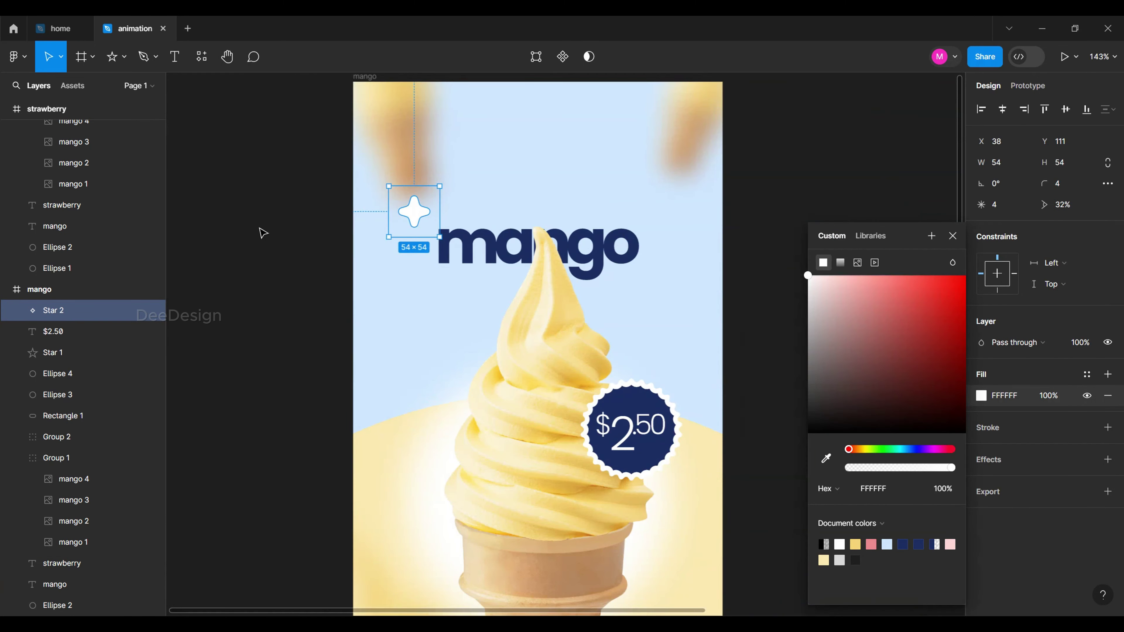
{"action": "left_click", "coordinate": [291, 226]}
Reorder the white Star 2 within the mango screen's layers.
{"action": "scroll", "coordinate": [291, 225], "scroll_direction": "down", "scroll_amount": 3}
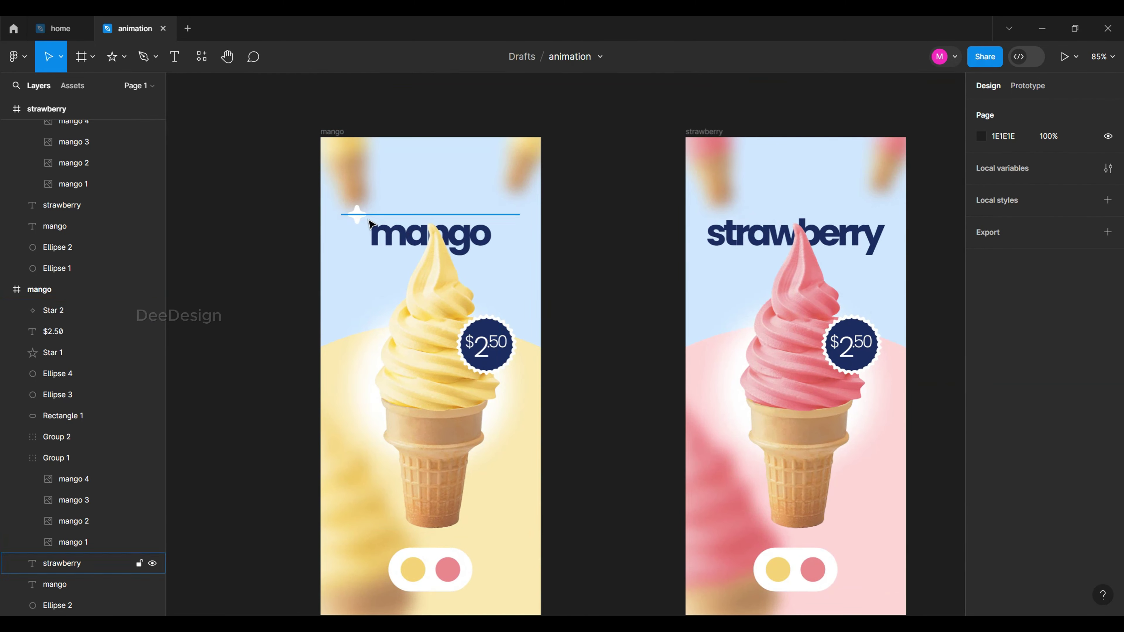
{"action": "left_click", "coordinate": [359, 215]}
{"action": "scroll", "coordinate": [328, 217], "scroll_direction": "up", "scroll_amount": 2}
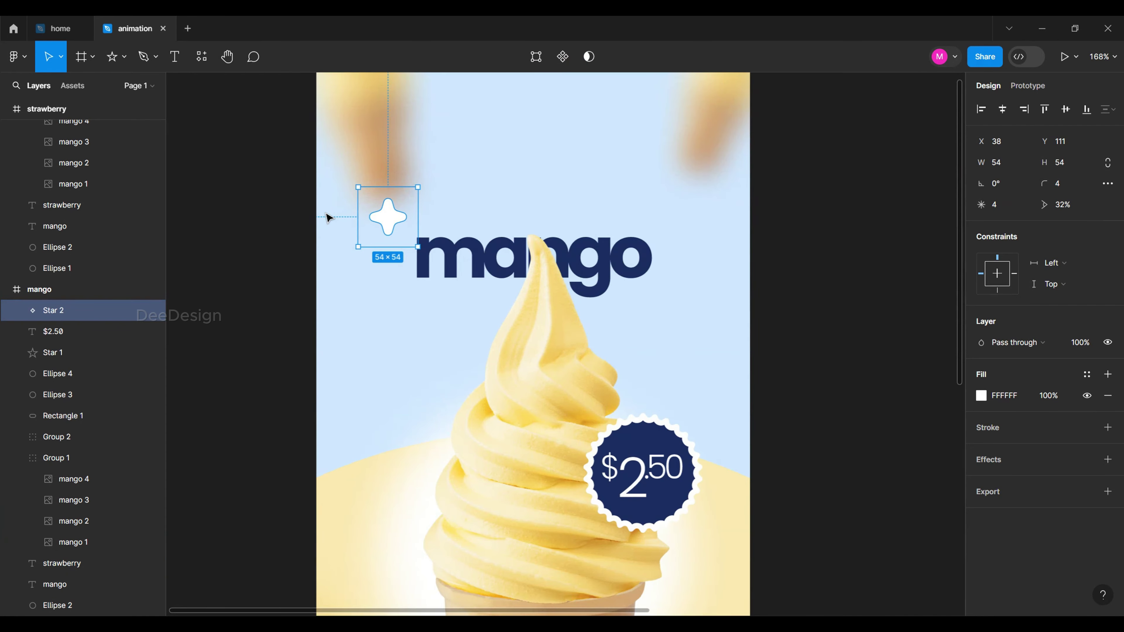
{"action": "scroll", "coordinate": [330, 213], "scroll_direction": "down", "scroll_amount": 3}
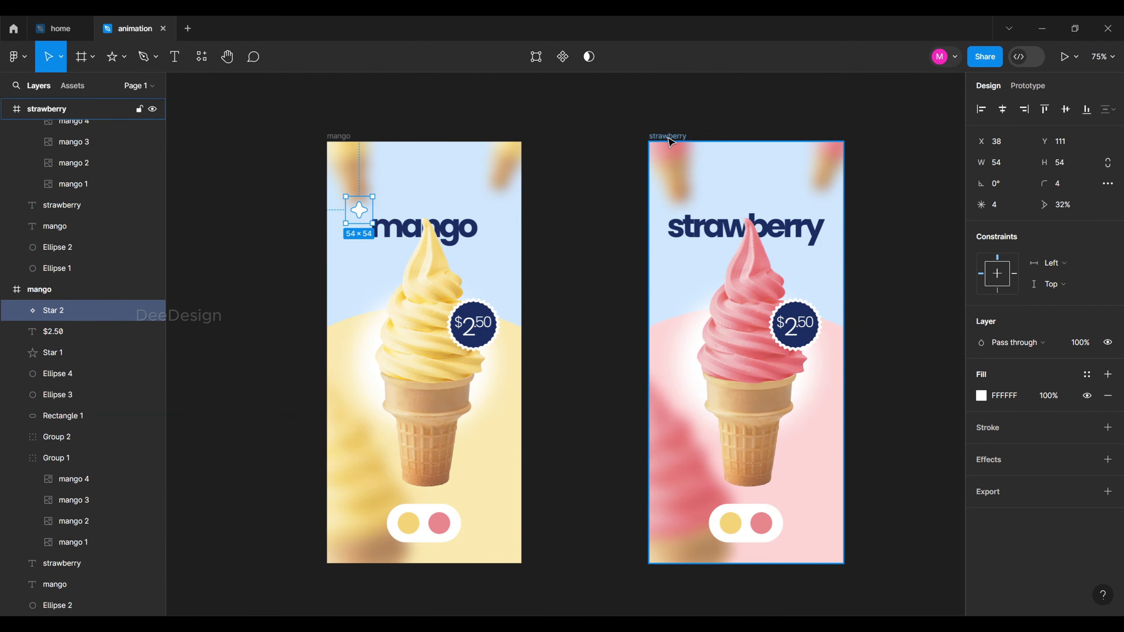
{"action": "left_click_drag", "start_coordinate": [78, 317], "coordinate": [91, 566]}
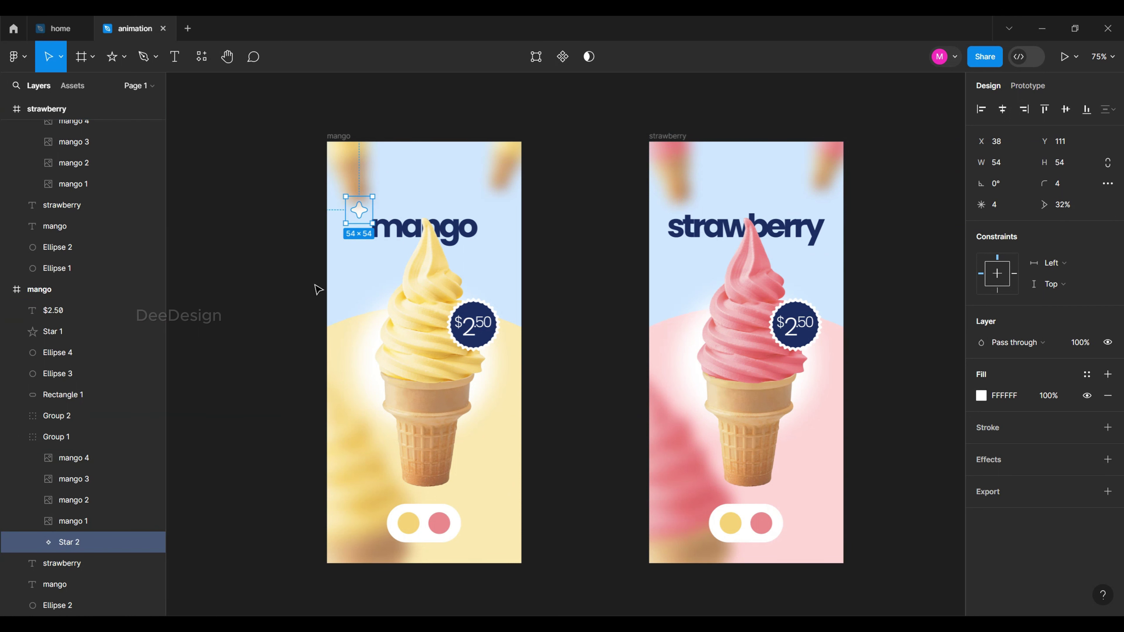
{"action": "scroll", "coordinate": [358, 222], "scroll_direction": "up", "scroll_amount": 5}
{"action": "scroll", "coordinate": [361, 219], "scroll_direction": "down", "scroll_amount": 3}
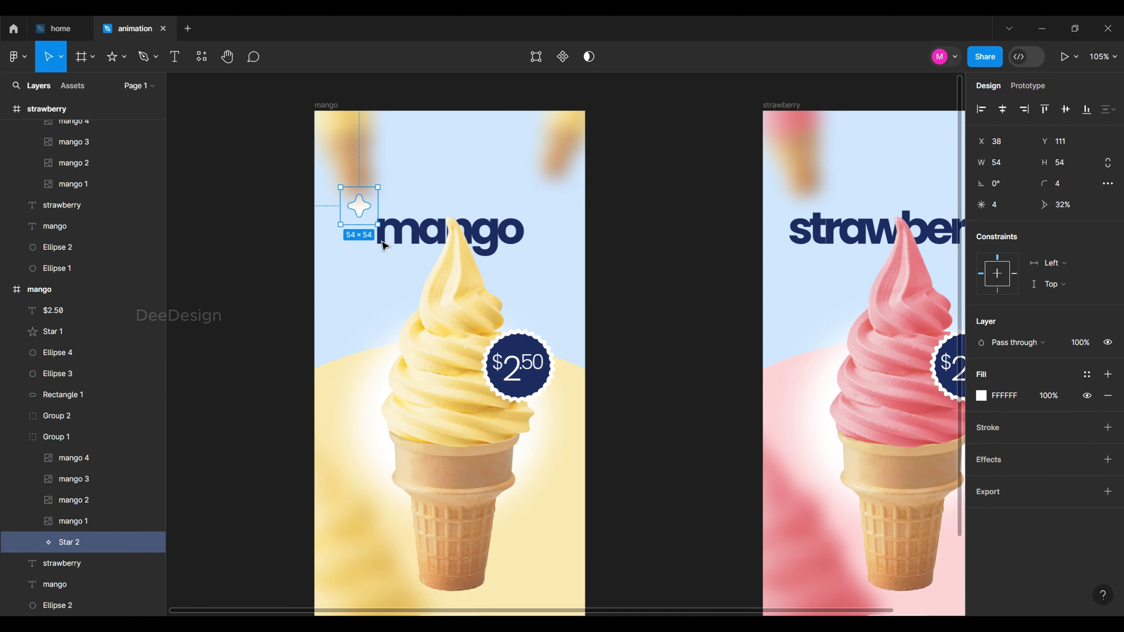
{"action": "scroll", "coordinate": [261, 248], "scroll_direction": "down", "scroll_amount": 4}
{"action": "scroll", "coordinate": [582, 217], "scroll_direction": "up", "scroll_amount": 2}
{"action": "scroll", "coordinate": [582, 217], "scroll_direction": "up", "scroll_amount": 3}
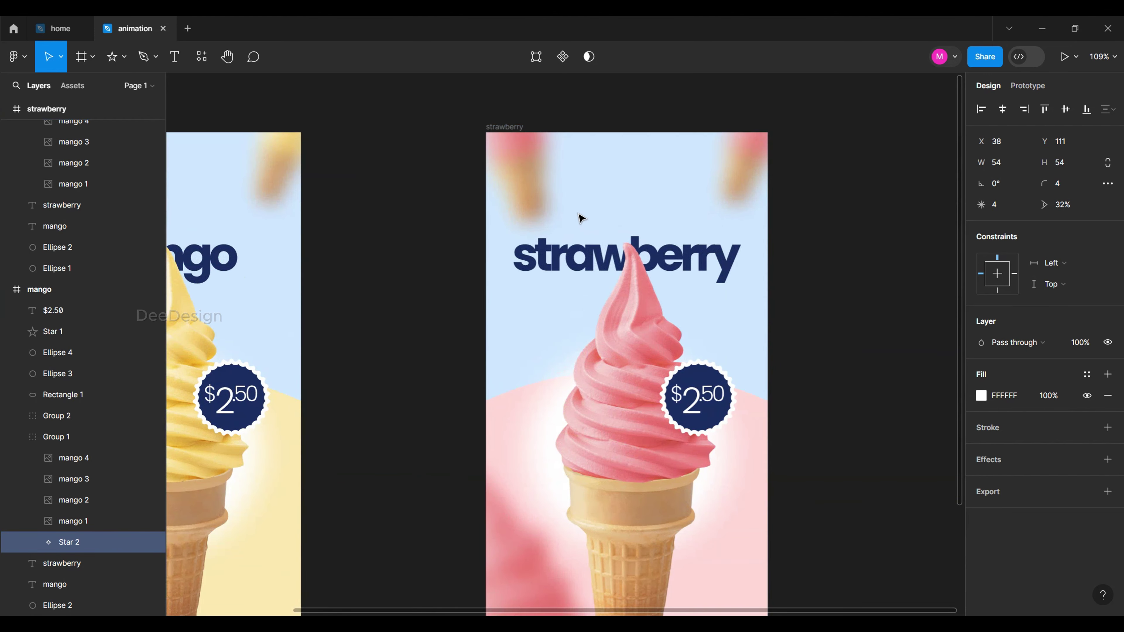
Paste the star into the strawberry screen and nudge it left.
{"action": "left_click", "coordinate": [555, 252]}
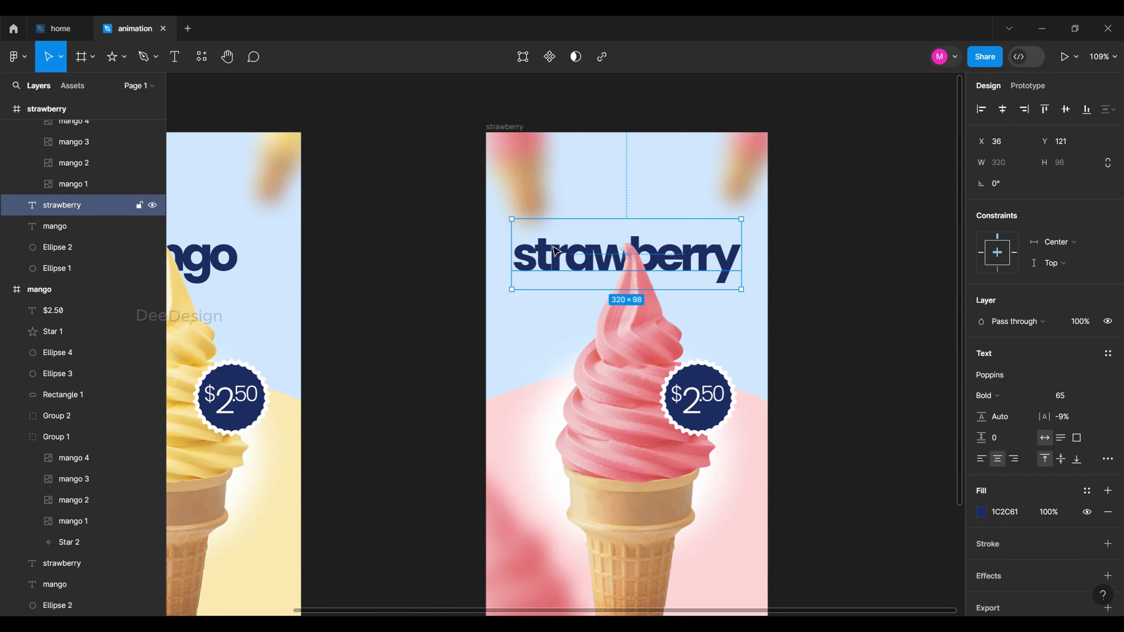
{"action": "key", "text": "ctrl+v"}
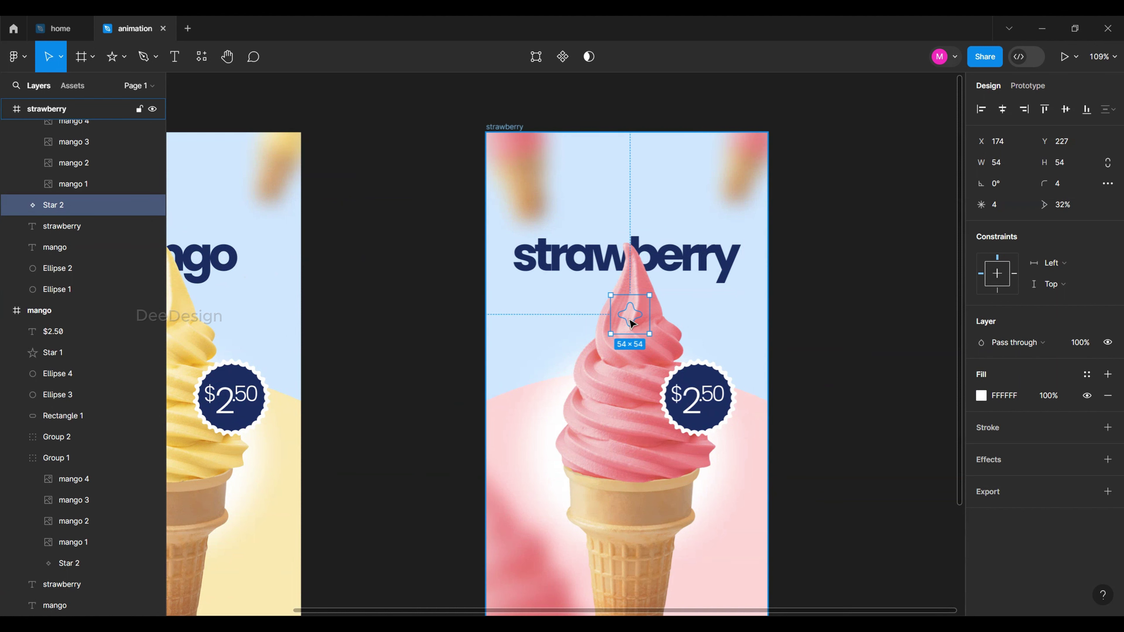
{"action": "key", "text": "ctrl+z"}
{"action": "key", "text": "ctrl+v"}
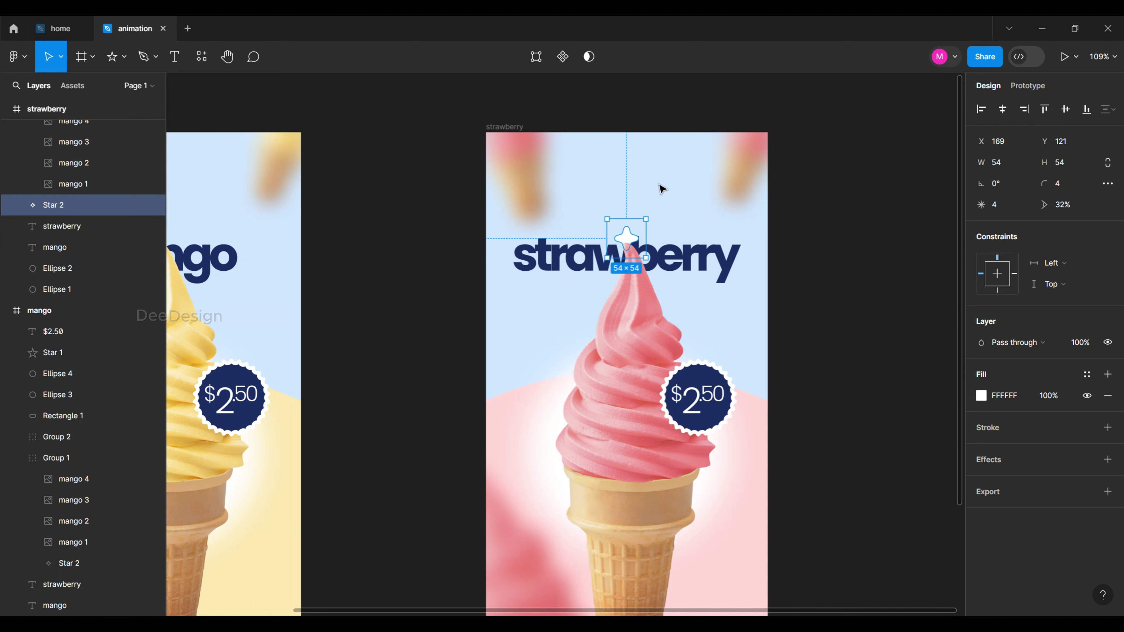
{"action": "key", "text": "shift+Left"}
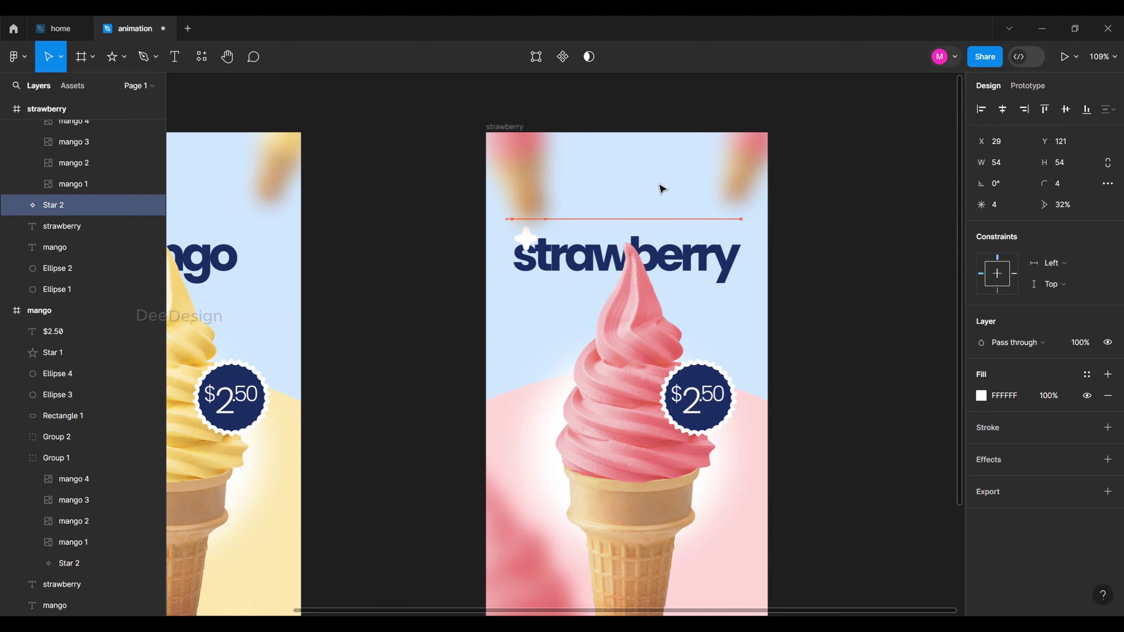
{"action": "scroll", "coordinate": [667, 192], "scroll_direction": "down", "scroll_amount": 5}
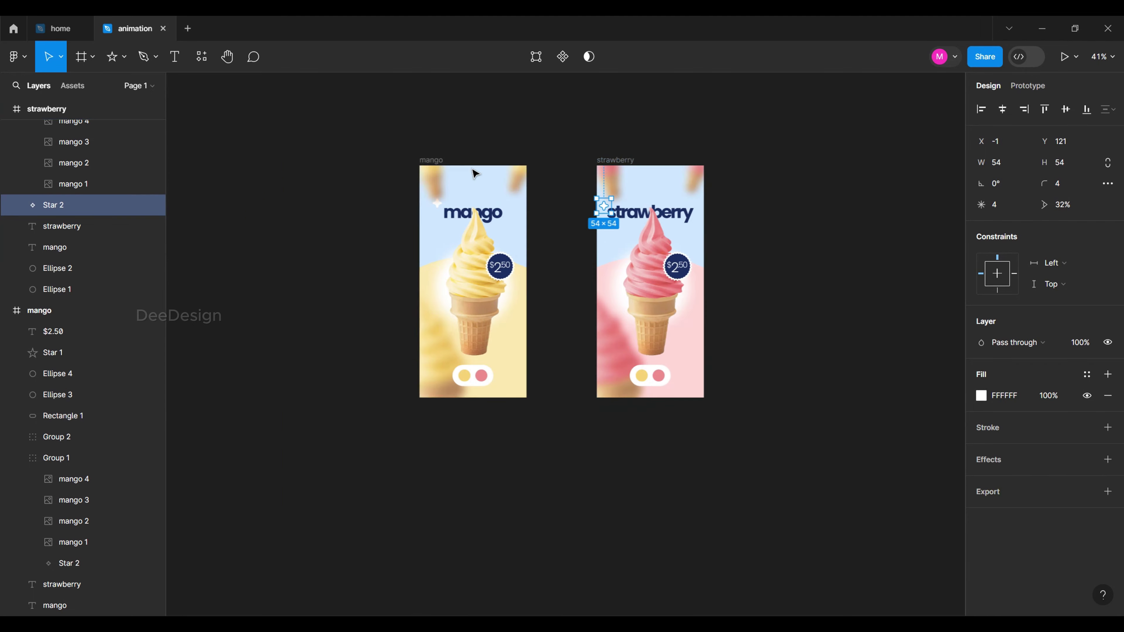
{"action": "scroll", "coordinate": [474, 170], "scroll_direction": "up", "scroll_amount": 3}
Align the sparkle stars on both screens along their tops.
{"action": "left_click", "coordinate": [402, 224]}
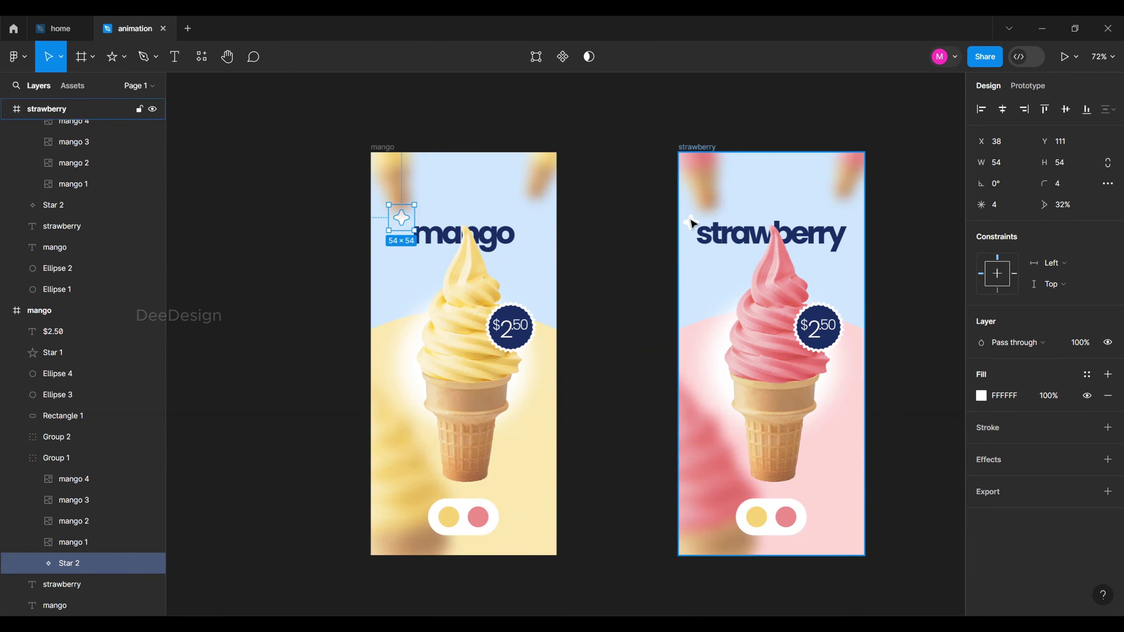
{"action": "left_click", "coordinate": [691, 228], "text": "shift"}
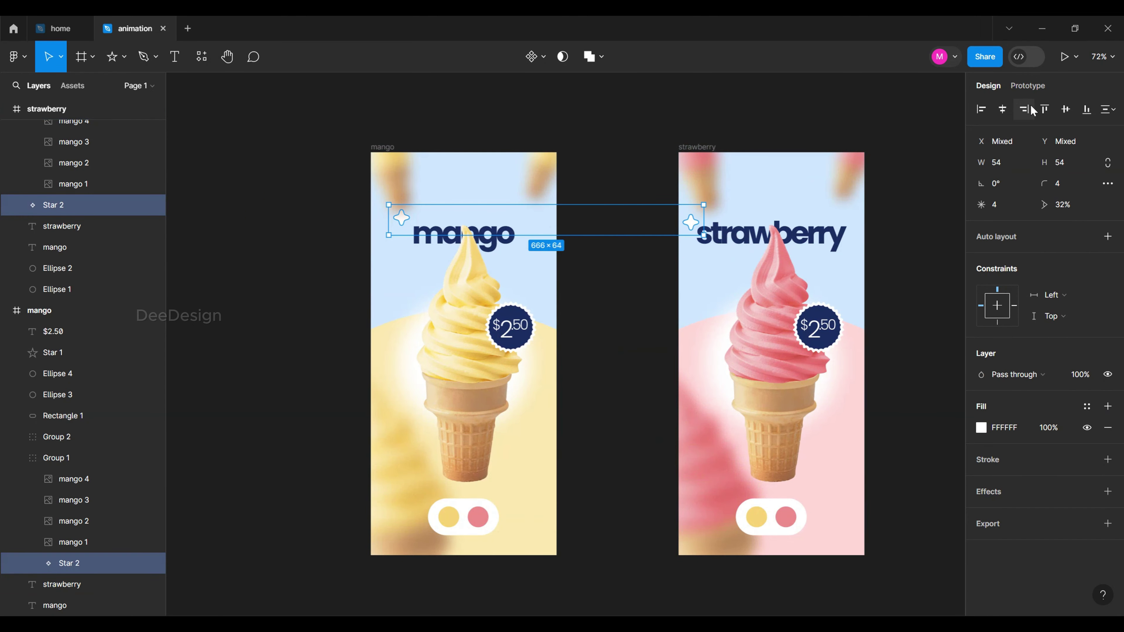
{"action": "left_click", "coordinate": [1046, 109]}
{"action": "scroll", "coordinate": [710, 201], "scroll_direction": "up", "scroll_amount": 5}
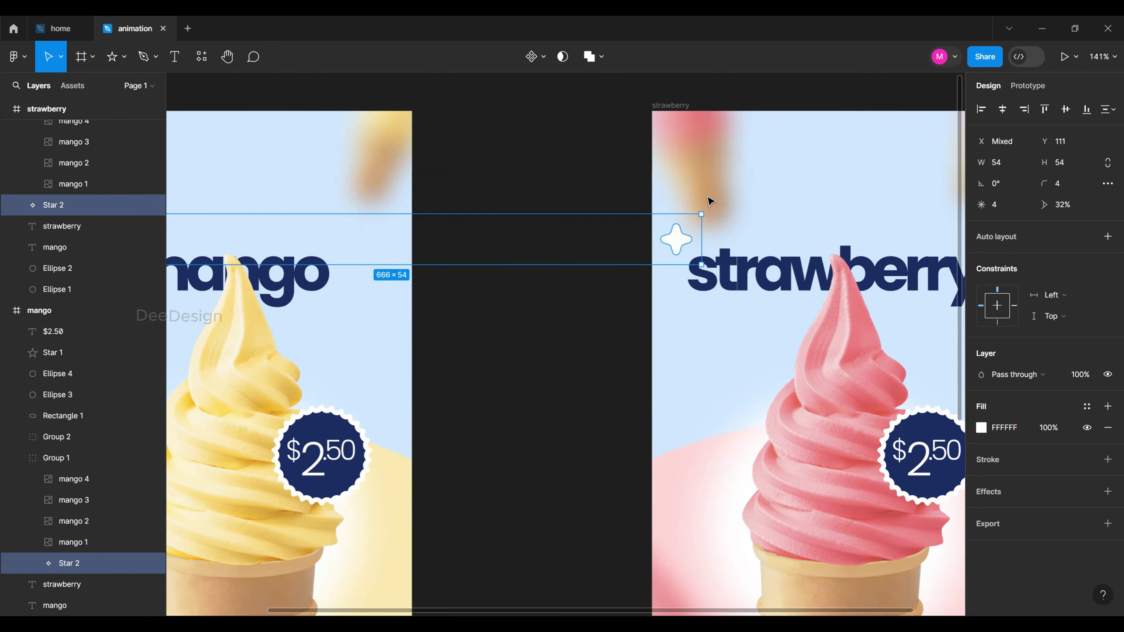
{"action": "left_click", "coordinate": [578, 173]}
{"action": "scroll", "coordinate": [628, 191], "scroll_direction": "down", "scroll_amount": 5}
{"action": "scroll", "coordinate": [637, 208], "scroll_direction": "up", "scroll_amount": 3}
{"action": "scroll", "coordinate": [633, 220], "scroll_direction": "up", "scroll_amount": 3}
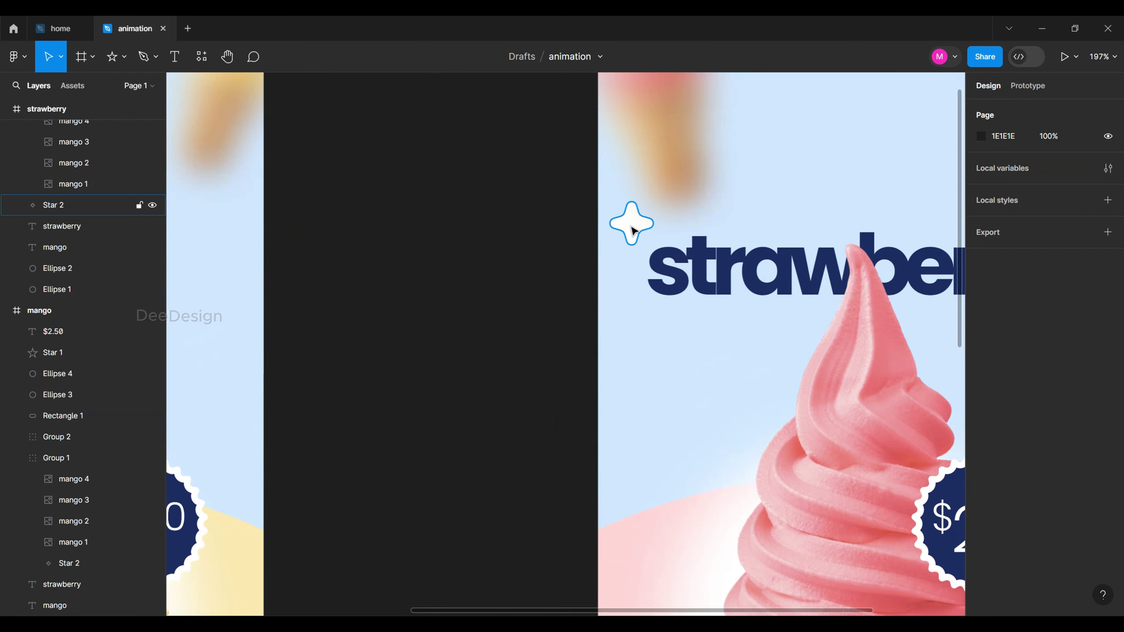
Rotate the strawberry screen's star to -90°.
{"action": "left_click", "coordinate": [633, 226]}
{"action": "mouse_move", "coordinate": [677, 193]}
{"action": "left_mouse_down"}
{"action": "mouse_move", "coordinate": [685, 231]}
{"action": "mouse_move", "coordinate": [667, 255]}
{"action": "left_mouse_up"}
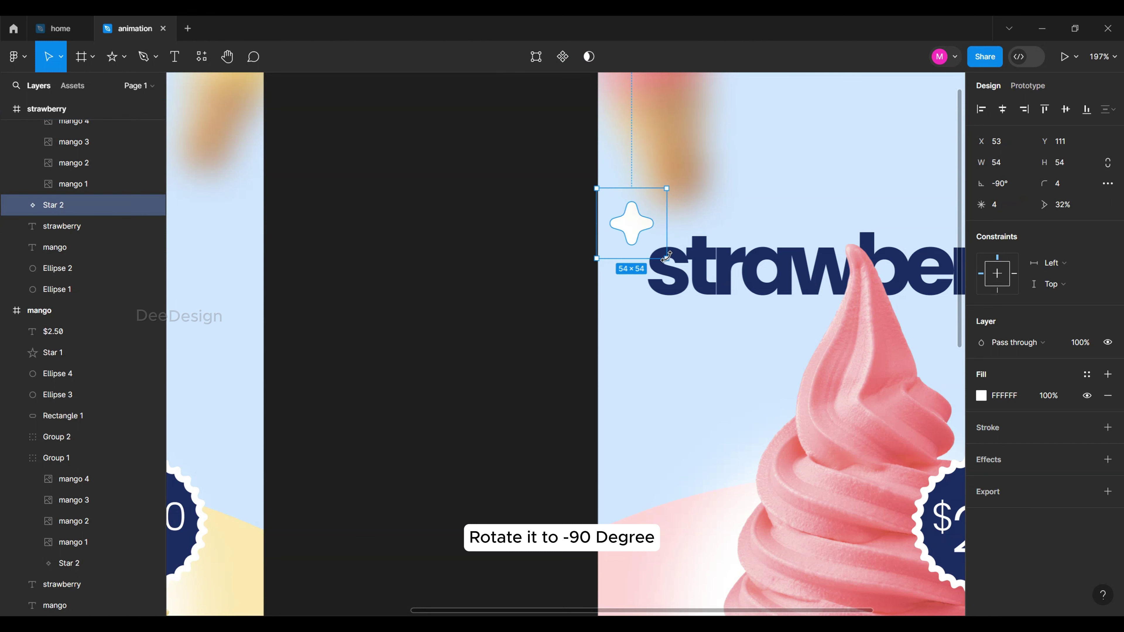
{"action": "left_click", "coordinate": [513, 240]}
{"action": "scroll", "coordinate": [611, 235], "scroll_direction": "down", "scroll_amount": 2}
{"action": "scroll", "coordinate": [604, 236], "scroll_direction": "down", "scroll_amount": 5}
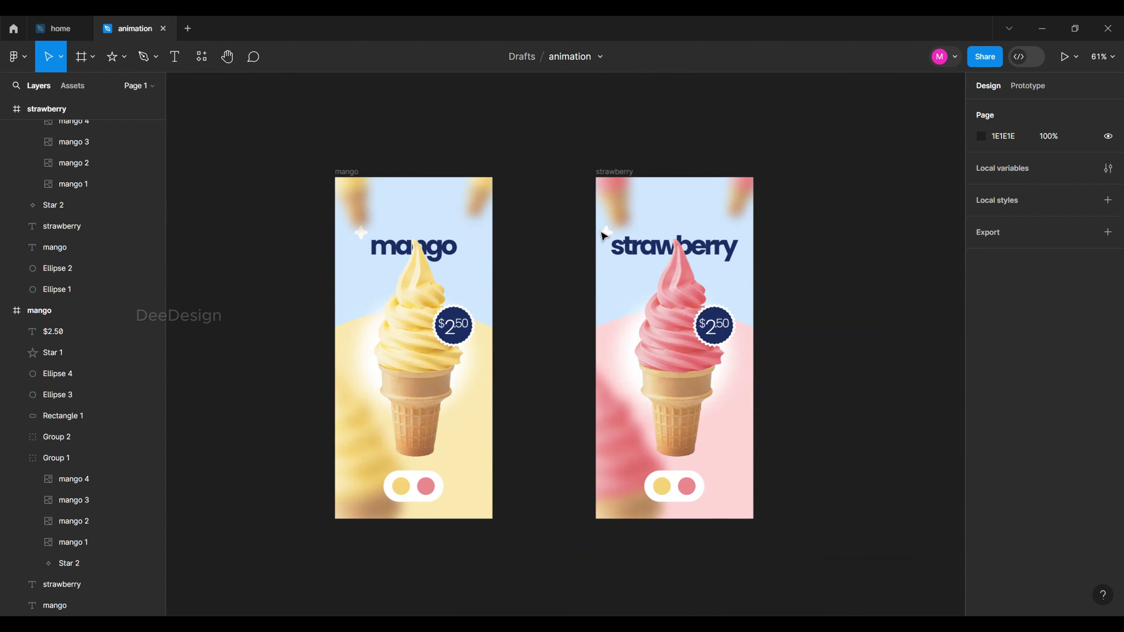
{"action": "scroll", "coordinate": [545, 290], "scroll_direction": "up", "scroll_amount": 1}
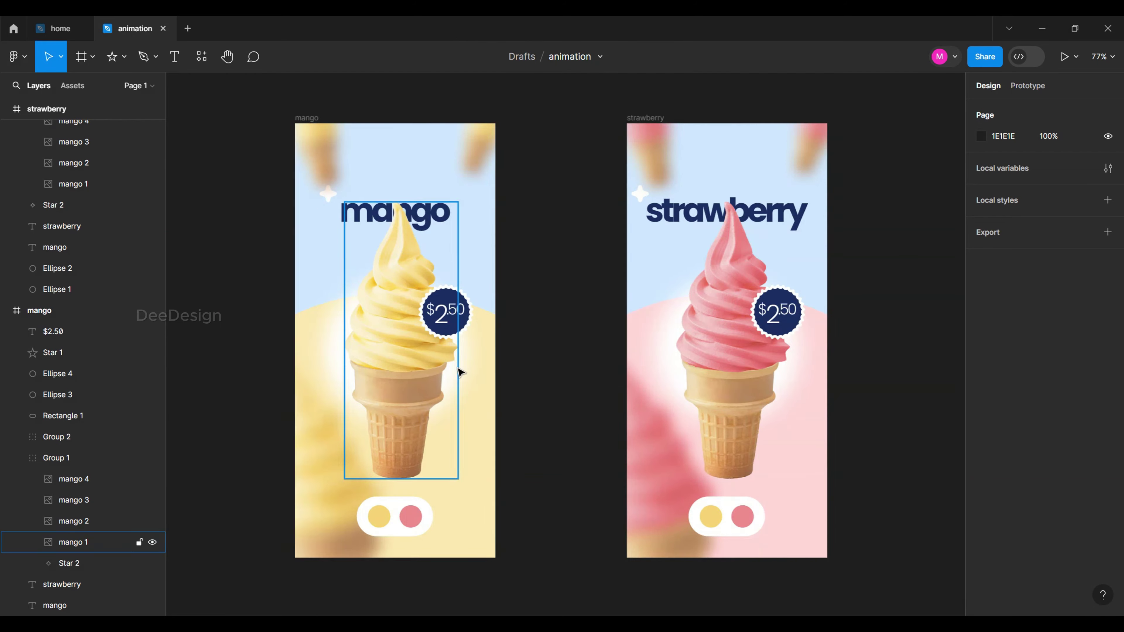
Give the mango toggle's yellow dot a 6 px white inside stroke.
{"action": "scroll", "coordinate": [389, 502], "scroll_direction": "up", "scroll_amount": 5}
{"action": "left_click", "coordinate": [439, 394]}
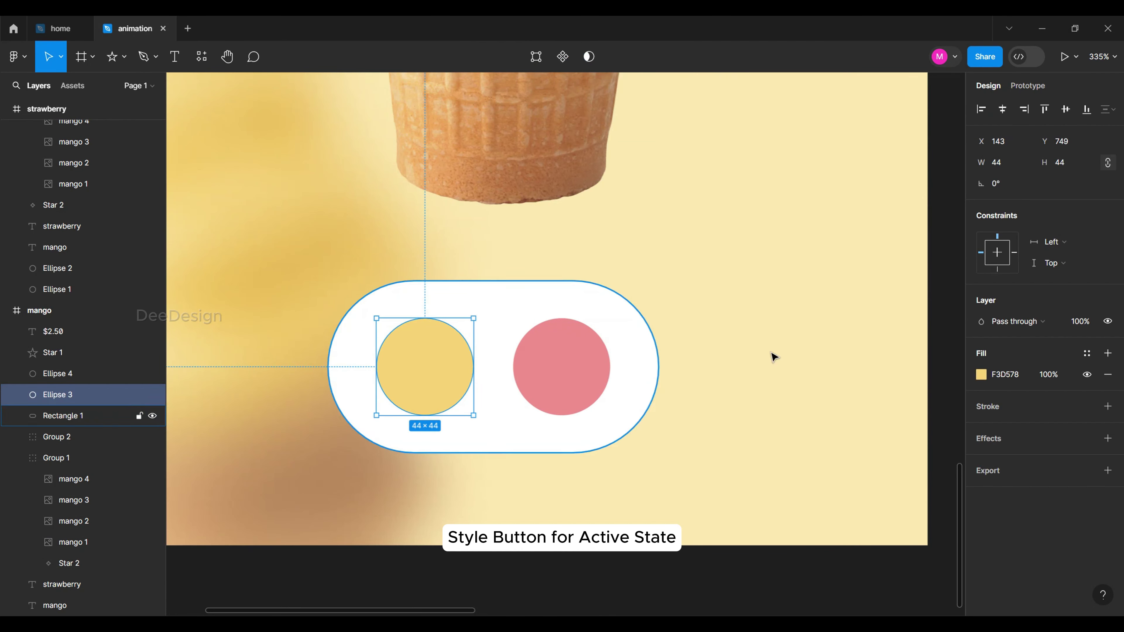
{"action": "left_click", "coordinate": [1046, 406]}
{"action": "left_click", "coordinate": [1057, 449]}
{"action": "type", "text": "6"}
{"action": "key", "text": "Tab"}
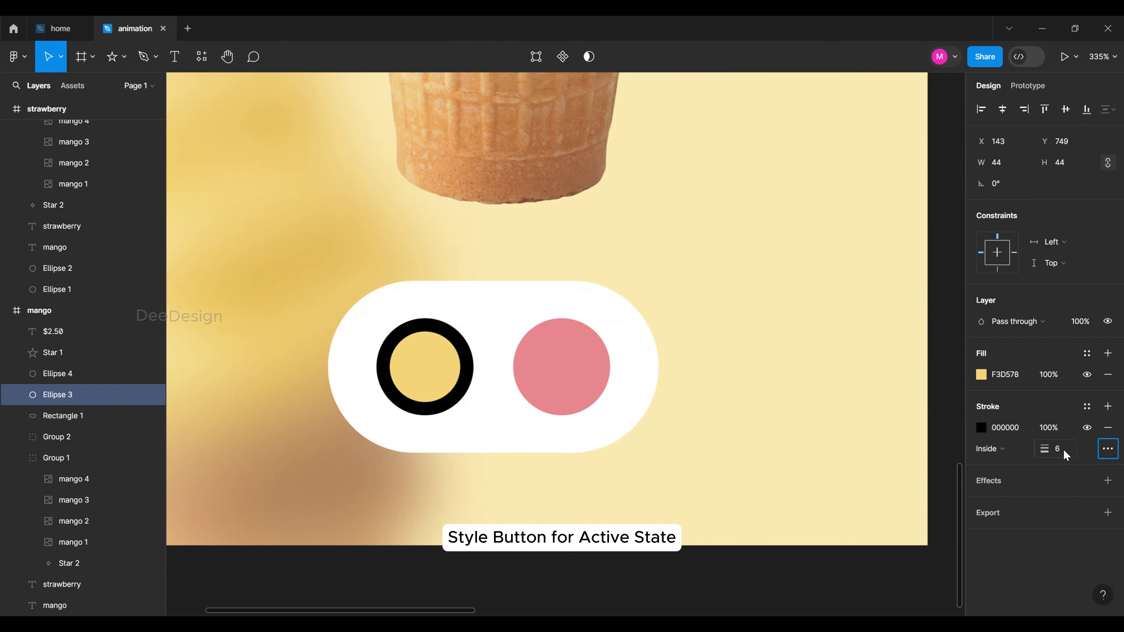
{"action": "left_click", "coordinate": [982, 427]}
{"action": "left_click", "coordinate": [816, 289]}
{"action": "left_click", "coordinate": [1010, 426]}
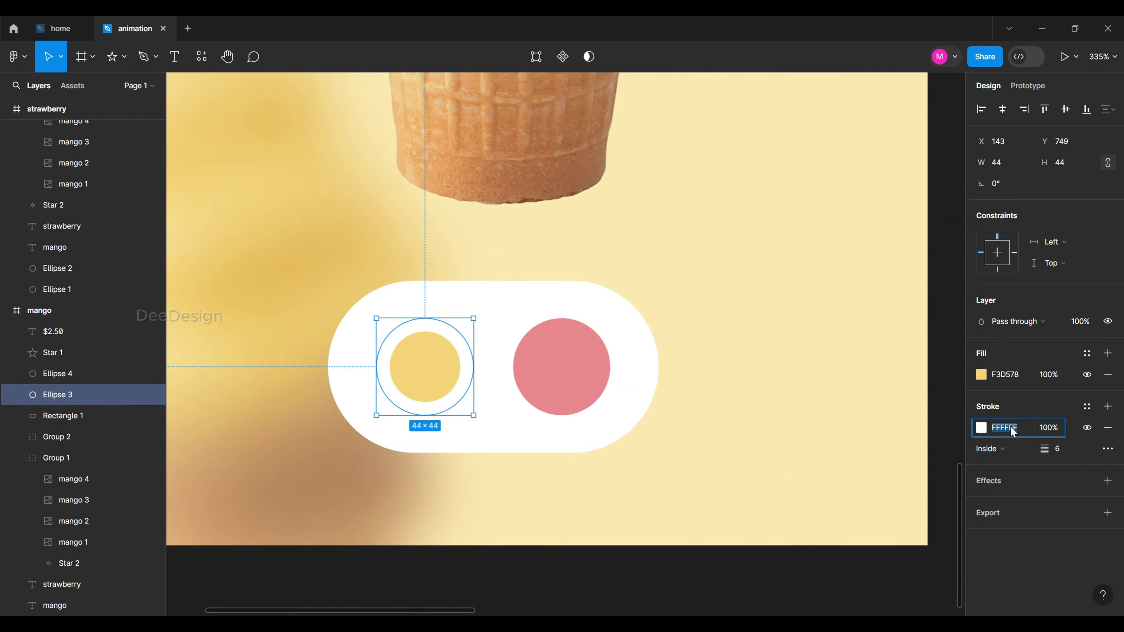
Add a soft drop shadow with blur 4 to the yellow dot.
{"action": "left_click", "coordinate": [1014, 487]}
{"action": "left_click", "coordinate": [982, 507]}
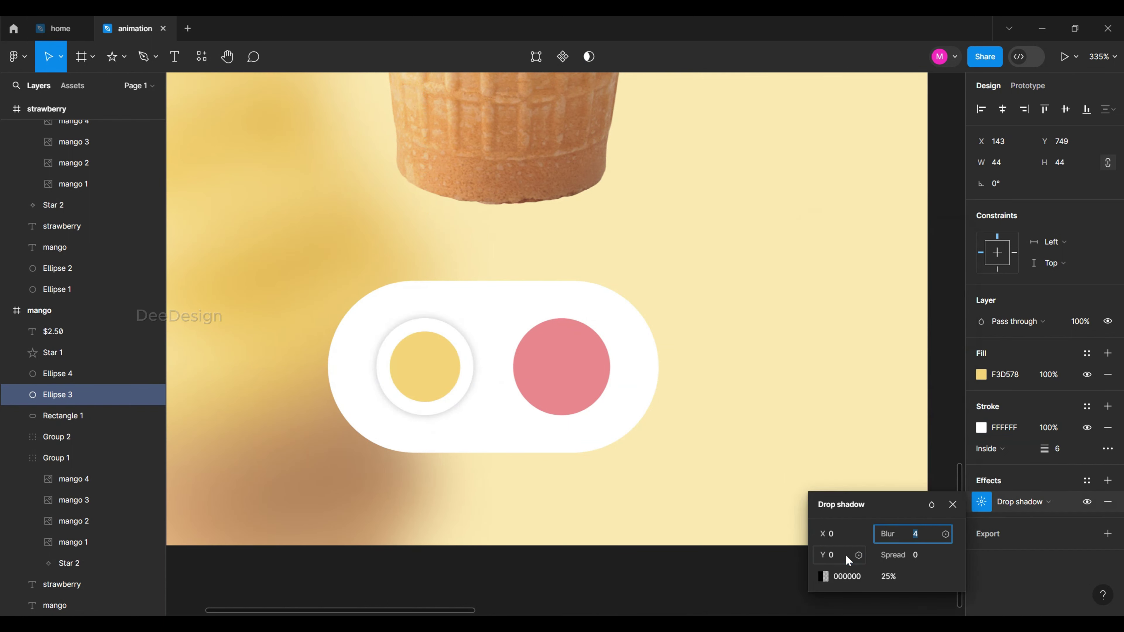
{"action": "left_click", "coordinate": [750, 401]}
{"action": "scroll", "coordinate": [502, 222], "scroll_direction": "down", "scroll_amount": 5}
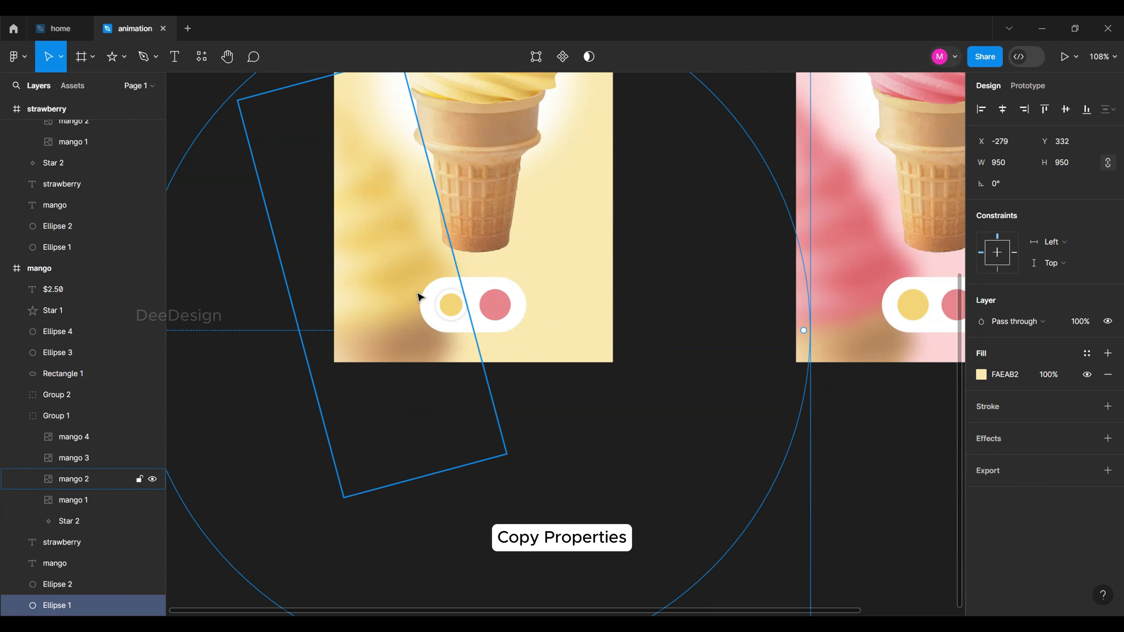
Copy Ellipse 3's properties and paste them onto the strawberry screen's pink dot.
{"action": "right_click", "coordinate": [447, 304]}
{"action": "mouse_move", "coordinate": [491, 288]}
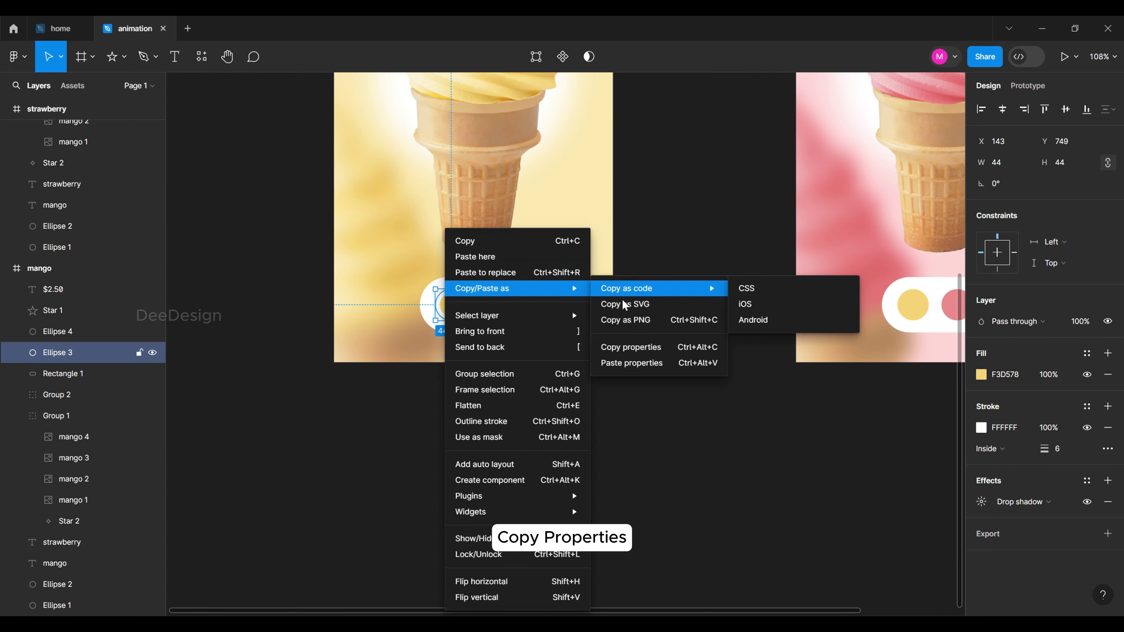
{"action": "left_click", "coordinate": [631, 347]}
{"action": "scroll", "coordinate": [332, 302], "scroll_direction": "down", "scroll_amount": 3}
{"action": "scroll", "coordinate": [635, 355], "scroll_direction": "right", "scroll_amount": 3}
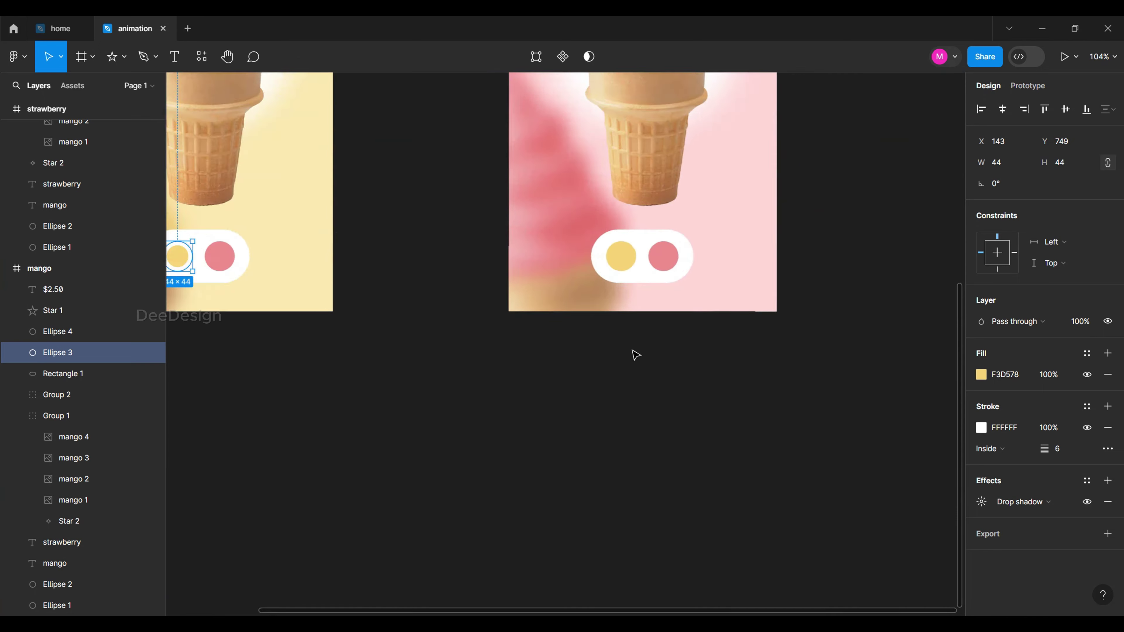
{"action": "scroll", "coordinate": [678, 221], "scroll_direction": "up", "scroll_amount": 3}
{"action": "right_click", "coordinate": [678, 224]}
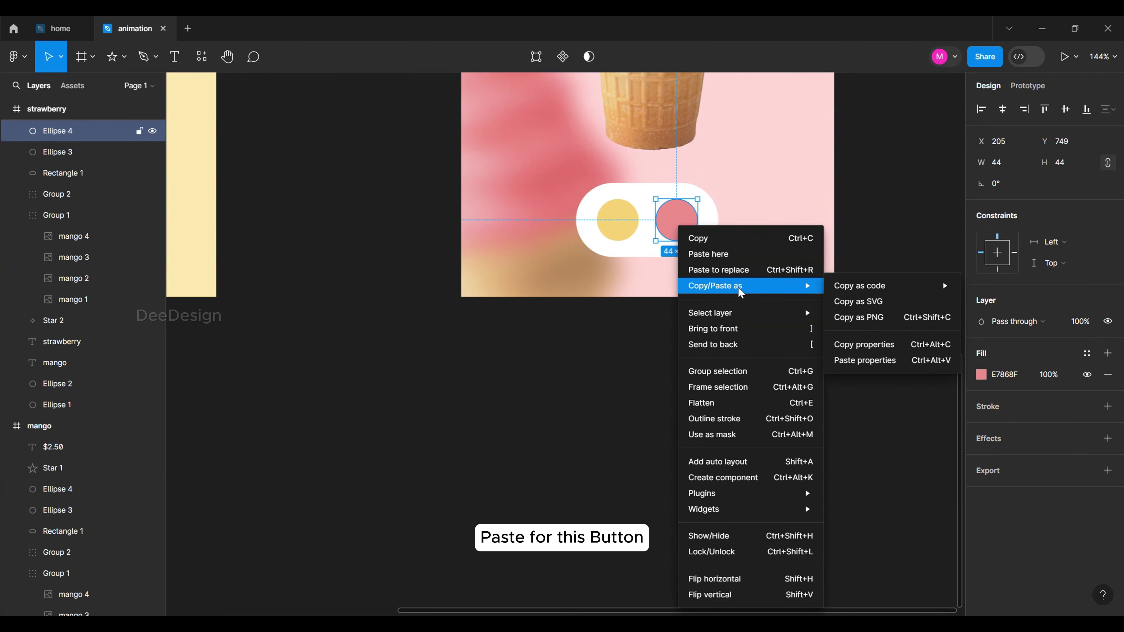
{"action": "left_click", "coordinate": [858, 358]}
{"action": "scroll", "coordinate": [885, 285], "scroll_direction": "down", "scroll_amount": 1}
{"action": "scroll", "coordinate": [885, 285], "scroll_direction": "down", "scroll_amount": 1}
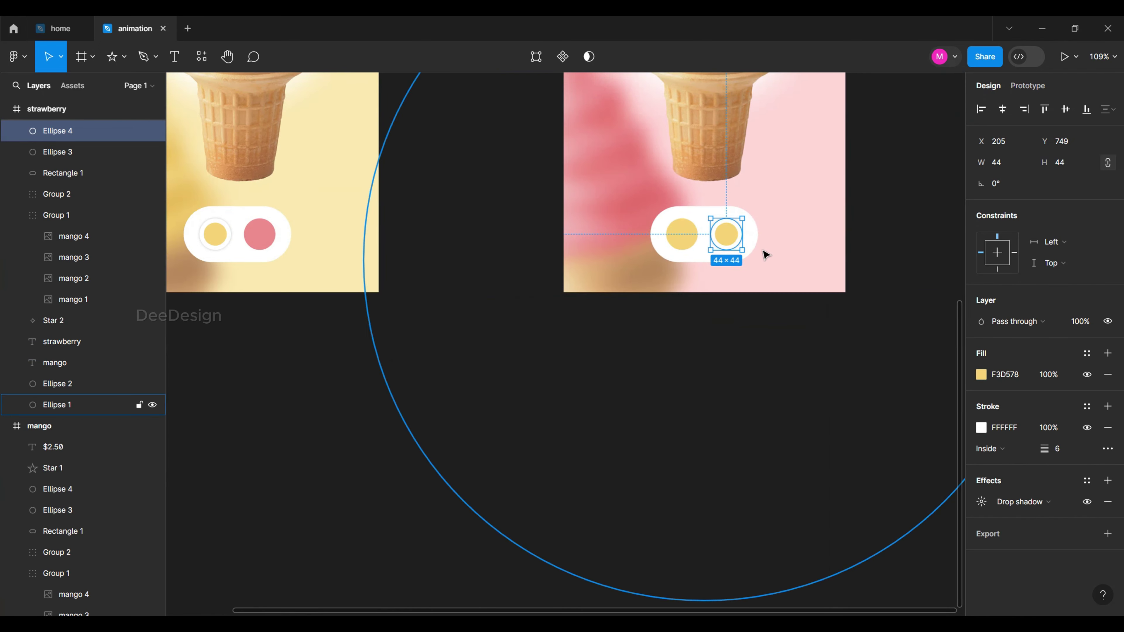
Eyedrop the pink fill back onto the dot and bring both screens into view.
{"action": "key", "text": "i"}
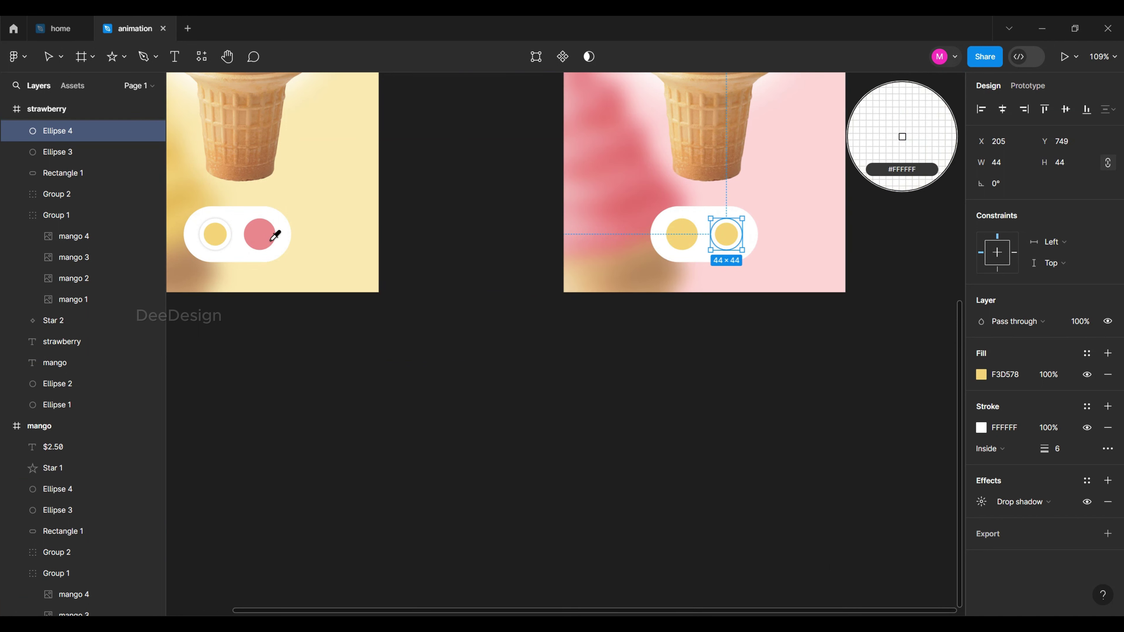
{"action": "left_click", "coordinate": [266, 225]}
{"action": "left_click", "coordinate": [733, 367]}
{"action": "scroll", "coordinate": [735, 310], "scroll_direction": "down", "scroll_amount": 5}
{"action": "scroll", "coordinate": [751, 253], "scroll_direction": "up", "scroll_amount": 3}
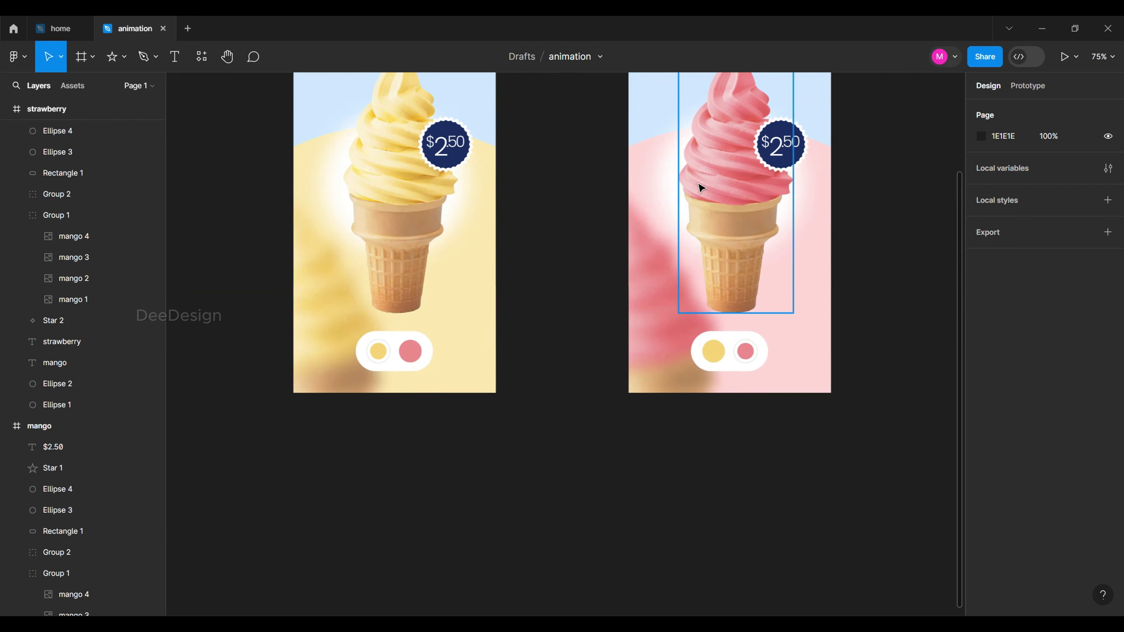
{"action": "left_click_drag", "start_coordinate": [589, 196], "coordinate": [582, 357]}
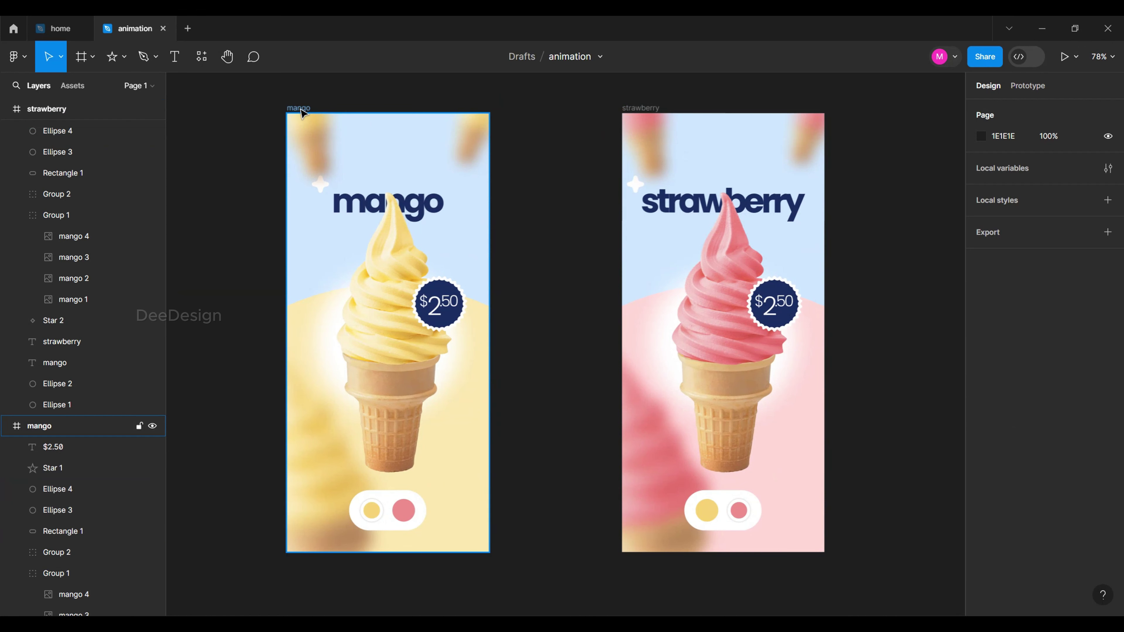
Link the mango pink dot to the strawberry screen: On tap, Smart animate, Gentle, 1200ms.
{"action": "left_click", "coordinate": [300, 108]}
{"action": "left_click", "coordinate": [1032, 87]}
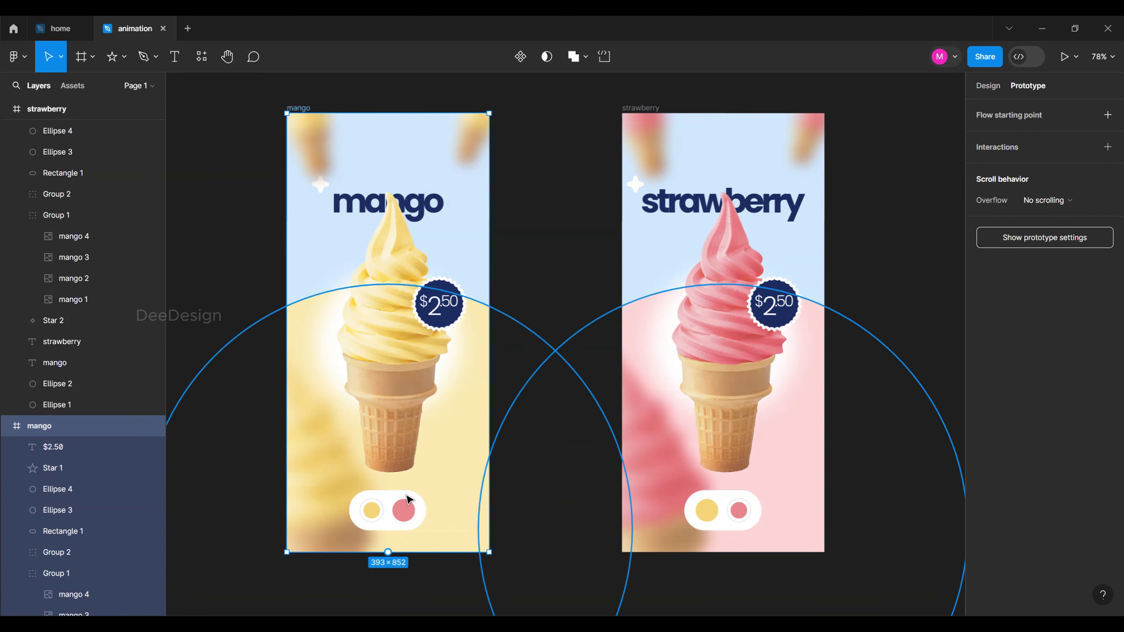
{"action": "left_click", "coordinate": [401, 516]}
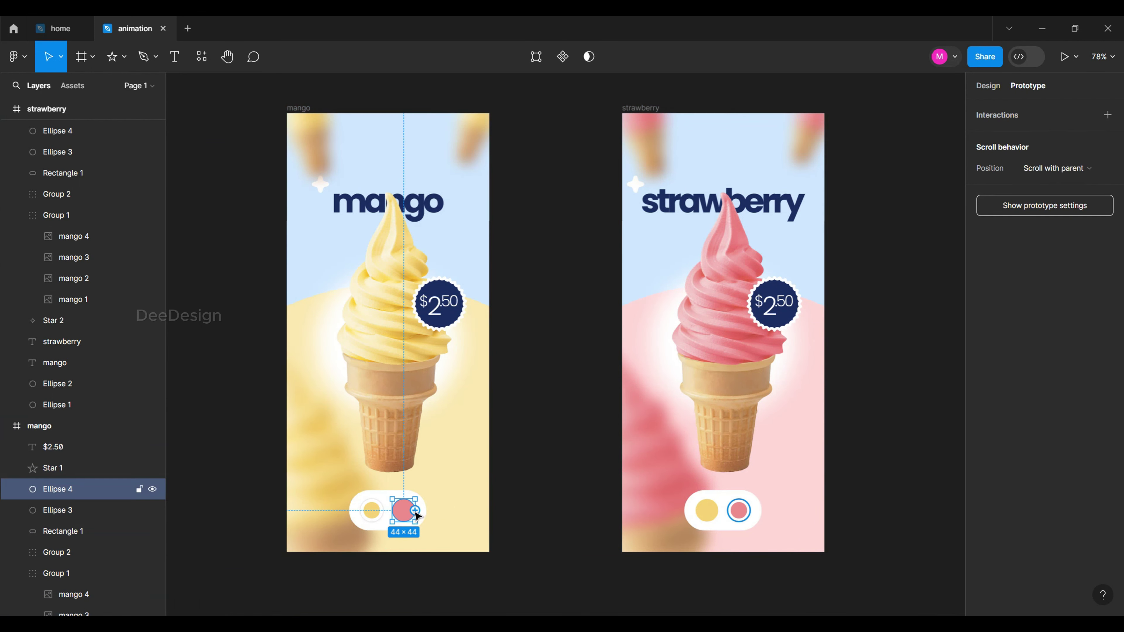
{"action": "left_click_drag", "start_coordinate": [416, 511], "coordinate": [637, 405]}
{"action": "left_click_drag", "start_coordinate": [632, 279], "coordinate": [631, 278]}
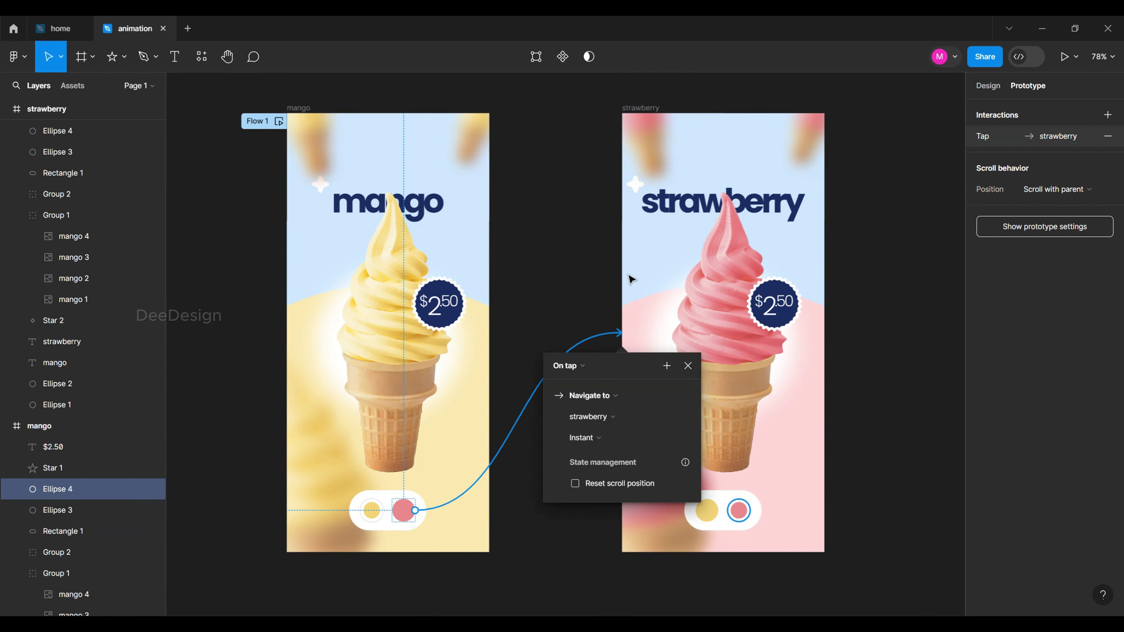
{"action": "left_click", "coordinate": [567, 366]}
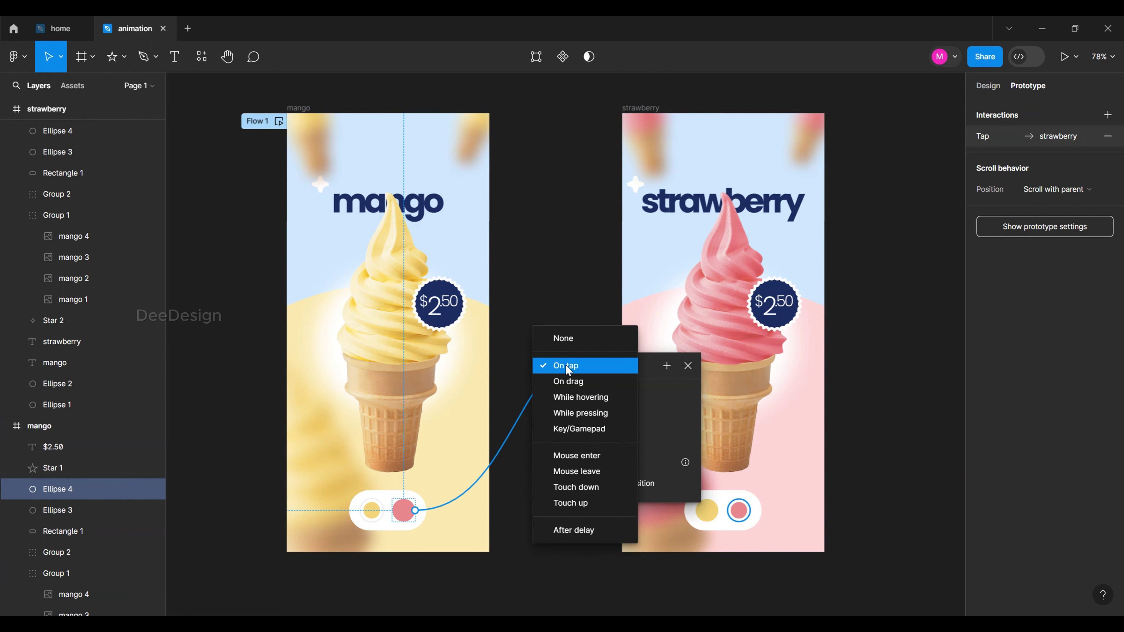
{"action": "left_click", "coordinate": [569, 372]}
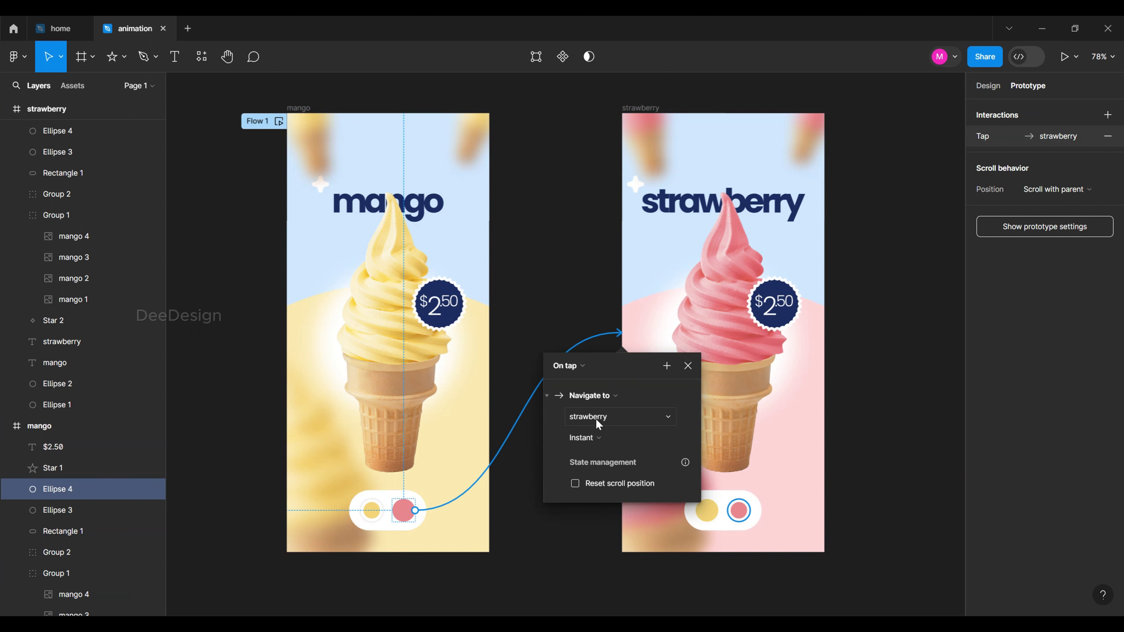
{"action": "left_click", "coordinate": [591, 439]}
{"action": "left_click", "coordinate": [605, 469]}
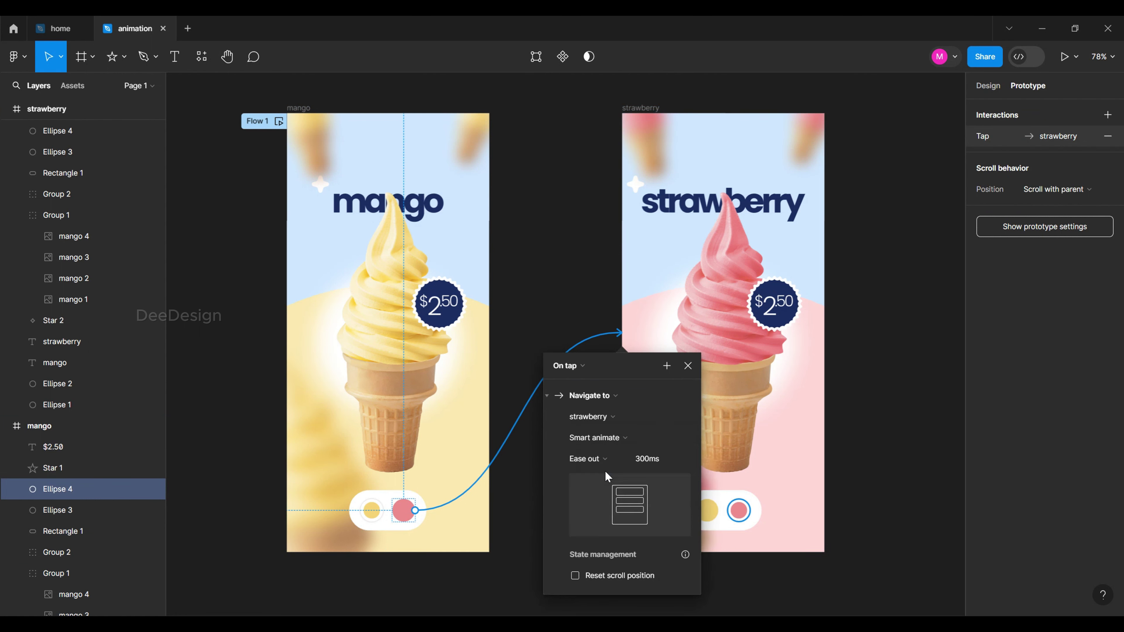
{"action": "left_click", "coordinate": [596, 459]}
{"action": "left_click", "coordinate": [607, 535]}
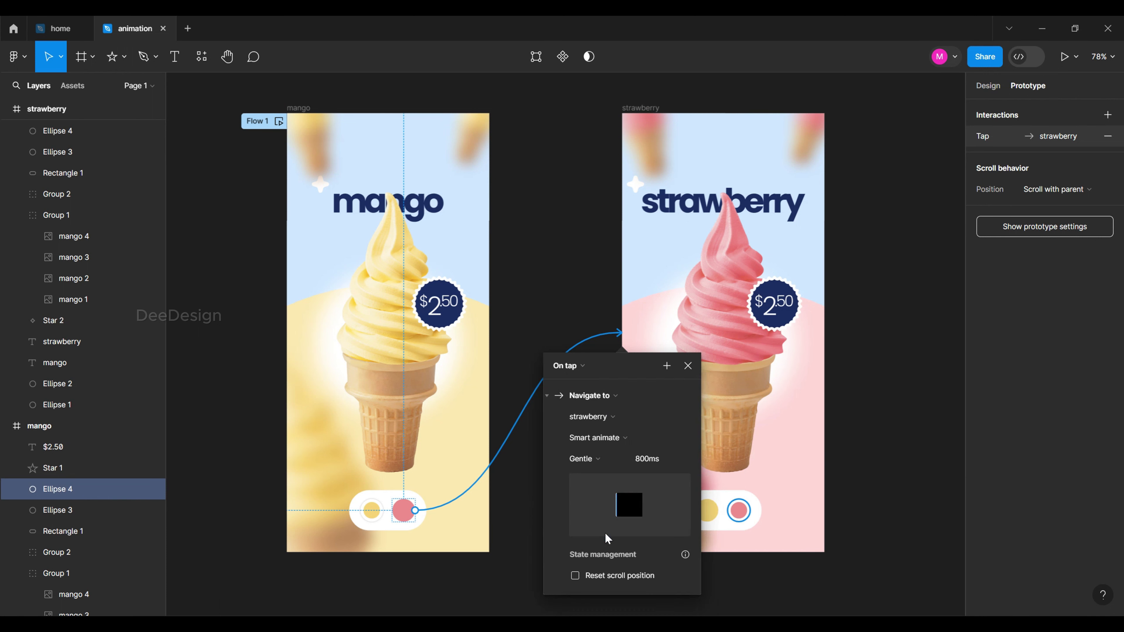
{"action": "left_click", "coordinate": [652, 461]}
{"action": "type", "text": "1200"}
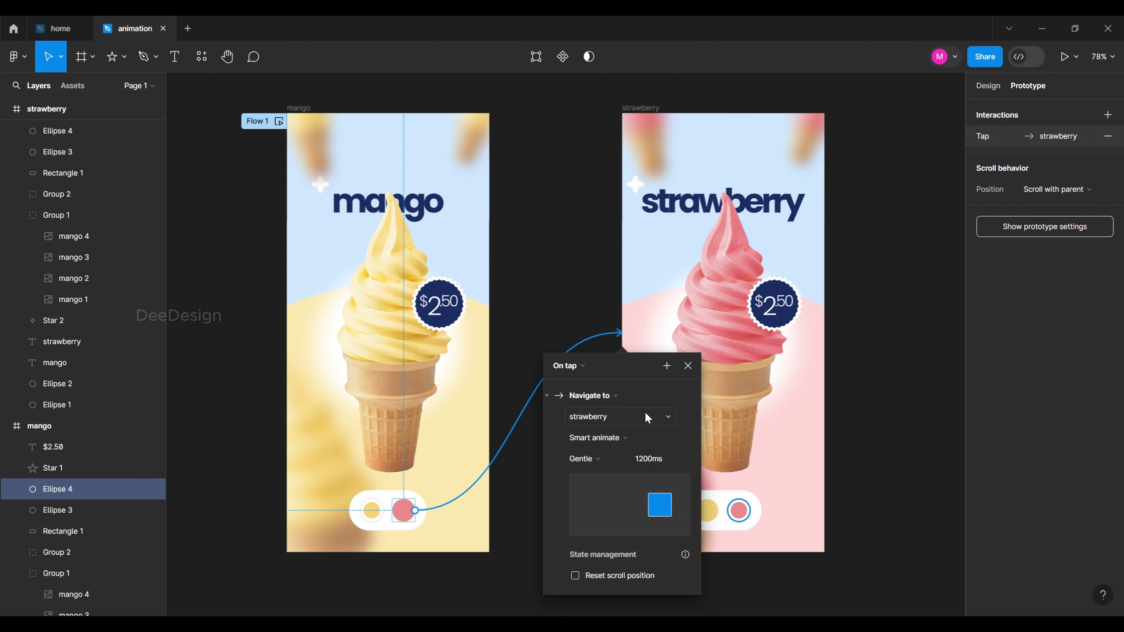
{"action": "left_click", "coordinate": [565, 245]}
Link the strawberry screen's yellow dot back to the mango screen.
{"action": "left_click", "coordinate": [707, 510]}
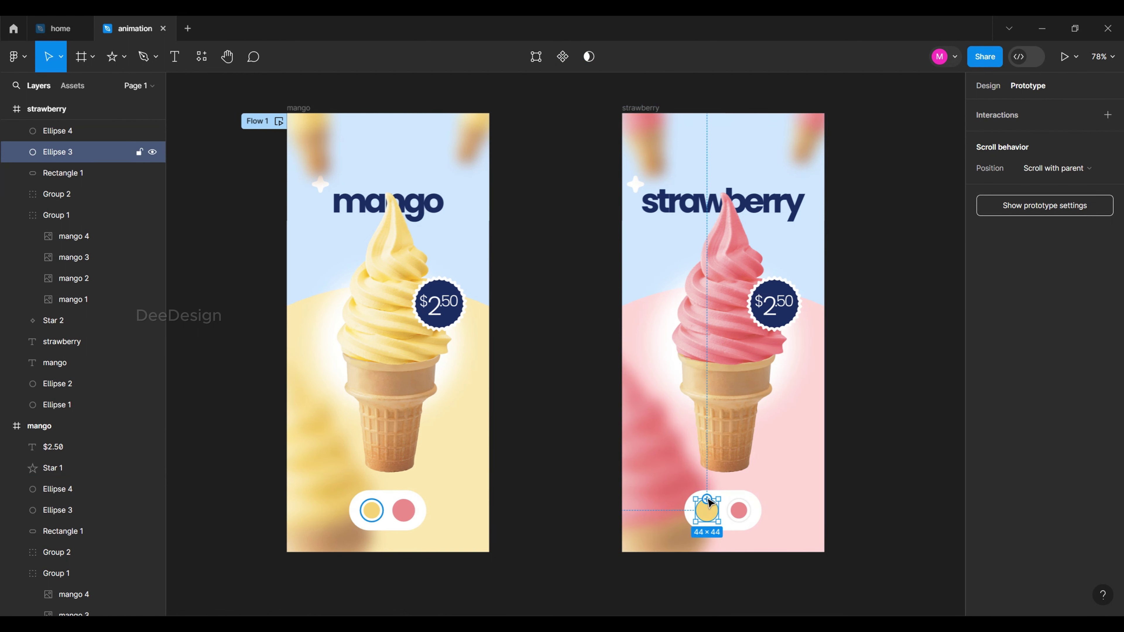
{"action": "left_click_drag", "start_coordinate": [708, 503], "coordinate": [503, 506]}
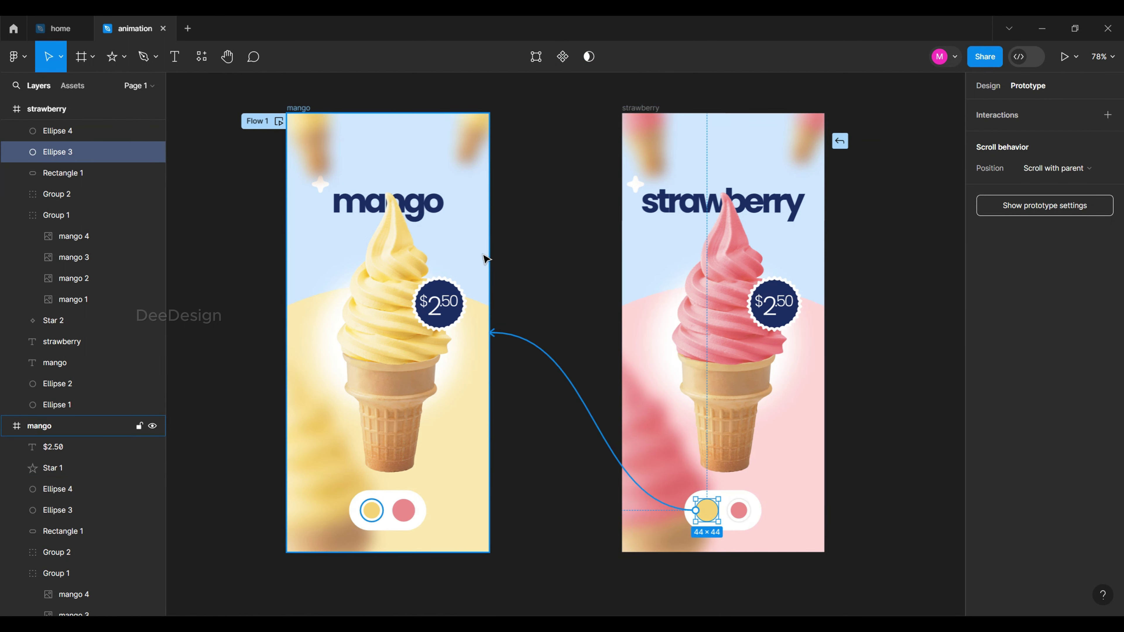
{"action": "left_click_drag", "start_coordinate": [501, 300], "coordinate": [486, 259]}
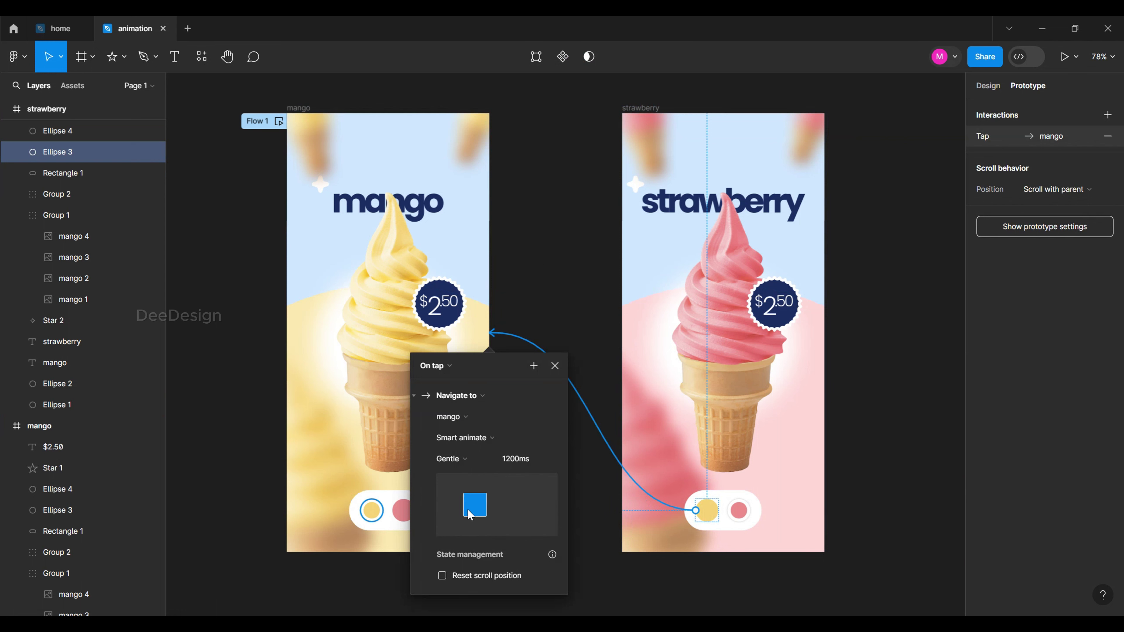
{"action": "left_click", "coordinate": [560, 260]}
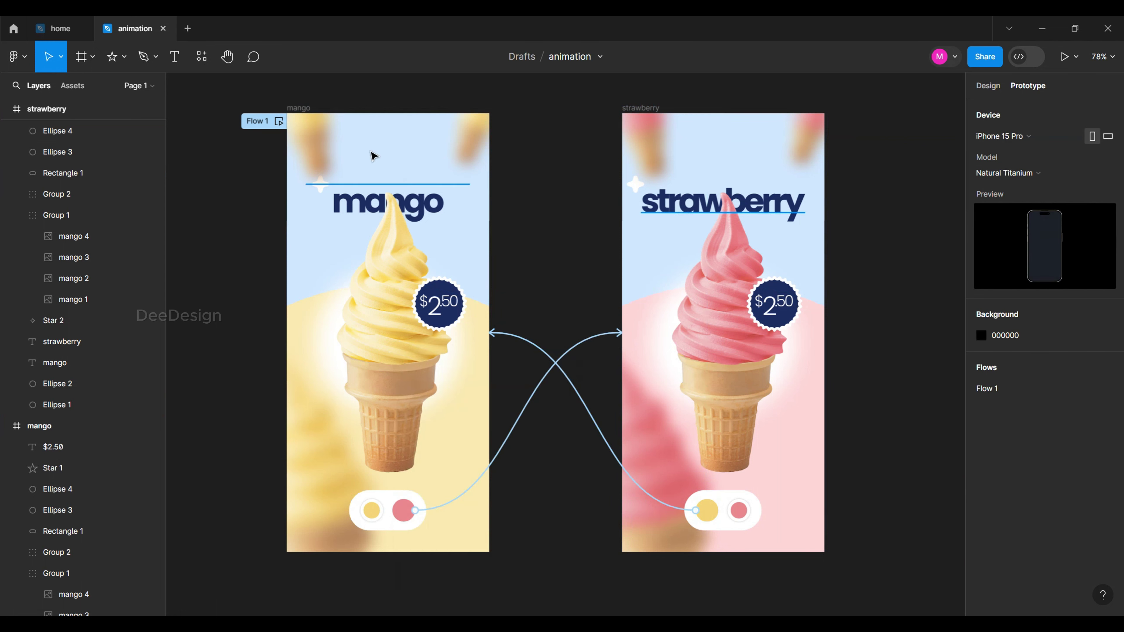
Preview the prototype from the mango screen, toggling between mango and strawberry four times.
{"action": "left_click", "coordinate": [300, 108]}
{"action": "left_click", "coordinate": [1065, 57]}
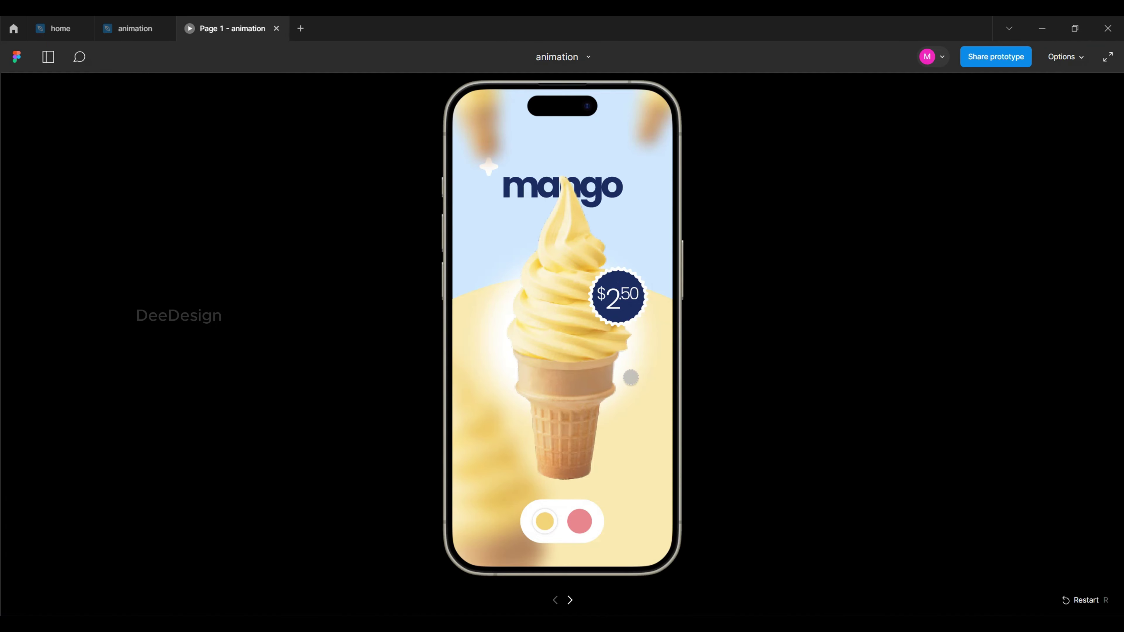
{"action": "left_click", "coordinate": [575, 516]}
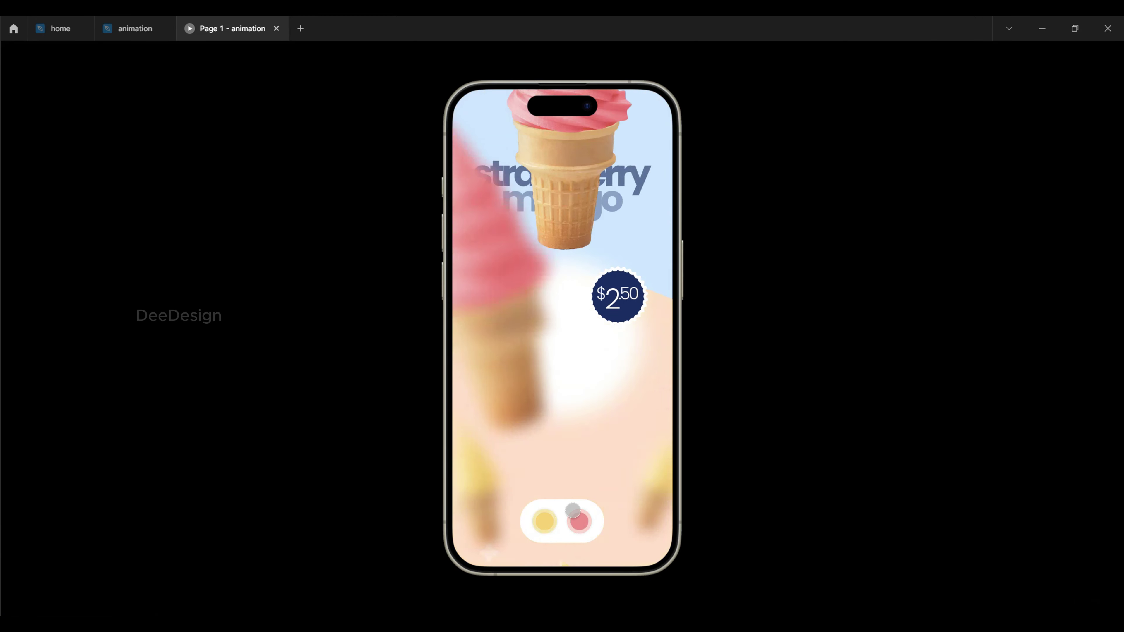
{"action": "left_click", "coordinate": [536, 513]}
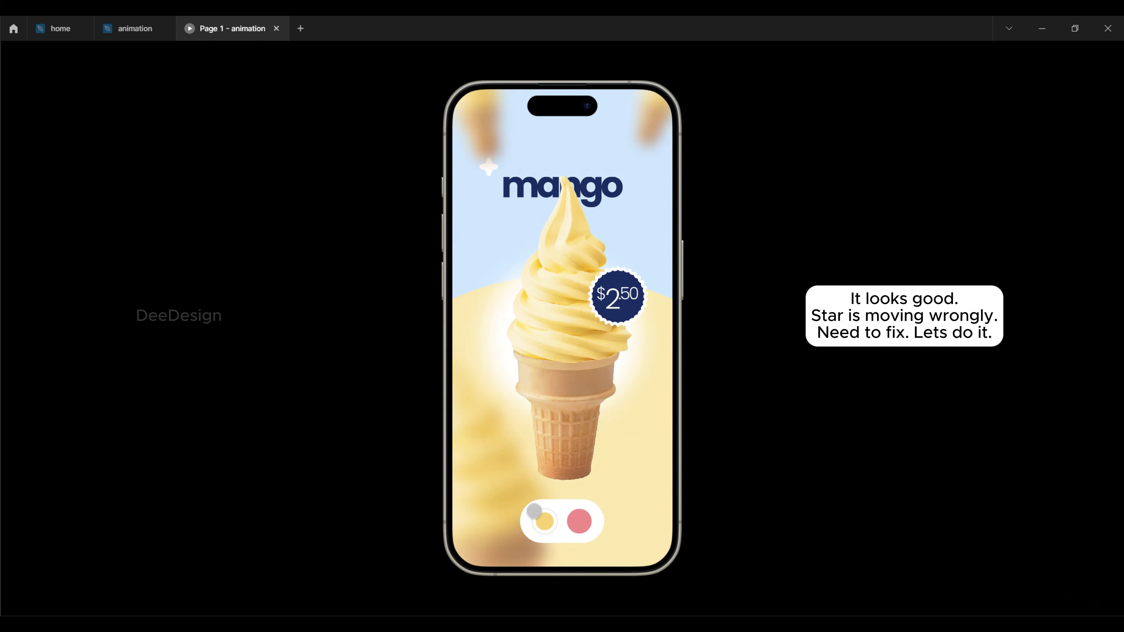
{"action": "left_click", "coordinate": [571, 516]}
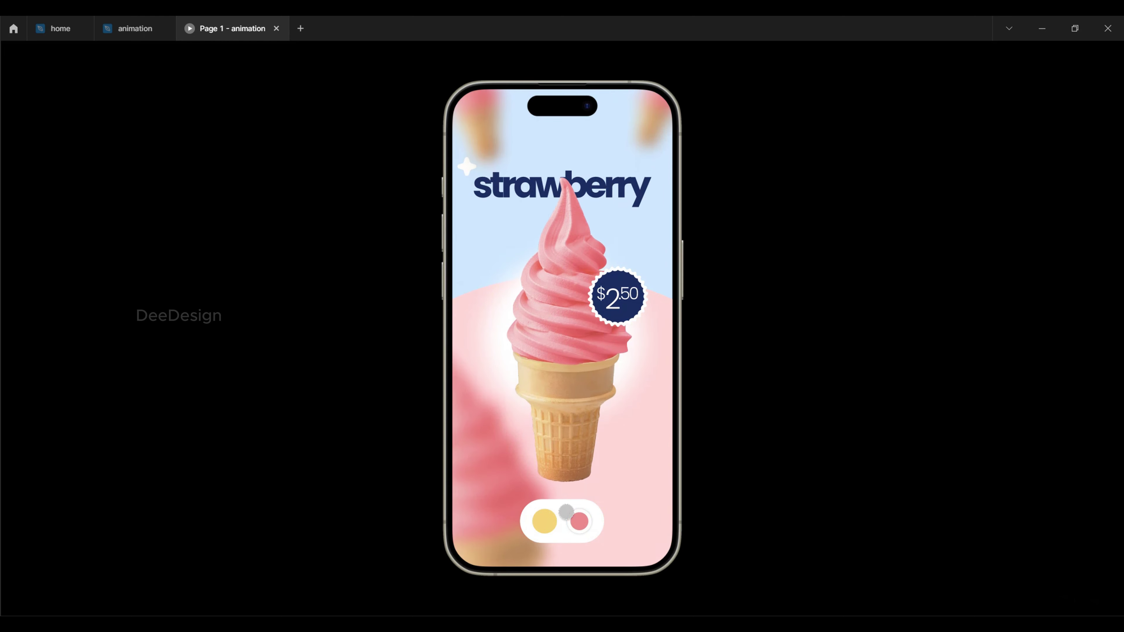
{"action": "left_click", "coordinate": [538, 512]}
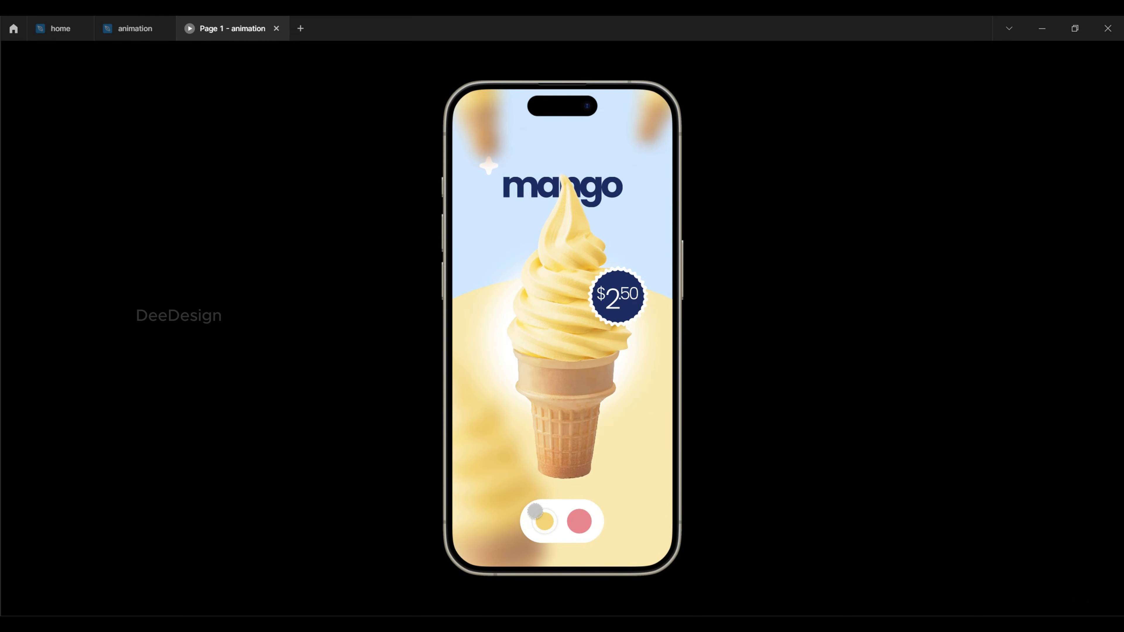
{"action": "left_click", "coordinate": [567, 515]}
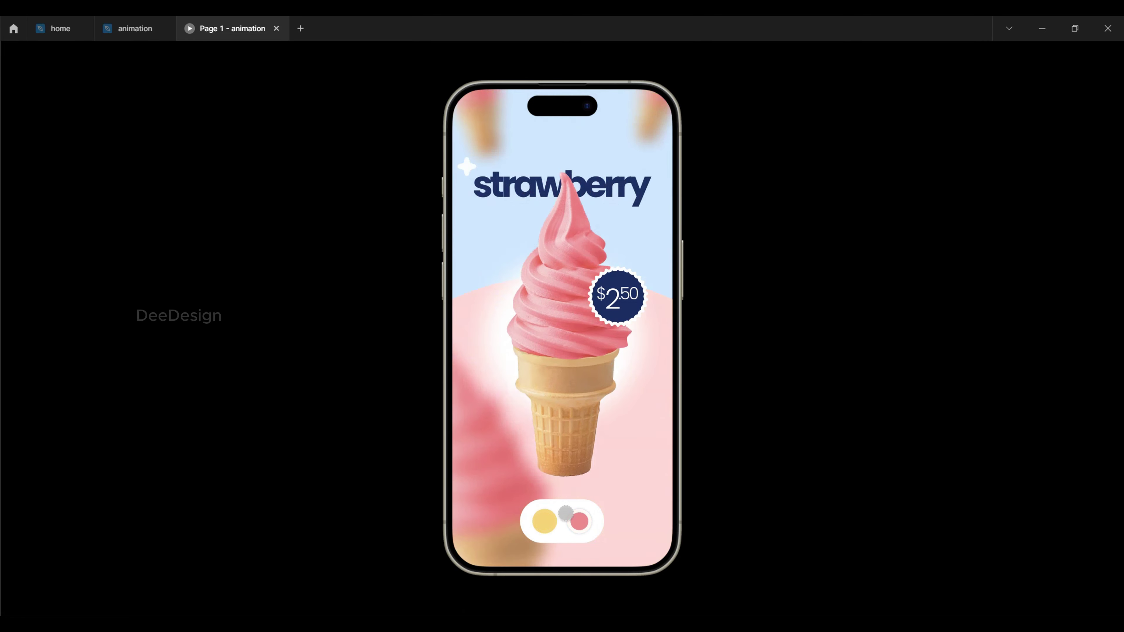
{"action": "left_click", "coordinate": [539, 514]}
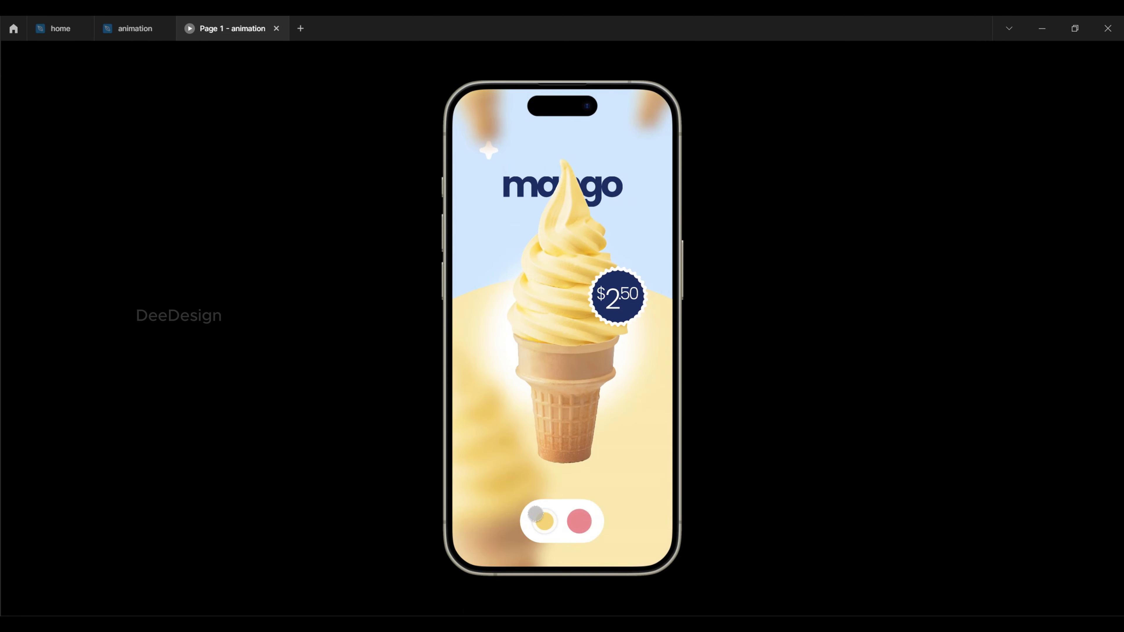
{"action": "left_click", "coordinate": [565, 512]}
{"action": "left_click", "coordinate": [537, 512]}
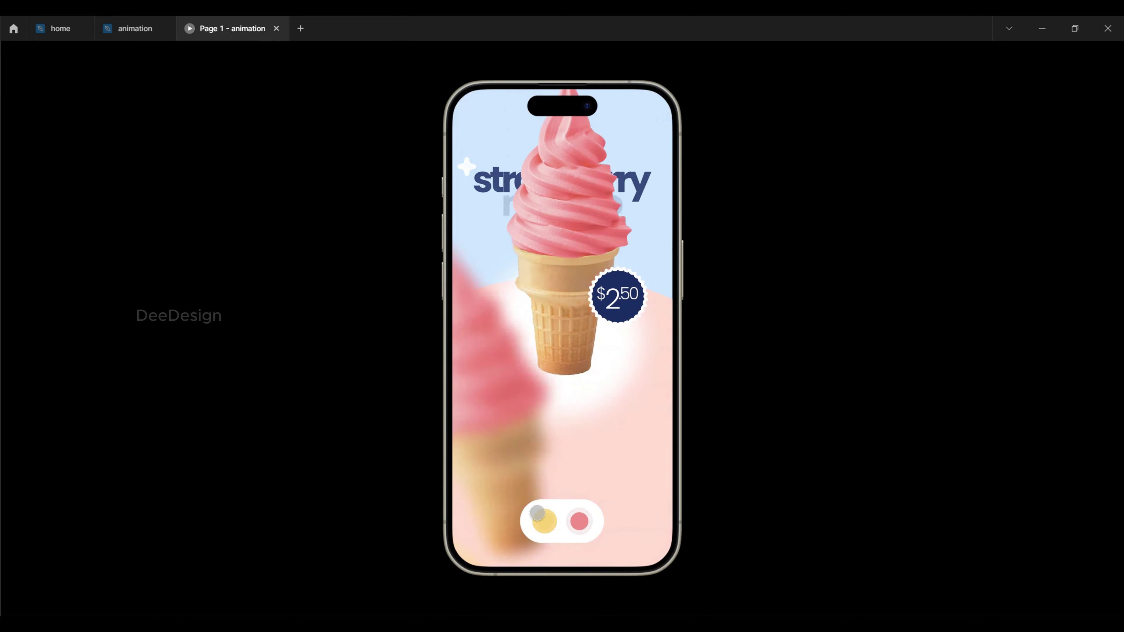
In the animation file, move Star 2 out of the mango screen's image group.
{"action": "left_click", "coordinate": [139, 35]}
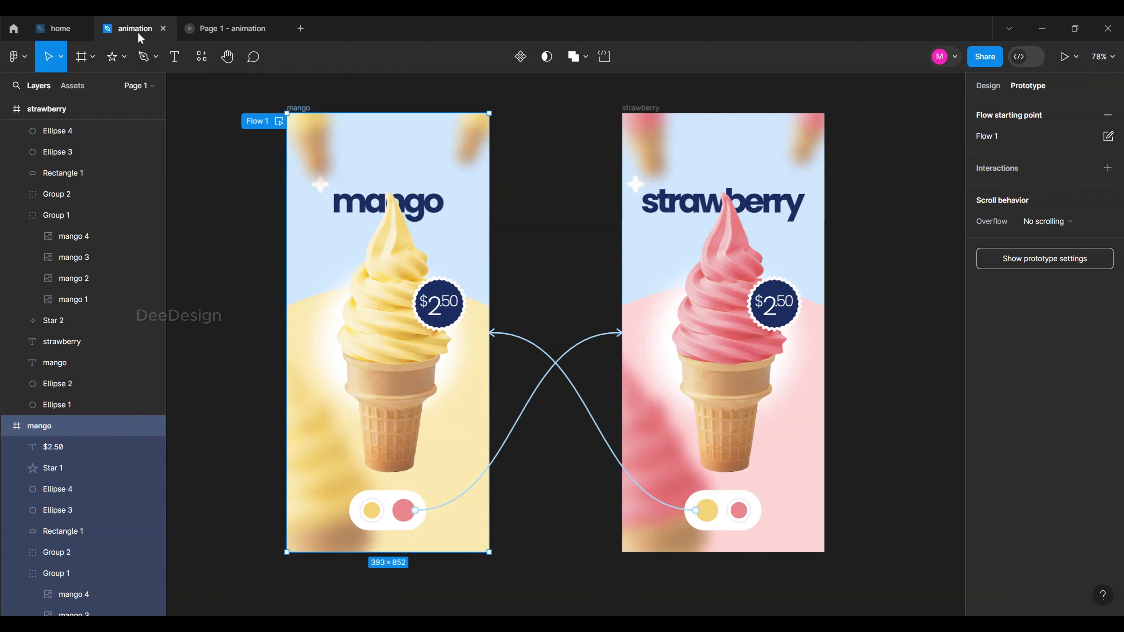
{"action": "double_click", "coordinate": [320, 184]}
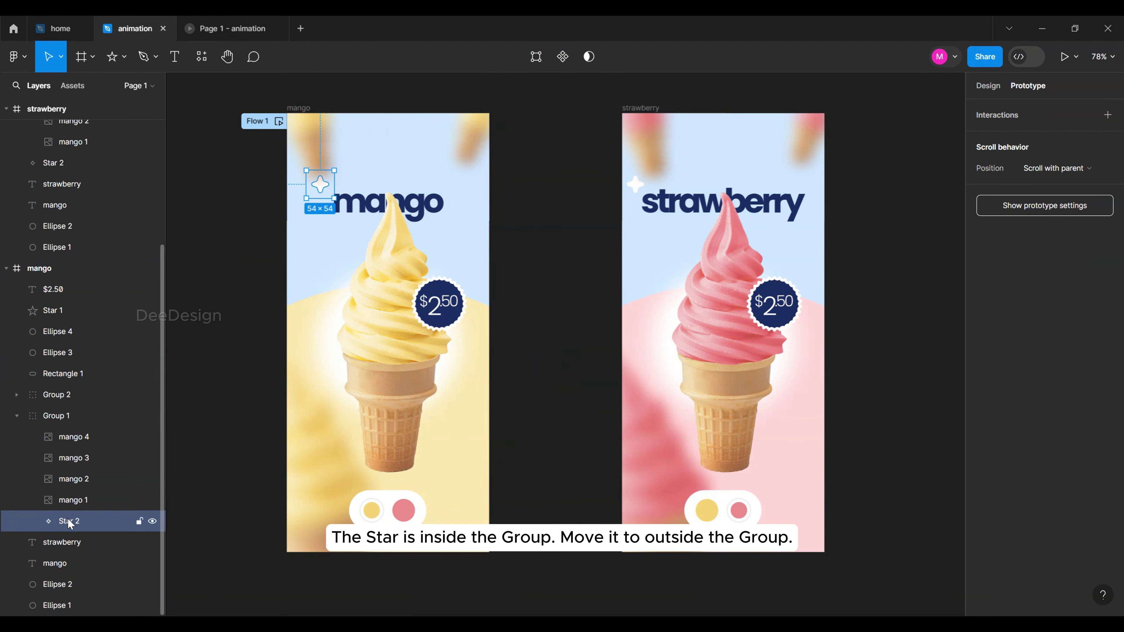
{"action": "left_click_drag", "start_coordinate": [68, 519], "coordinate": [35, 387]}
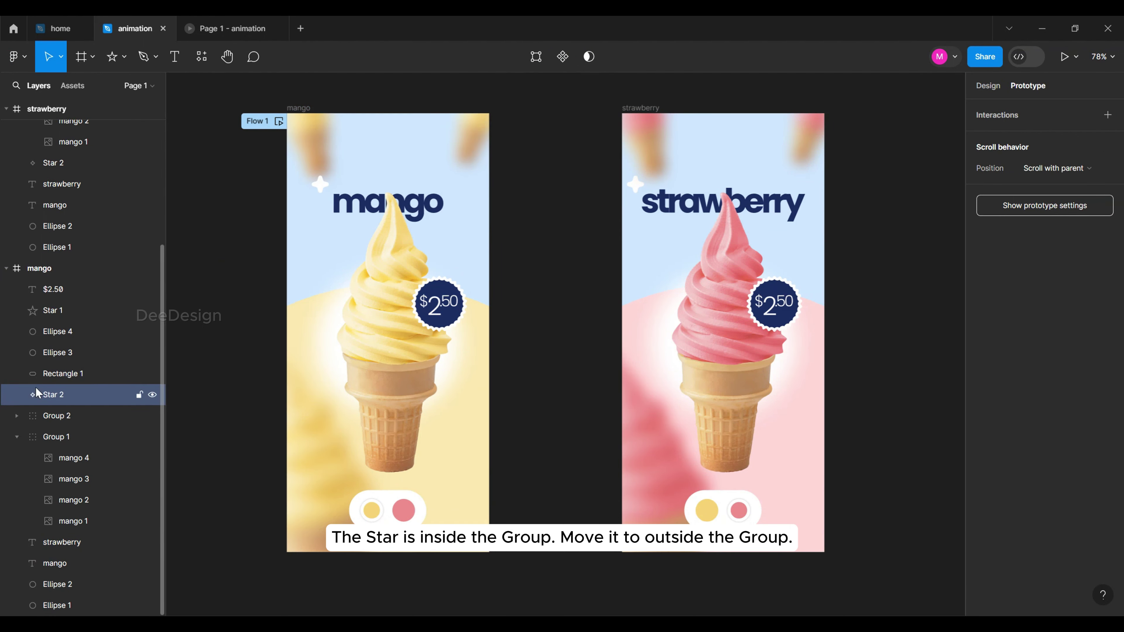
Move the strawberry star above Group 2 and collapse Group 1 and Group 2.
{"action": "double_click", "coordinate": [637, 185]}
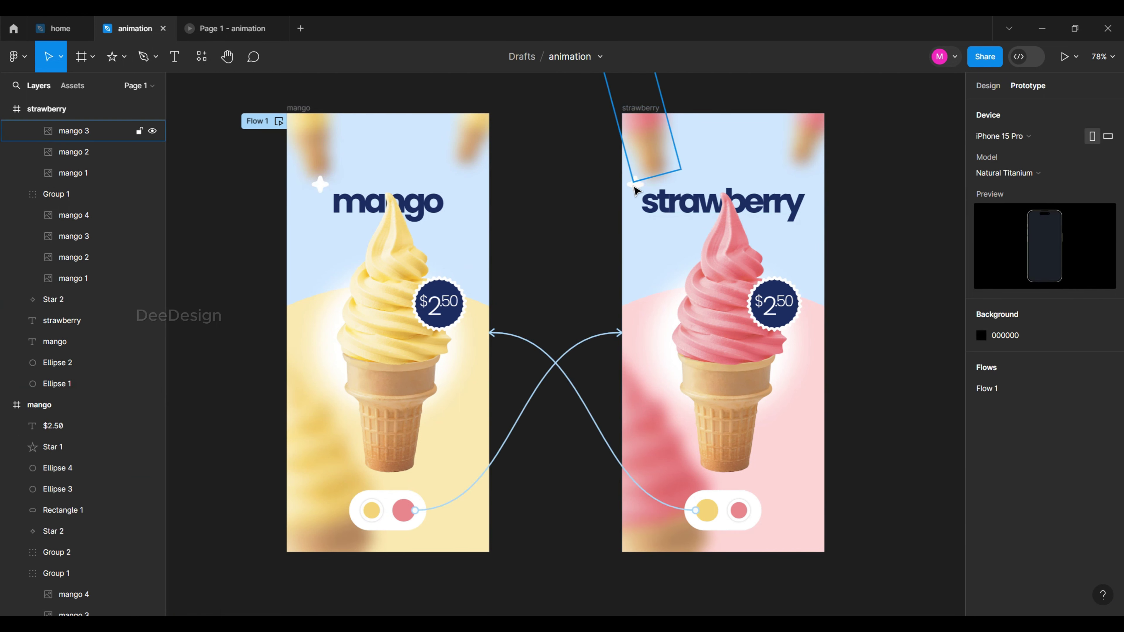
{"action": "left_click", "coordinate": [634, 189]}
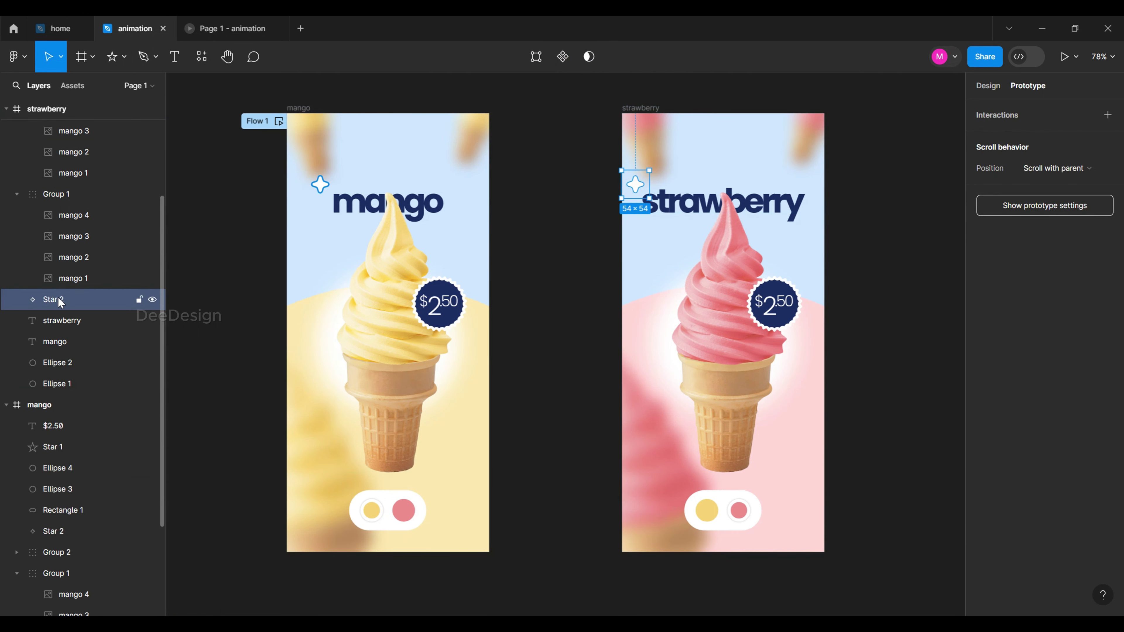
{"action": "mouse_move", "coordinate": [61, 303]}
{"action": "left_mouse_down"}
{"action": "mouse_move", "coordinate": [36, 193]}
{"action": "mouse_move", "coordinate": [23, 190]}
{"action": "left_mouse_up"}
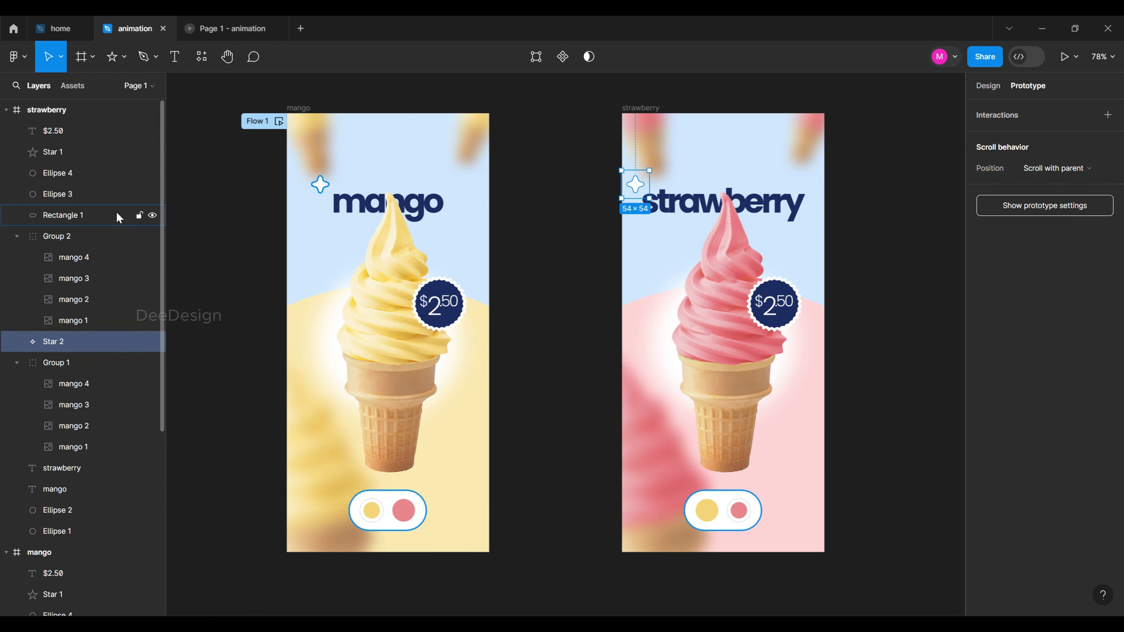
{"action": "left_click_drag", "start_coordinate": [35, 343], "coordinate": [16, 229]}
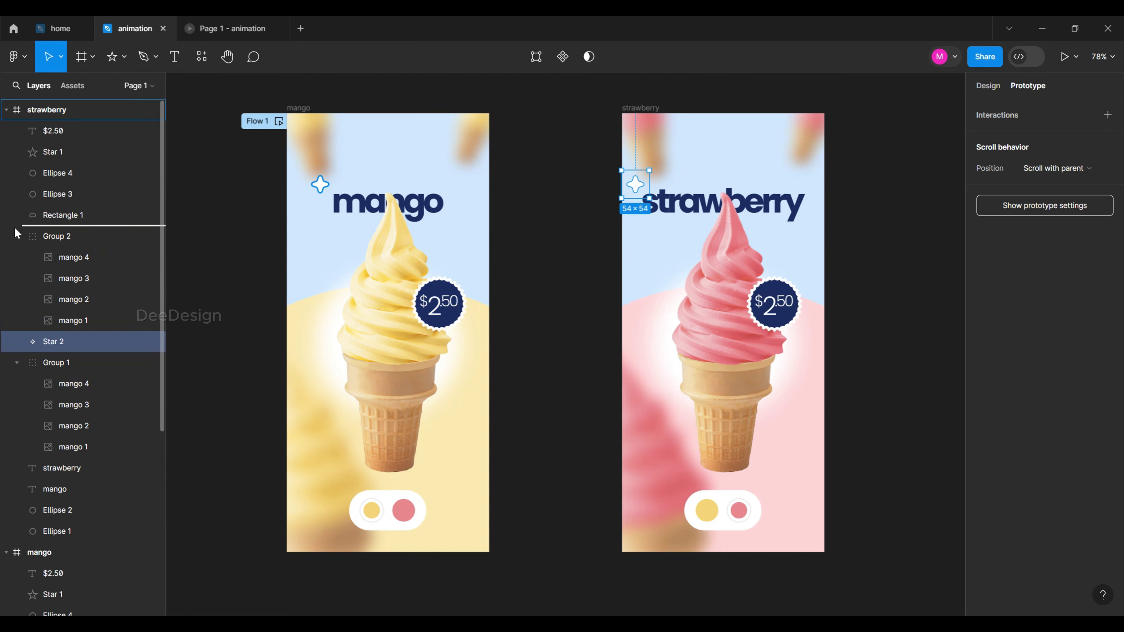
{"action": "left_click", "coordinate": [17, 257]}
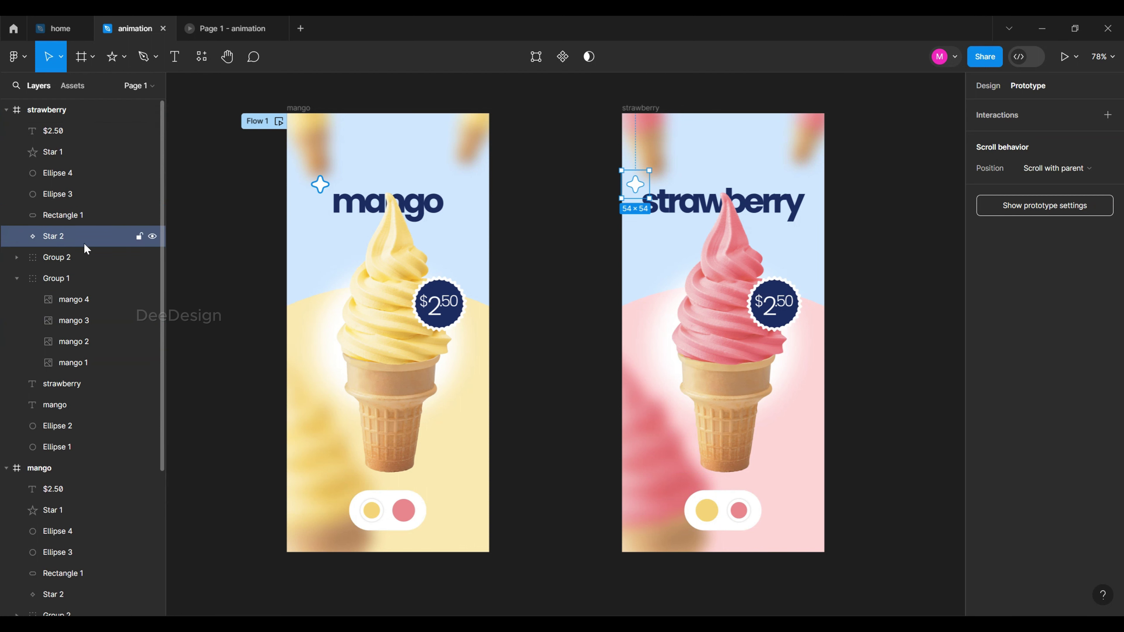
{"action": "left_click", "coordinate": [17, 280]}
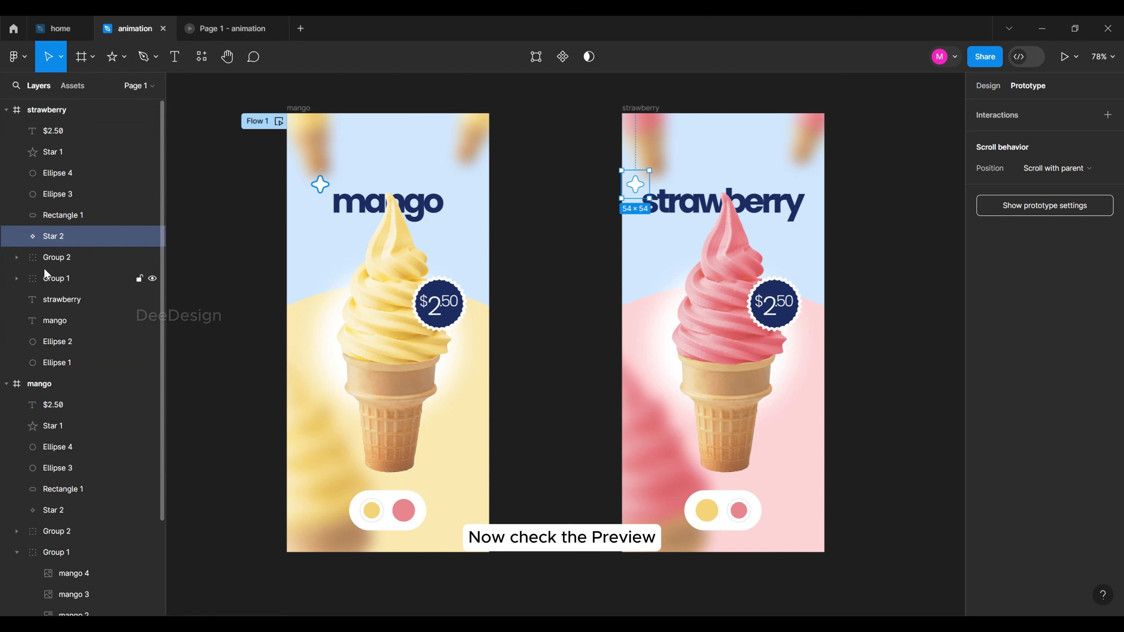
Toggle strawberry and mango twice in the preview to check the star, then return to the animation file.
{"action": "left_click", "coordinate": [244, 20]}
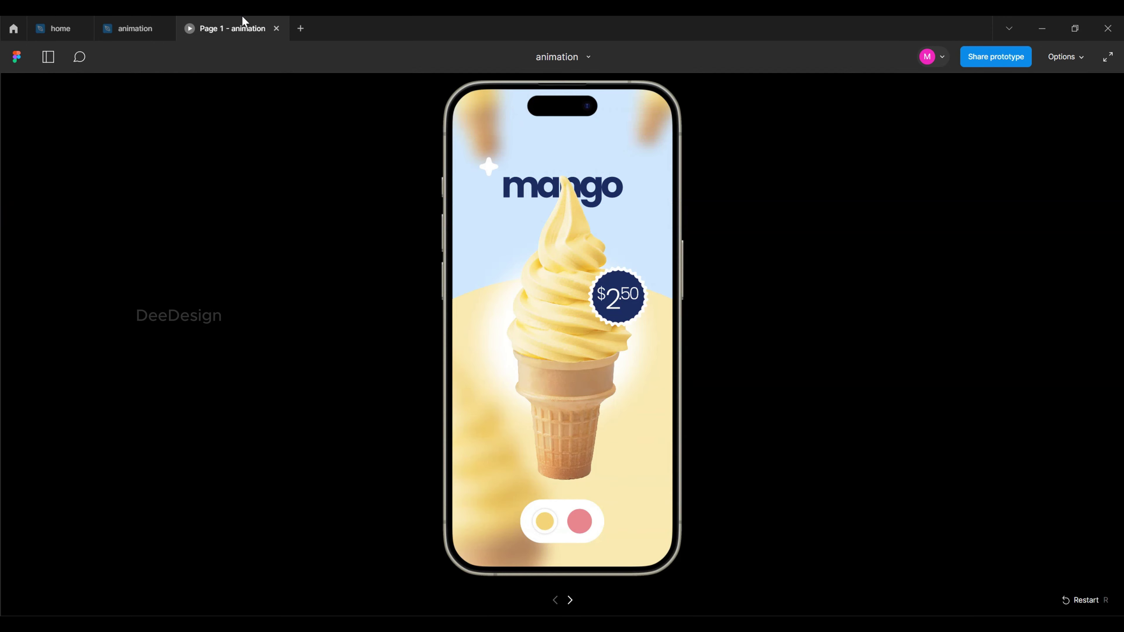
{"action": "left_click", "coordinate": [572, 518]}
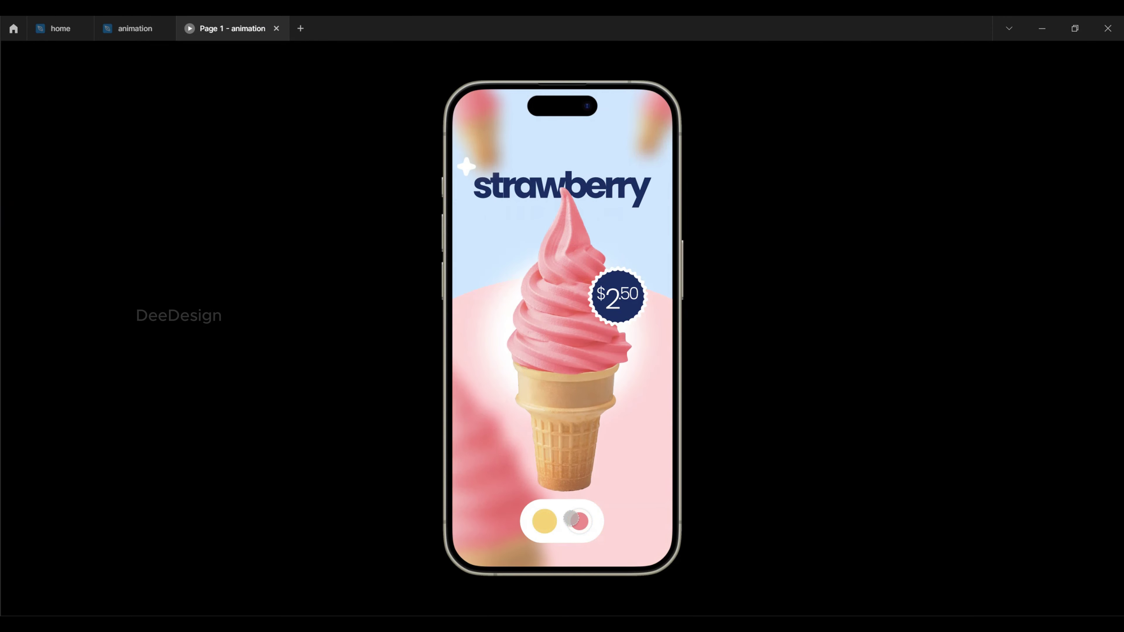
{"action": "left_click", "coordinate": [539, 515]}
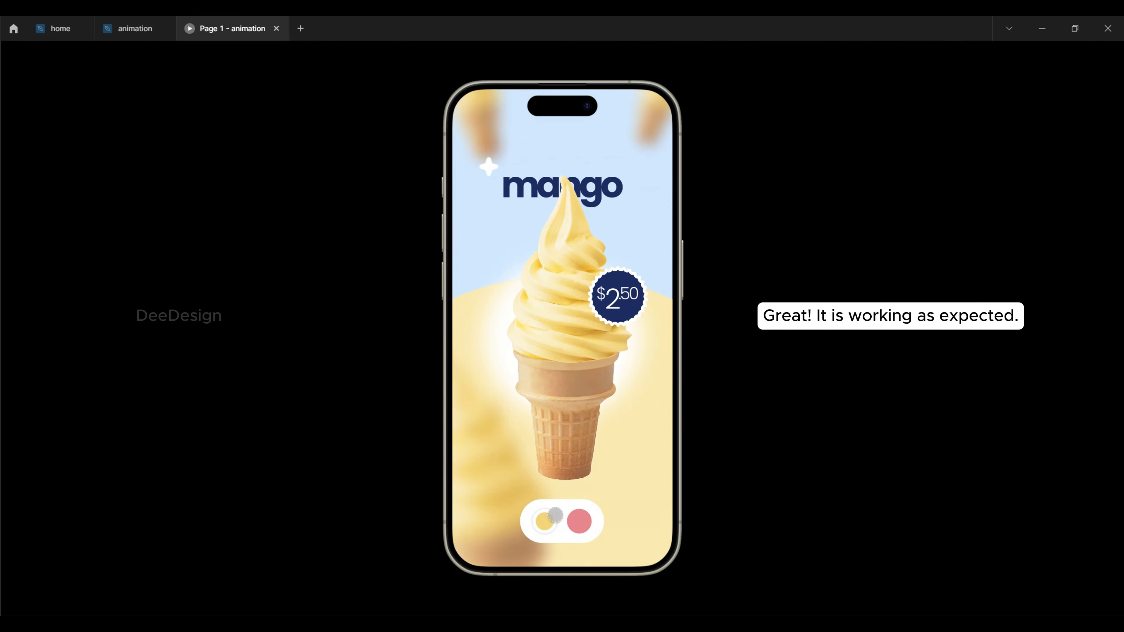
{"action": "left_click", "coordinate": [569, 514]}
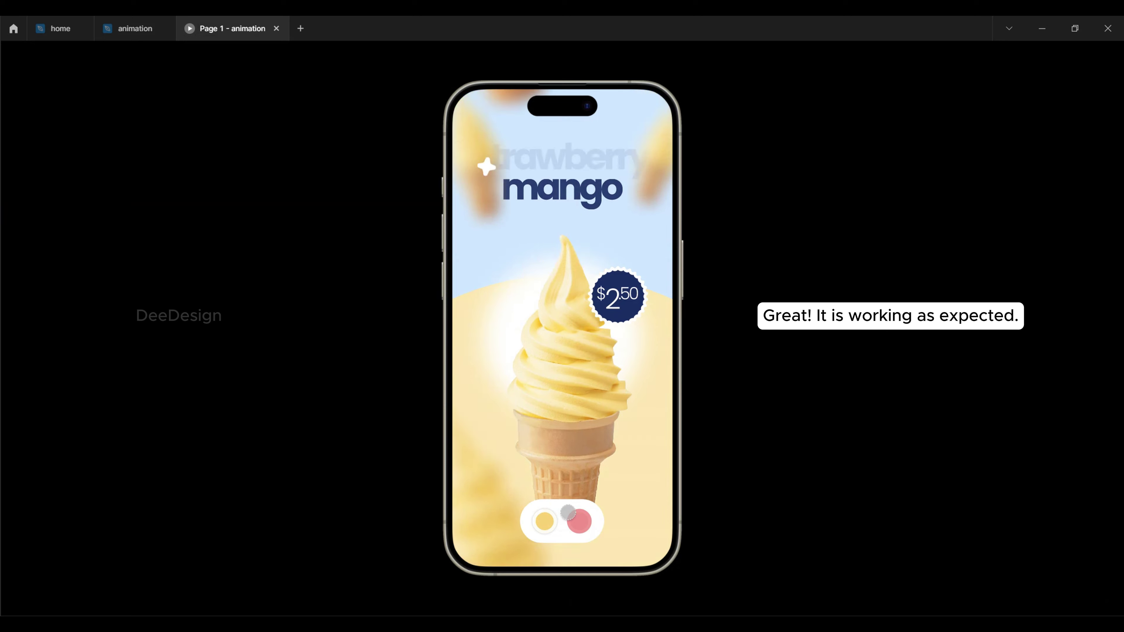
{"action": "left_click", "coordinate": [535, 516]}
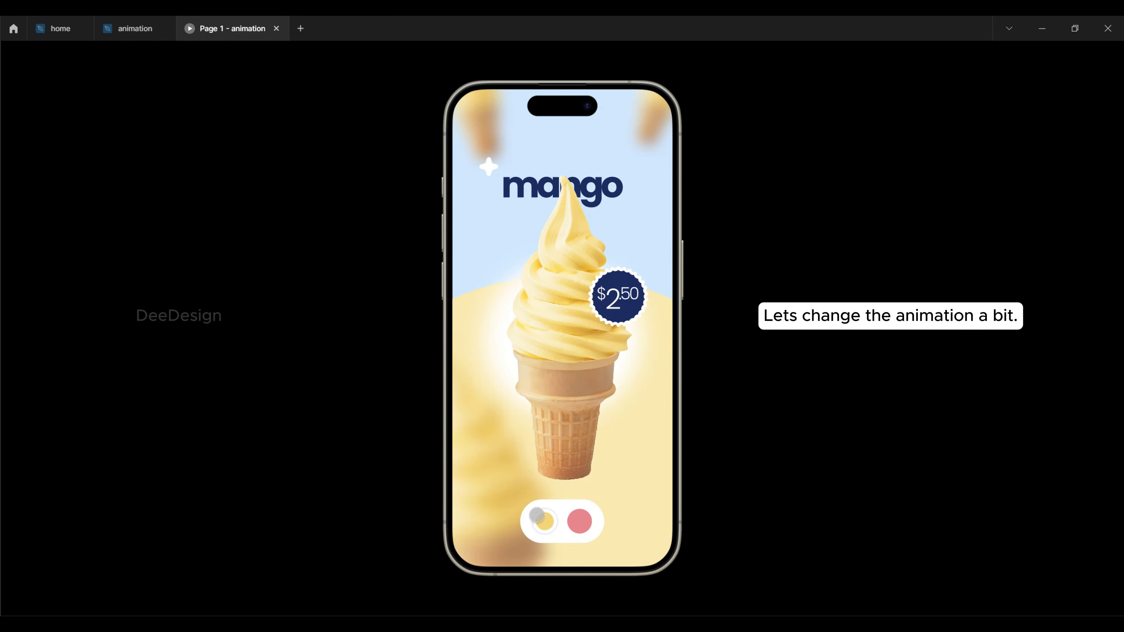
{"action": "left_click", "coordinate": [573, 511]}
{"action": "left_click", "coordinate": [142, 29]}
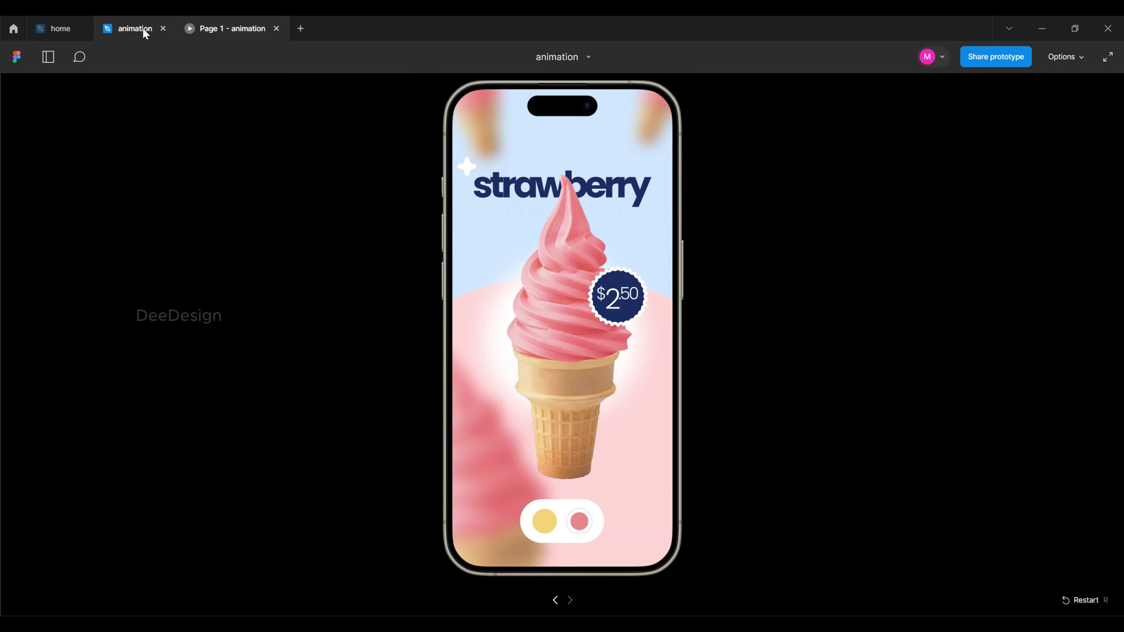
Turn off Clip content on the mango frame.
{"action": "left_click", "coordinate": [886, 253]}
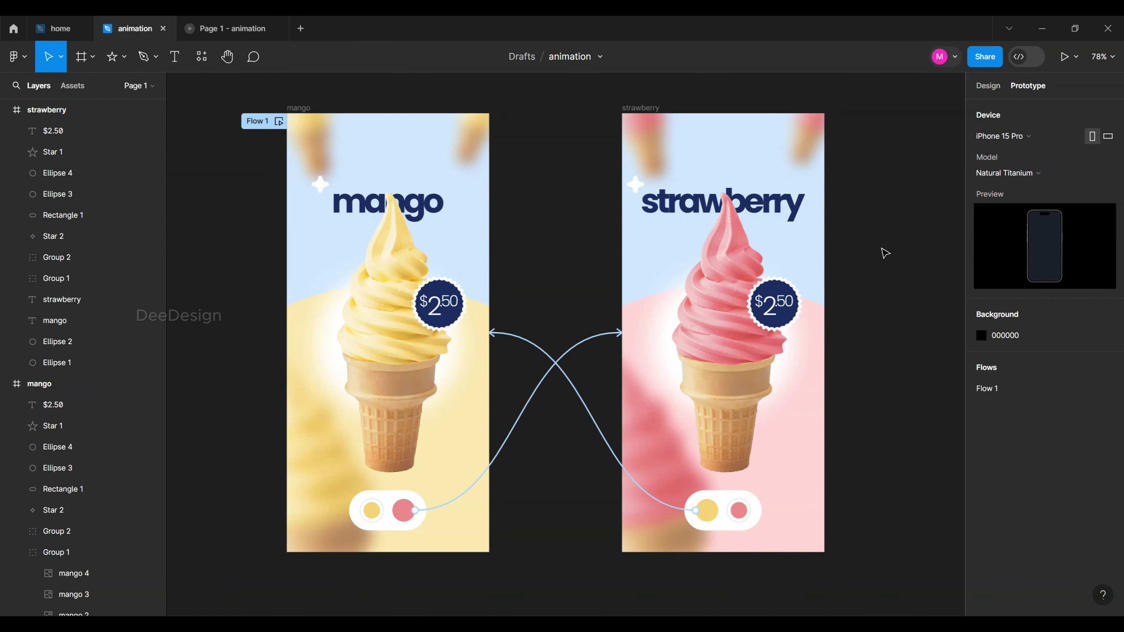
{"action": "scroll", "coordinate": [460, 313], "scroll_direction": "down", "scroll_amount": 5}
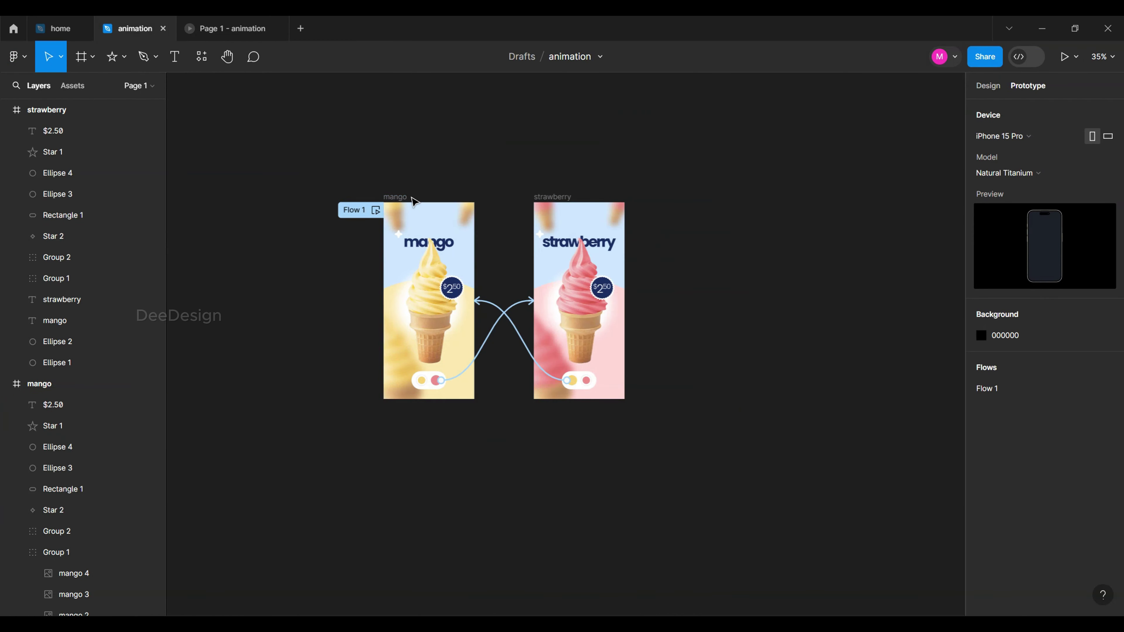
{"action": "left_click", "coordinate": [408, 199]}
{"action": "left_click", "coordinate": [989, 86]}
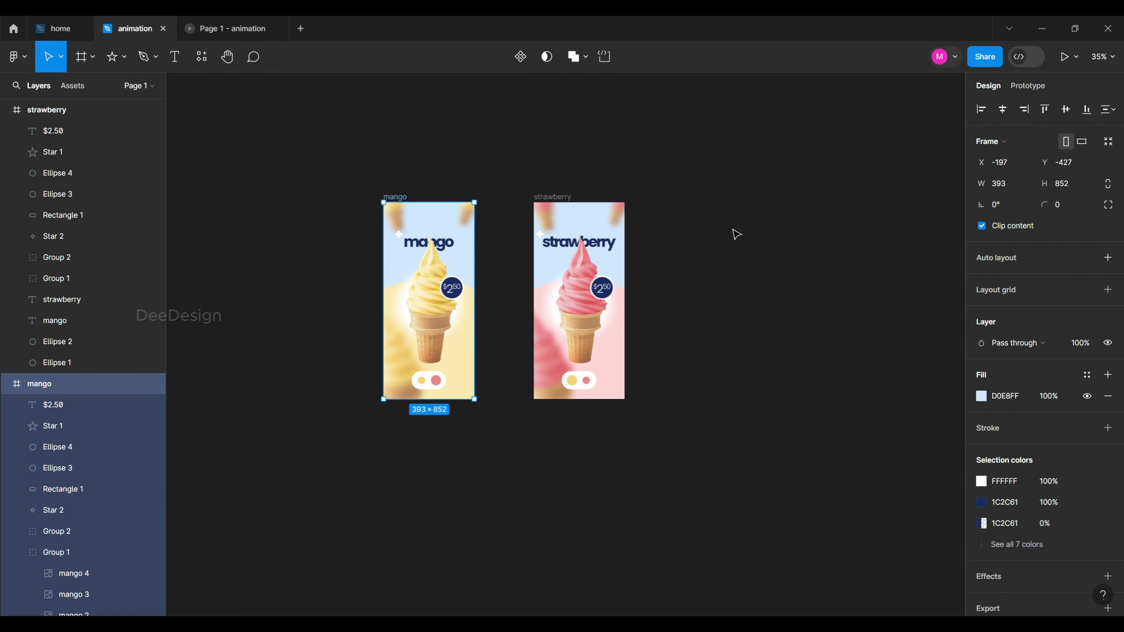
{"action": "left_click", "coordinate": [735, 233]}
{"action": "scroll", "coordinate": [397, 271], "scroll_direction": "up", "scroll_amount": 3}
{"action": "left_click", "coordinate": [443, 268]}
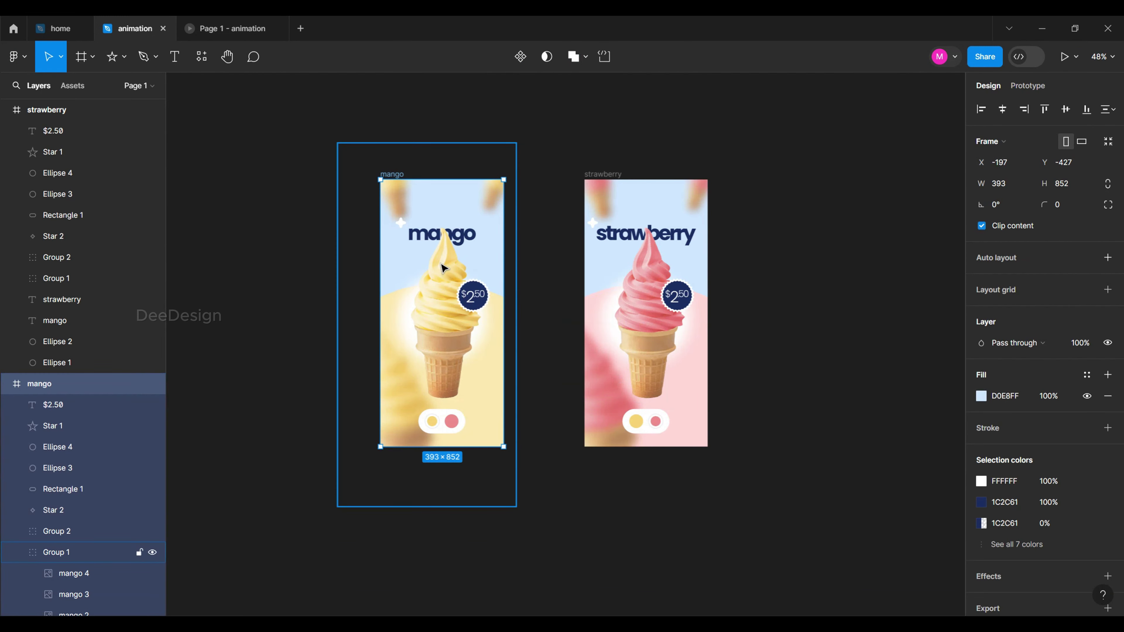
{"action": "left_click", "coordinate": [982, 226]}
Move the pink cone group over the strawberry frame and turn off its Clip content.
{"action": "scroll", "coordinate": [504, 229], "scroll_direction": "down", "scroll_amount": 3}
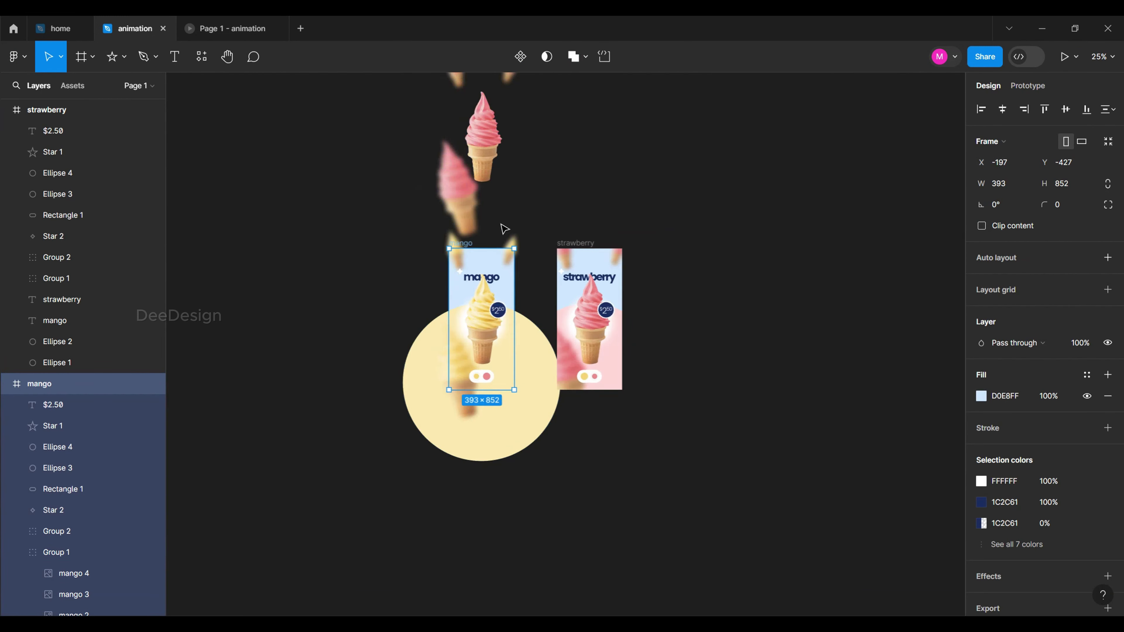
{"action": "scroll", "coordinate": [502, 221], "scroll_direction": "up", "scroll_amount": 5}
{"action": "scroll", "coordinate": [496, 357], "scroll_direction": "up", "scroll_amount": 1, "text": "ctrl"}
{"action": "left_click", "coordinate": [496, 356]}
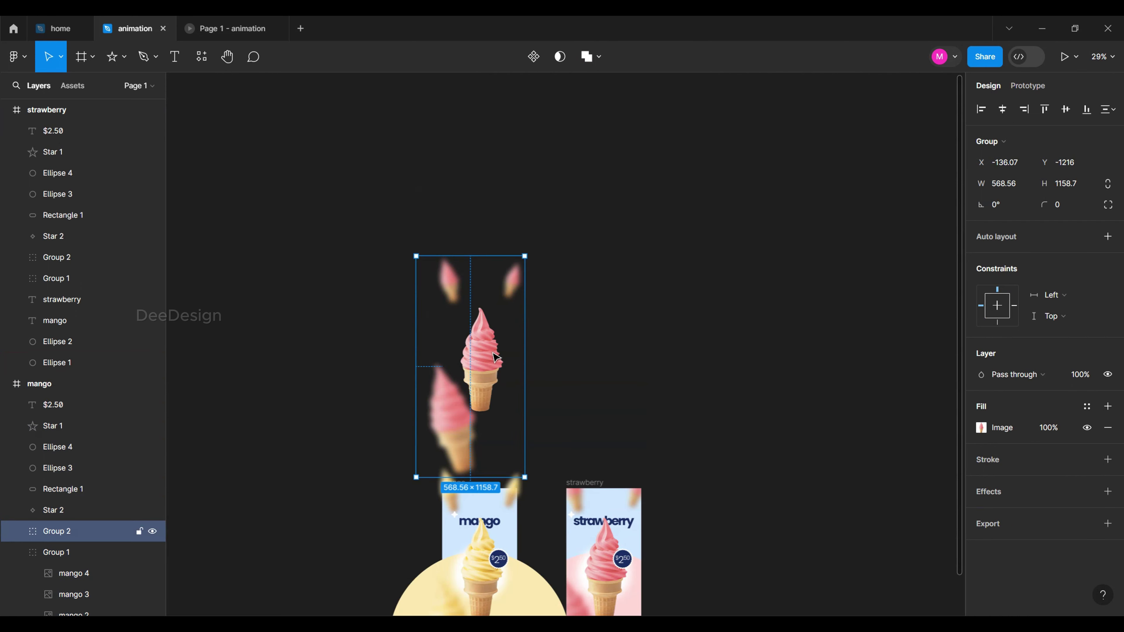
{"action": "left_click_drag", "start_coordinate": [521, 361], "coordinate": [577, 354]}
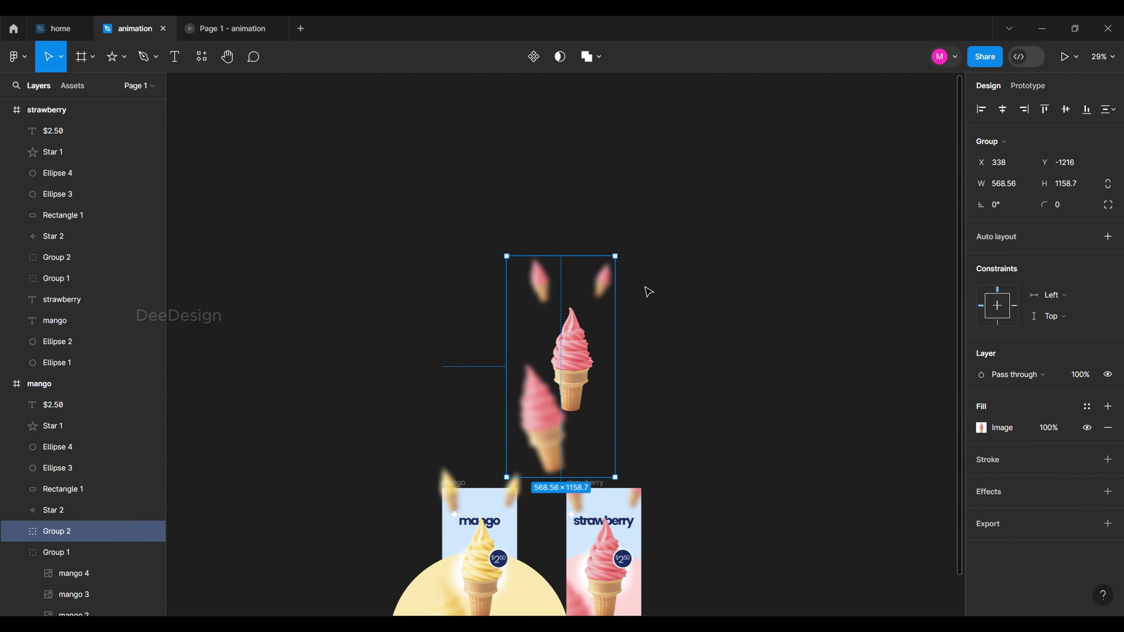
{"action": "scroll", "coordinate": [618, 424], "scroll_direction": "up", "scroll_amount": 2, "text": "ctrl"}
{"action": "scroll", "coordinate": [813, 315], "scroll_direction": "down", "scroll_amount": 4, "text": "ctrl"}
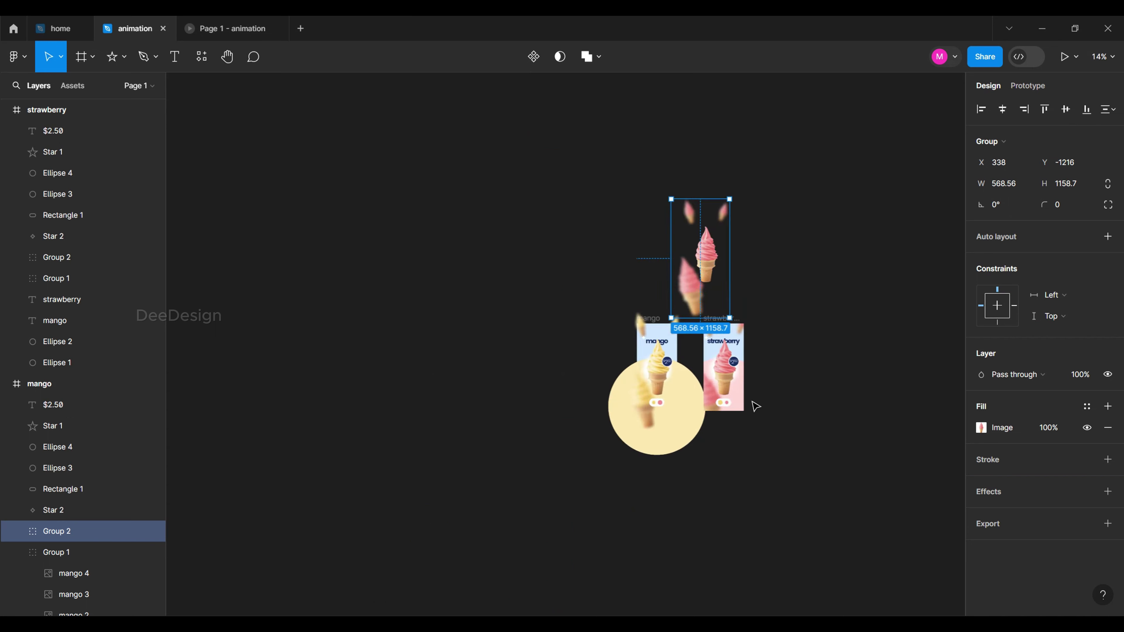
{"action": "scroll", "coordinate": [718, 340], "scroll_direction": "up", "scroll_amount": 2, "text": "ctrl"}
{"action": "left_click", "coordinate": [688, 265]}
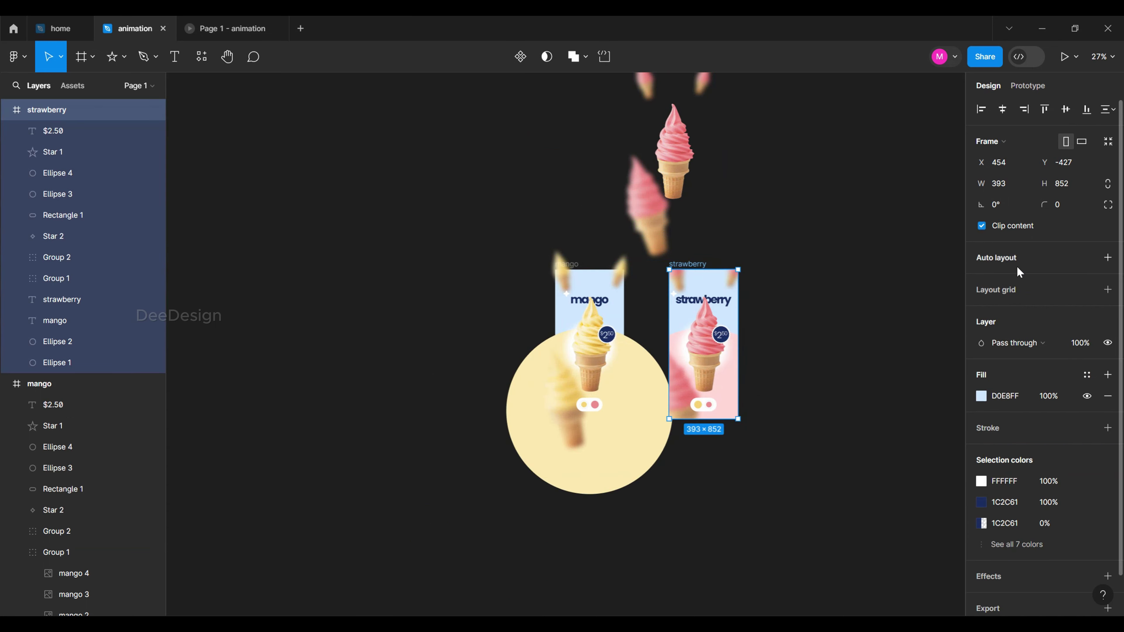
{"action": "left_click", "coordinate": [1021, 233]}
Reposition the yellow cone group below the frames.
{"action": "left_click", "coordinate": [853, 314]}
{"action": "left_click", "coordinate": [56, 279]}
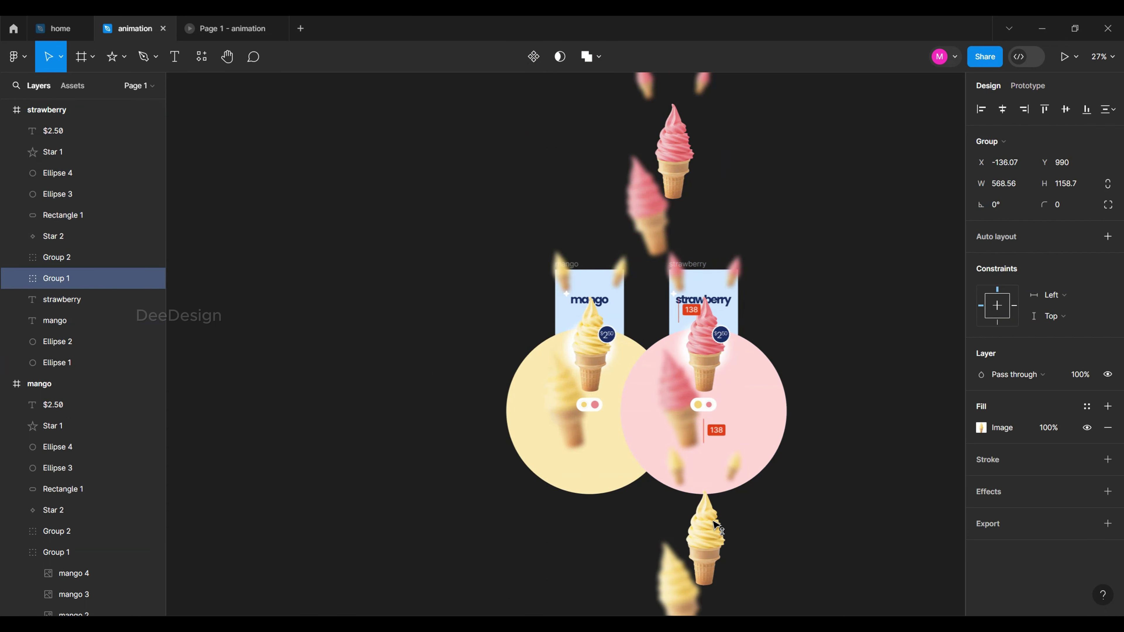
{"action": "left_click_drag", "start_coordinate": [704, 527], "coordinate": [666, 526]}
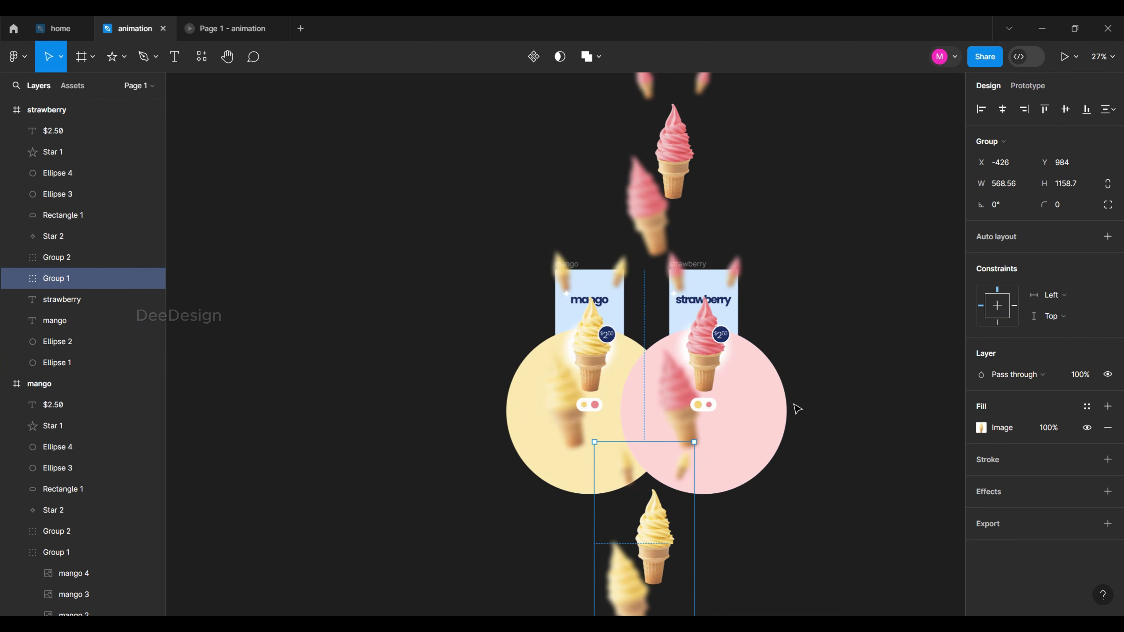
{"action": "left_click", "coordinate": [336, 180]}
Turn Clip content back on for both the strawberry and mango frames.
{"action": "left_click", "coordinate": [691, 266]}
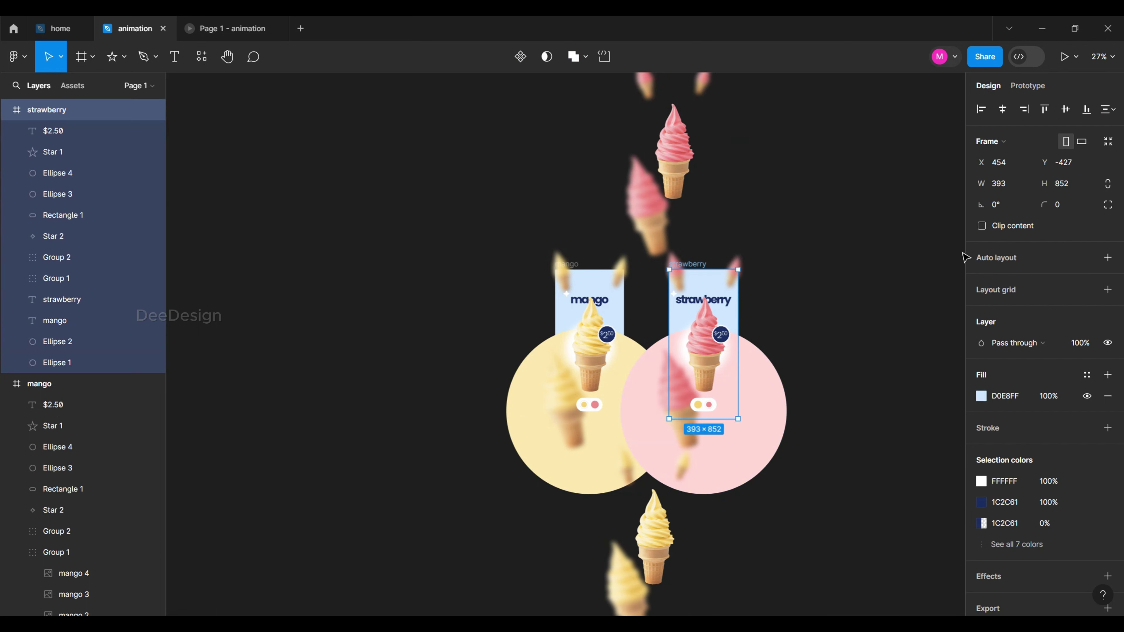
{"action": "left_click", "coordinate": [1018, 227]}
{"action": "left_click", "coordinate": [576, 264]}
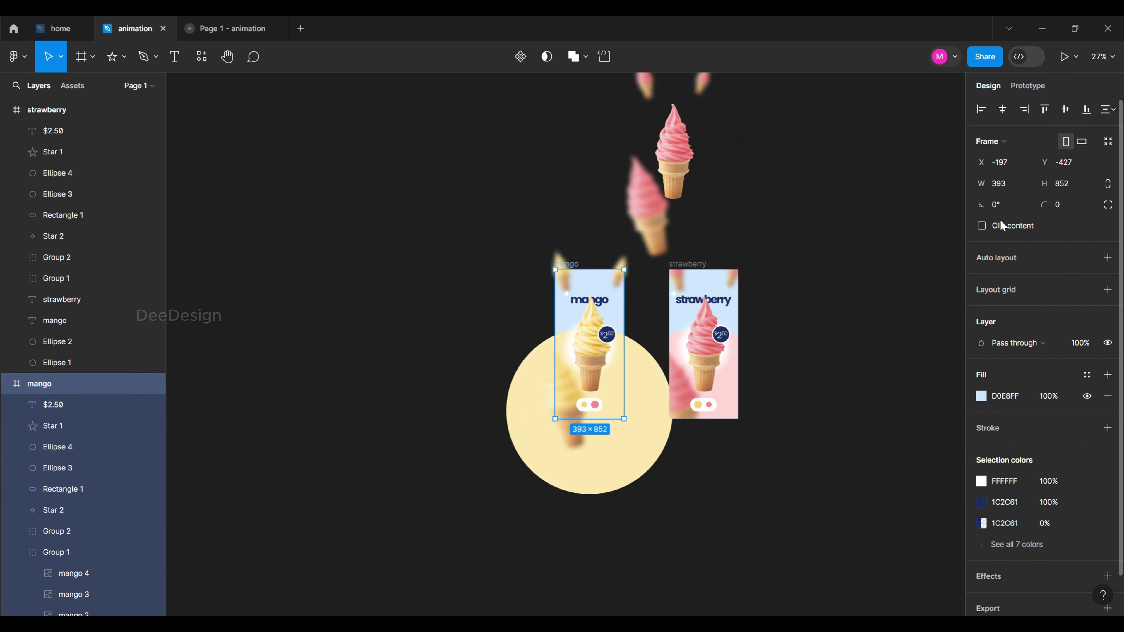
{"action": "left_click", "coordinate": [1009, 228]}
{"action": "left_click", "coordinate": [853, 271]}
{"action": "scroll", "coordinate": [756, 319], "scroll_direction": "up", "scroll_amount": 5}
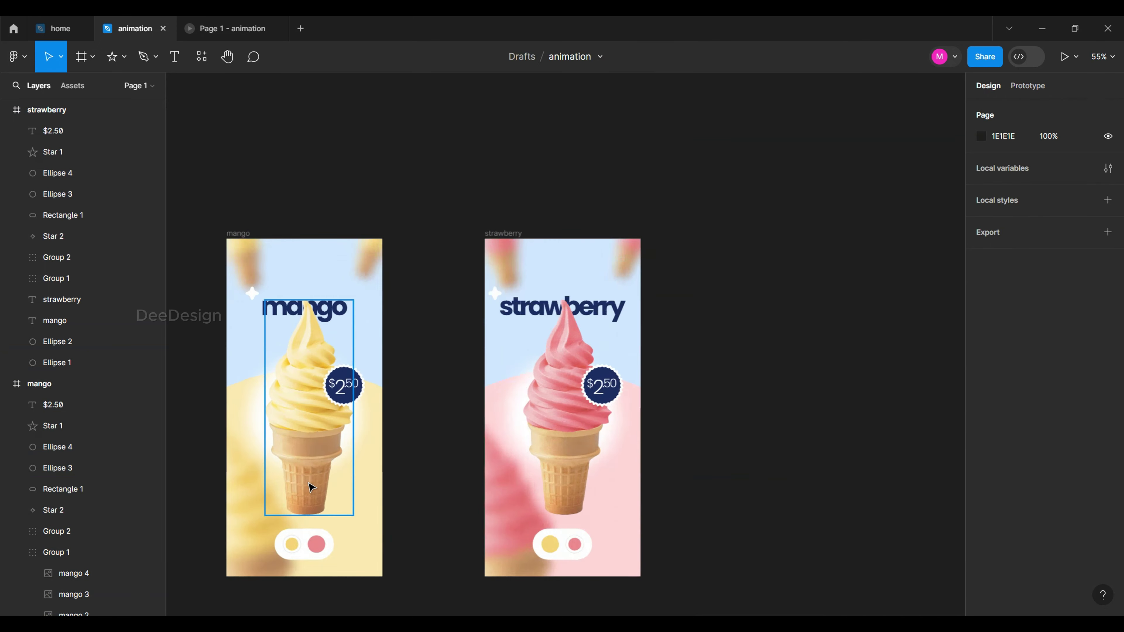
{"action": "left_click_drag", "start_coordinate": [470, 396], "coordinate": [572, 329]}
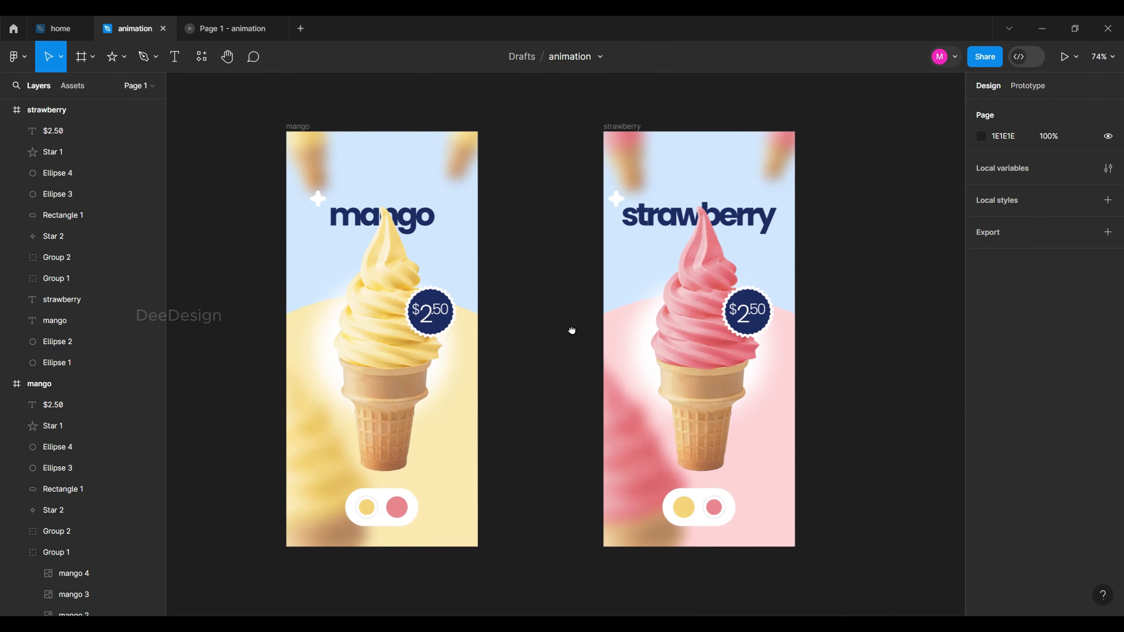
{"action": "left_click", "coordinate": [271, 29]}
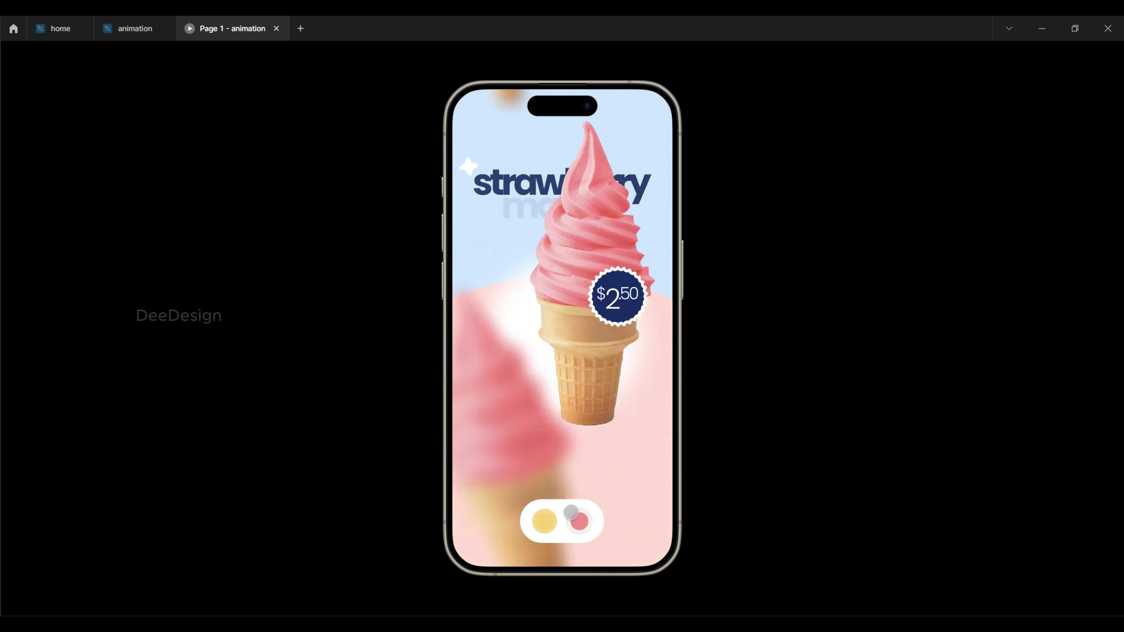
{"action": "left_click", "coordinate": [536, 512]}
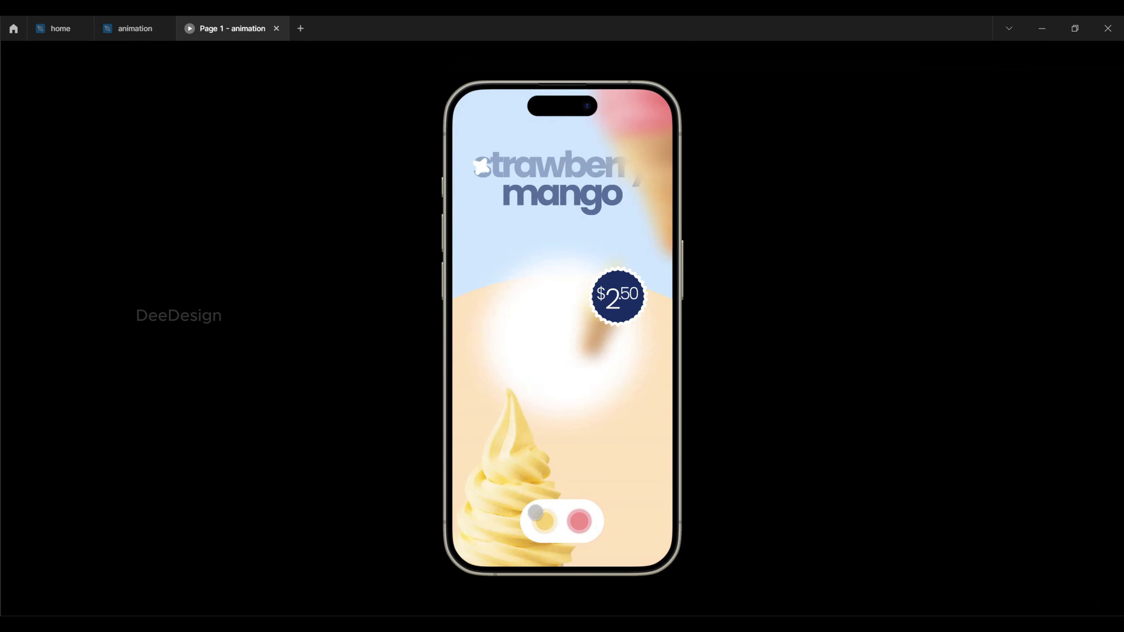
{"action": "left_click", "coordinate": [568, 515]}
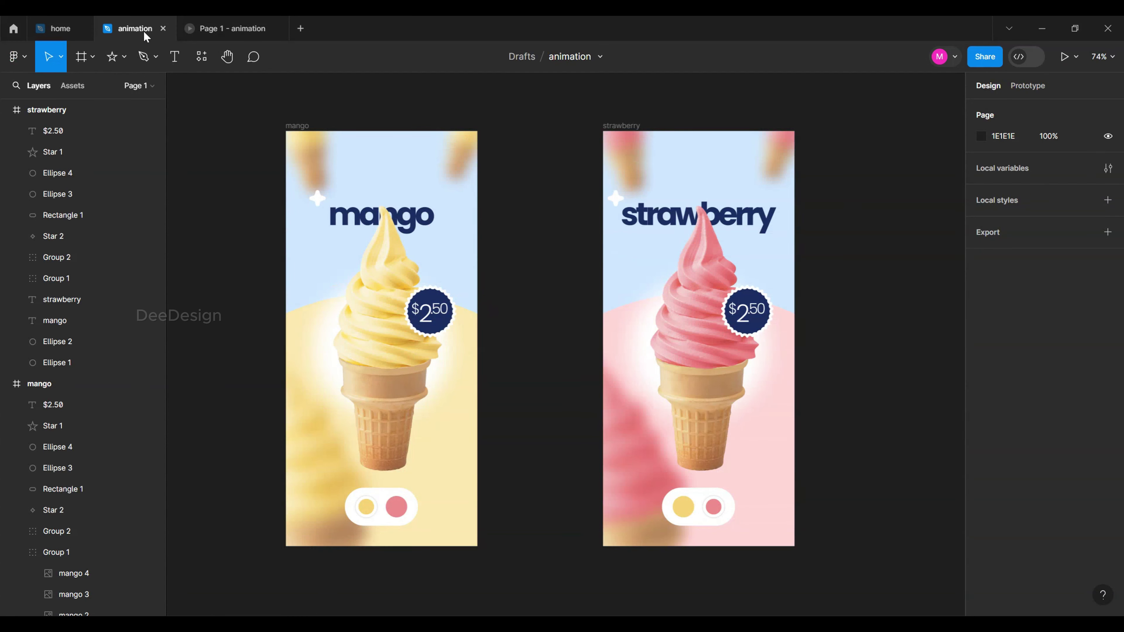
Select the mango and strawberry frames and use Create component set to form Component 1.
{"action": "scroll", "coordinate": [507, 193], "scroll_direction": "down", "scroll_amount": 3, "text": "ctrl"}
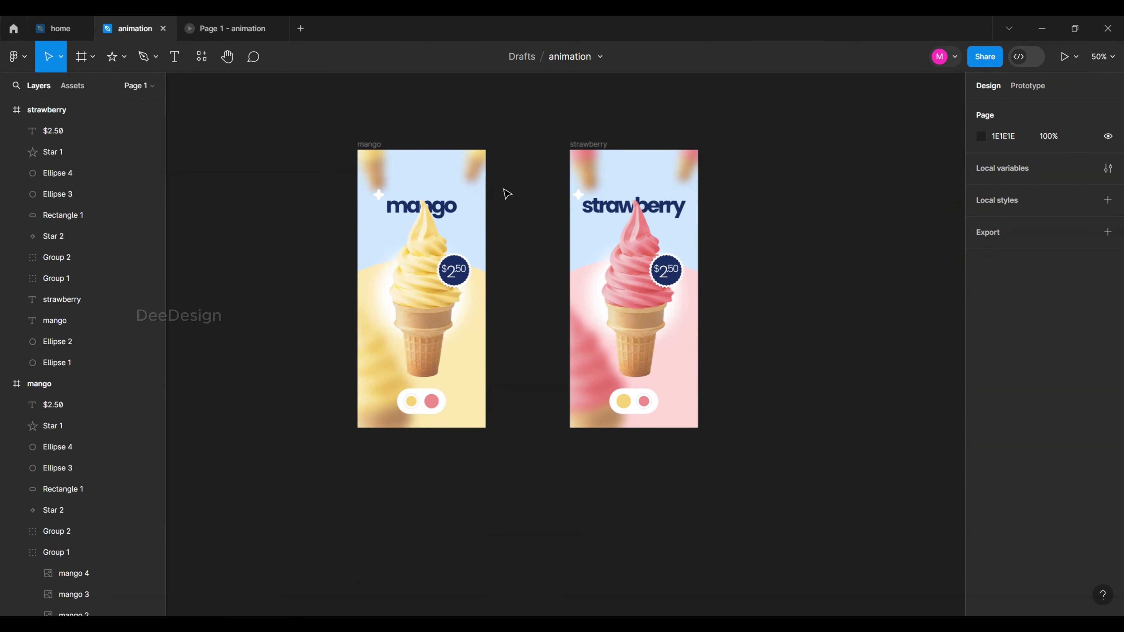
{"action": "left_click", "coordinate": [371, 145]}
{"action": "left_click", "coordinate": [598, 142], "text": "shift"}
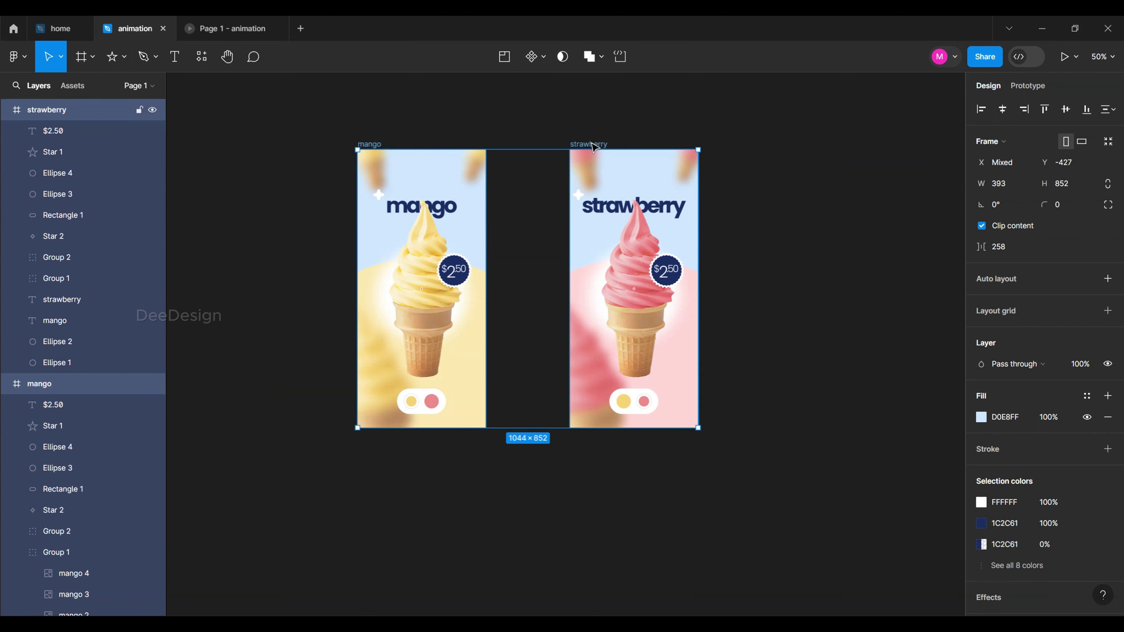
{"action": "left_click", "coordinate": [545, 58]}
{"action": "left_click", "coordinate": [534, 121]}
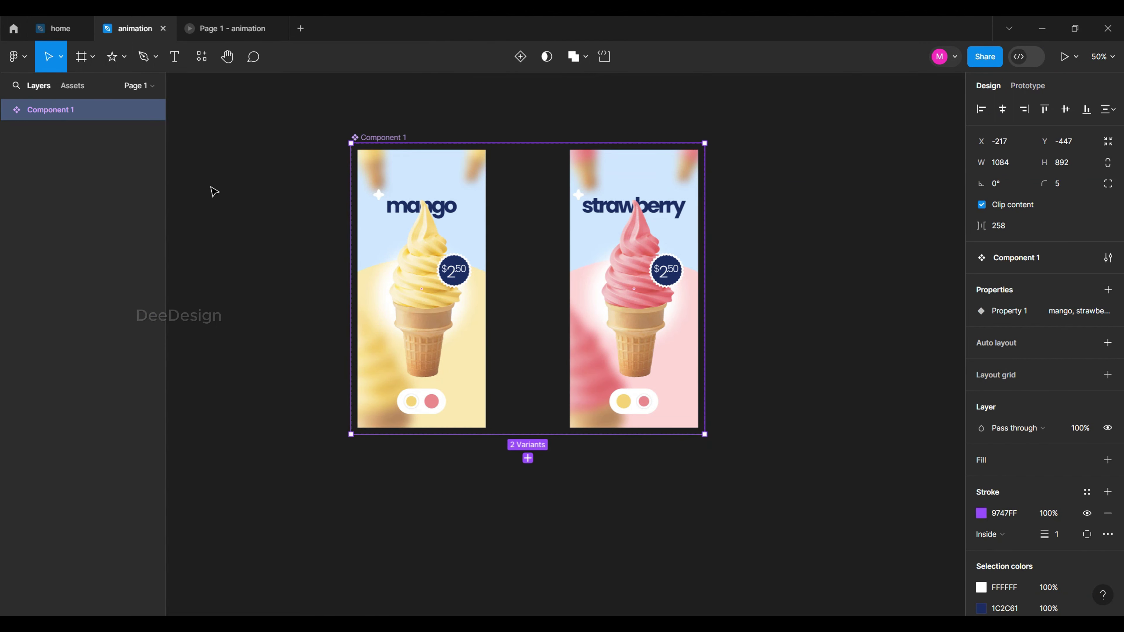
{"action": "scroll", "coordinate": [239, 193], "scroll_direction": "down", "scroll_amount": 2}
{"action": "left_click", "coordinate": [82, 60]}
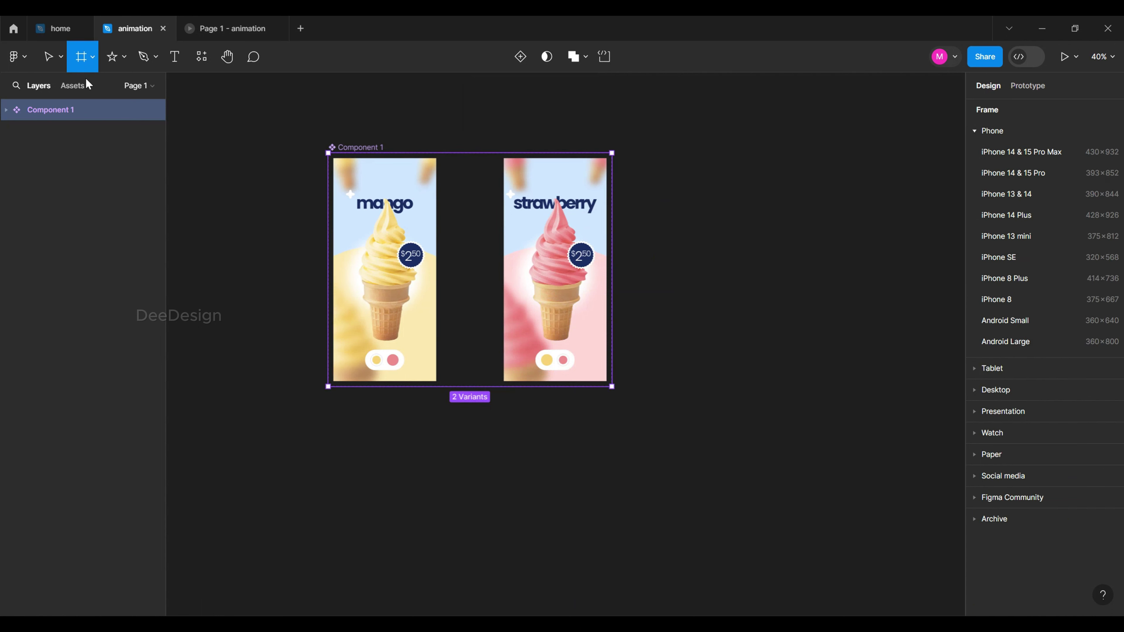
Add a 393×852 iPhone 14 & 15 Pro frame named Home with a centred Component 1 instance.
{"action": "left_click", "coordinate": [1032, 173]}
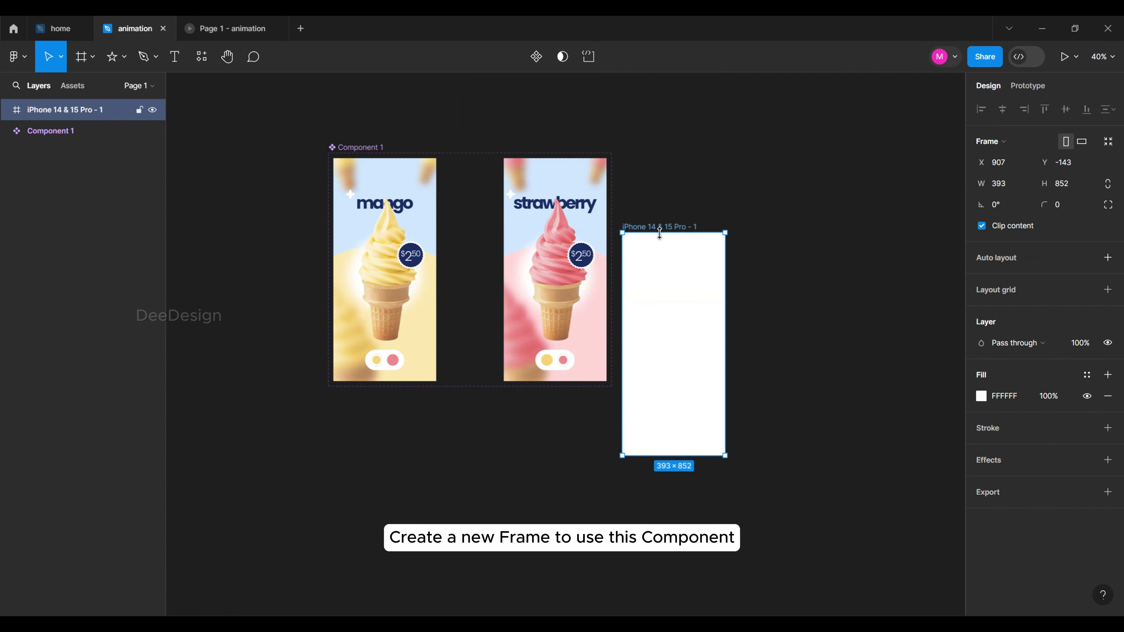
{"action": "left_click_drag", "start_coordinate": [664, 231], "coordinate": [759, 152]}
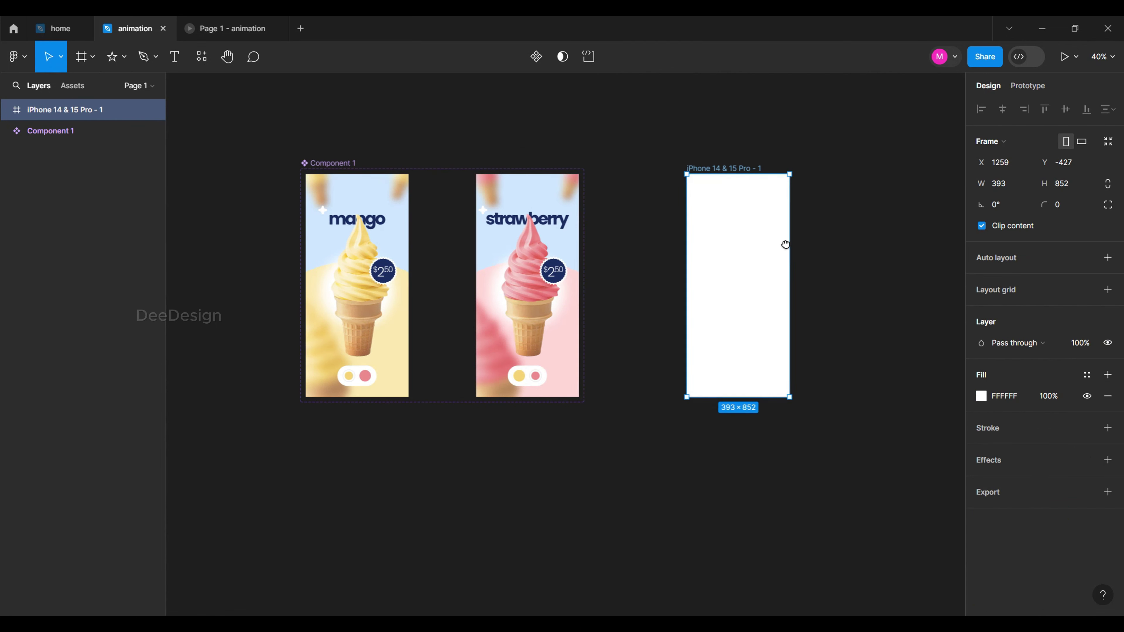
{"action": "scroll", "coordinate": [487, 266], "scroll_direction": "right", "scroll_amount": 5}
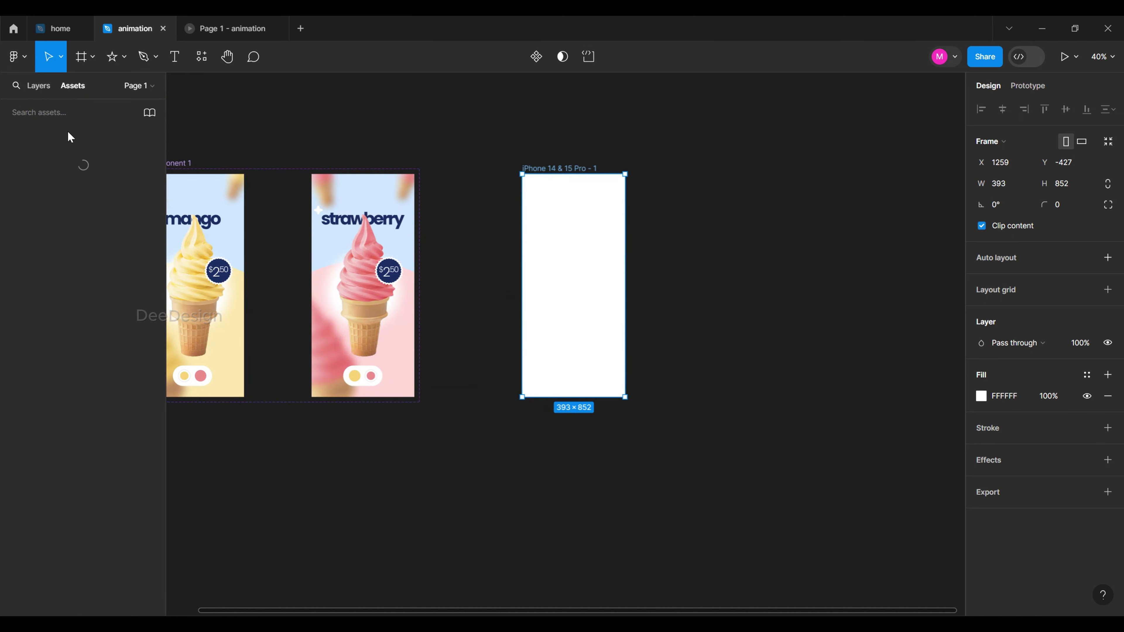
{"action": "mouse_move", "coordinate": [58, 229]}
{"action": "left_mouse_down"}
{"action": "mouse_move", "coordinate": [609, 279]}
{"action": "mouse_move", "coordinate": [579, 280]}
{"action": "left_mouse_up"}
{"action": "left_click", "coordinate": [1003, 109]}
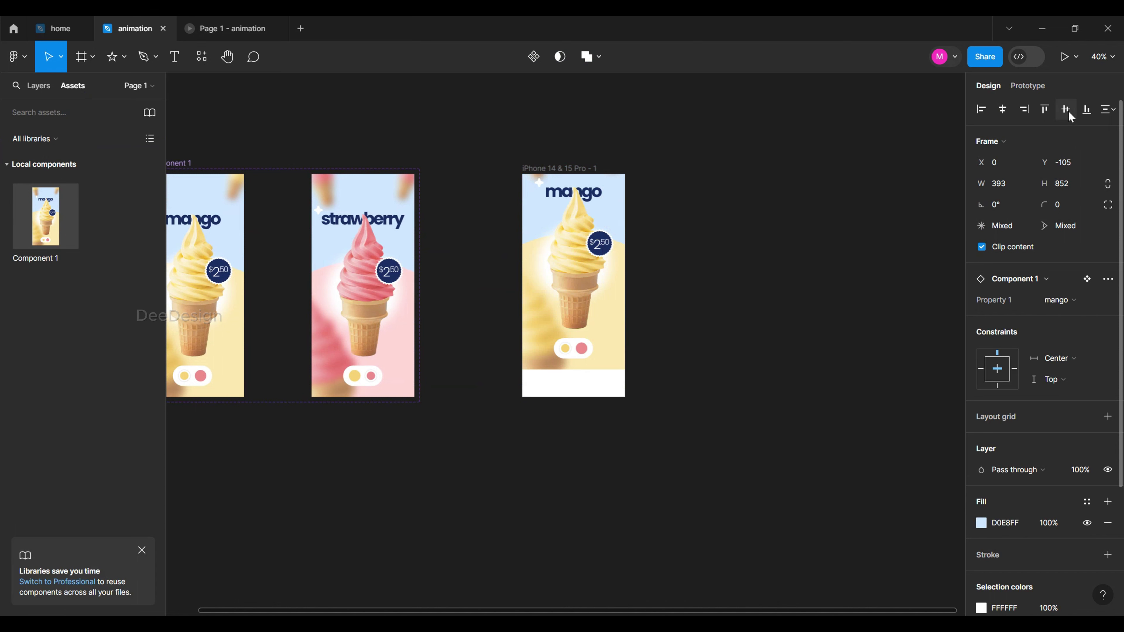
{"action": "left_click", "coordinate": [1066, 110]}
{"action": "left_click", "coordinate": [701, 181]}
{"action": "left_click", "coordinate": [560, 168]}
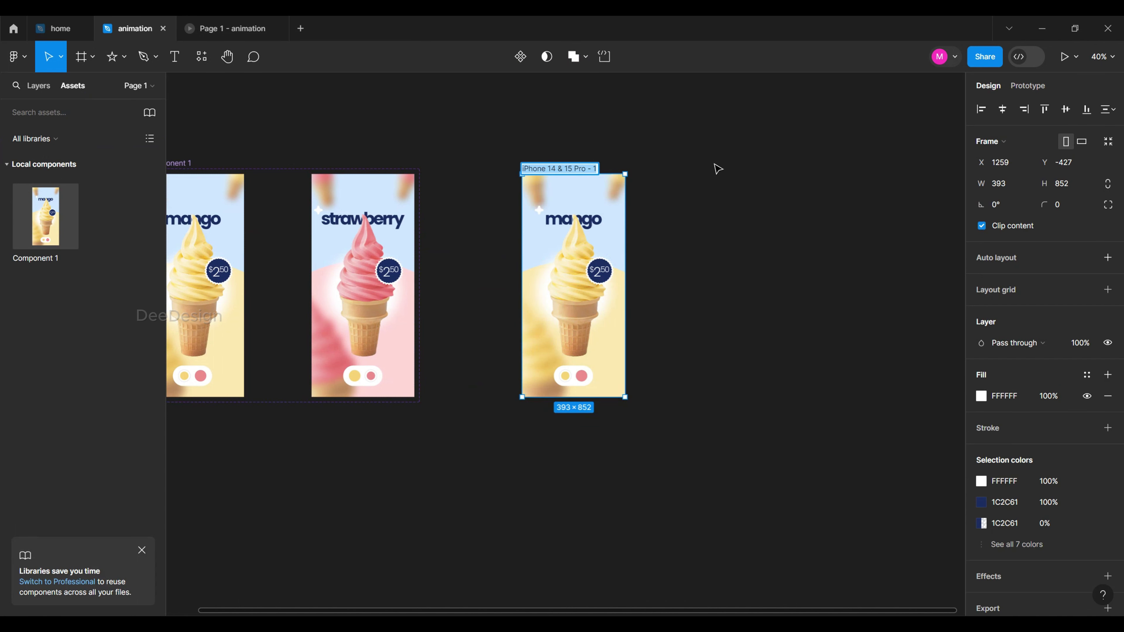
{"action": "type", "text": "Home"}
{"action": "key", "text": "Return"}
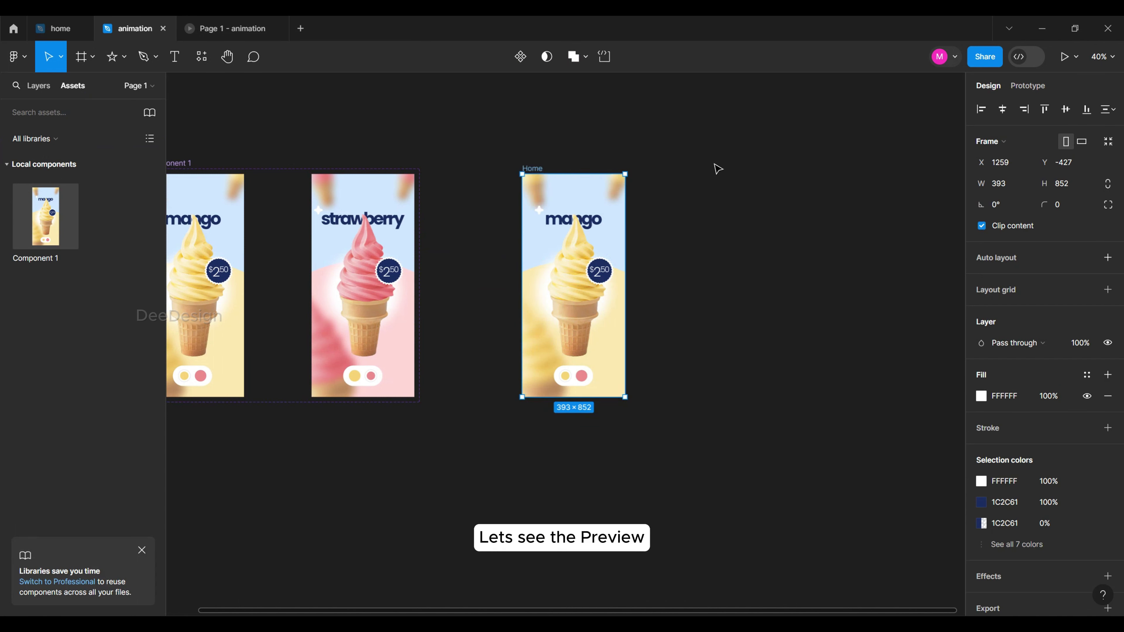
Present the prototype and toggle between strawberry and mango four times, ending on mango.
{"action": "left_click", "coordinate": [1064, 57]}
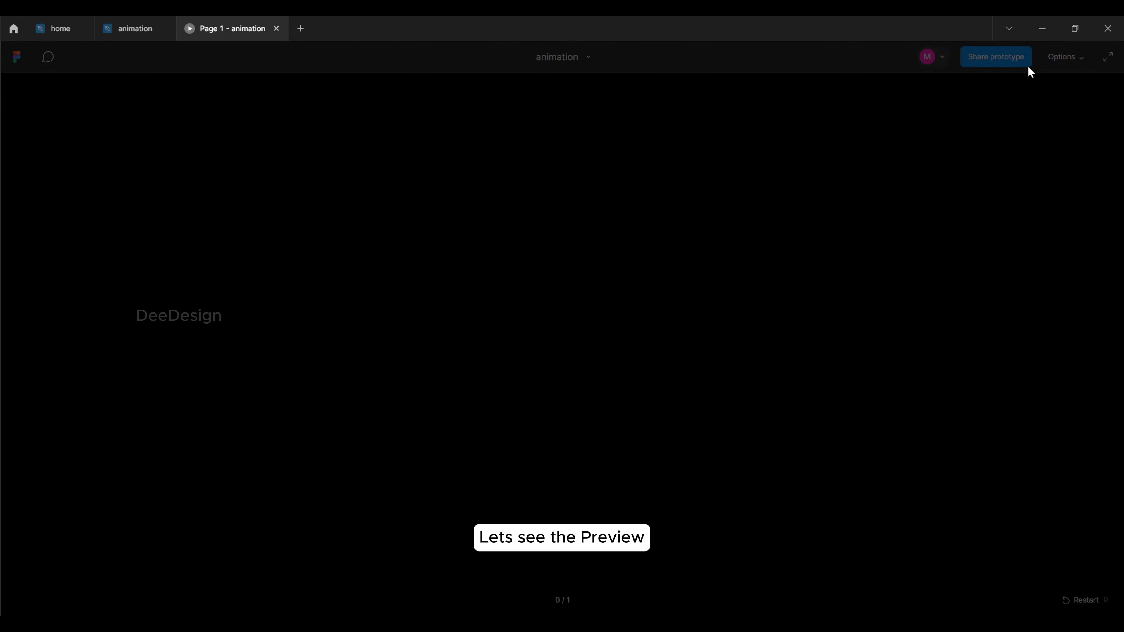
{"action": "left_click", "coordinate": [569, 504]}
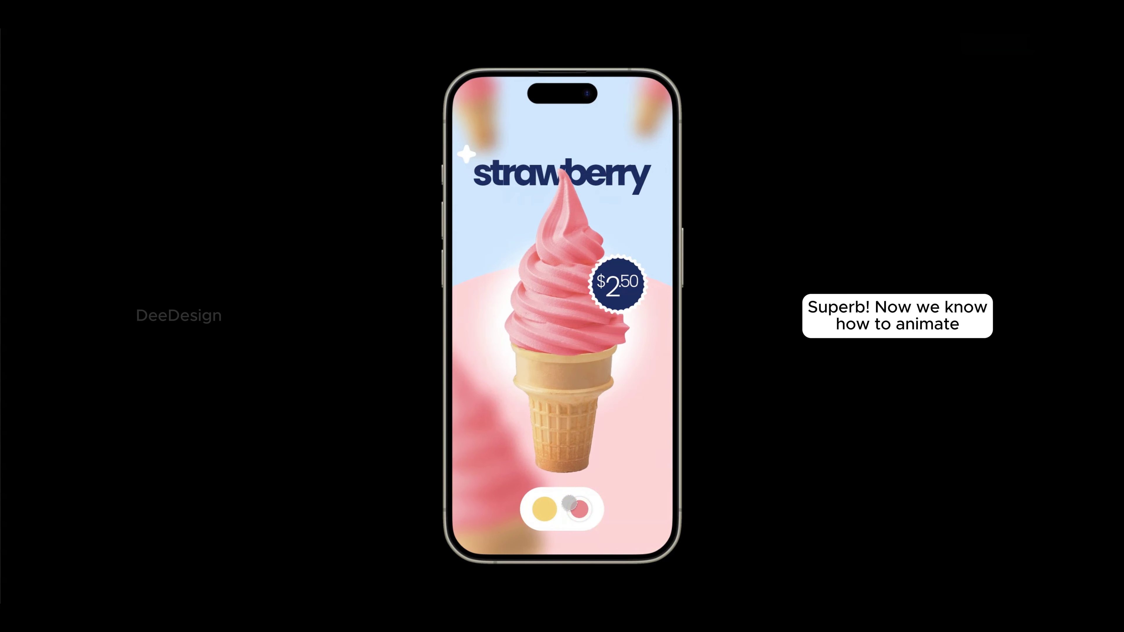
{"action": "left_click", "coordinate": [534, 503]}
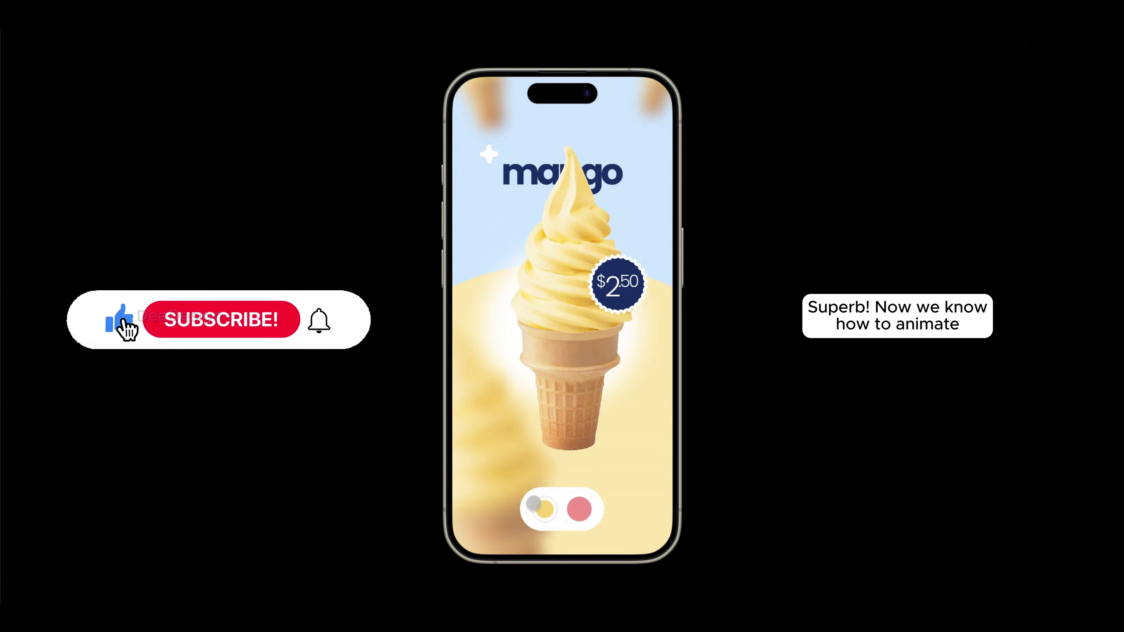
{"action": "left_click", "coordinate": [577, 504]}
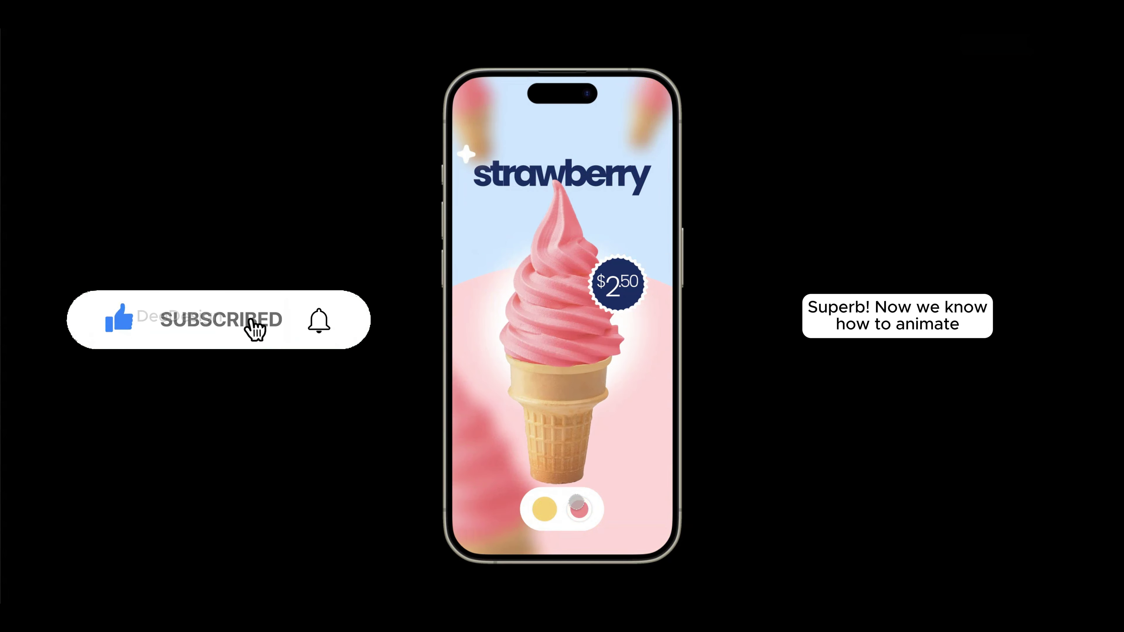
{"action": "left_click", "coordinate": [532, 503]}
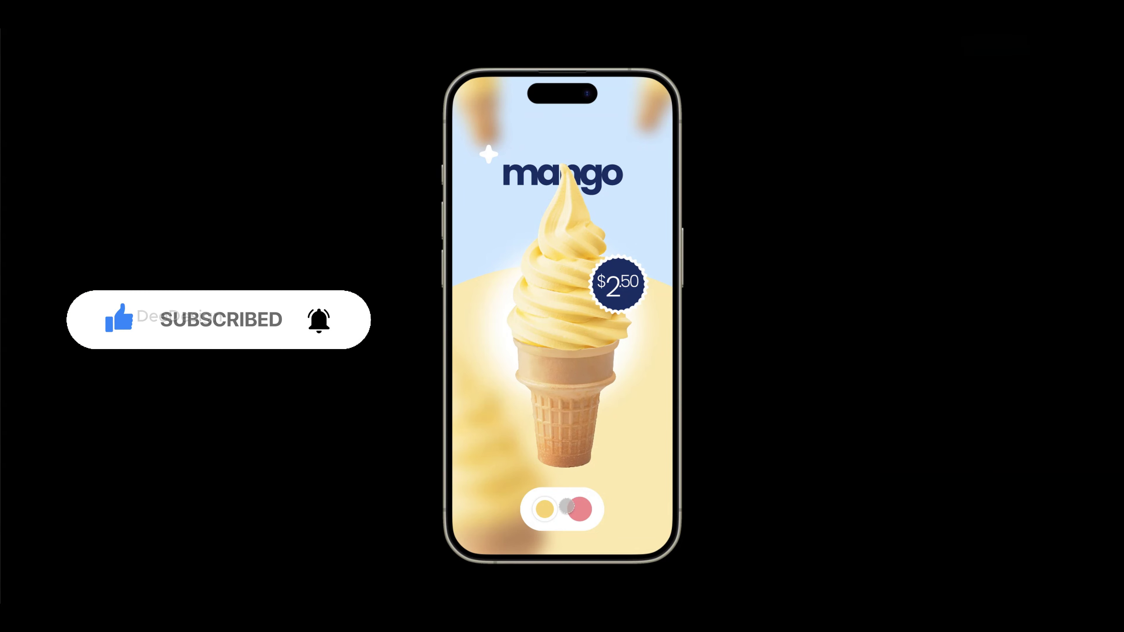
{"action": "left_click", "coordinate": [579, 515]}
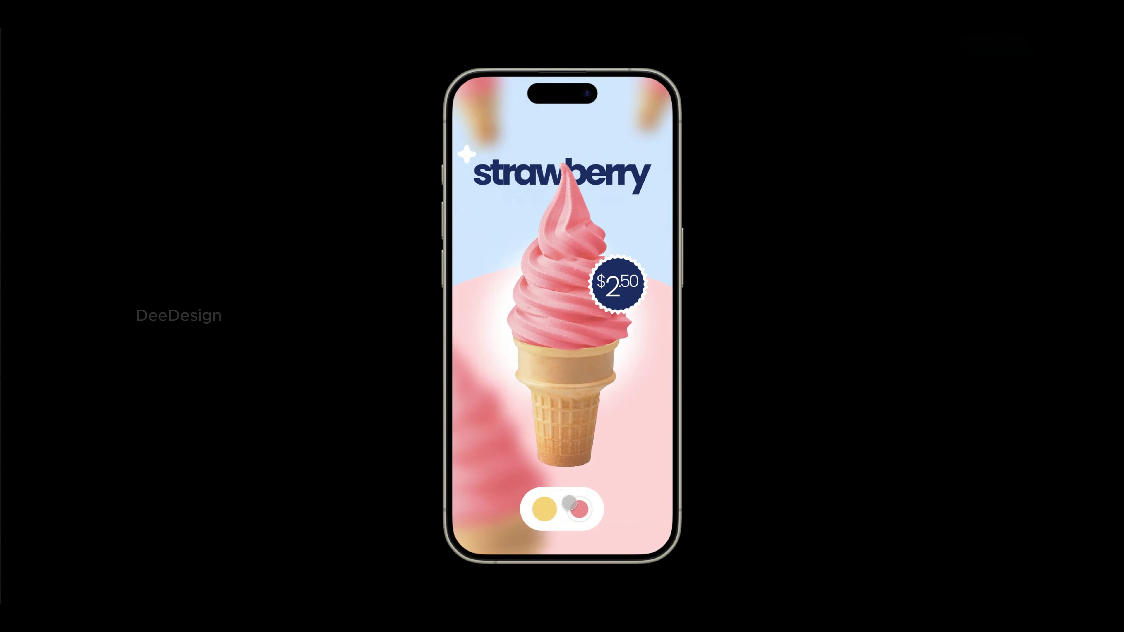
{"action": "left_click", "coordinate": [542, 504]}
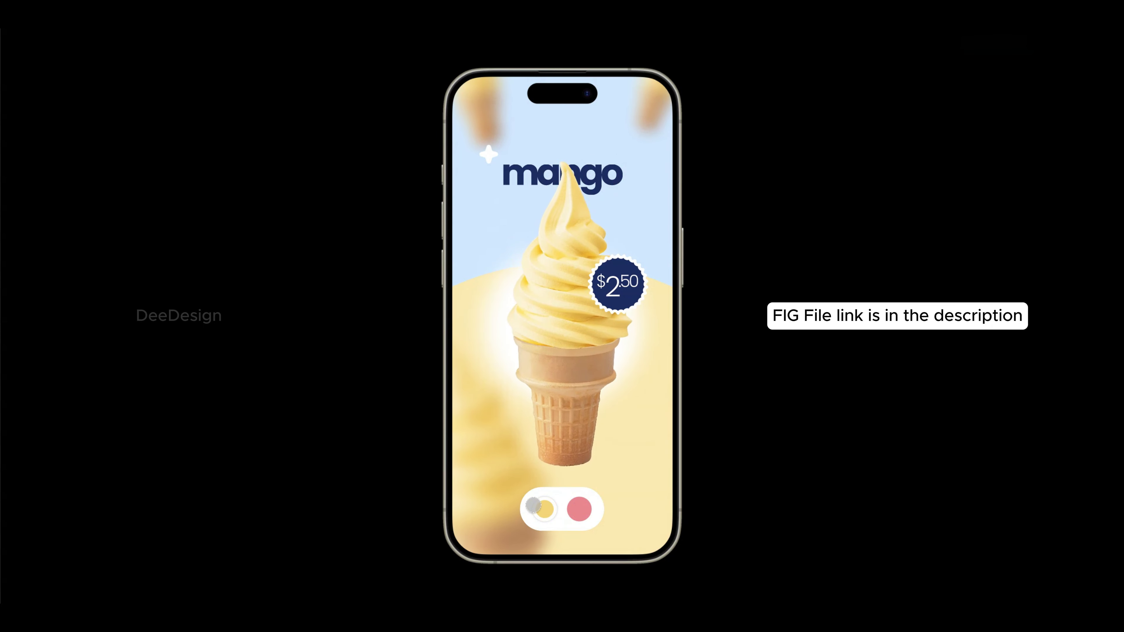
{"action": "left_click", "coordinate": [577, 505]}
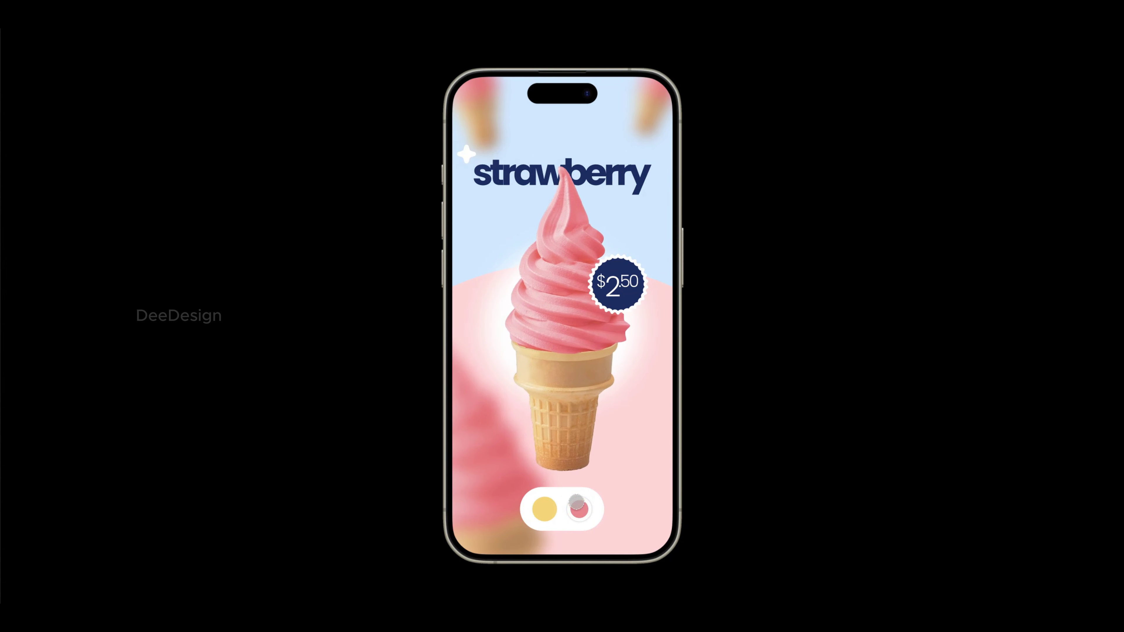
{"action": "left_click", "coordinate": [532, 503]}
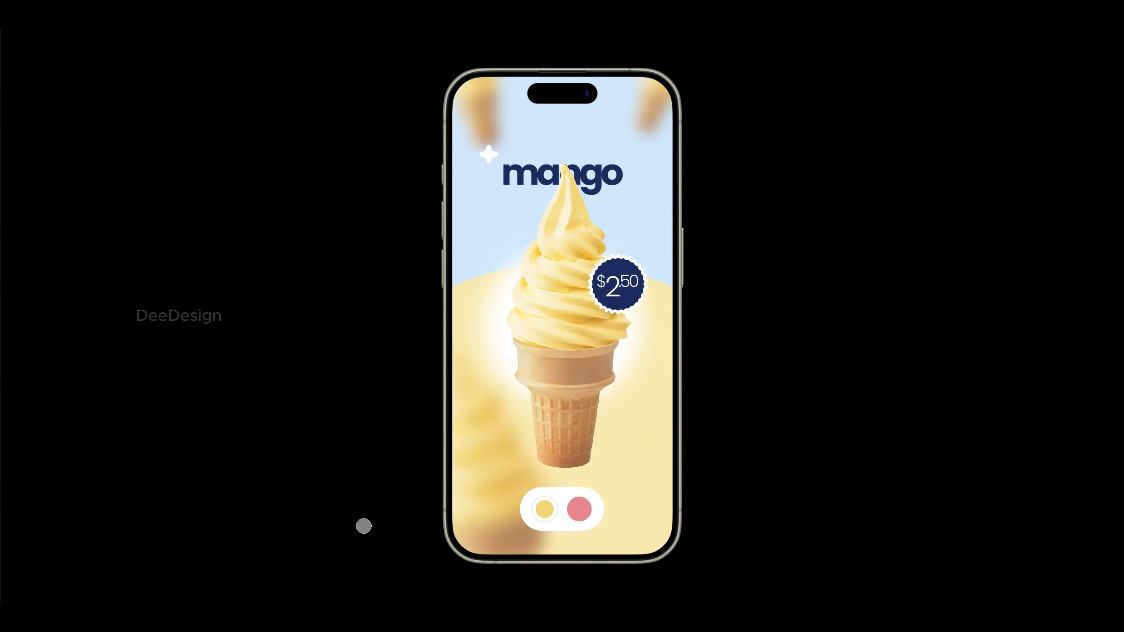